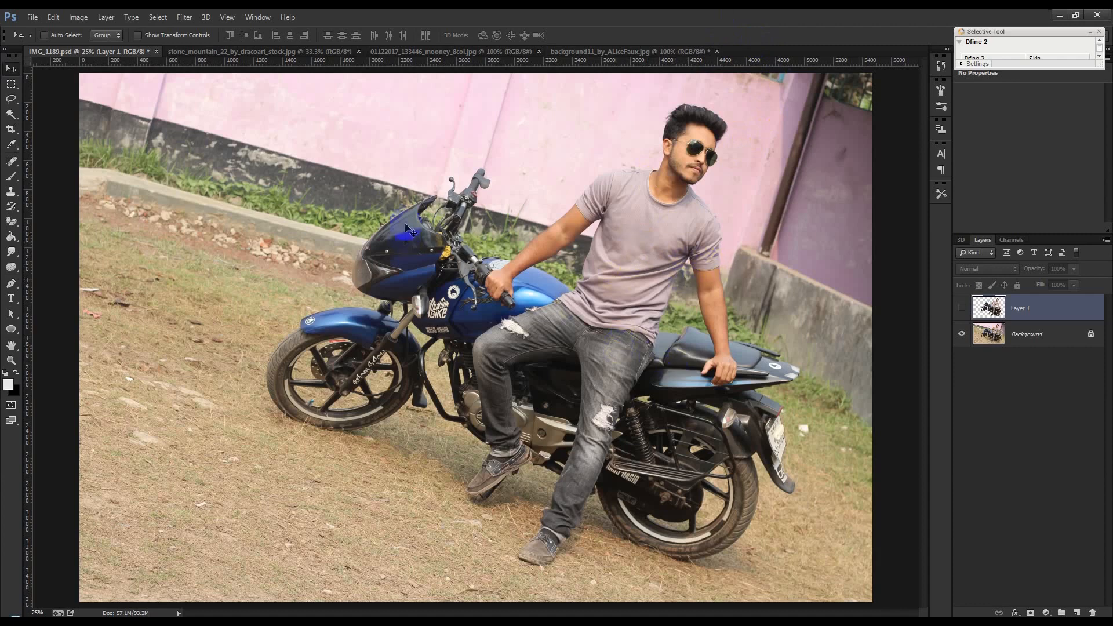
# Step: Look through the open source images: the rock landscape, the moon, the stormy sky and the motorcycle photo
pyautogui.click(306, 50)
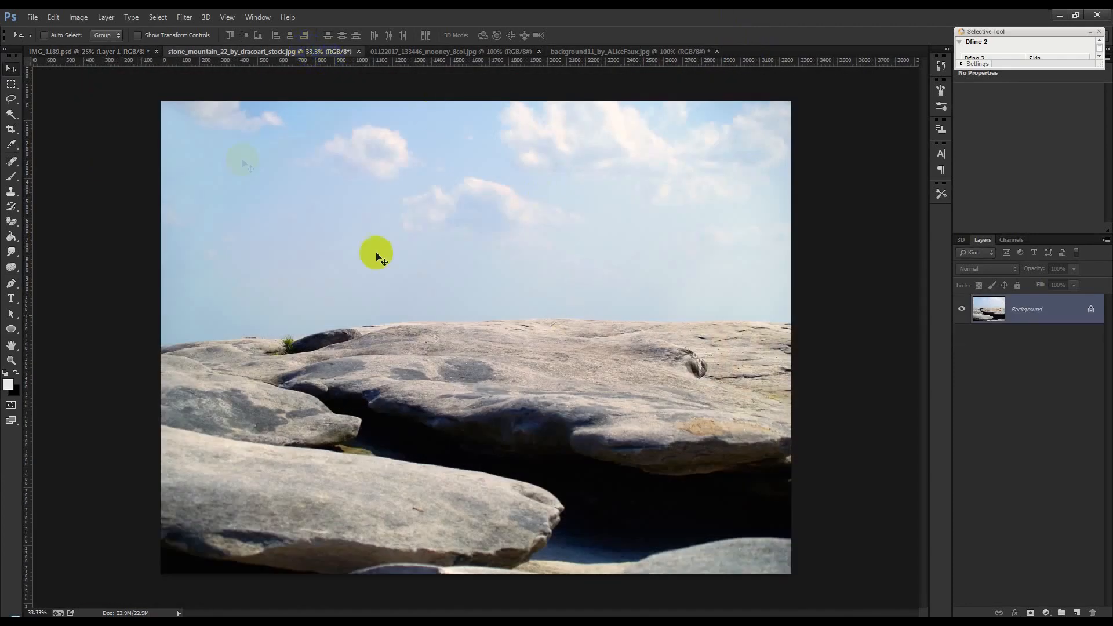
pyautogui.click(419, 52)
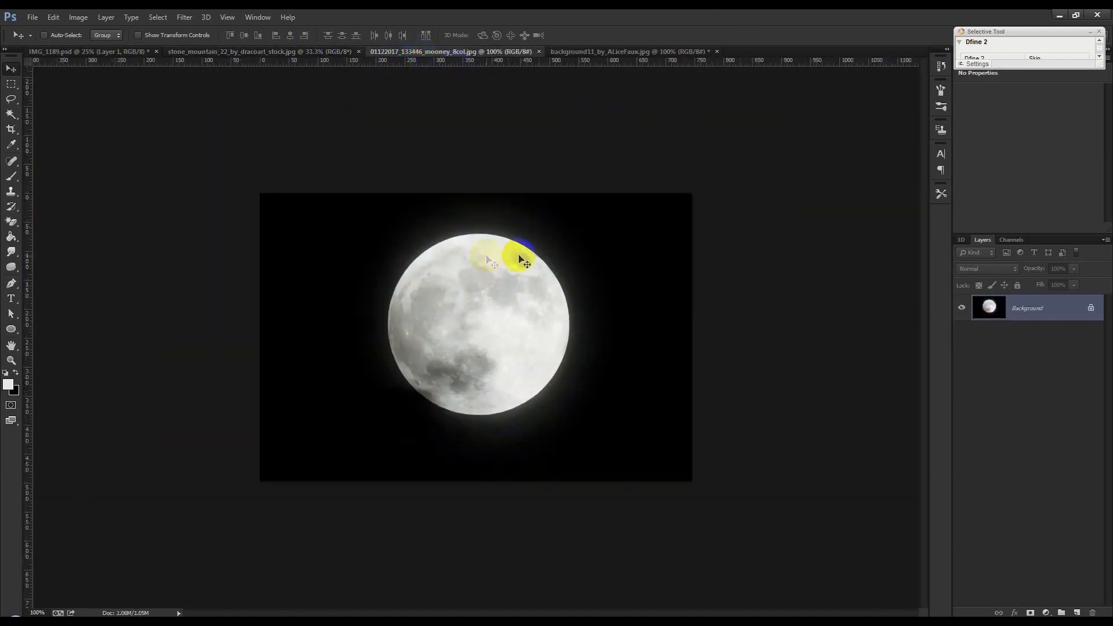
pyautogui.click(621, 52)
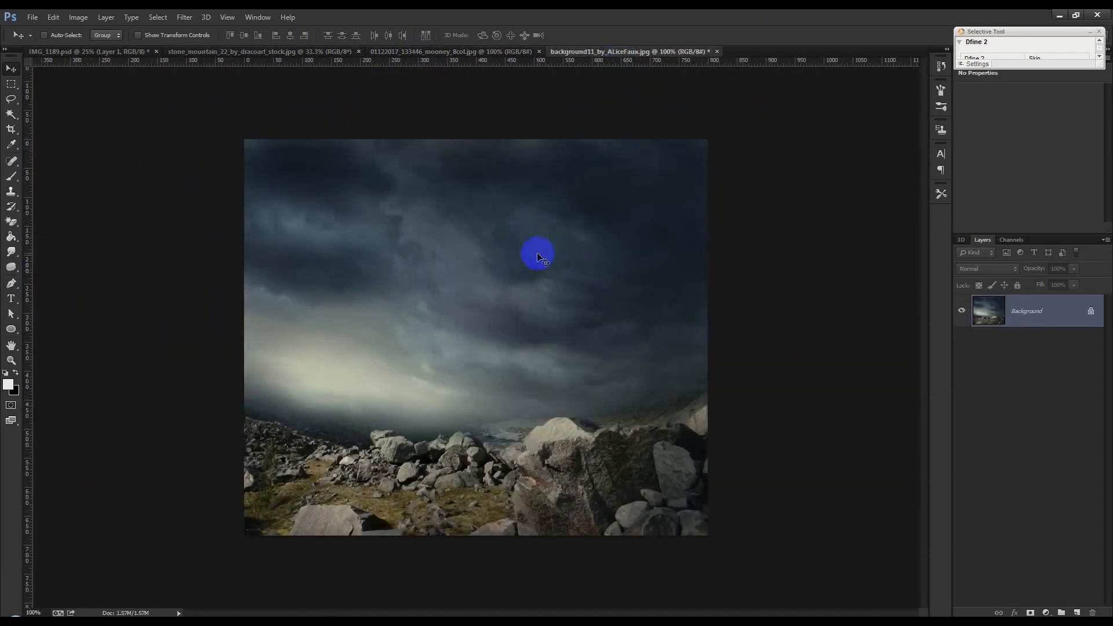
pyautogui.click(40, 52)
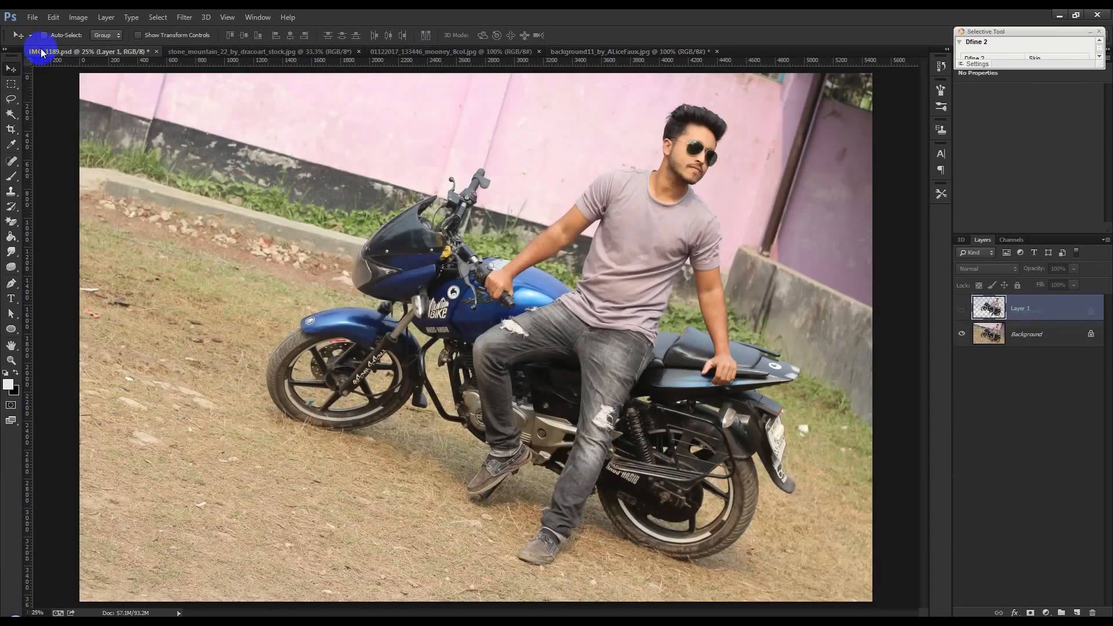
# Step: Create a new RGB document 3000 pixels wide and 2000 pixels high with a white background, keeping 72 pixels/inch
pyautogui.click(33, 17)
pyautogui.click(45, 31)
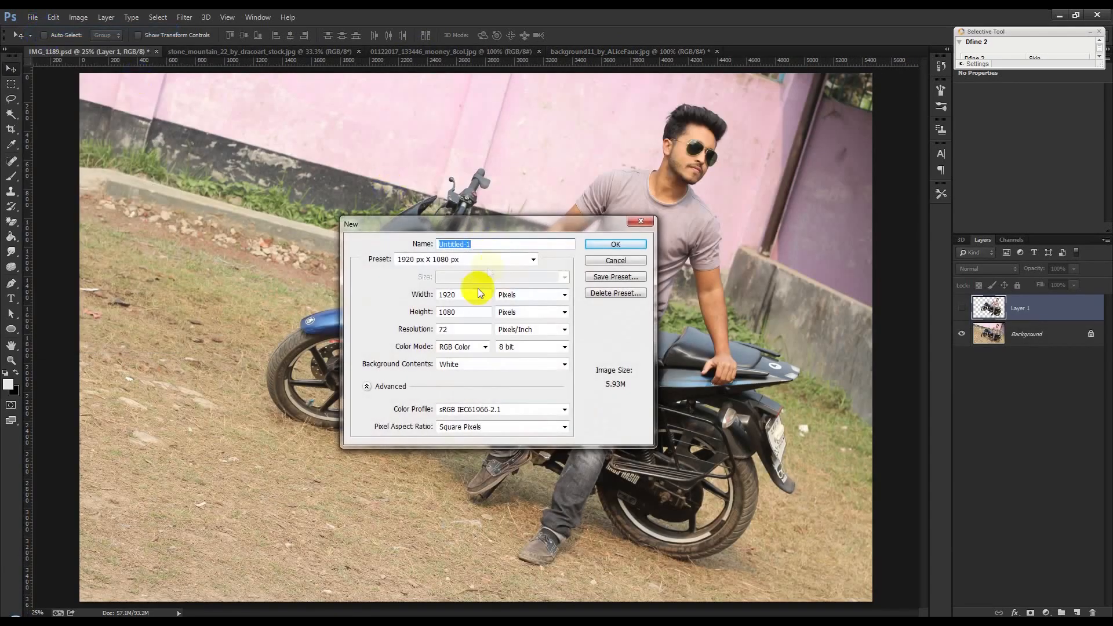
pyautogui.doubleClick(472, 294)
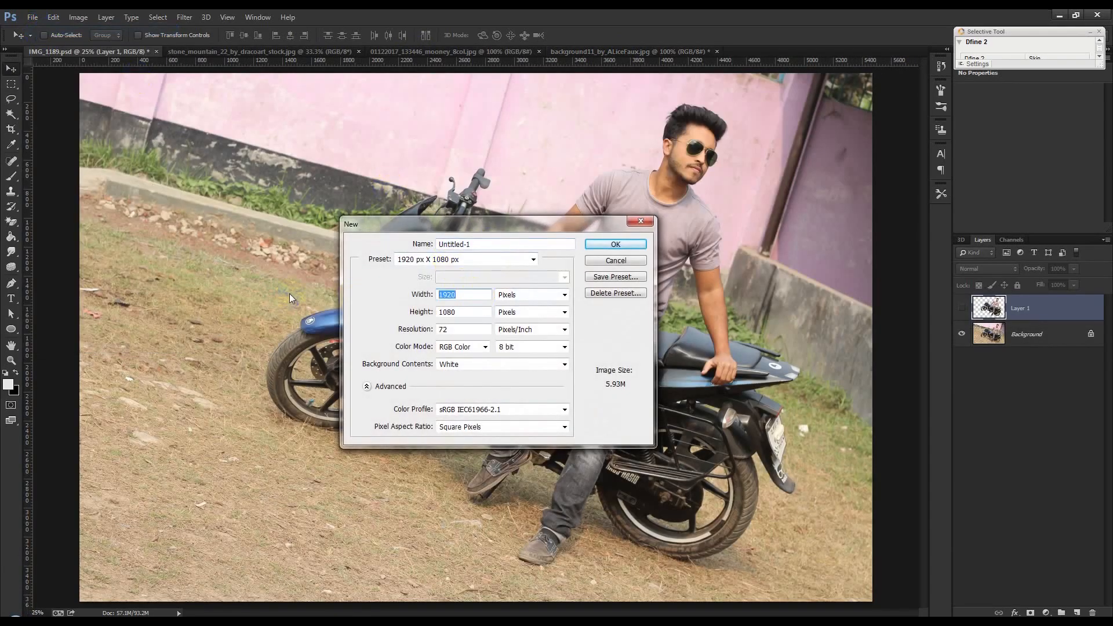
pyautogui.write('3000')
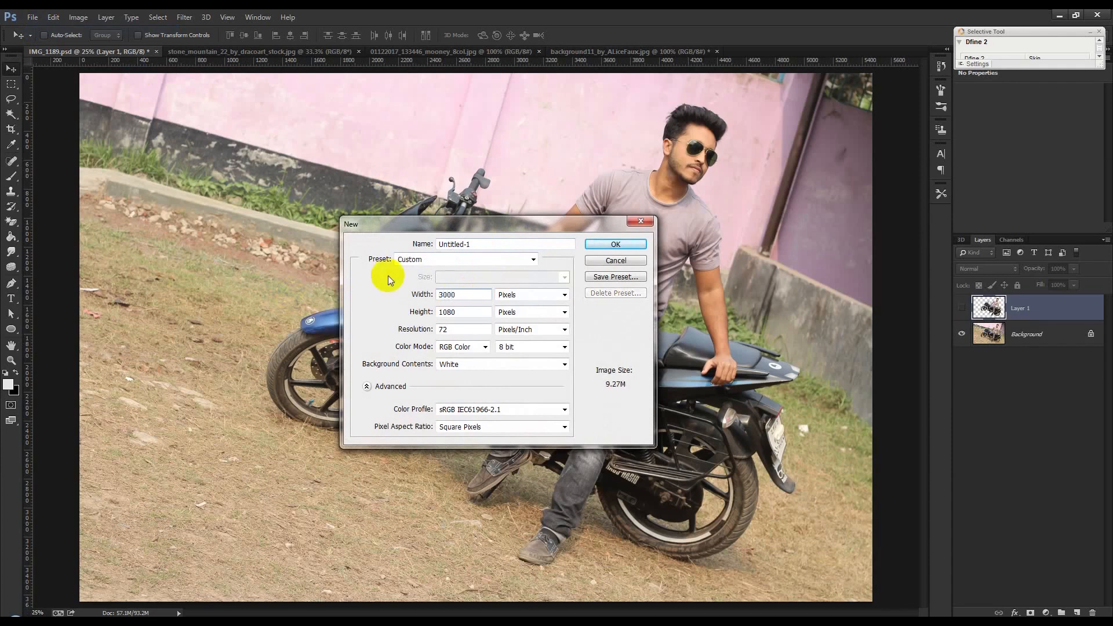
pyautogui.doubleClick(467, 312)
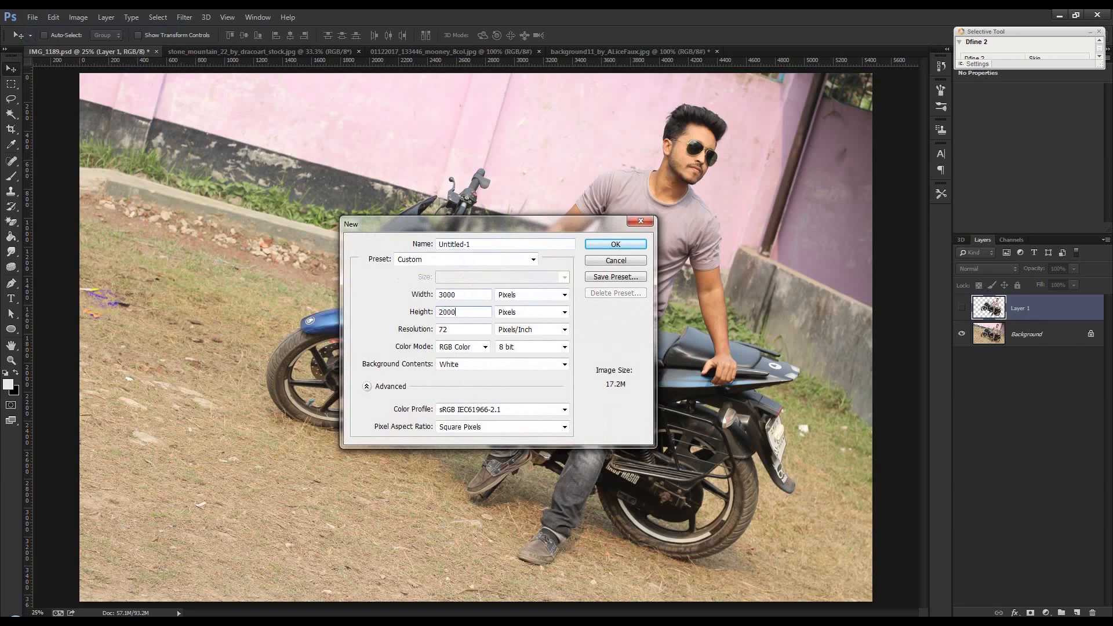
pyautogui.doubleClick(479, 326)
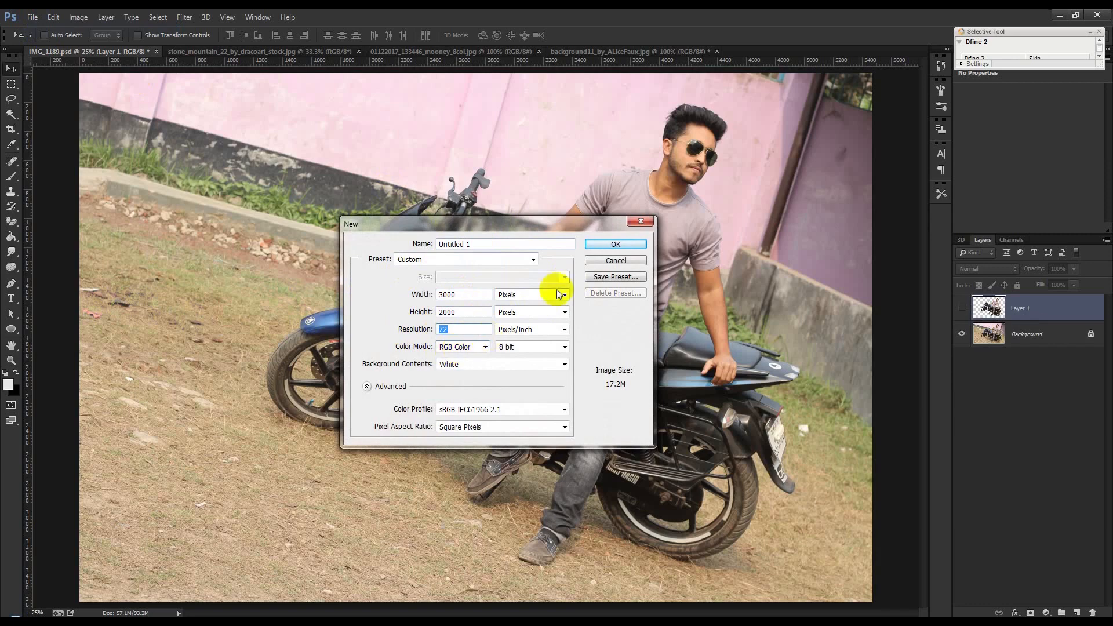
pyautogui.click(606, 245)
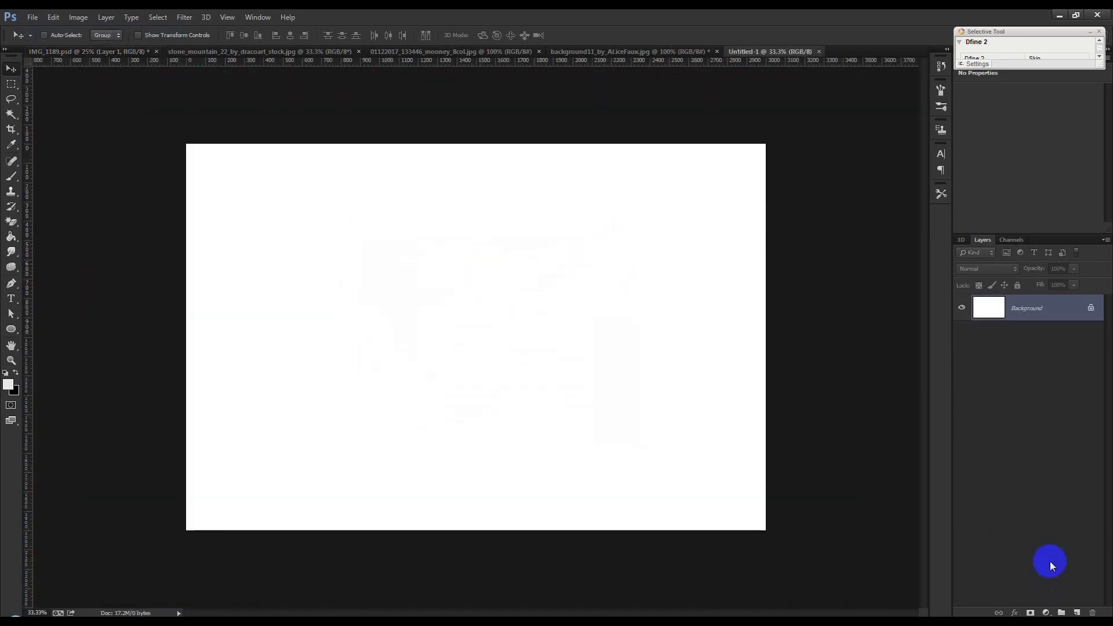
# Step: Add a dark grey Solid Color fill layer (#525252) above the background of the new document
pyautogui.click(1047, 613)
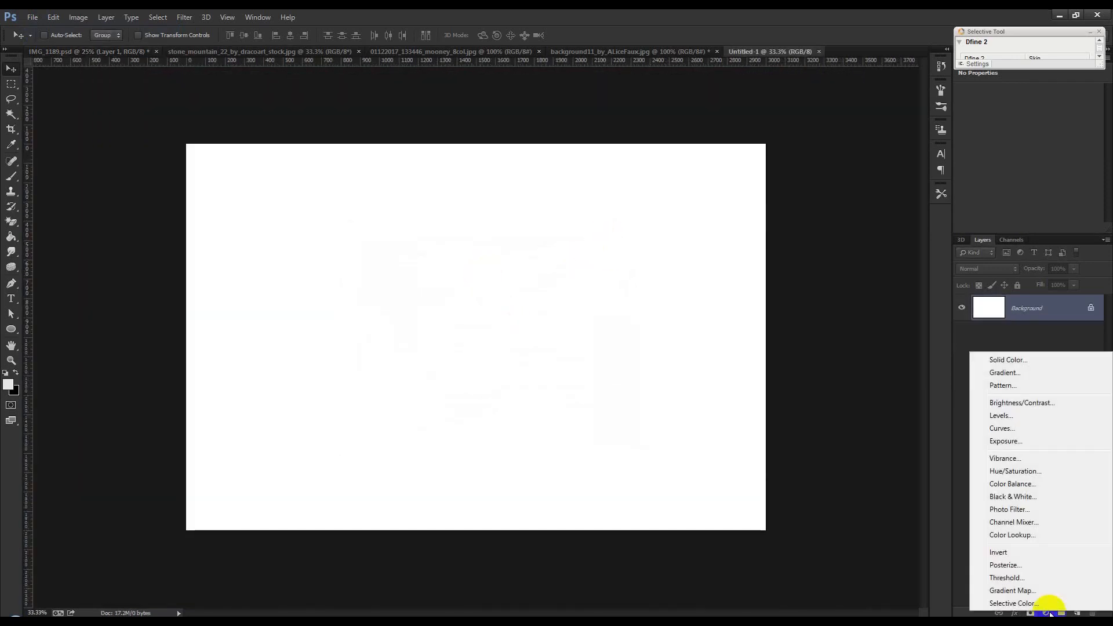
pyautogui.click(1003, 359)
pyautogui.write('555555')
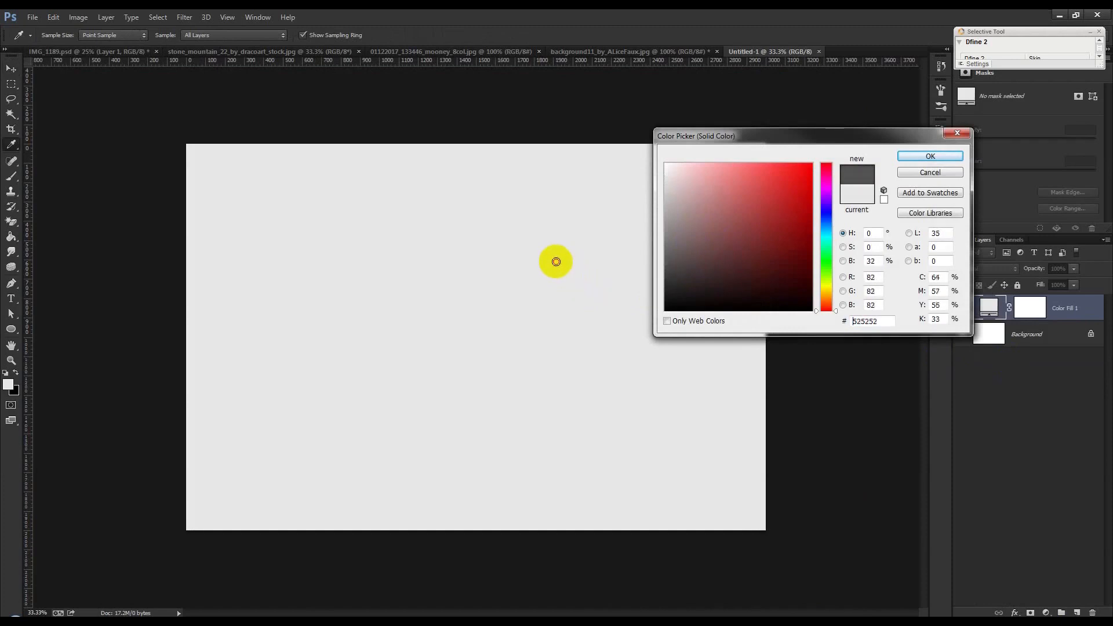
pyautogui.click(931, 156)
pyautogui.click(613, 440)
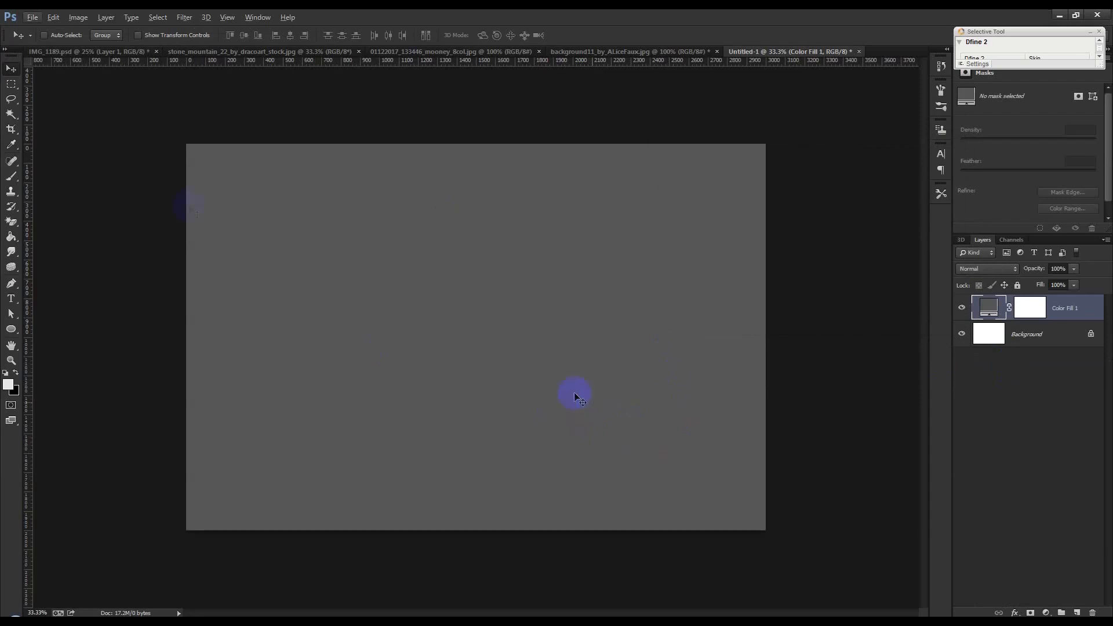
# Step: In IMG_1189.psd, hide the Background layer and show the cut-out of the man on the motorcycle
pyautogui.click(112, 53)
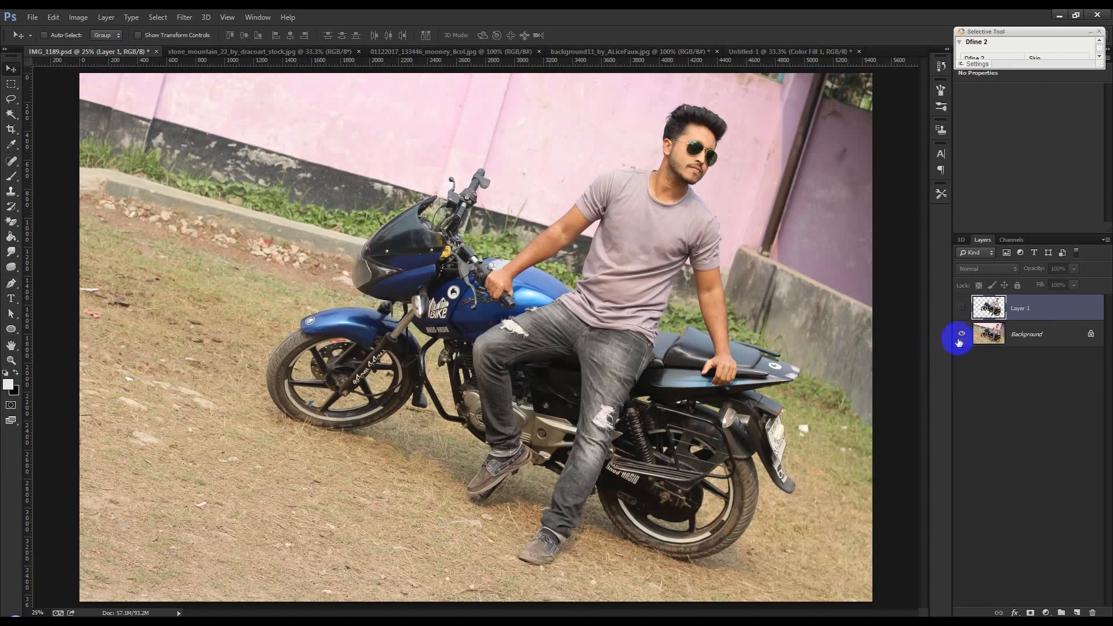
pyautogui.moveTo(961, 335); pyautogui.dragTo(962, 309)
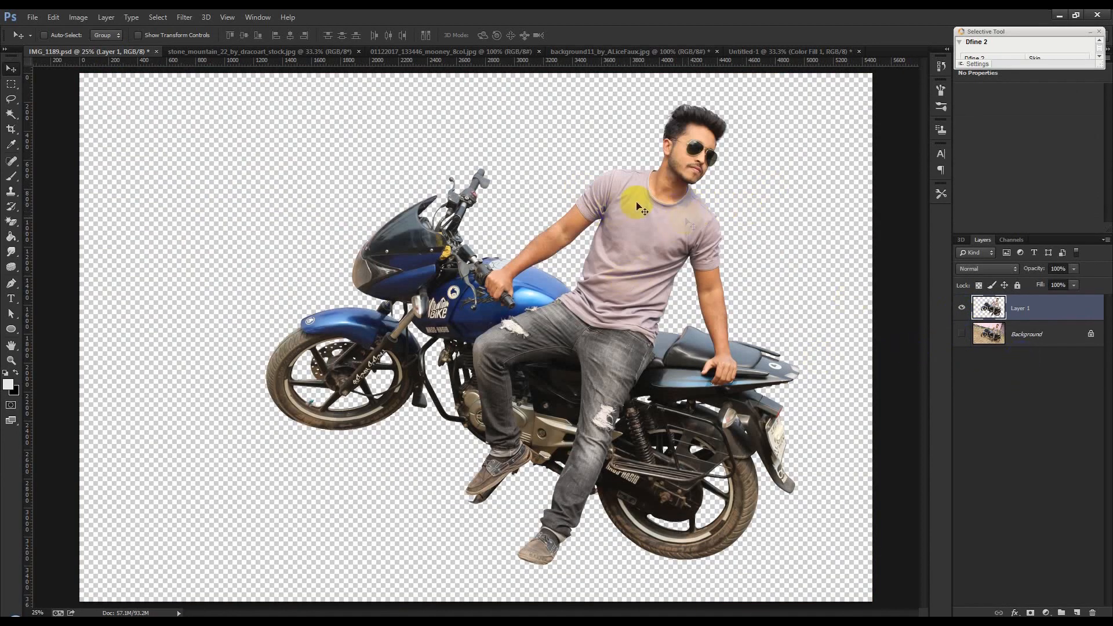
# Step: In the stone mountain image, start a Pen tool path at the photo's left edge along the top contour of the rocks
pyautogui.click(261, 51)
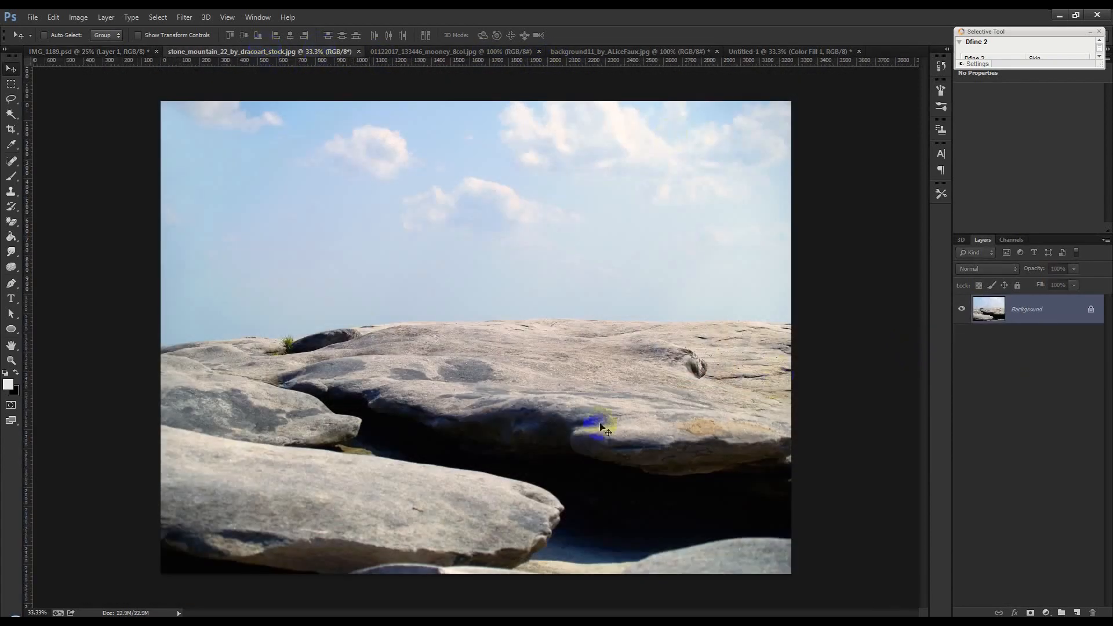
pyautogui.click(15, 285)
pyautogui.scroll(6, 174, 368)
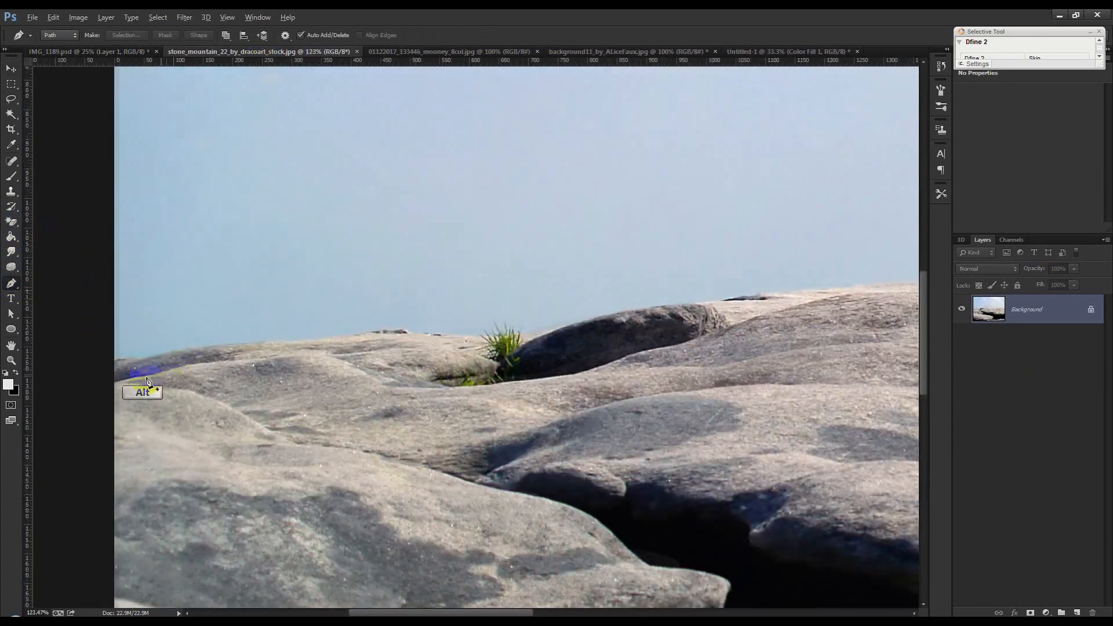
pyautogui.scroll(2, 133, 371)
pyautogui.click(102, 357)
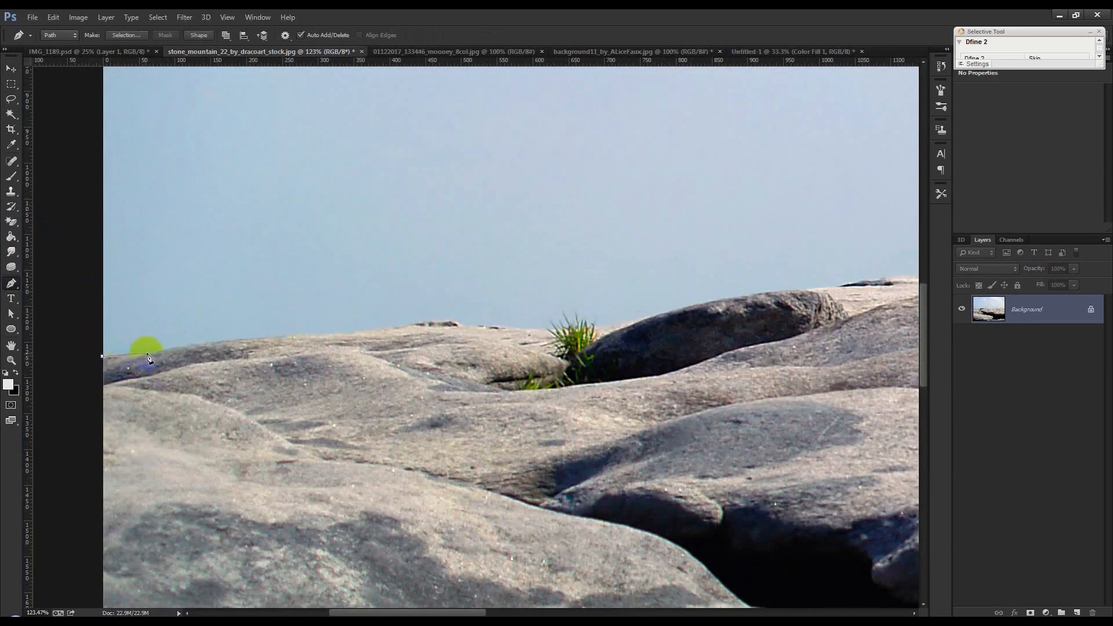
pyautogui.click(283, 337)
pyautogui.click(350, 328)
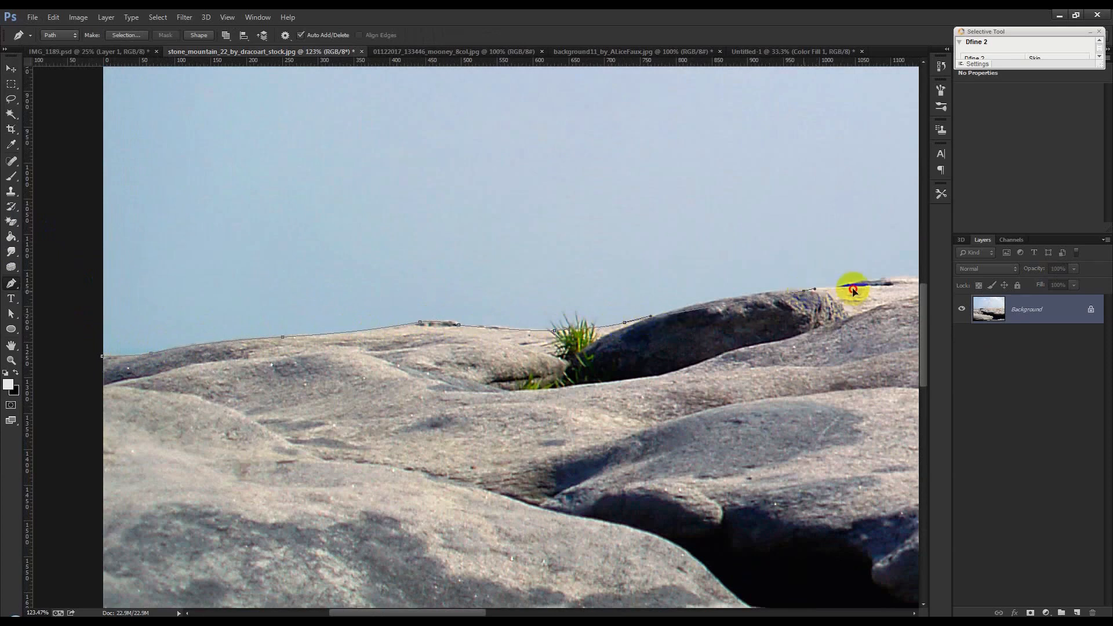
# Step: Continue the path along the rock ridge, over the dark boulder and towards the photo's right edge
pyautogui.keyDown('alt'); pyautogui.click(804, 291); pyautogui.keyUp('alt')
pyautogui.moveTo(840, 297); pyautogui.dragTo(471, 304)
pyautogui.click(509, 291)
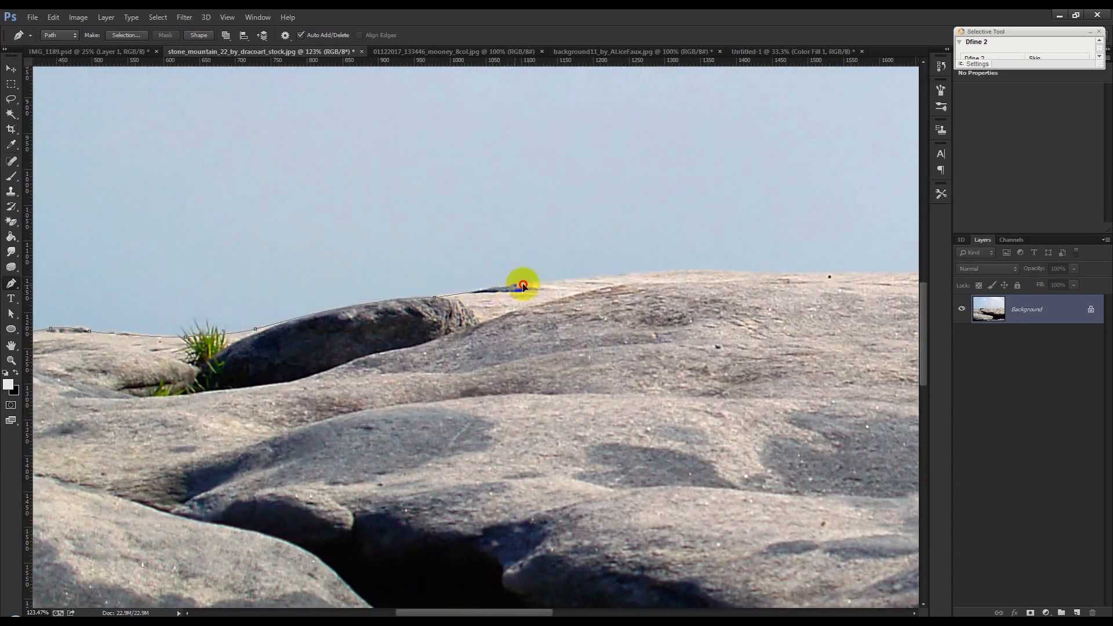
pyautogui.moveTo(725, 270); pyautogui.dragTo(425, 313)
pyautogui.moveTo(588, 300); pyautogui.dragTo(732, 298)
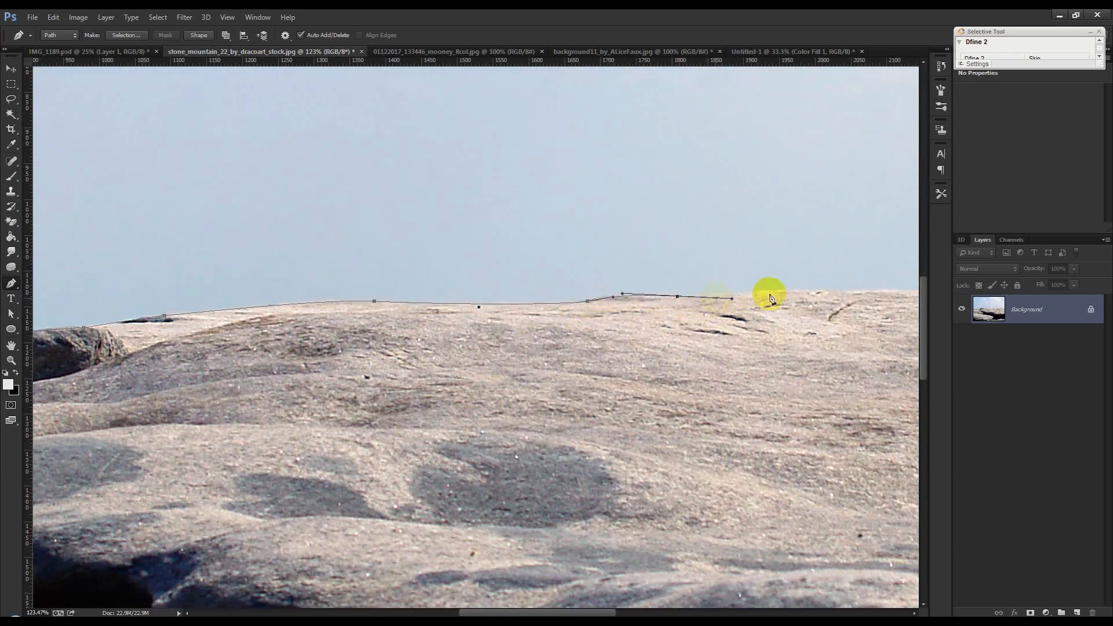
pyautogui.moveTo(889, 296); pyautogui.dragTo(492, 277)
pyautogui.moveTo(563, 279); pyautogui.dragTo(620, 281)
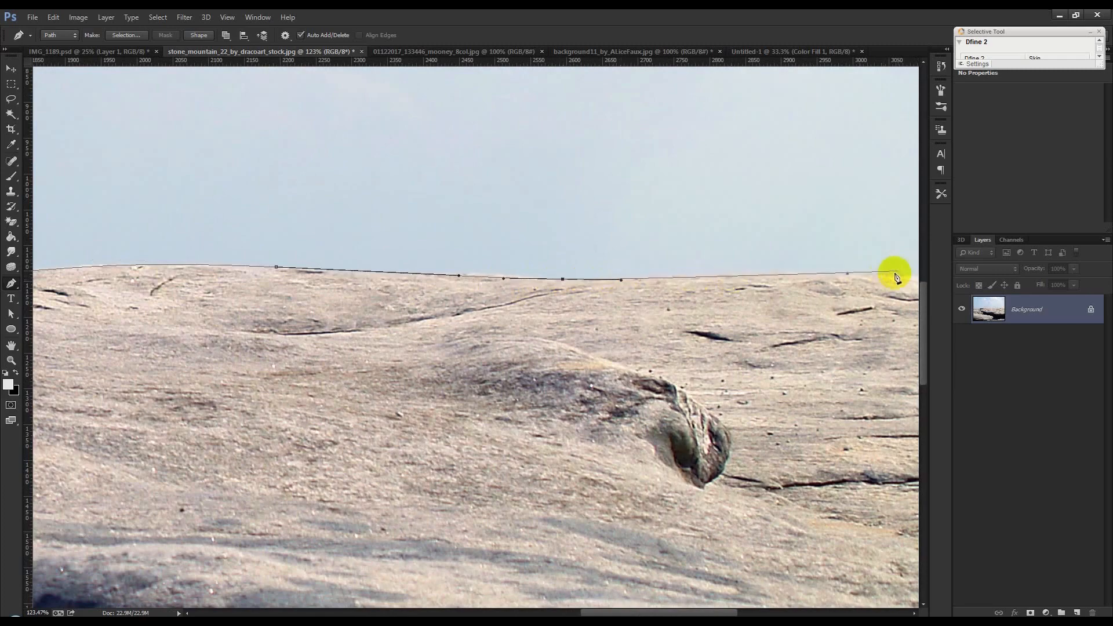
# Step: Try to extend the path along the last stretch of ridge past the photo's right edge, and undo those anchor points
pyautogui.moveTo(886, 276); pyautogui.dragTo(811, 283)
pyautogui.keyDown('alt'); pyautogui.click(584, 277); pyautogui.keyUp('alt')
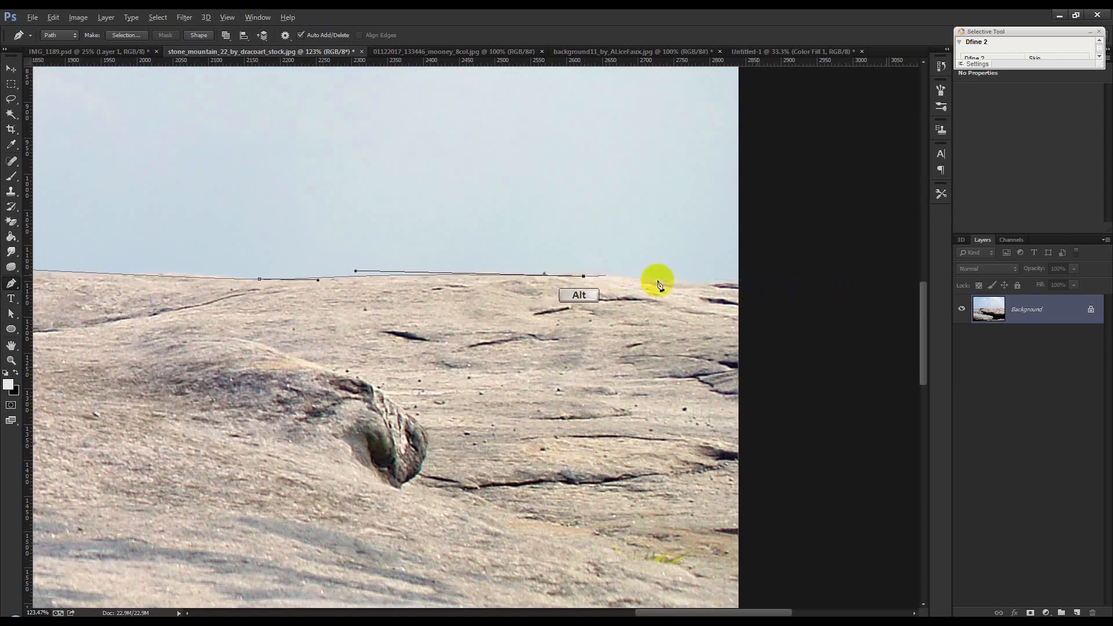
pyautogui.moveTo(754, 285); pyautogui.dragTo(800, 282)
pyautogui.hotkey('ctrl', 'z')
pyautogui.hotkey('ctrl', 'z')
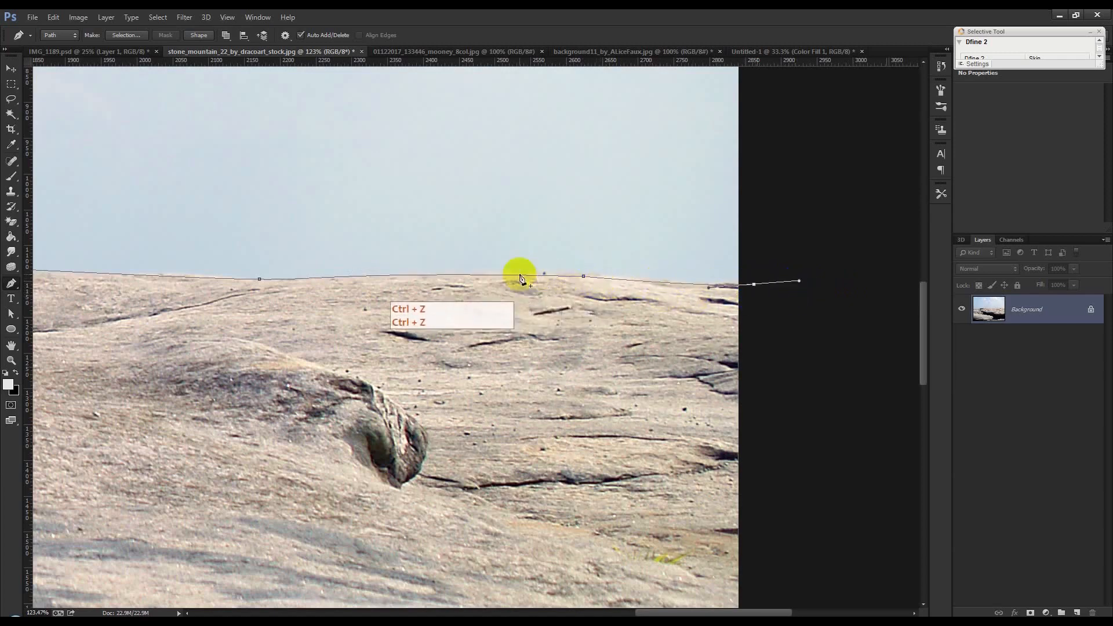
pyautogui.hotkey('ctrl', 'alt', 'z')
pyautogui.hotkey('ctrl', 'alt', 'z')
pyautogui.hotkey('ctrl', 'alt', 'z')
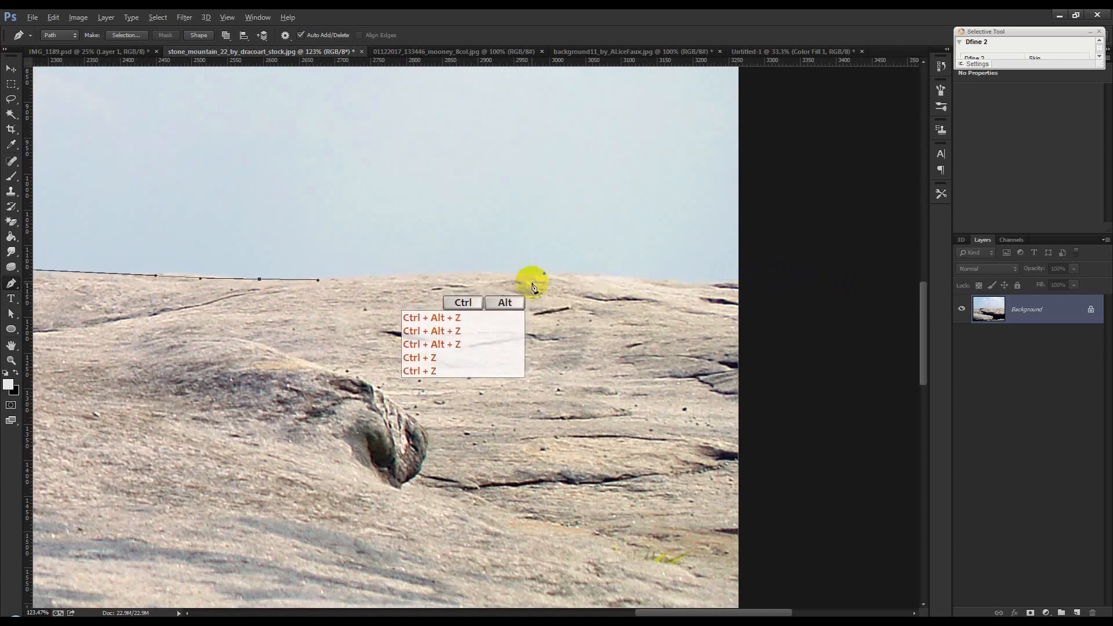
# Step: Trace the remaining ridge past the photo's right edge and close the path around the rocks below the canvas
pyautogui.moveTo(544, 275); pyautogui.dragTo(605, 275)
pyautogui.click(700, 286)
pyautogui.moveTo(761, 287); pyautogui.dragTo(797, 298)
pyautogui.scroll(-8, 770, 361)
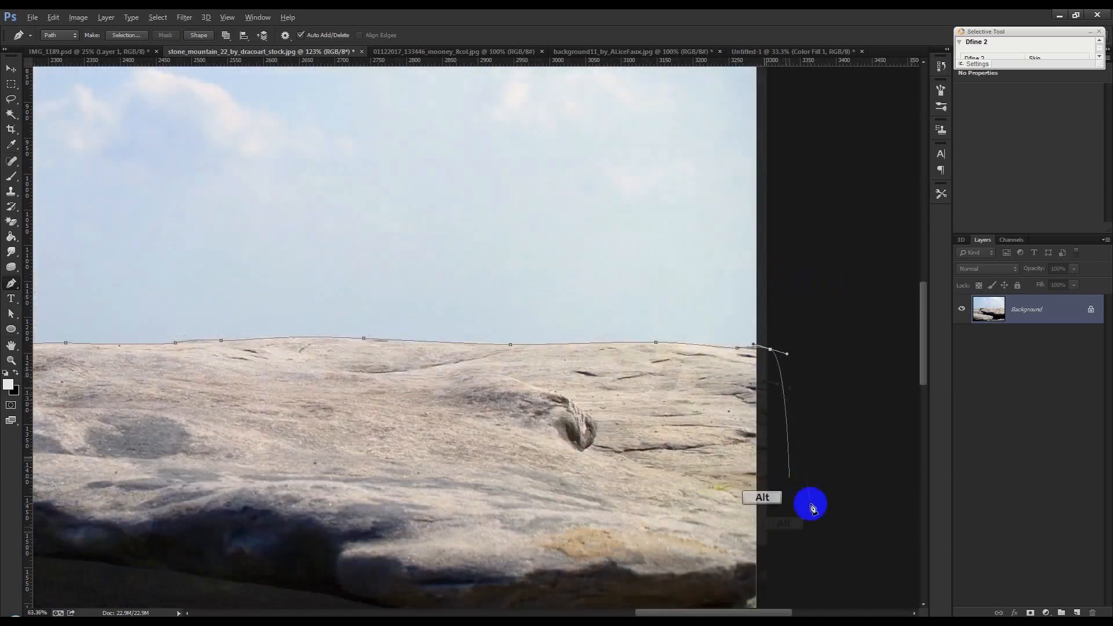
pyautogui.click(816, 584)
pyautogui.click(164, 563)
pyautogui.click(189, 348)
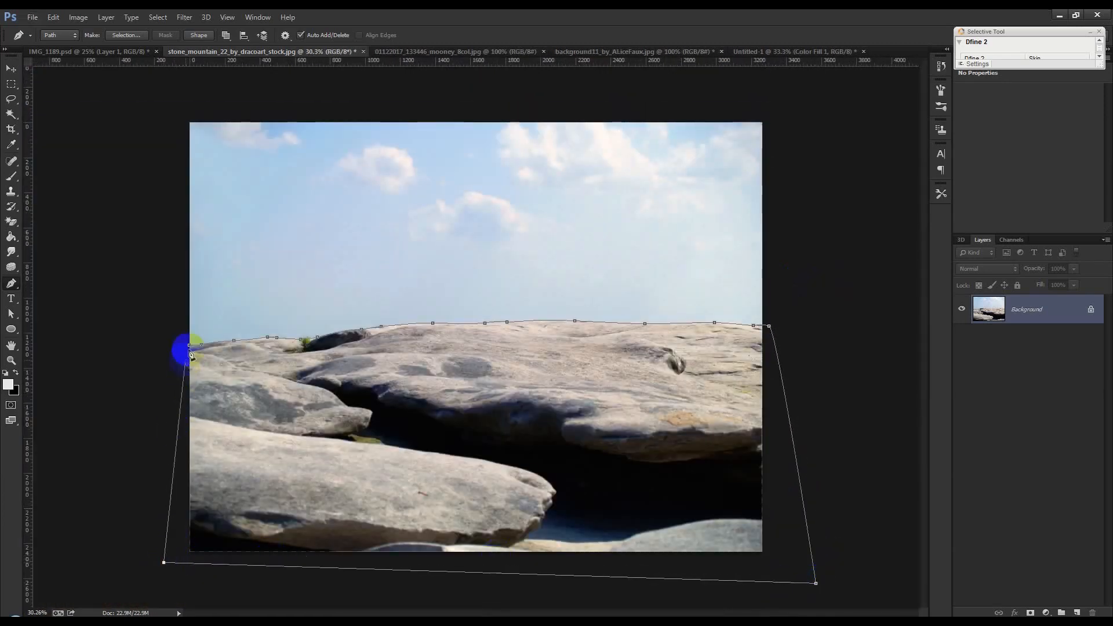
# Step: Convert the closed path into a new anti-aliased selection with 0 px feather and mask out the sky with it
pyautogui.rightClick(474, 262)
pyautogui.click(557, 315)
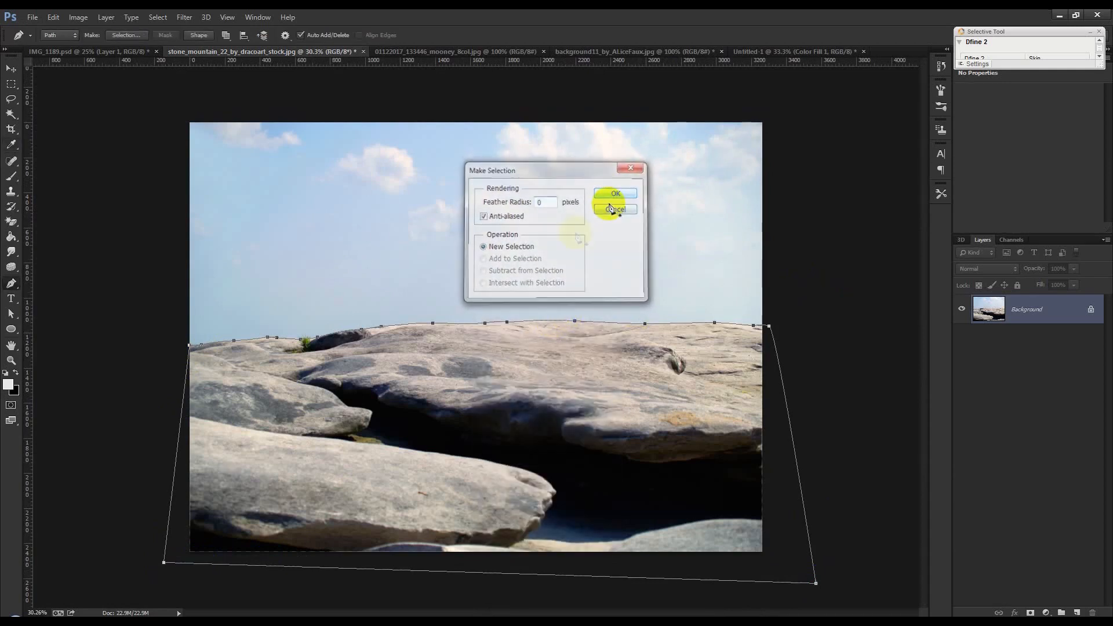
pyautogui.click(613, 196)
pyautogui.click(11, 68)
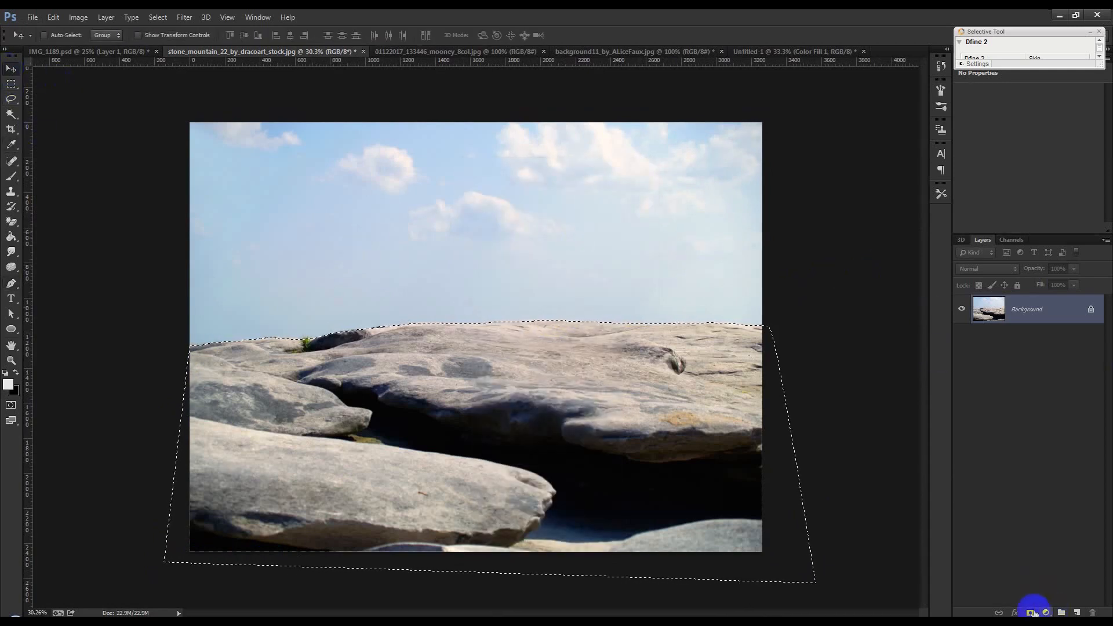
pyautogui.click(1032, 612)
# Step: Copy the masked rocks into the new document, scale them down to about the canvas width and position them along its lower part
pyautogui.moveTo(443, 366); pyautogui.dragTo(491, 399)
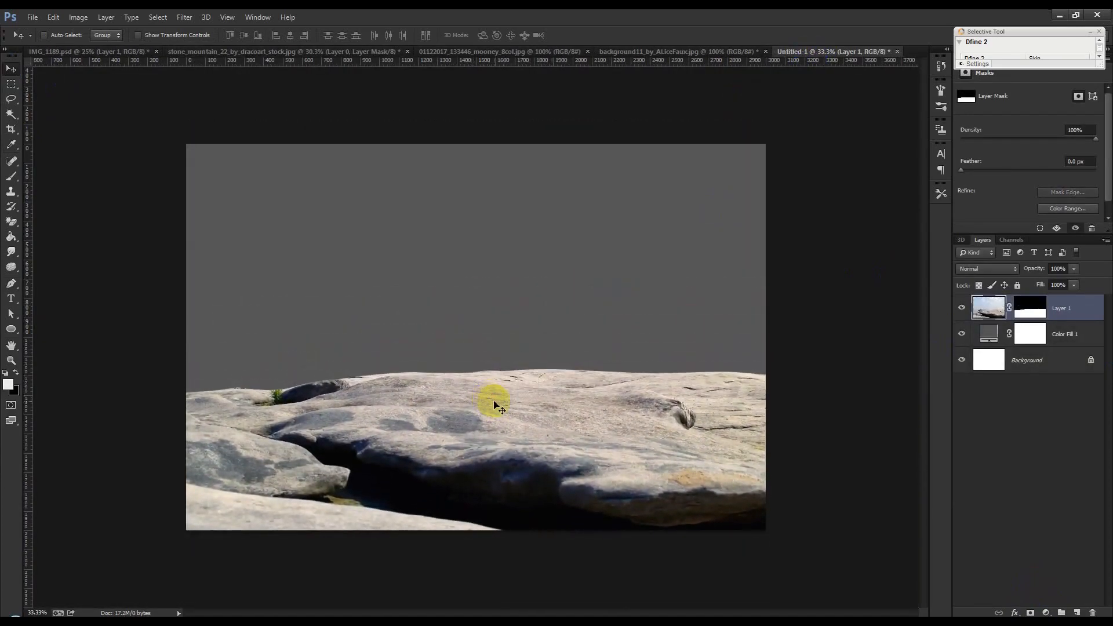
pyautogui.hotkey('ctrl', 't')
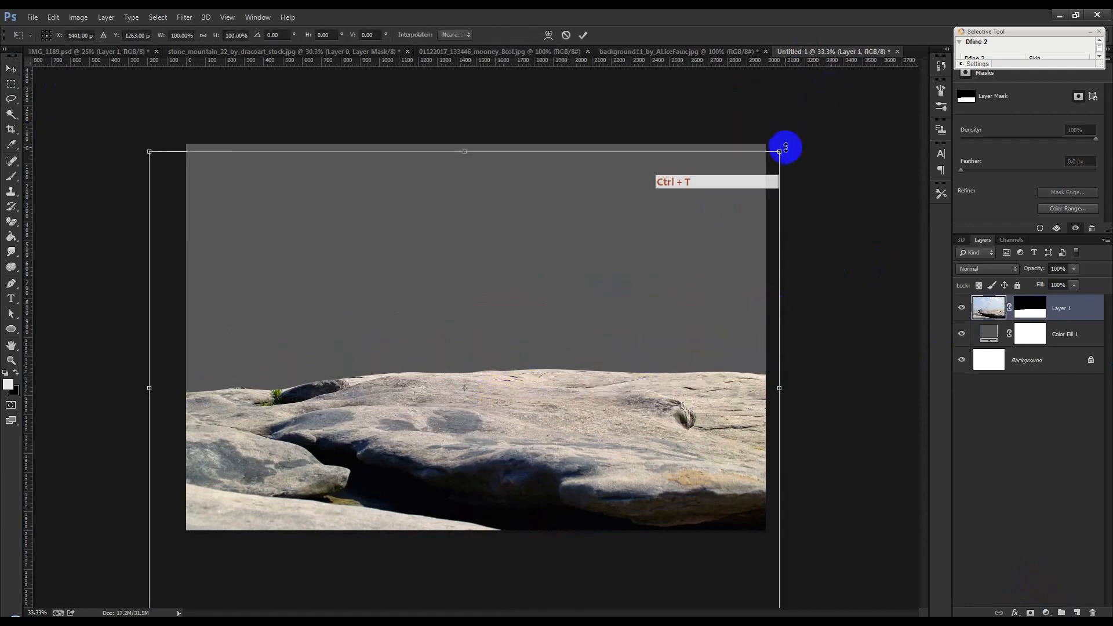
pyautogui.moveTo(780, 151); pyautogui.dragTo(755, 169)
pyautogui.moveTo(691, 234); pyautogui.dragTo(704, 233)
pyautogui.moveTo(769, 171); pyautogui.dragTo(766, 175)
pyautogui.click(583, 37)
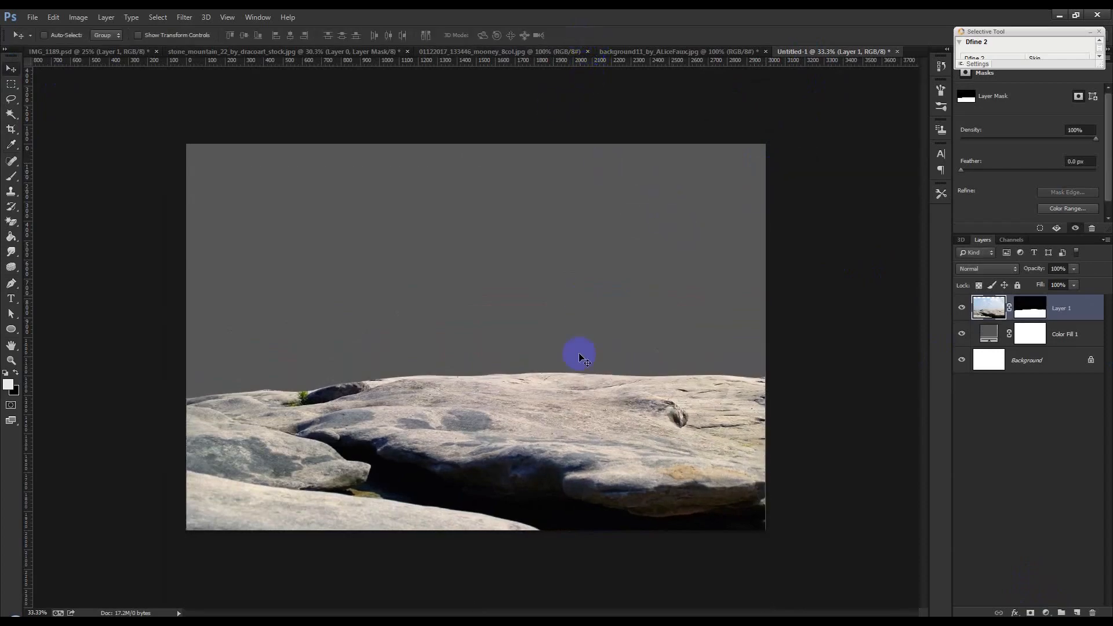
pyautogui.moveTo(537, 370); pyautogui.dragTo(537, 382)
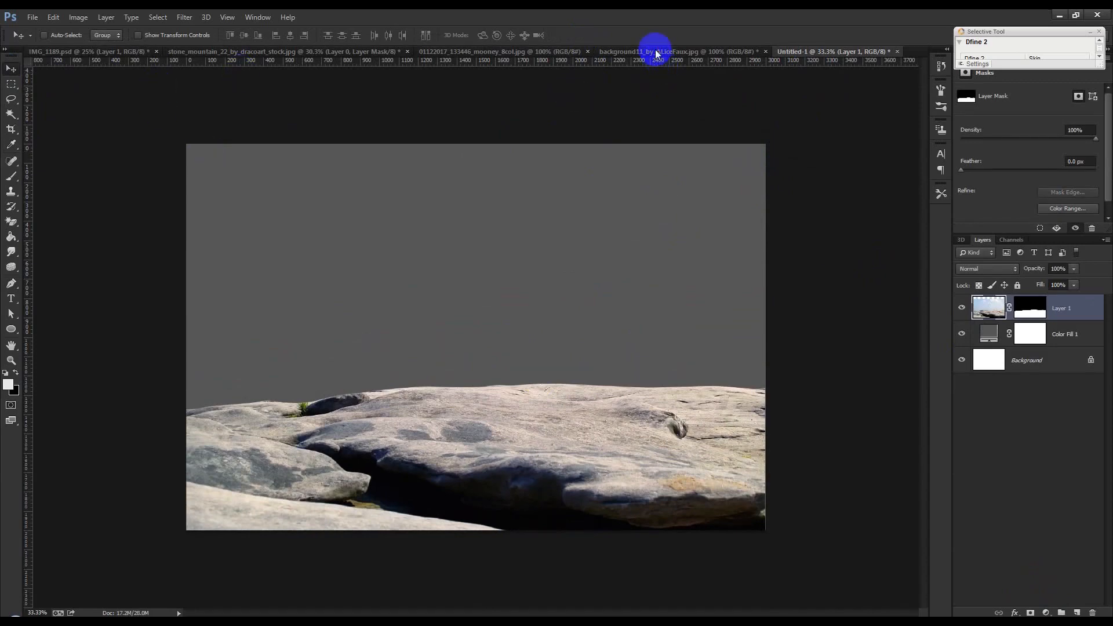
# Step: Copy the stormy sky image into the new document and place its layer beneath the rocks layer
pyautogui.click(654, 51)
pyautogui.moveTo(466, 250); pyautogui.dragTo(597, 209)
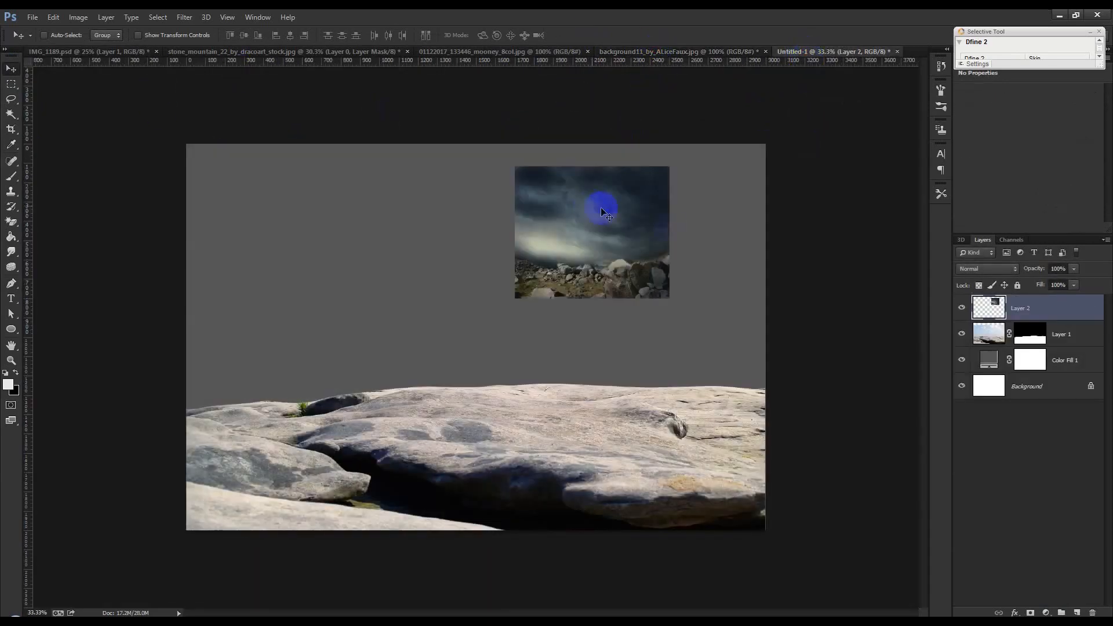
pyautogui.moveTo(1014, 316); pyautogui.dragTo(1015, 343)
# Step: Move the sky image to the canvas's upper-left corner and enlarge it to about 442% by 421% so it covers the whole background
pyautogui.moveTo(646, 231); pyautogui.dragTo(311, 211)
pyautogui.hotkey('ctrl', 't')
pyautogui.moveTo(343, 278); pyautogui.dragTo(774, 552)
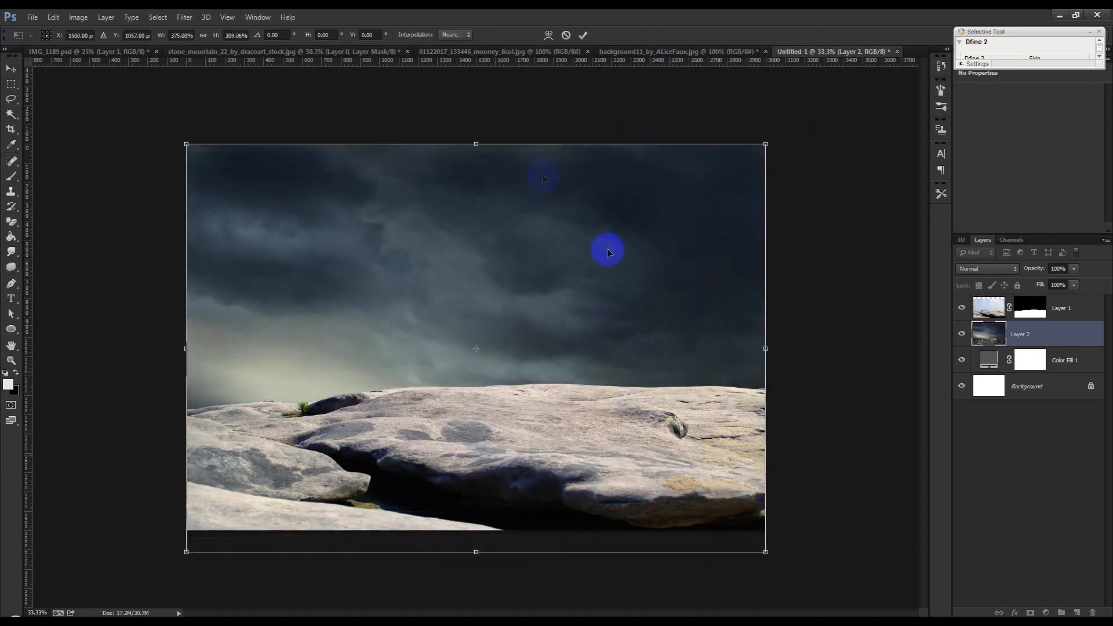
pyautogui.moveTo(473, 146); pyautogui.dragTo(481, 83)
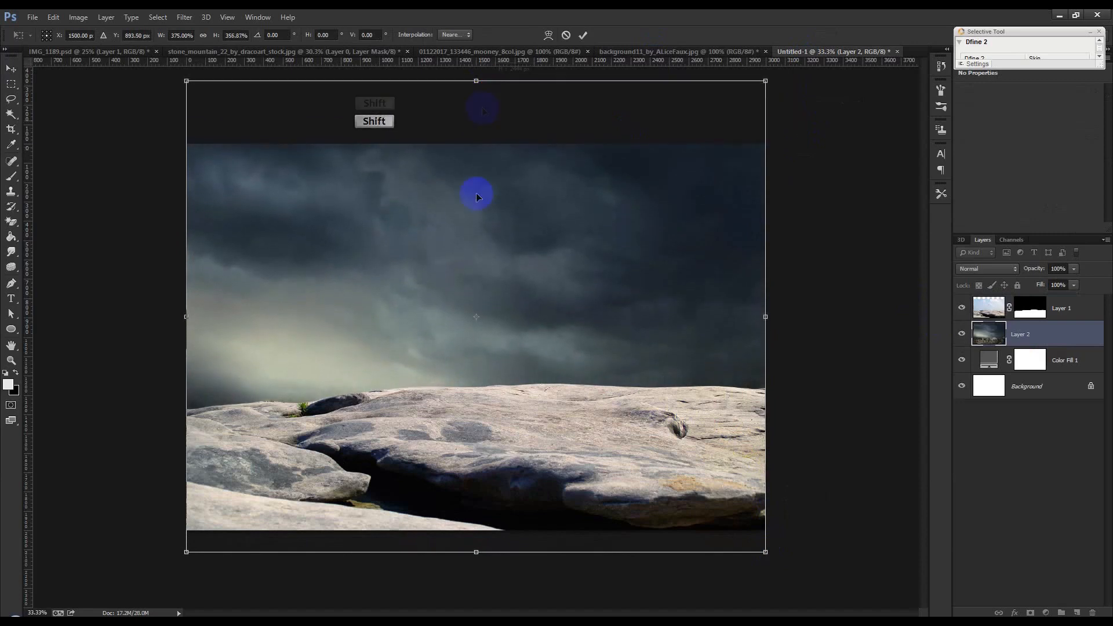
pyautogui.moveTo(765, 552); pyautogui.dragTo(738, 520)
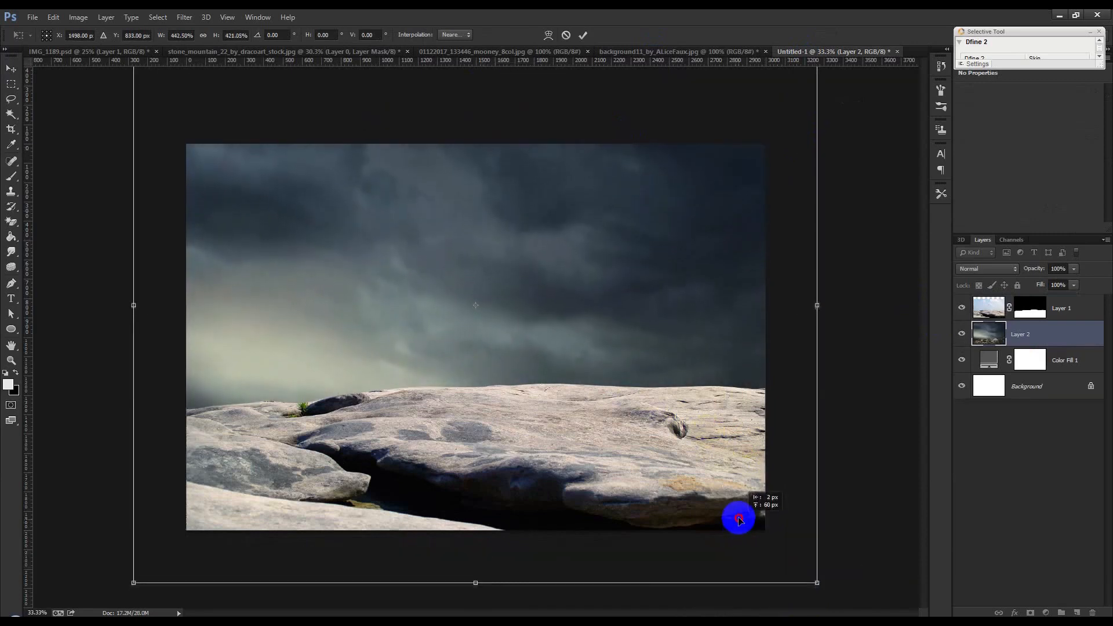
pyautogui.click(583, 35)
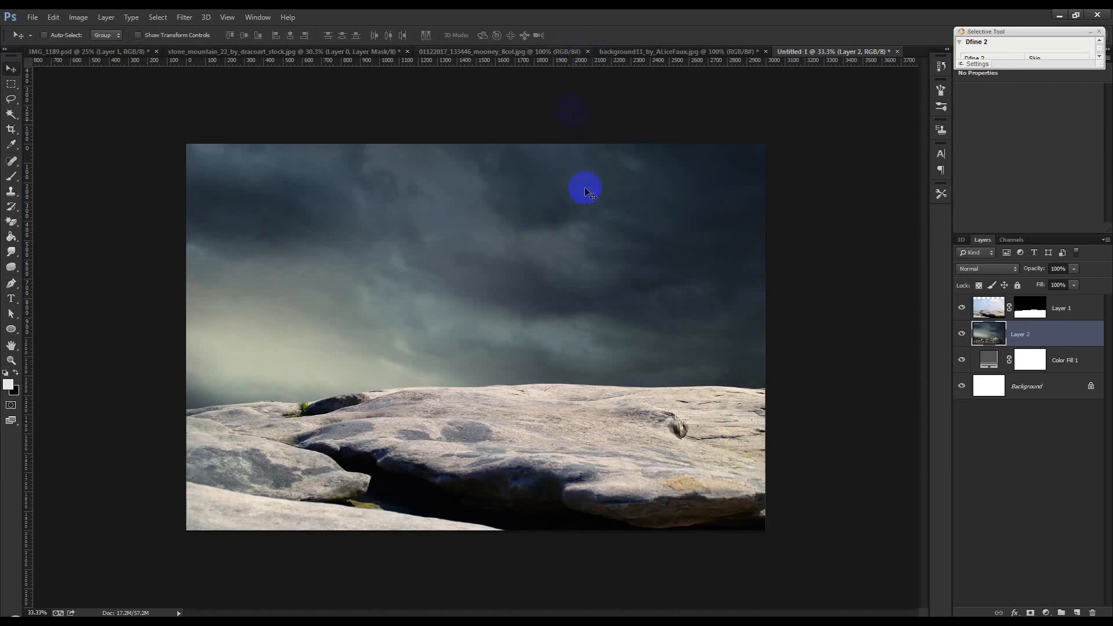
# Step: Copy the man on the motorcycle into the composite, place the layer above the rocks and convert it to a Smart Object
pyautogui.click(447, 54)
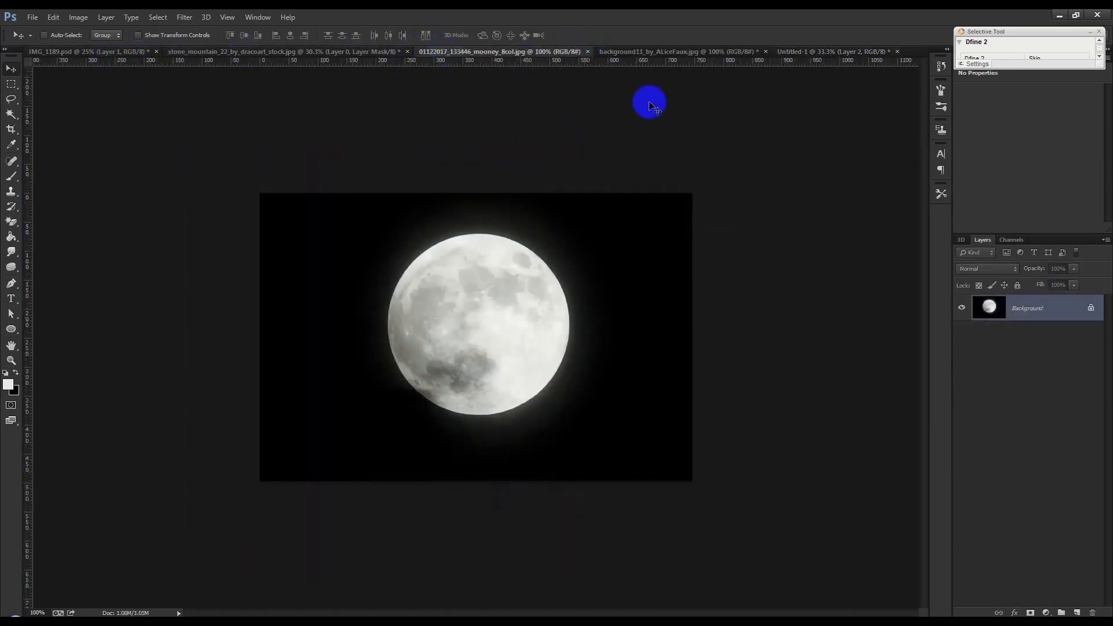
pyautogui.click(121, 54)
pyautogui.moveTo(588, 298); pyautogui.dragTo(538, 248)
pyautogui.moveTo(1005, 349); pyautogui.dragTo(1016, 311)
pyautogui.rightClick(1064, 321)
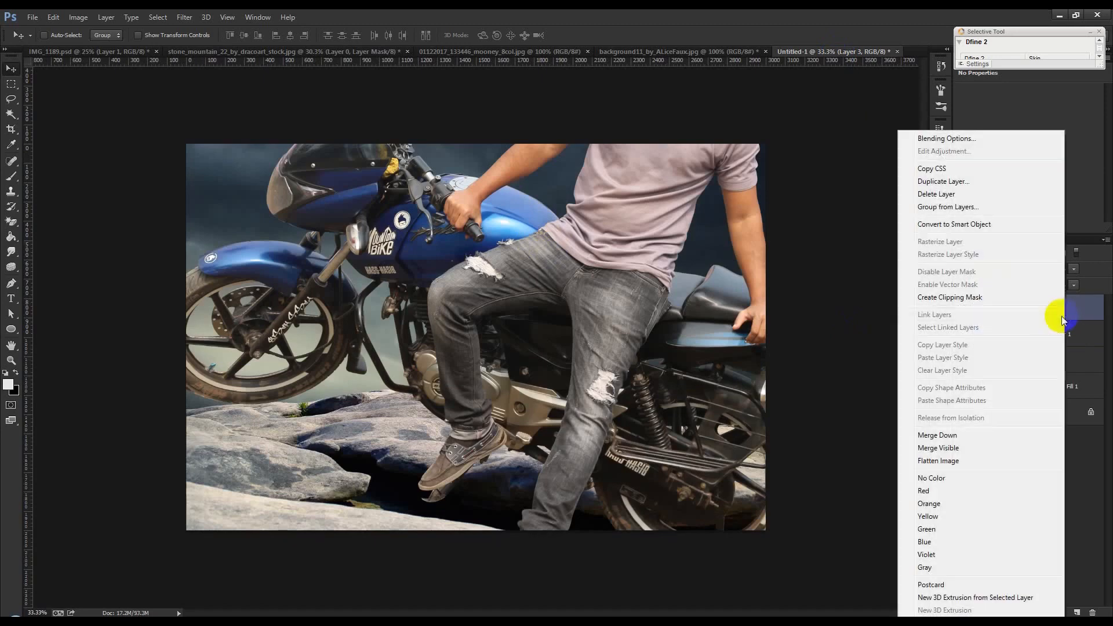
pyautogui.click(964, 226)
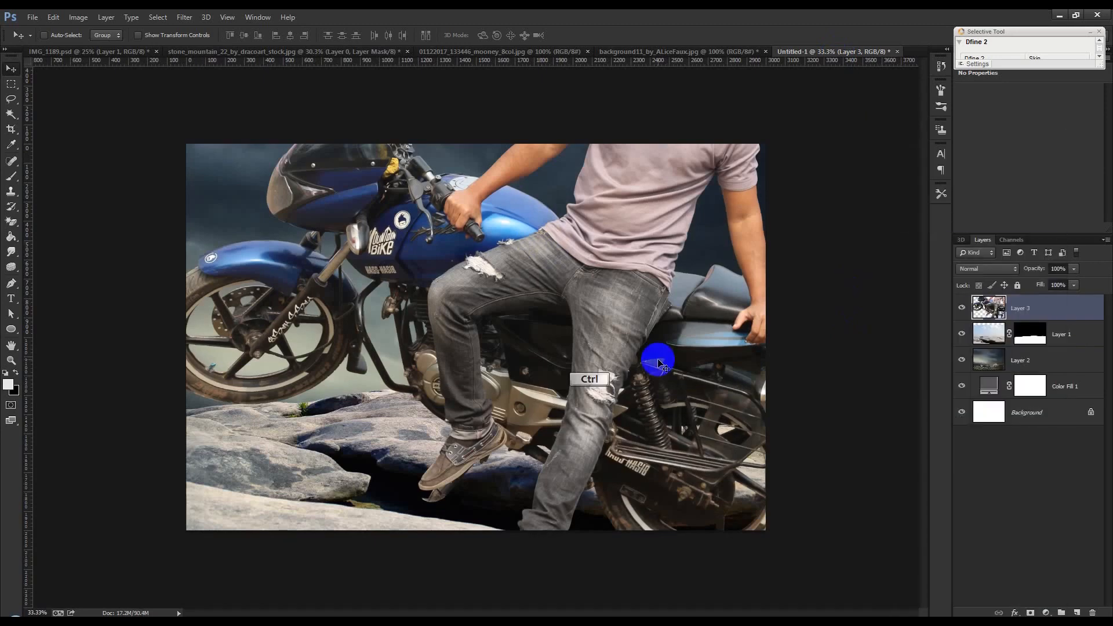
# Step: Scale the motorcycle layer down to about 38%, tilt it counterclockwise and position it over the rocks
pyautogui.hotkey('ctrl', 't')
pyautogui.moveTo(863, 585); pyautogui.dragTo(746, 325)
pyautogui.moveTo(633, 336); pyautogui.dragTo(641, 391)
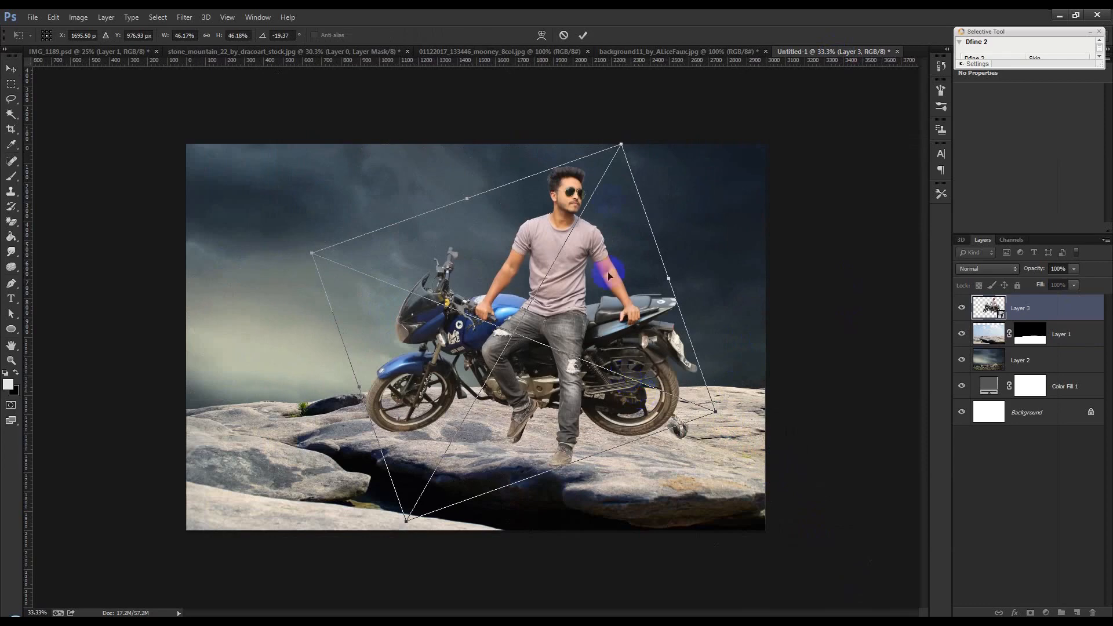
pyautogui.moveTo(622, 145); pyautogui.dragTo(603, 178)
pyautogui.moveTo(579, 255); pyautogui.dragTo(579, 262)
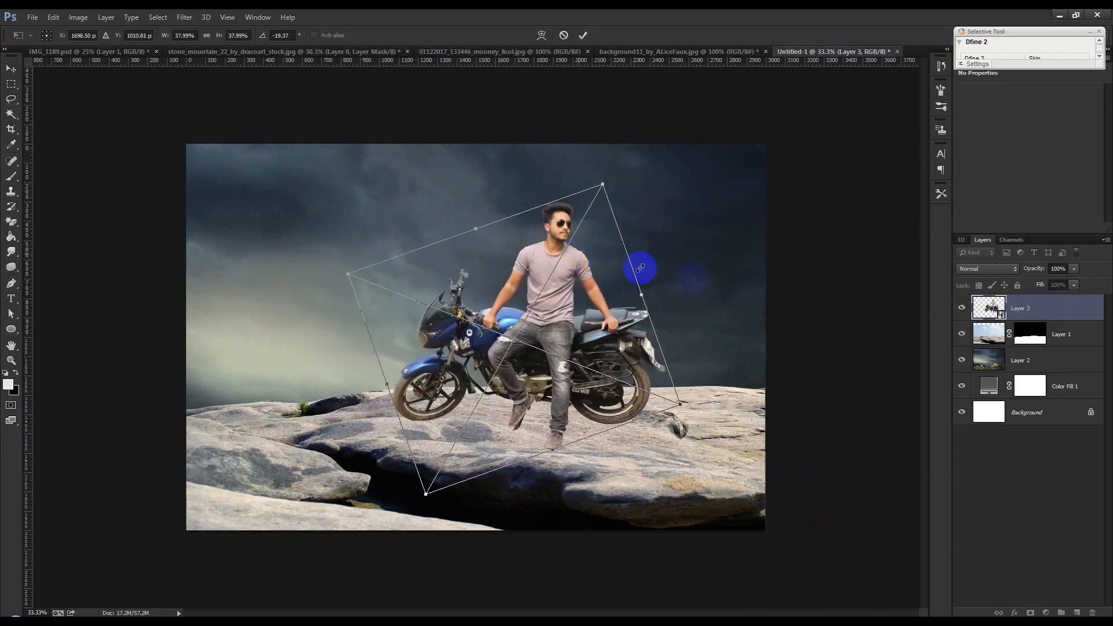
# Step: Adjust the motorcycle layer's rotation to about -13.7° and shift it right so it stands on the large rock
pyautogui.moveTo(694, 281); pyautogui.dragTo(699, 280)
pyautogui.moveTo(570, 297); pyautogui.dragTo(573, 298)
pyautogui.moveTo(683, 293); pyautogui.dragTo(690, 302)
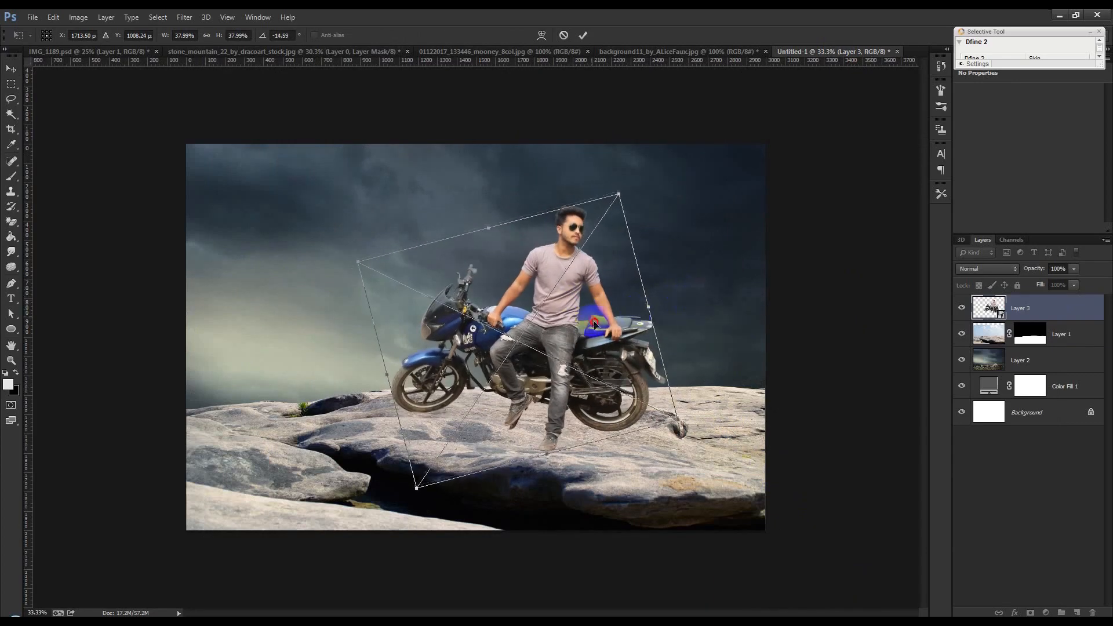
pyautogui.moveTo(596, 319); pyautogui.dragTo(600, 326)
pyautogui.moveTo(707, 323); pyautogui.dragTo(712, 333)
pyautogui.moveTo(534, 360)
pyautogui.mouseDown()
pyautogui.moveTo(576, 346)
pyautogui.moveTo(554, 366)
pyautogui.mouseUp()
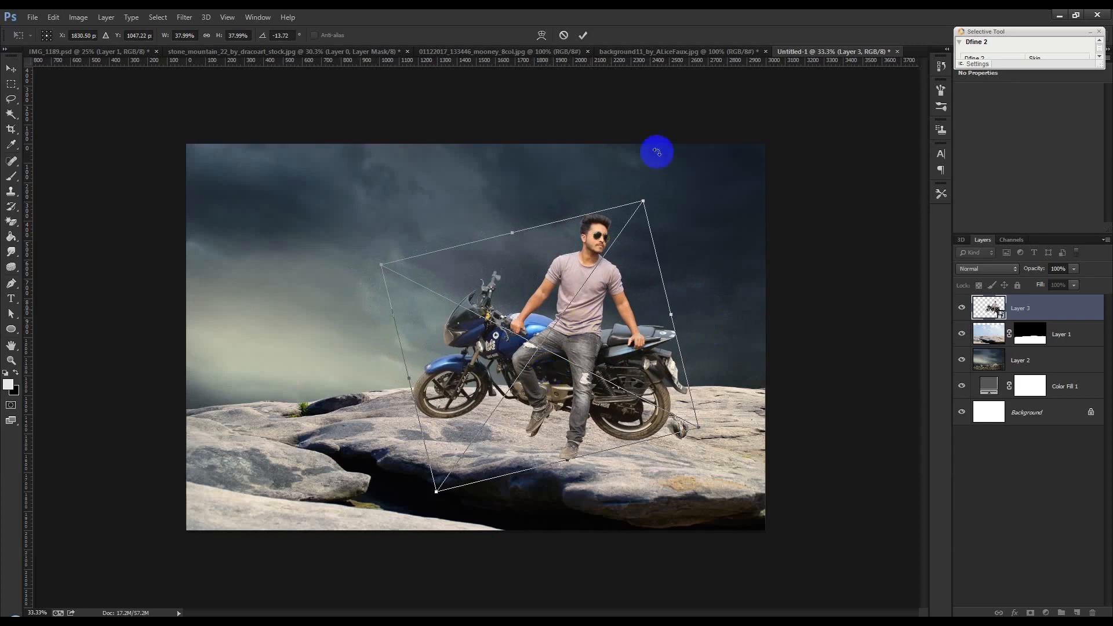
pyautogui.click(581, 36)
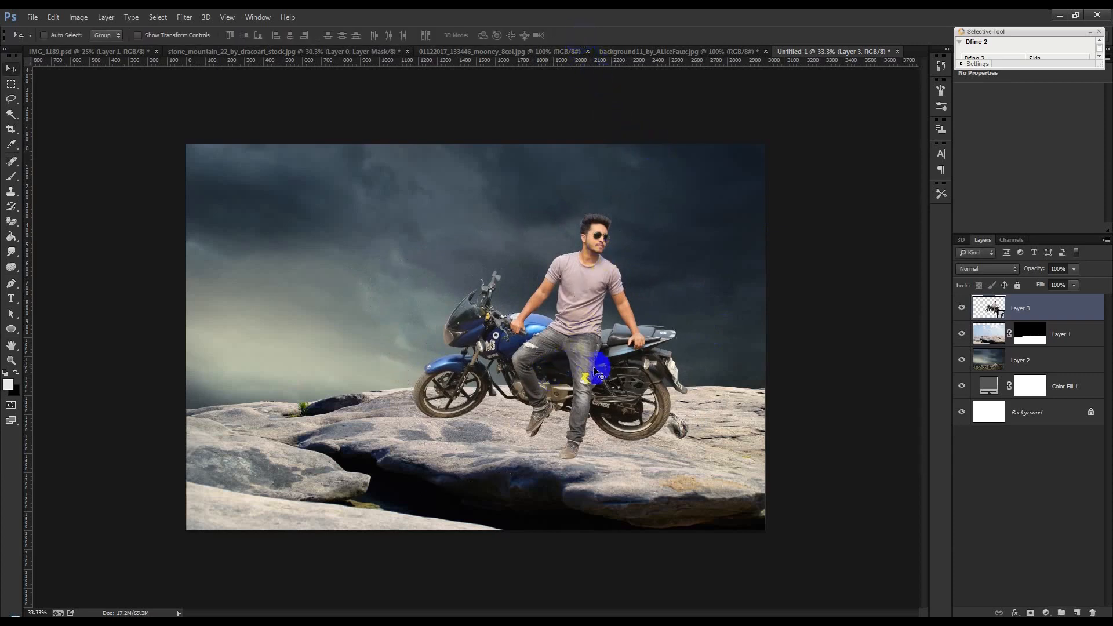
# Step: Nudge the motorcycle layer slightly left and lower it together with the rocks layer
pyautogui.moveTo(593, 369); pyautogui.dragTo(590, 372)
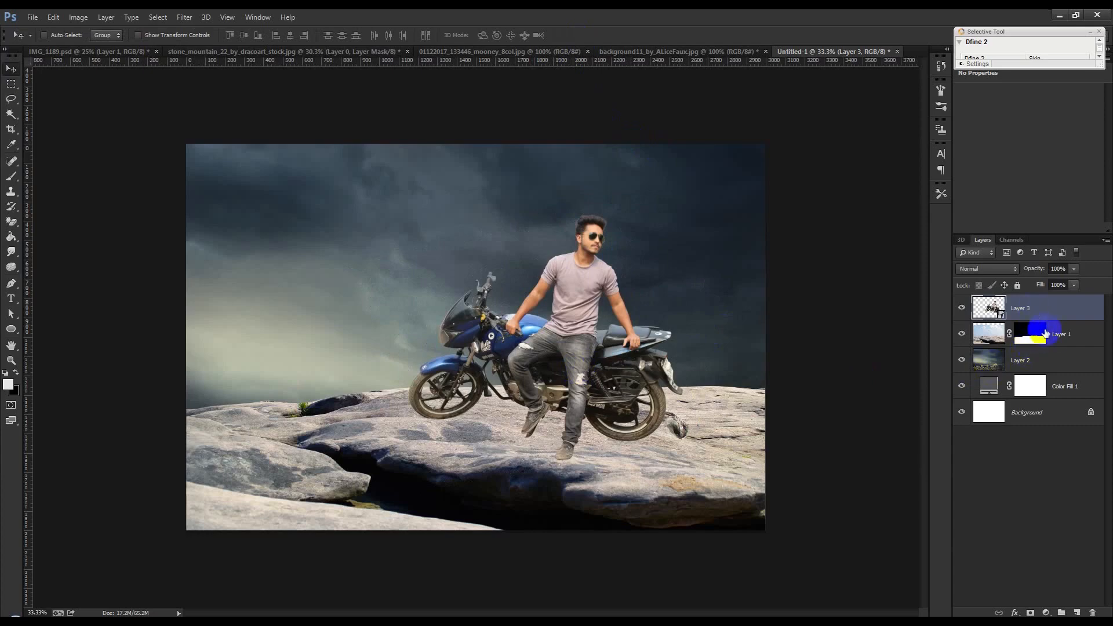
pyautogui.press('ctrl')
pyautogui.moveTo(776, 315)
pyautogui.mouseDown()
pyautogui.moveTo(781, 332)
pyautogui.moveTo(783, 322)
pyautogui.mouseUp()
# Step: Move the sky layer downward with Free Transform to follow the lowered rock horizon
pyautogui.click(1061, 369)
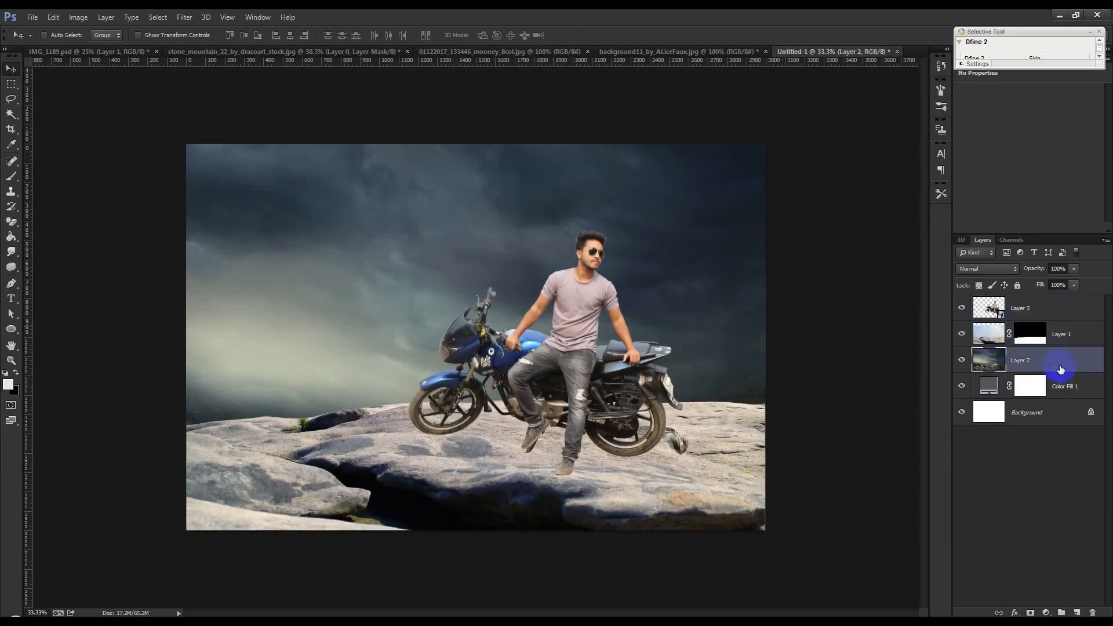
pyautogui.hotkey('ctrl', 't')
pyautogui.moveTo(621, 249); pyautogui.dragTo(619, 277)
pyautogui.click(582, 35)
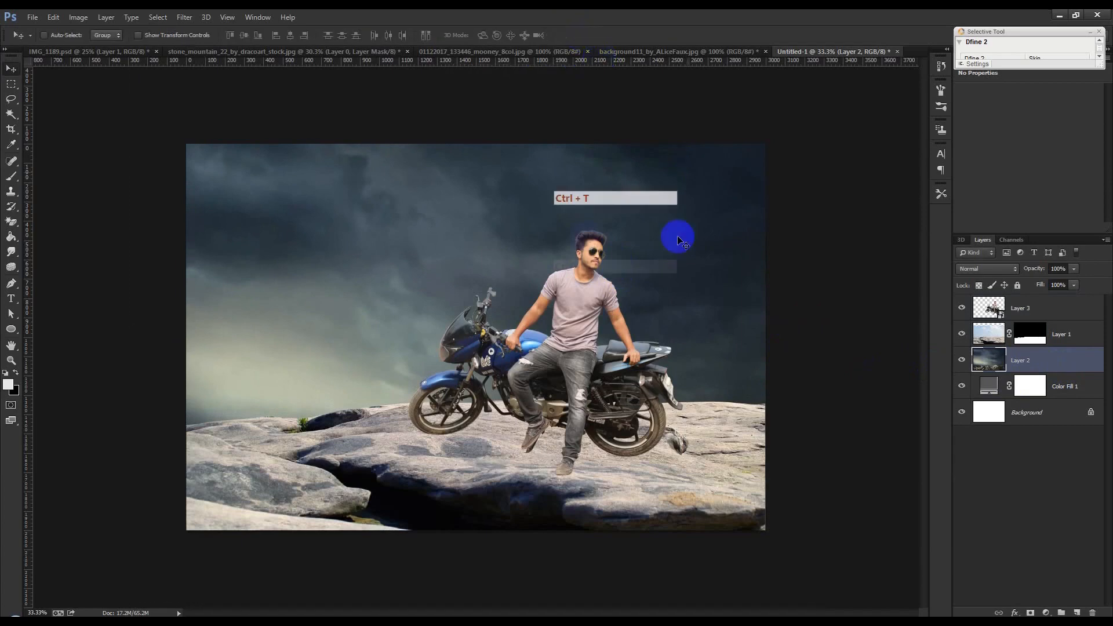
# Step: Close the stormy sky source image and return to the composite document
pyautogui.click(651, 51)
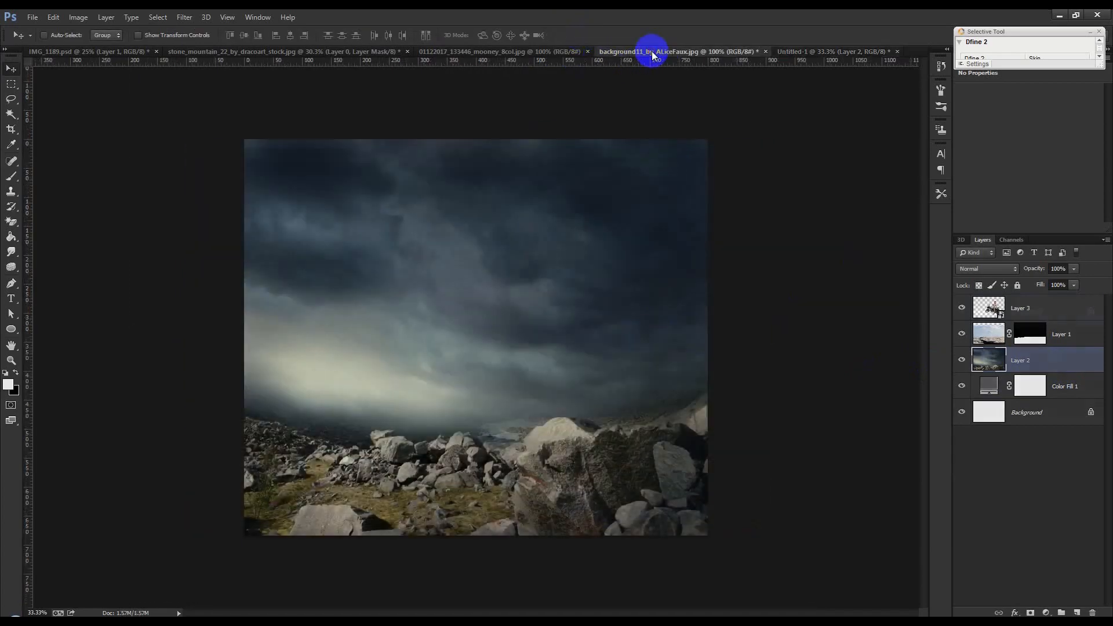
pyautogui.click(765, 51)
pyautogui.click(559, 244)
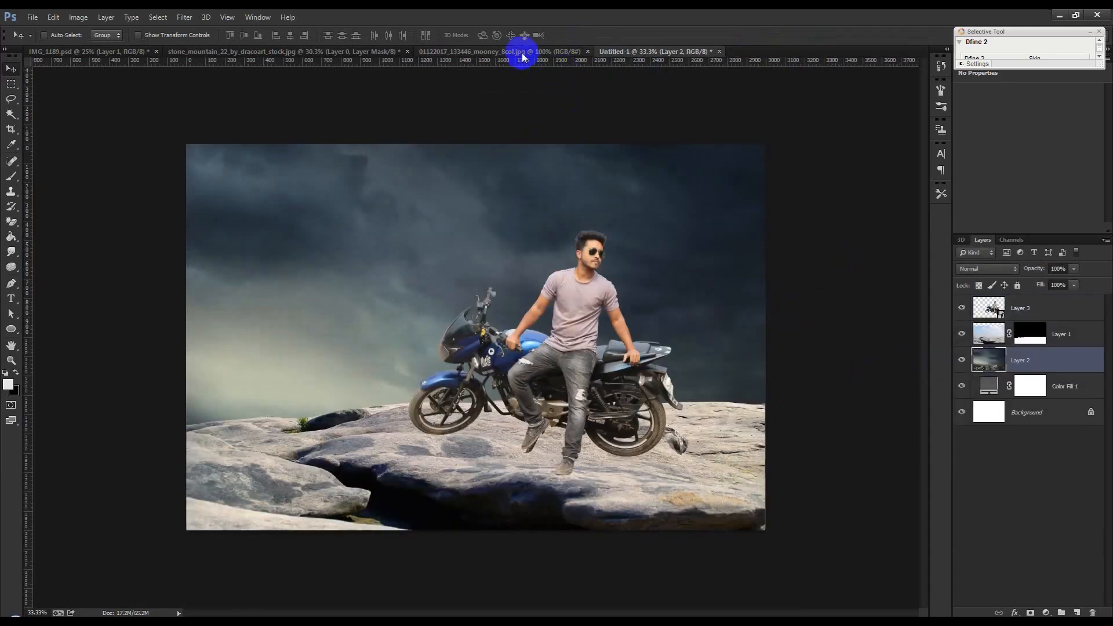
# Step: Copy the moon image into the composite directly above the sky layer and set its blend mode to Screen
pyautogui.click(522, 51)
pyautogui.moveTo(682, 120); pyautogui.dragTo(444, 217)
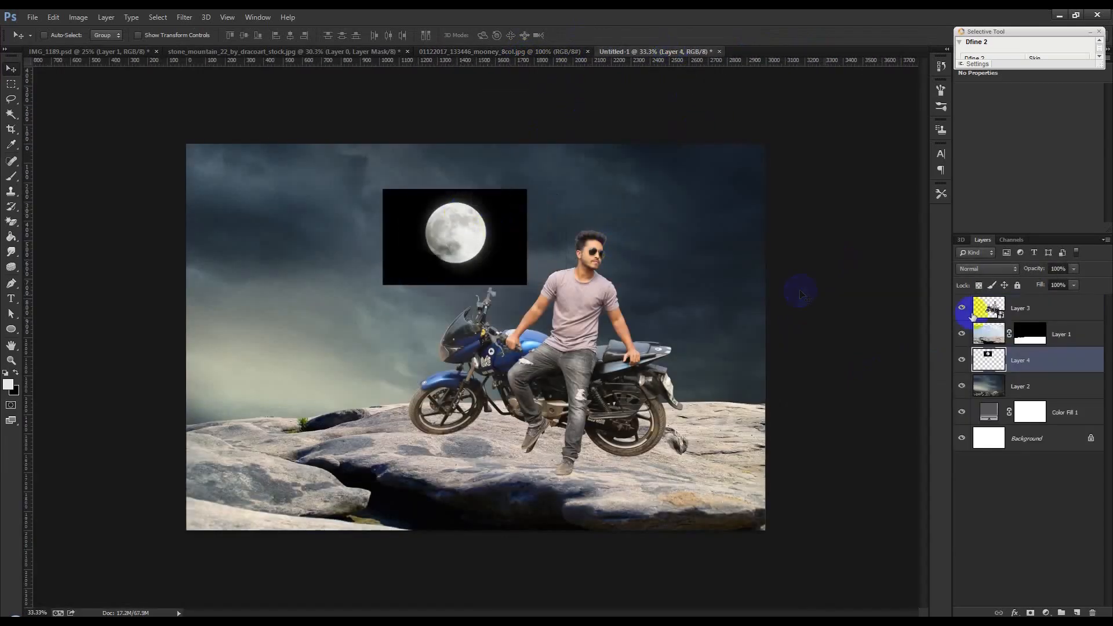
pyautogui.click(996, 269)
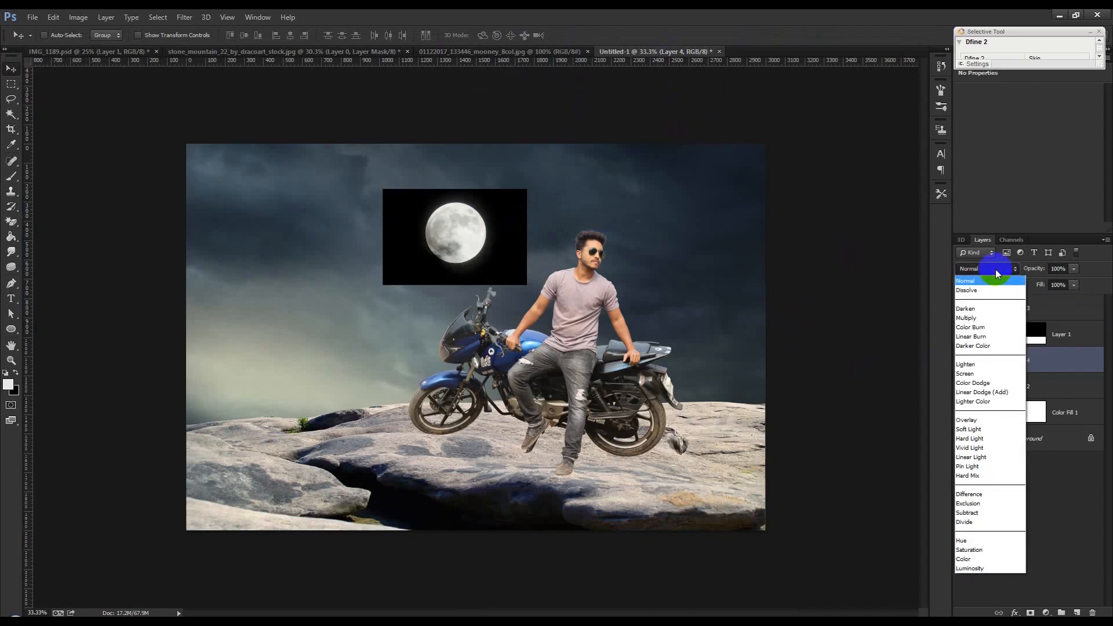
pyautogui.click(975, 375)
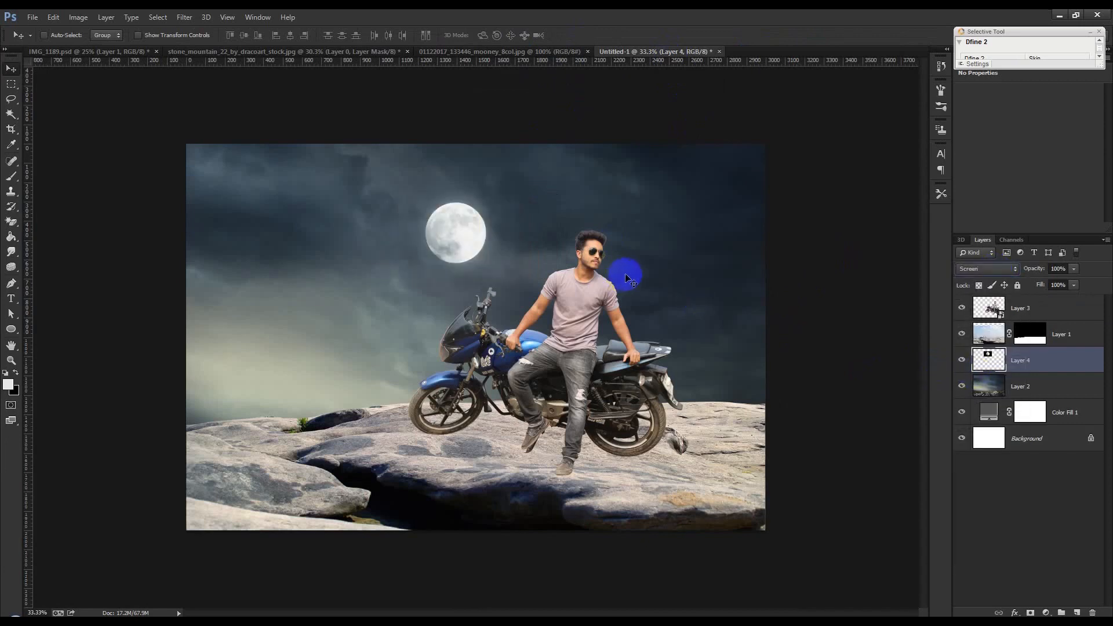
# Step: Enlarge the moon to about 263%, rotate it about 150° and position it in the sky above the motorcycle's handlebars
pyautogui.hotkey('ctrl', 't')
pyautogui.moveTo(527, 293); pyautogui.dragTo(664, 373)
pyautogui.moveTo(615, 324)
pyautogui.mouseDown()
pyautogui.moveTo(572, 308)
pyautogui.moveTo(597, 313)
pyautogui.mouseUp()
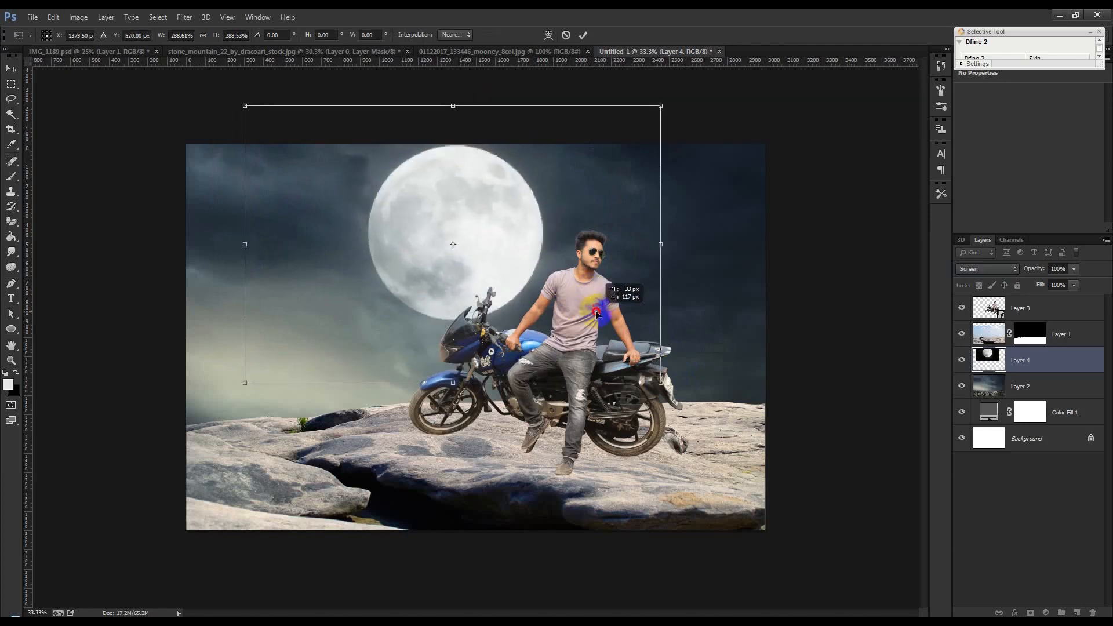
pyautogui.moveTo(663, 383); pyautogui.dragTo(592, 333)
pyautogui.moveTo(783, 278); pyautogui.dragTo(275, 314)
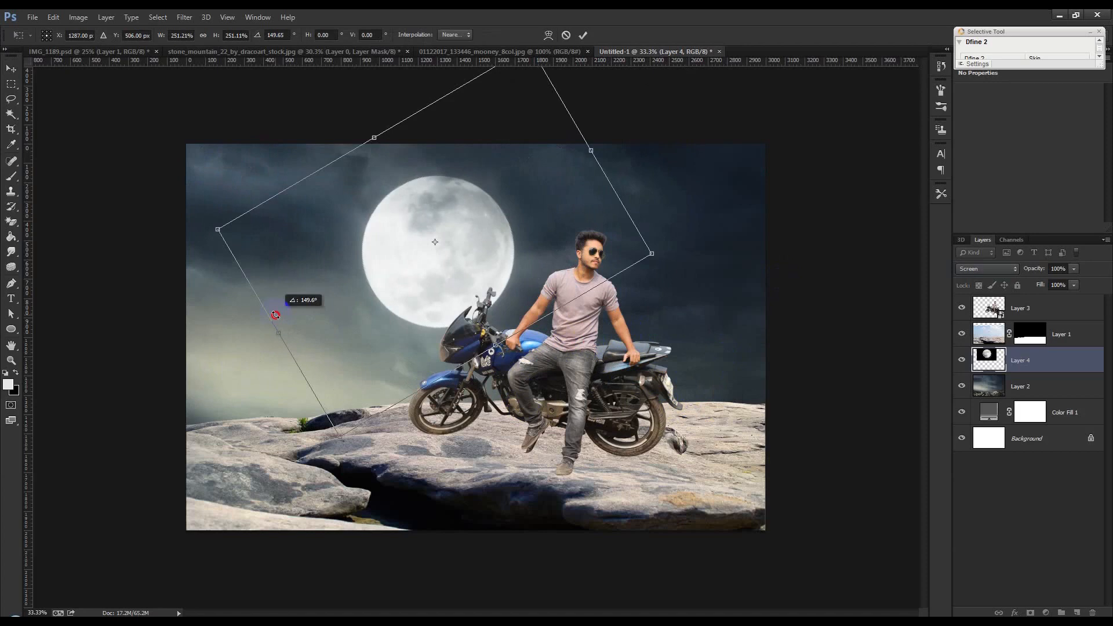
pyautogui.moveTo(433, 293); pyautogui.dragTo(454, 280)
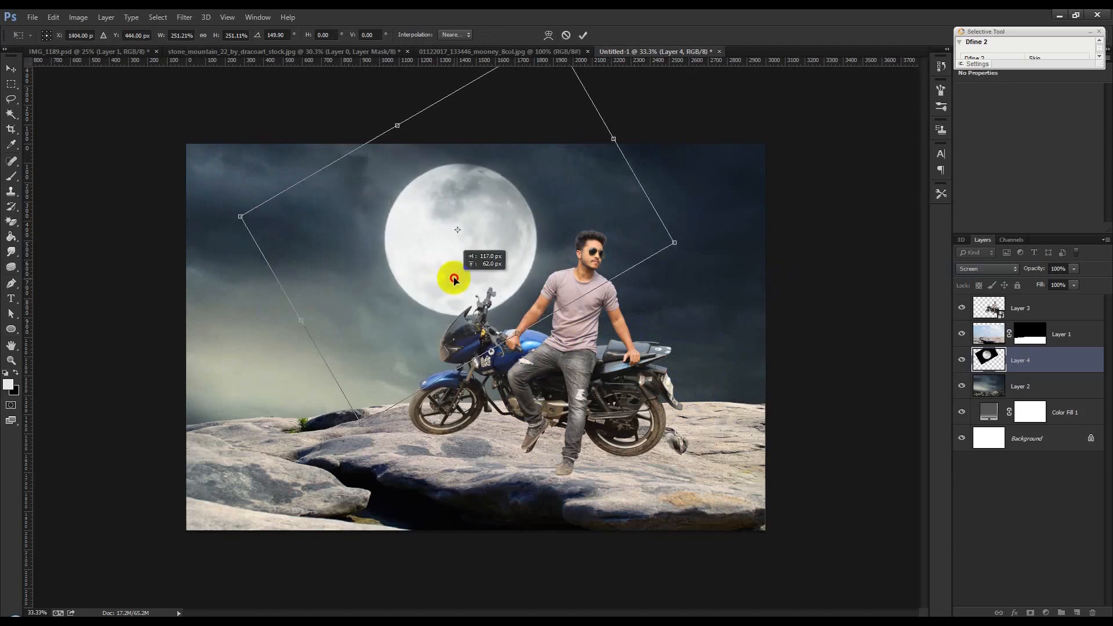
pyautogui.moveTo(693, 242); pyautogui.dragTo(632, 234)
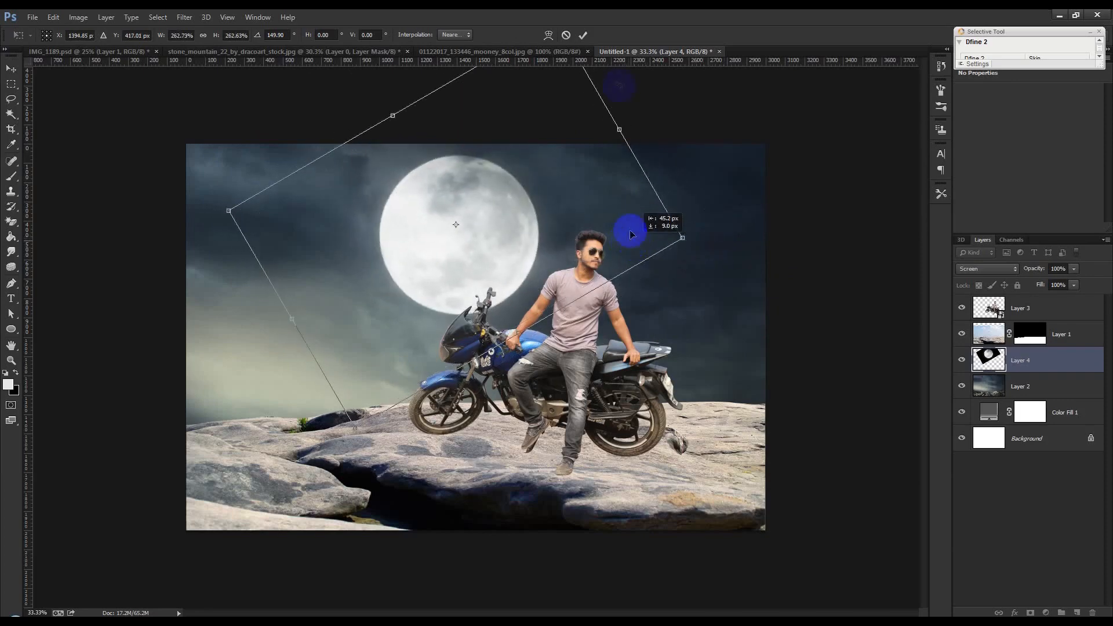
pyautogui.click(583, 33)
# Step: Rotate the moon layer by a further -70° or so to reorient its surface markings
pyautogui.moveTo(475, 263); pyautogui.dragTo(475, 263)
pyautogui.hotkey('ctrl', 't')
pyautogui.moveTo(771, 340); pyautogui.dragTo(557, 107)
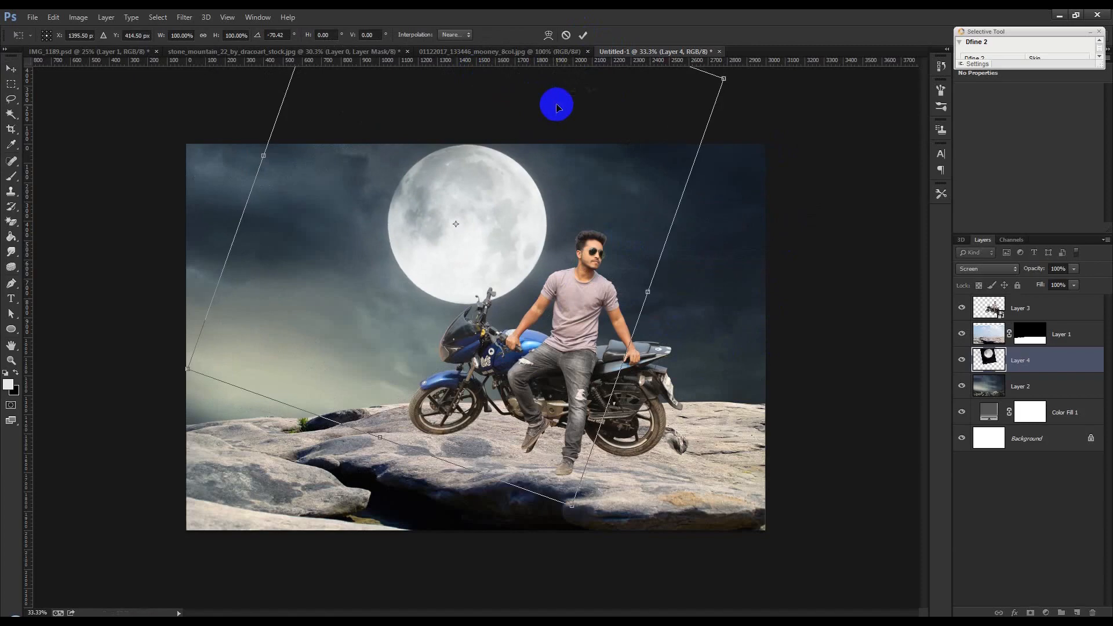
pyautogui.click(552, 219)
pyautogui.press('Return')
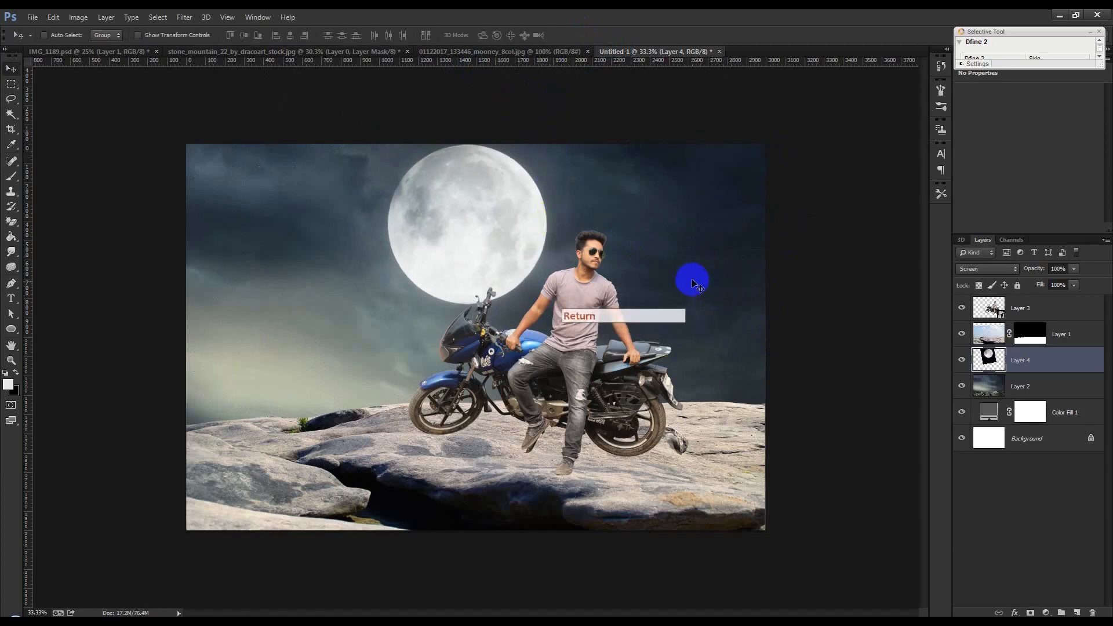
# Step: Scale the motorcycle layer down to about 32% and keep it standing on the large rock
pyautogui.scroll(1, 696, 284)
pyautogui.click(993, 309)
pyautogui.hotkey('ctrl', 't')
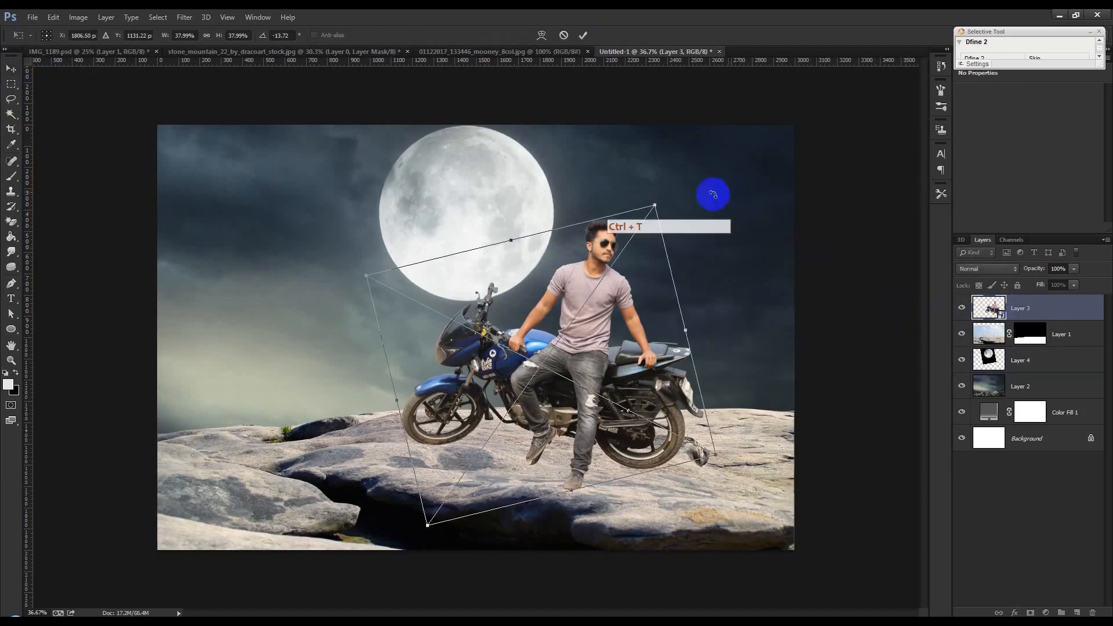
pyautogui.moveTo(659, 203); pyautogui.dragTo(606, 298)
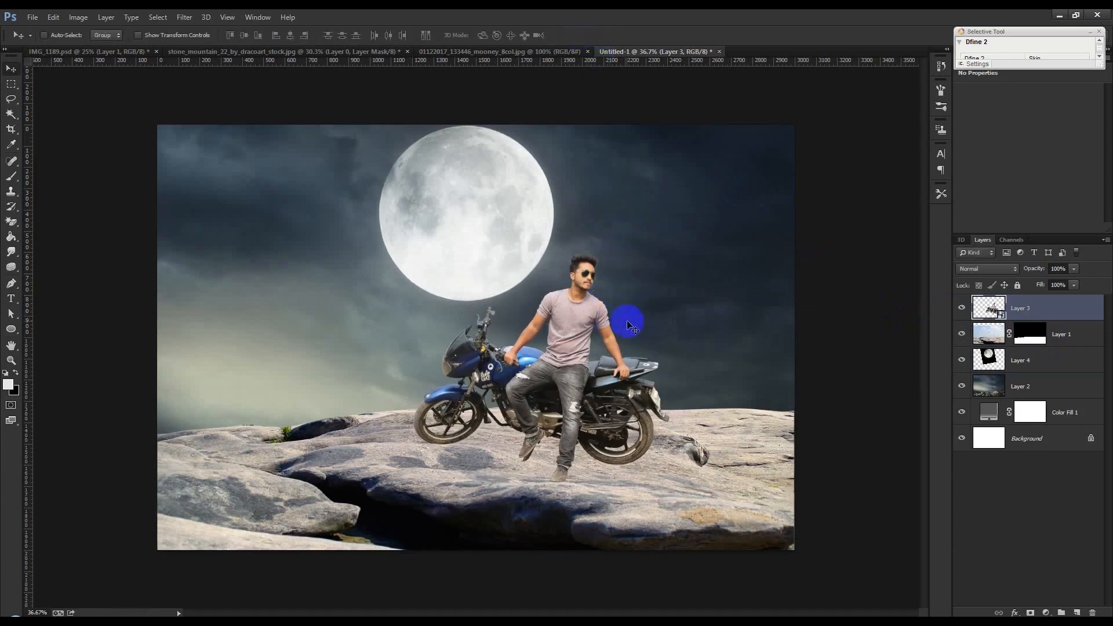
# Step: Lower the moon slightly and enlarge it so it reaches down to the motorcycle's handlebars
pyautogui.click(1053, 359)
pyautogui.moveTo(658, 275); pyautogui.dragTo(653, 295)
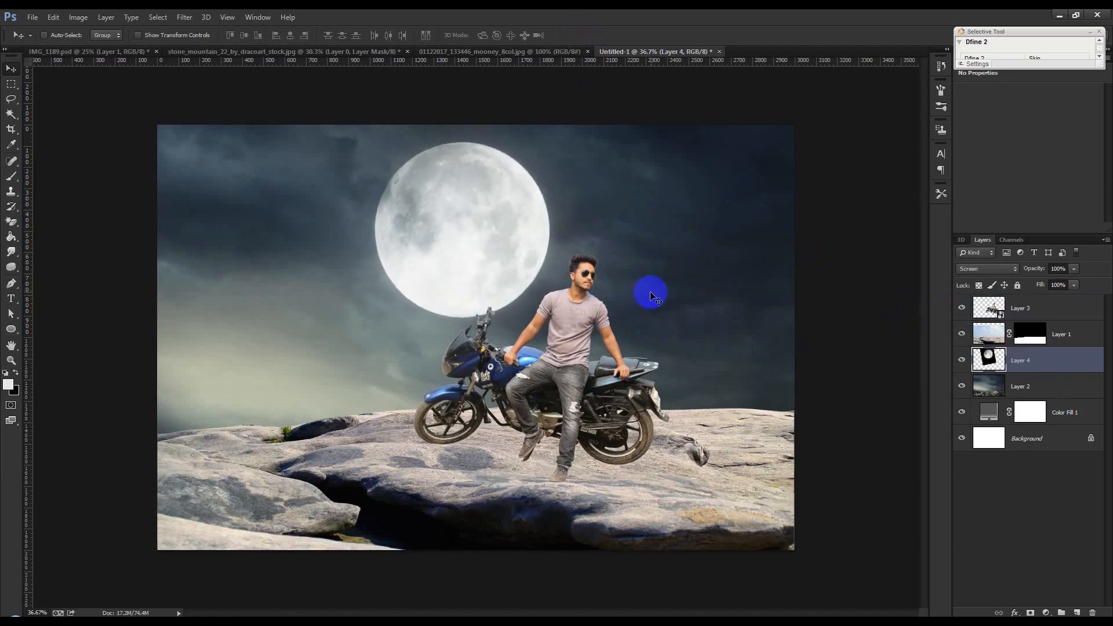
pyautogui.hotkey('ctrl', 't')
pyautogui.moveTo(624, 459); pyautogui.dragTo(586, 416)
pyautogui.press('Return')
# Step: Try moving the motorcycle layer farther right and lower on the rocks, and undo that move
pyautogui.click(1010, 311)
pyautogui.moveTo(635, 371); pyautogui.dragTo(698, 399)
pyautogui.hotkey('ctrl', 'alt', 'z')
pyautogui.hotkey('ctrl', 'alt', 'z')
pyautogui.hotkey('ctrl', 'alt', 'z')
pyautogui.hotkey('ctrl', 'alt', 'z')
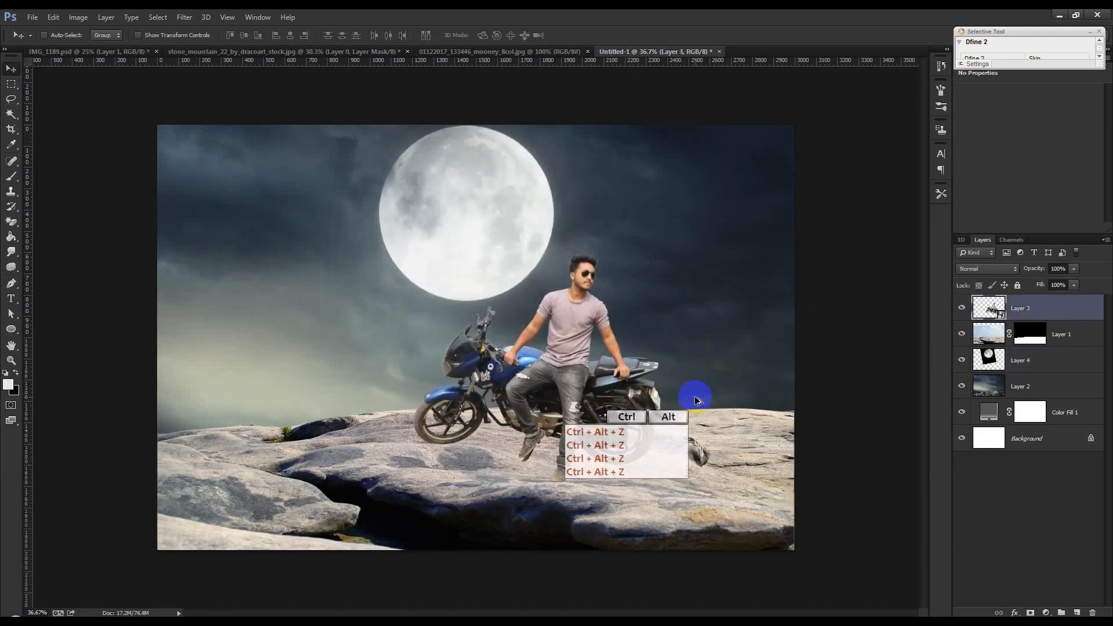
pyautogui.hotkey('ctrl', 'alt', 'z')
pyautogui.hotkey('ctrl', 'z')
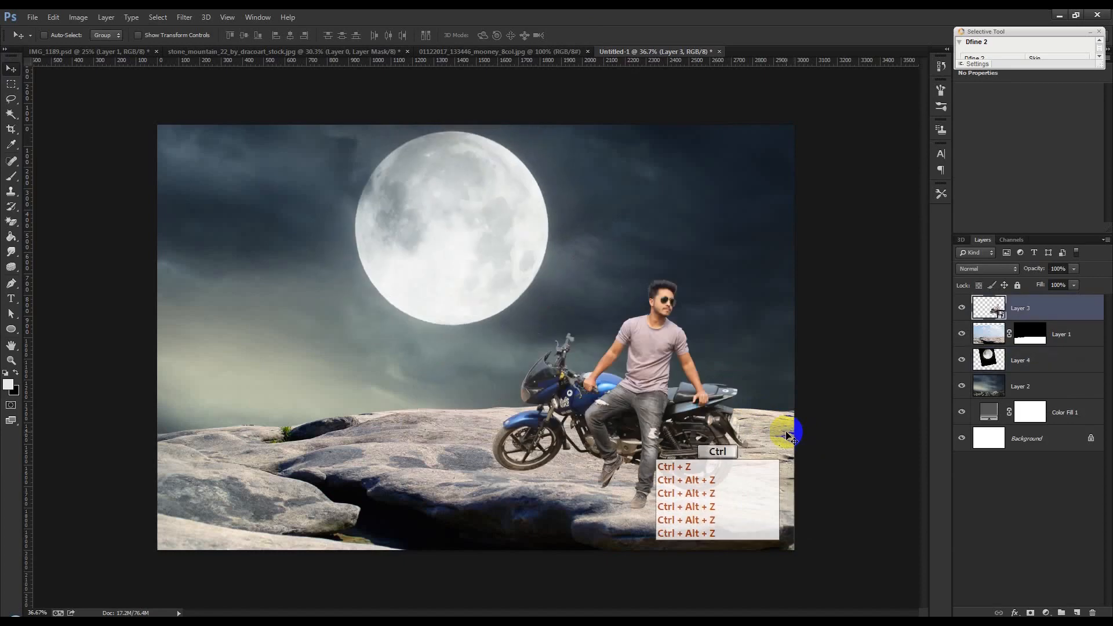
pyautogui.hotkey('ctrl', 'alt', 'z')
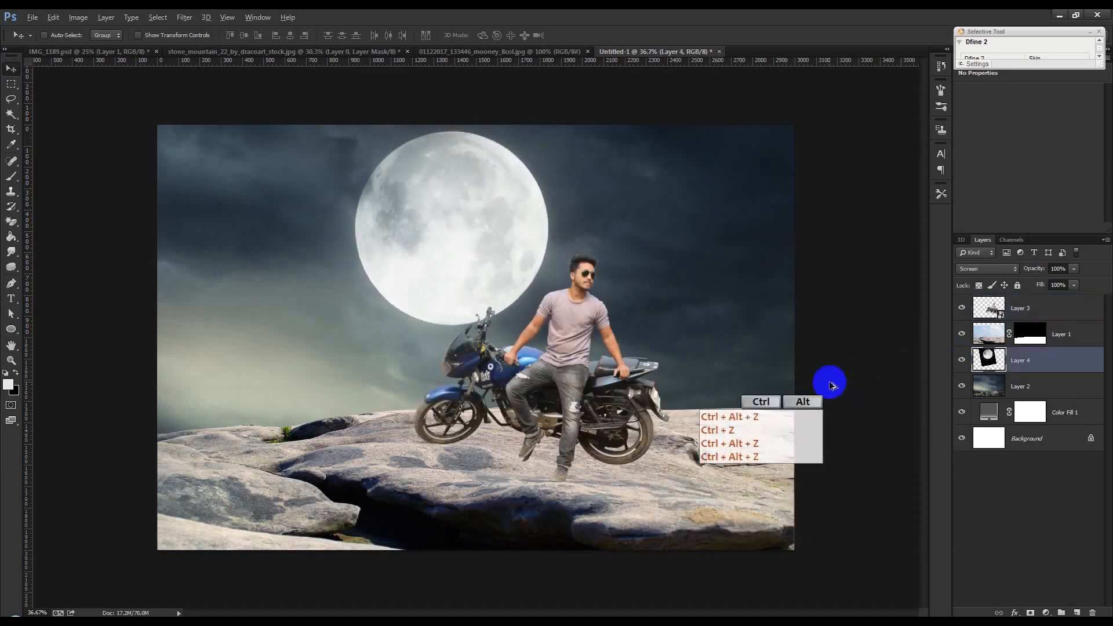
# Step: Rotate the motorcycle layer to about -18° and shift it slightly right and lower on the rocks
pyautogui.scroll(-3, 823, 383)
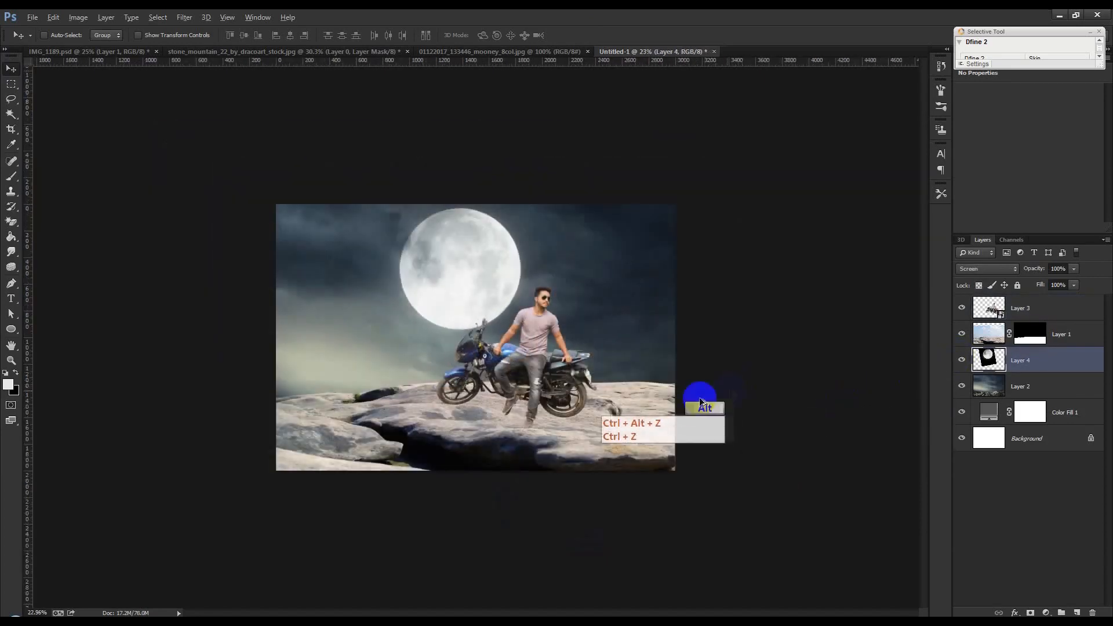
pyautogui.scroll(5, 667, 411)
pyautogui.click(1050, 306)
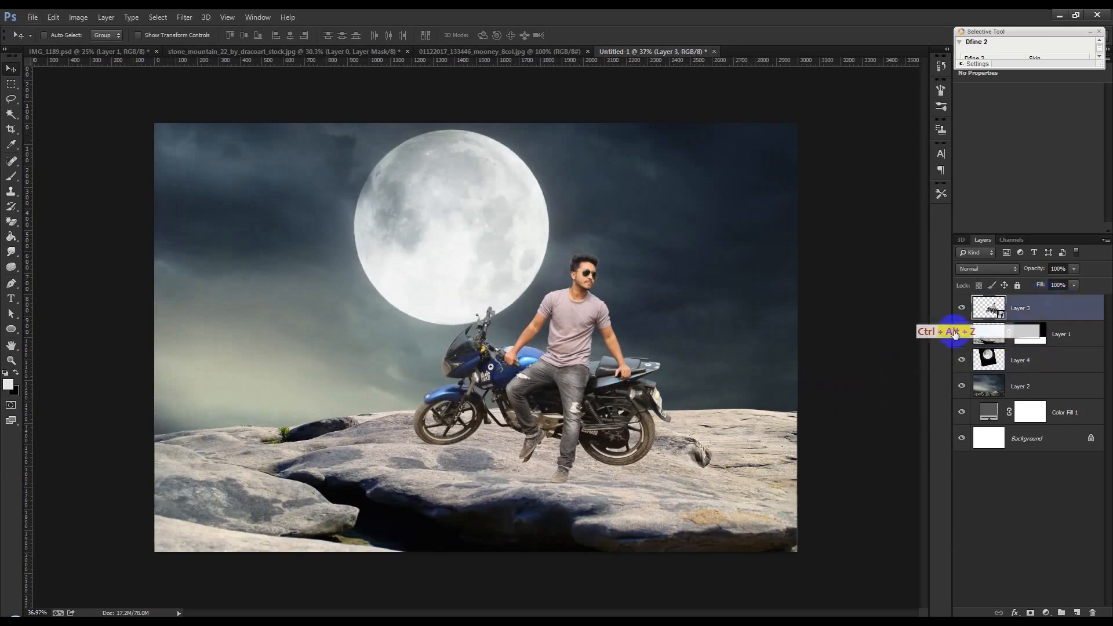
pyautogui.moveTo(710, 354); pyautogui.dragTo(721, 360)
pyautogui.hotkey('ctrl', 't')
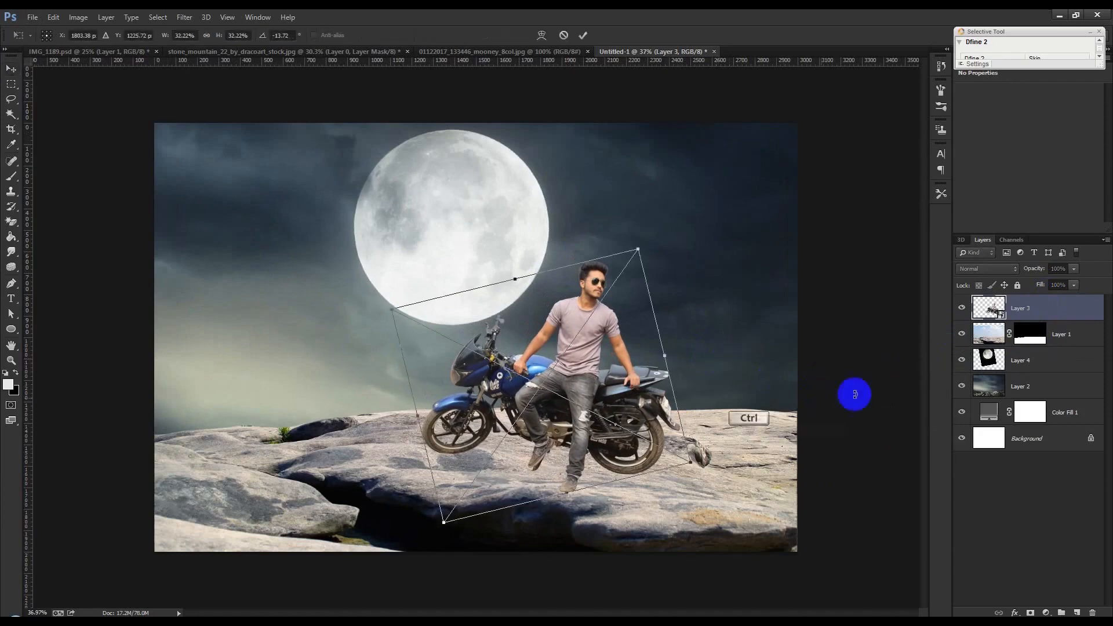
pyautogui.moveTo(605, 378); pyautogui.dragTo(602, 383)
pyautogui.moveTo(808, 433); pyautogui.dragTo(807, 444)
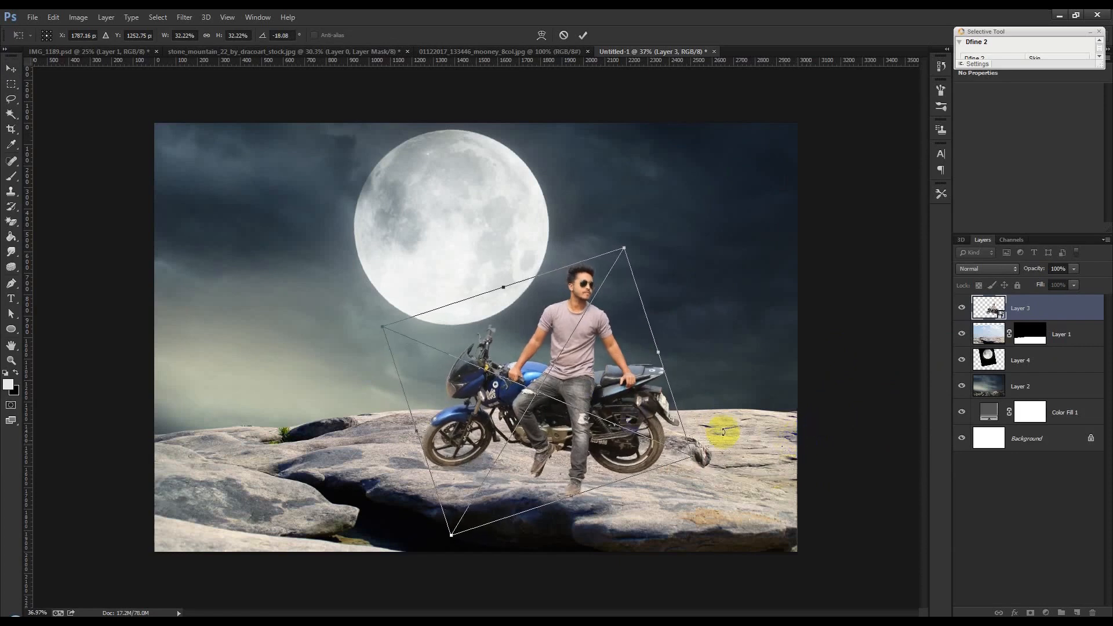
pyautogui.moveTo(606, 412); pyautogui.dragTo(604, 411)
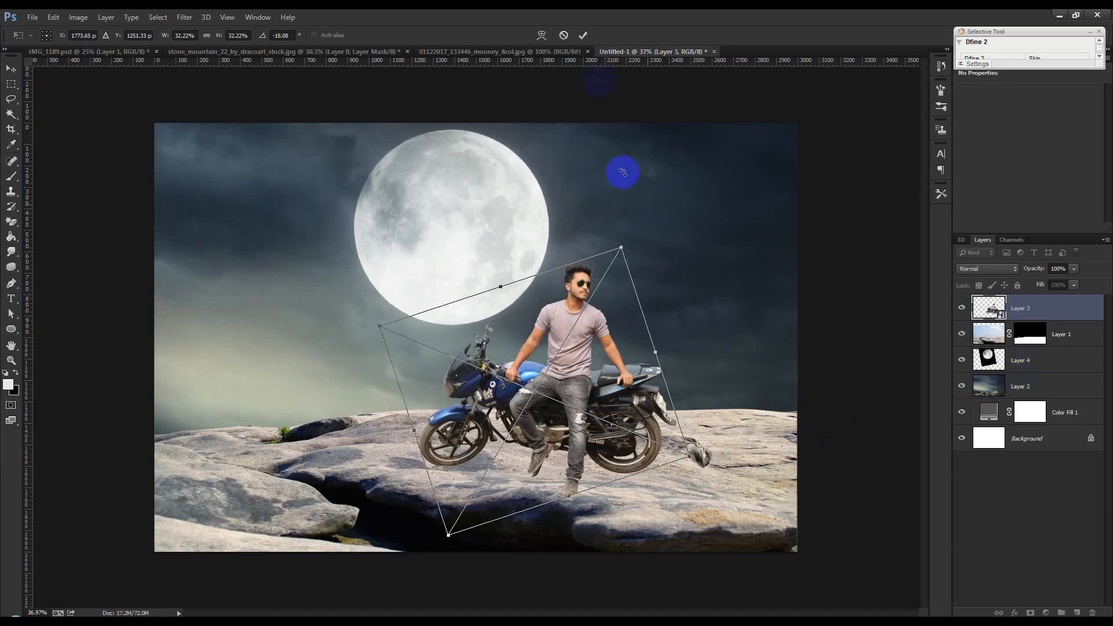
# Step: Enlarge the motorcycle layer to about 38% and move it slightly right and up on the rocks
pyautogui.moveTo(615, 240); pyautogui.dragTo(668, 219)
pyautogui.hotkey('ctrl', 'z')
pyautogui.moveTo(618, 246); pyautogui.dragTo(635, 221)
pyautogui.moveTo(610, 291)
pyautogui.mouseDown()
pyautogui.moveTo(605, 281)
pyautogui.moveTo(631, 285)
pyautogui.mouseUp()
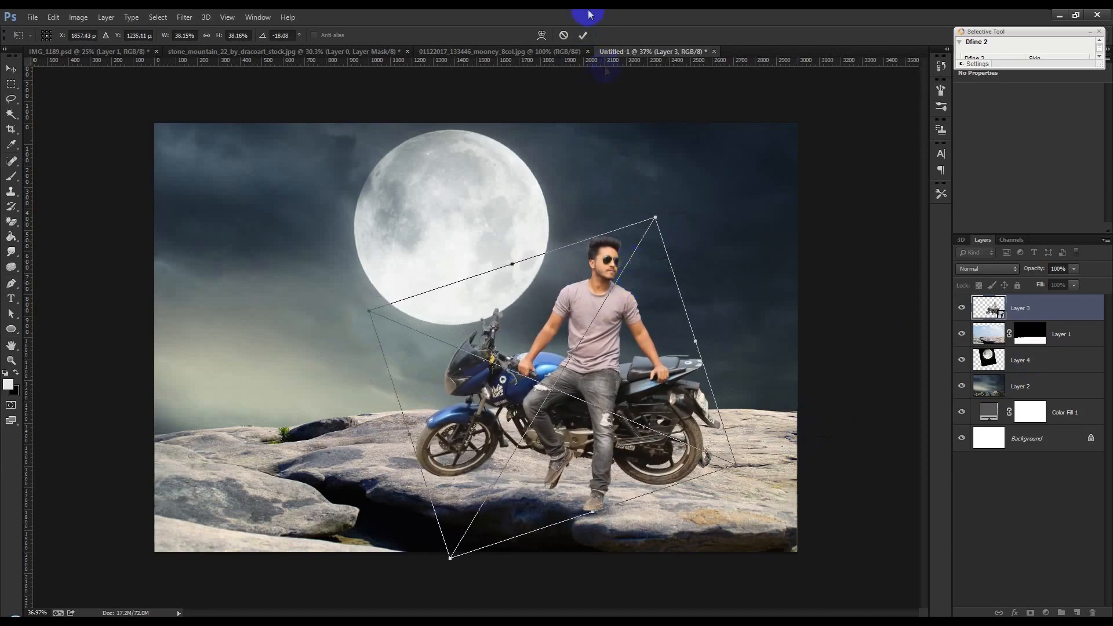
pyautogui.press('Return')
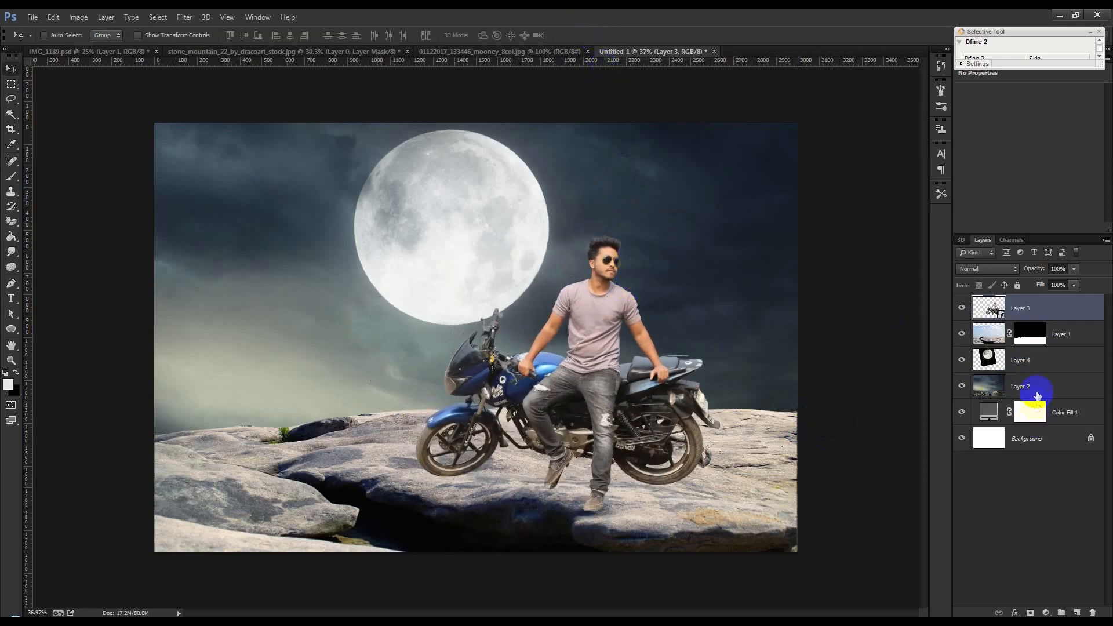
# Step: Enlarge the rocks layer to about 111%, tilt it about 2.7° clockwise and position its upper edge behind the motorcycle's wheels
pyautogui.click(1066, 333)
pyautogui.hotkey('ctrl', 't')
pyautogui.moveTo(799, 187); pyautogui.dragTo(831, 154)
pyautogui.moveTo(746, 241); pyautogui.dragTo(745, 265)
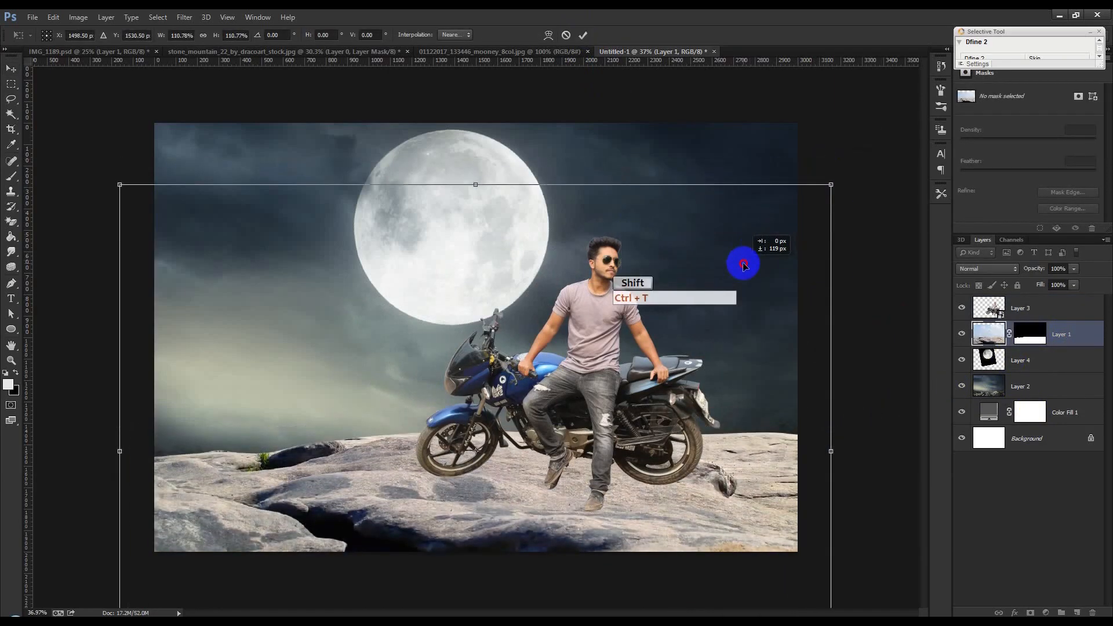
pyautogui.moveTo(858, 293); pyautogui.dragTo(905, 338)
pyautogui.moveTo(751, 356); pyautogui.dragTo(750, 334)
pyautogui.moveTo(890, 333); pyautogui.dragTo(889, 340)
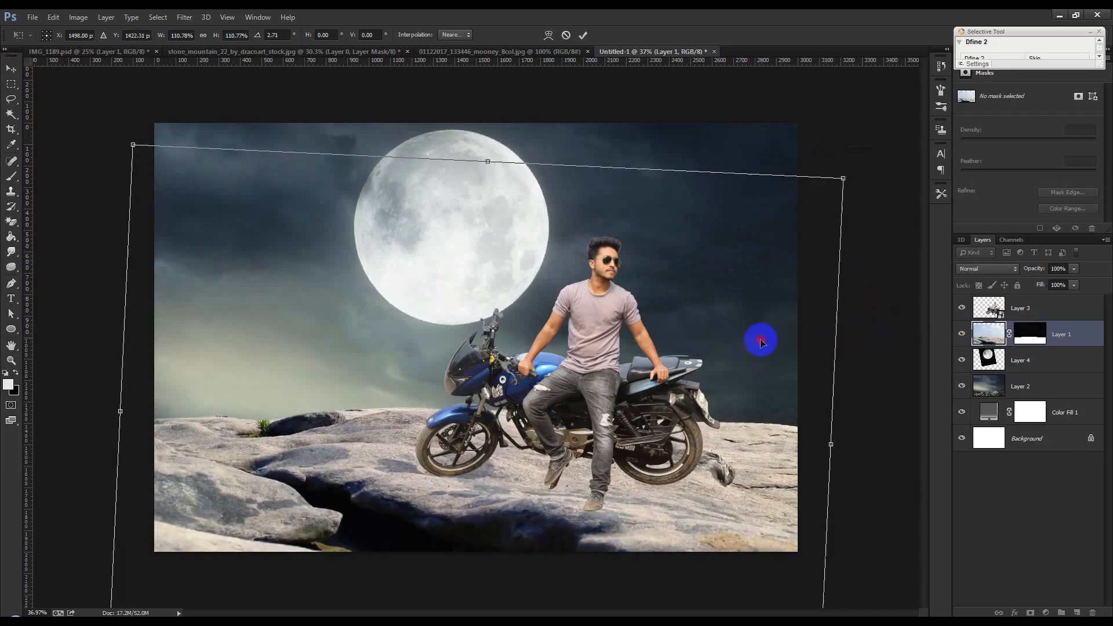
pyautogui.moveTo(757, 341); pyautogui.dragTo(761, 348)
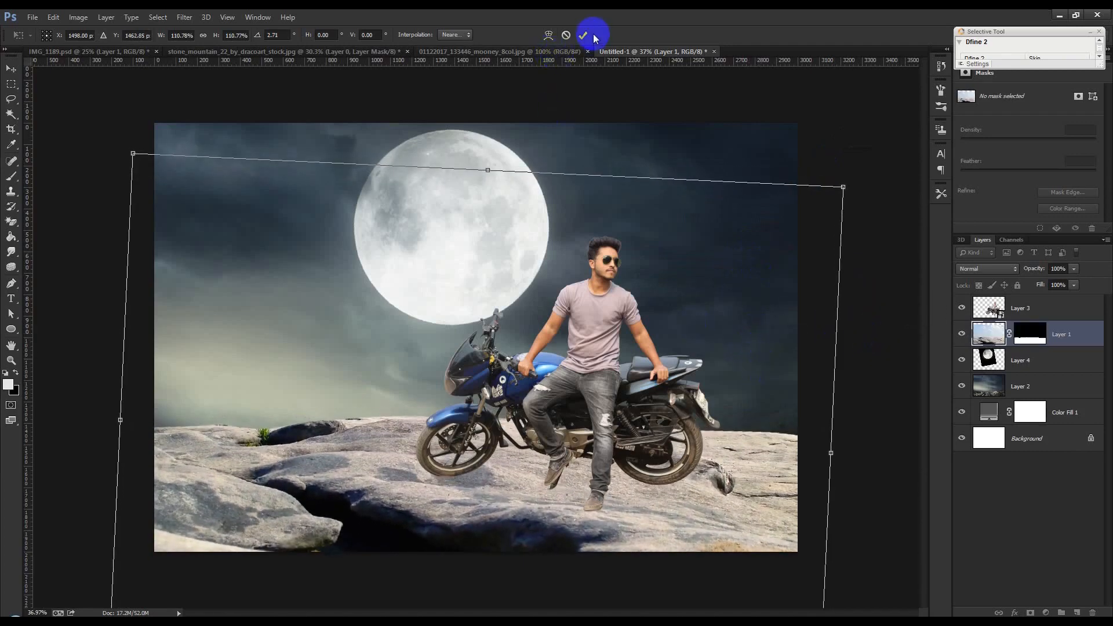
pyautogui.click(584, 35)
# Step: Enlarge the moon layer to about 108% and reposition it just above the motorcycle's handlebars
pyautogui.click(1042, 369)
pyautogui.moveTo(666, 280); pyautogui.dragTo(670, 297)
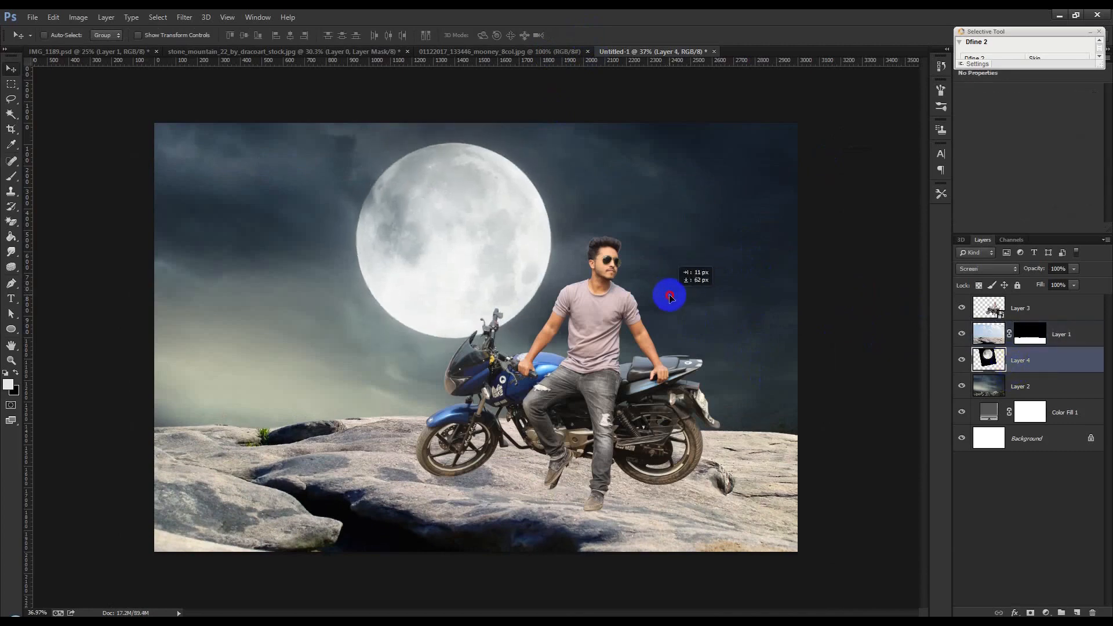
pyautogui.hotkey('ctrl', 't')
pyautogui.moveTo(636, 498)
pyautogui.mouseDown()
pyautogui.moveTo(835, 565)
pyautogui.moveTo(640, 513)
pyautogui.mouseUp()
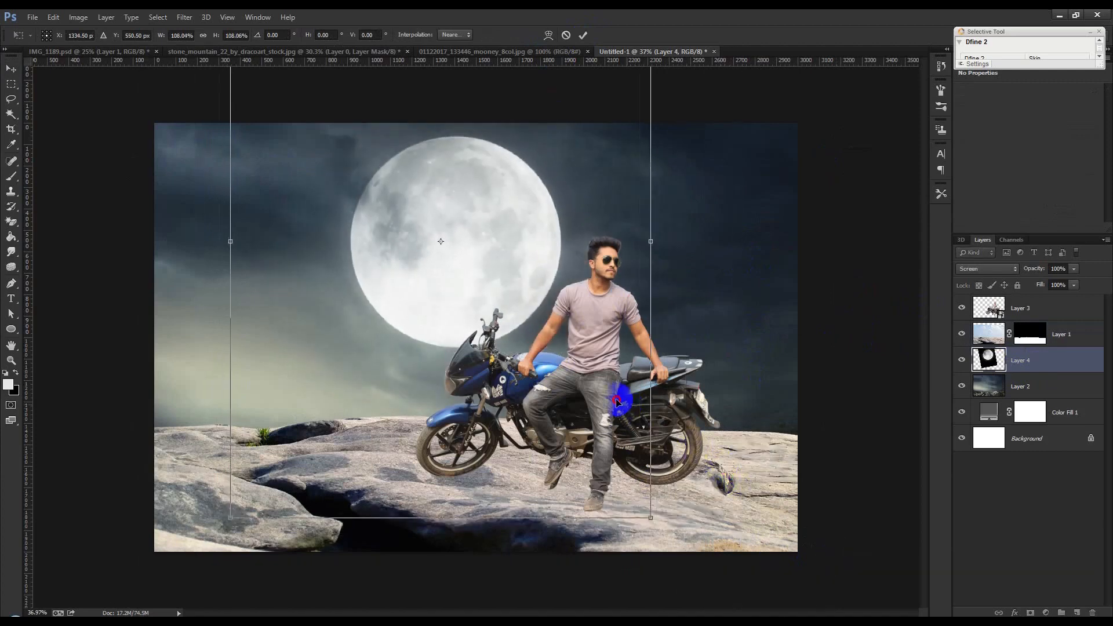
pyautogui.moveTo(733, 363); pyautogui.dragTo(752, 373)
pyautogui.press('Return')
pyautogui.press('Return')
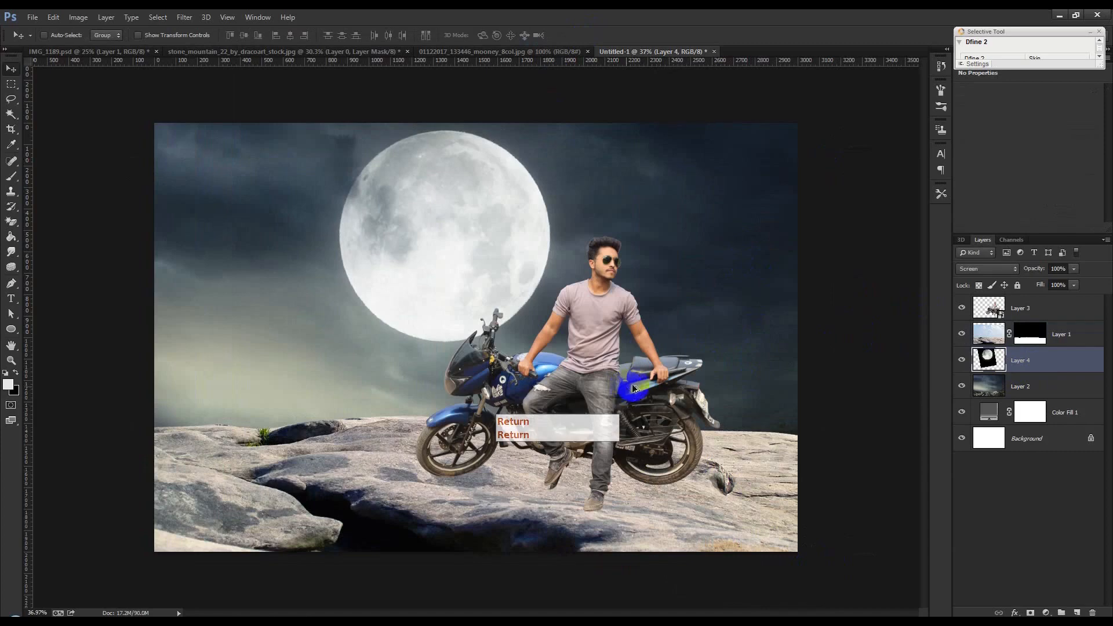
pyautogui.keyDown('alt'); pyautogui.scroll(1, 635, 389); pyautogui.keyUp('alt')
pyautogui.keyDown('alt'); pyautogui.scroll(-1, 635, 388); pyautogui.keyUp('alt')
pyautogui.keyDown('alt'); pyautogui.scroll(1, 635, 389); pyautogui.keyUp('alt')
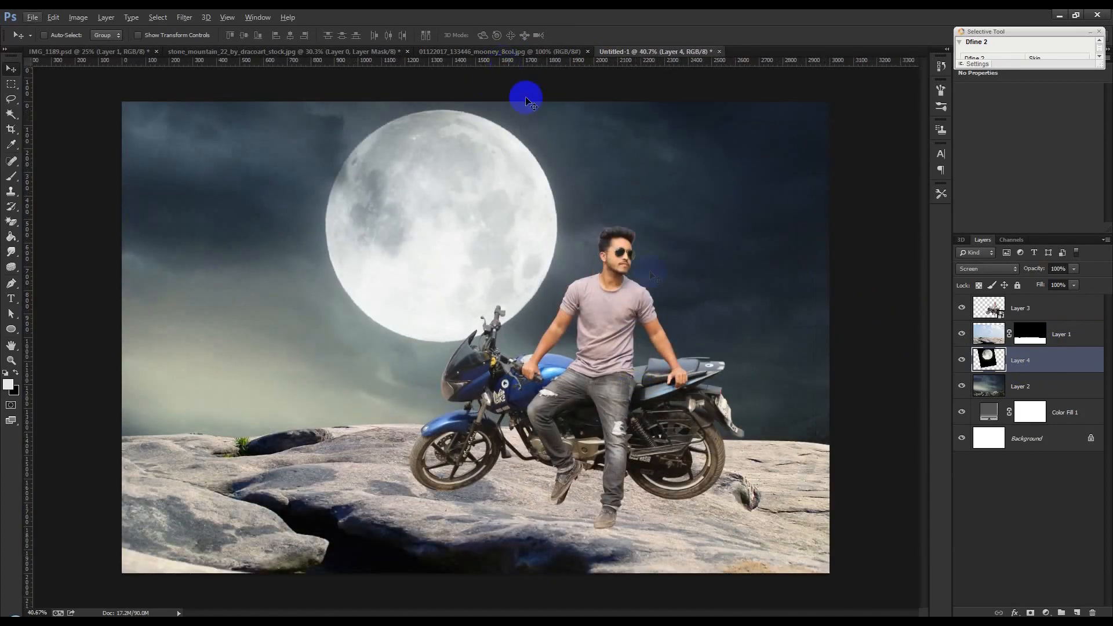
pyautogui.keyDown('alt'); pyautogui.scroll(-1, 529, 290); pyautogui.keyUp('alt')
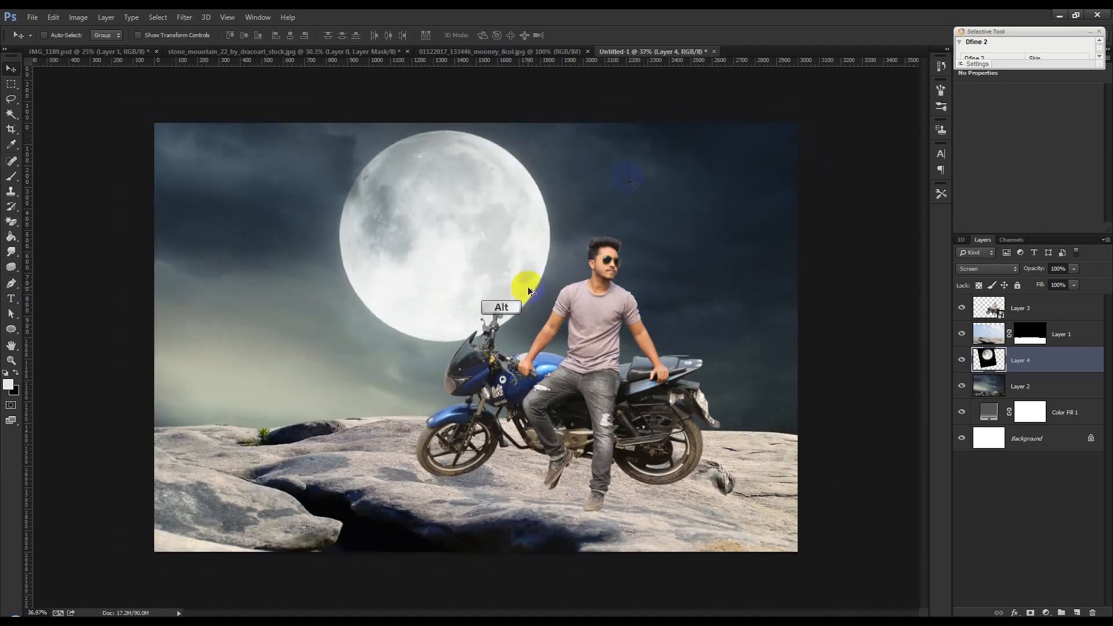
# Step: Delete the moon layer from the composite and close the stone_mountain_22_by_dracoart_stock.jpg document
pyautogui.click(1093, 613)
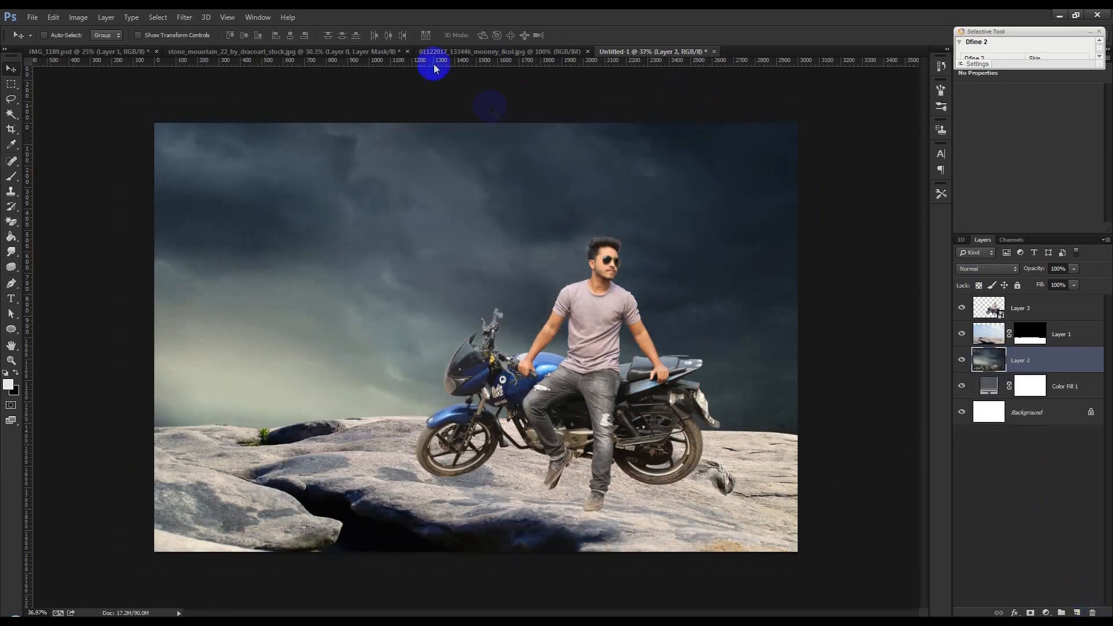
pyautogui.click(378, 51)
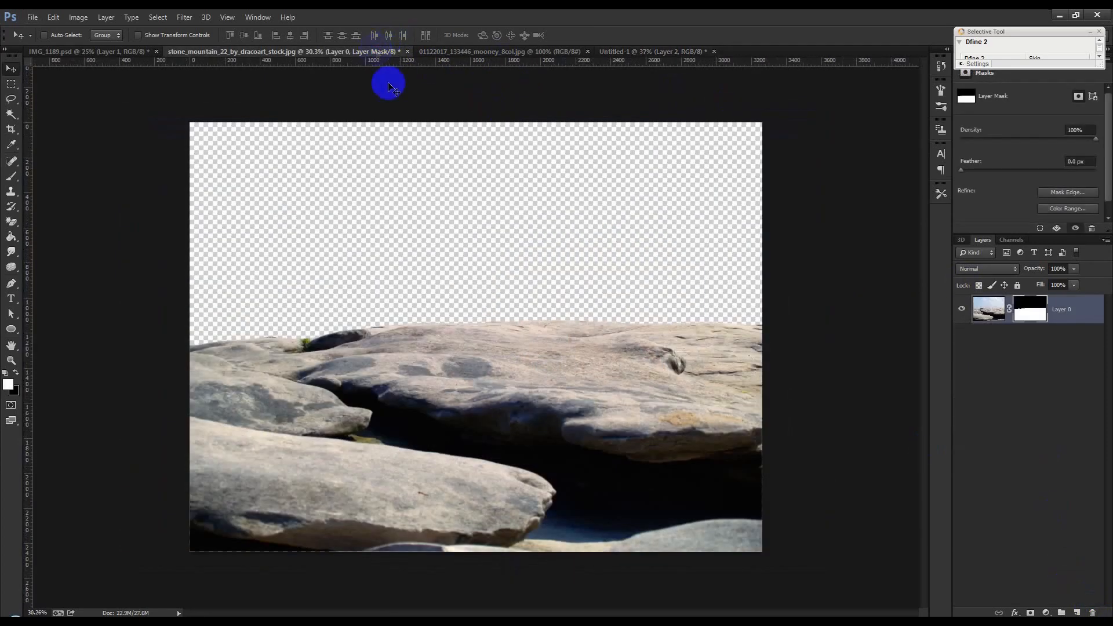
pyautogui.click(408, 51)
pyautogui.click(559, 243)
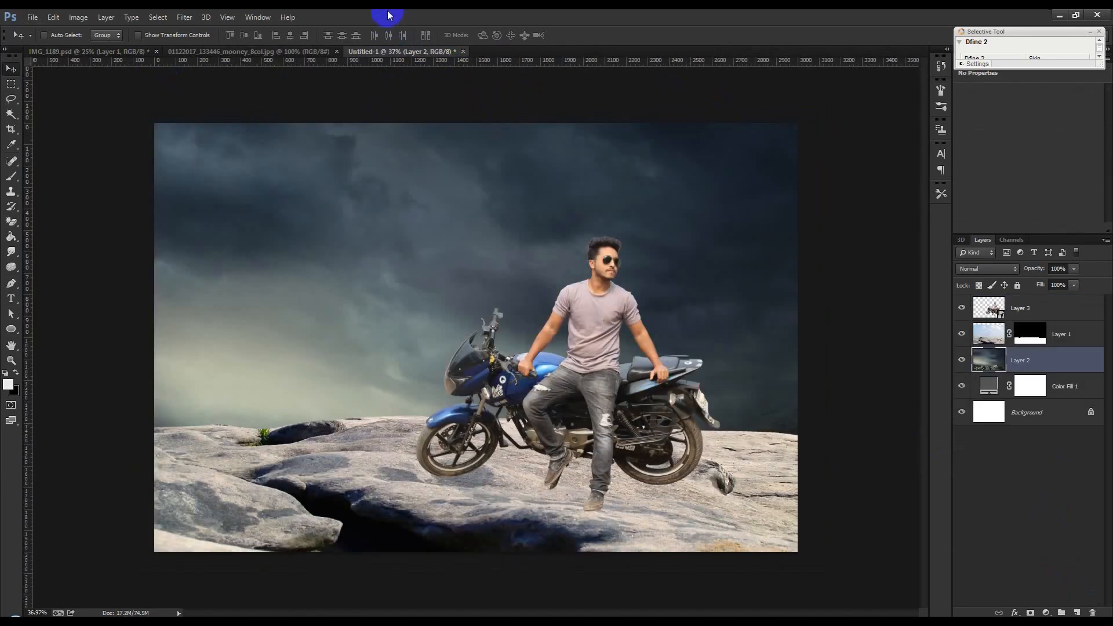
# Step: Copy the original moon image from its own document into the composite above the sky layer and set its blend mode to Screen
pyautogui.click(290, 52)
pyautogui.moveTo(404, 48); pyautogui.dragTo(494, 254)
pyautogui.hotkey('ctrl', 't')
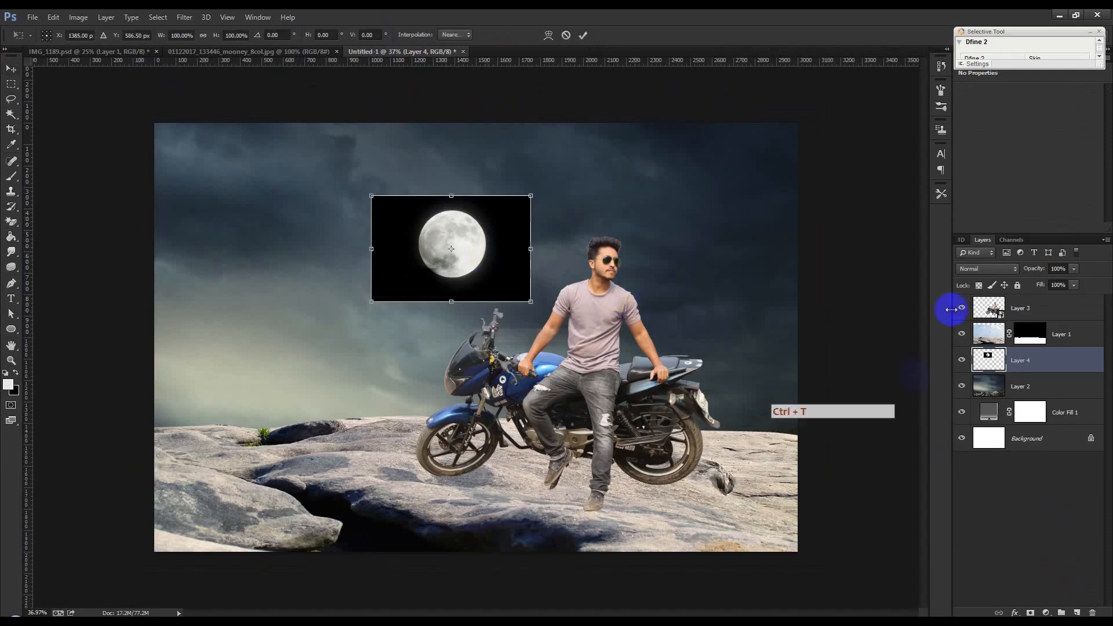
pyautogui.click(996, 269)
pyautogui.click(968, 373)
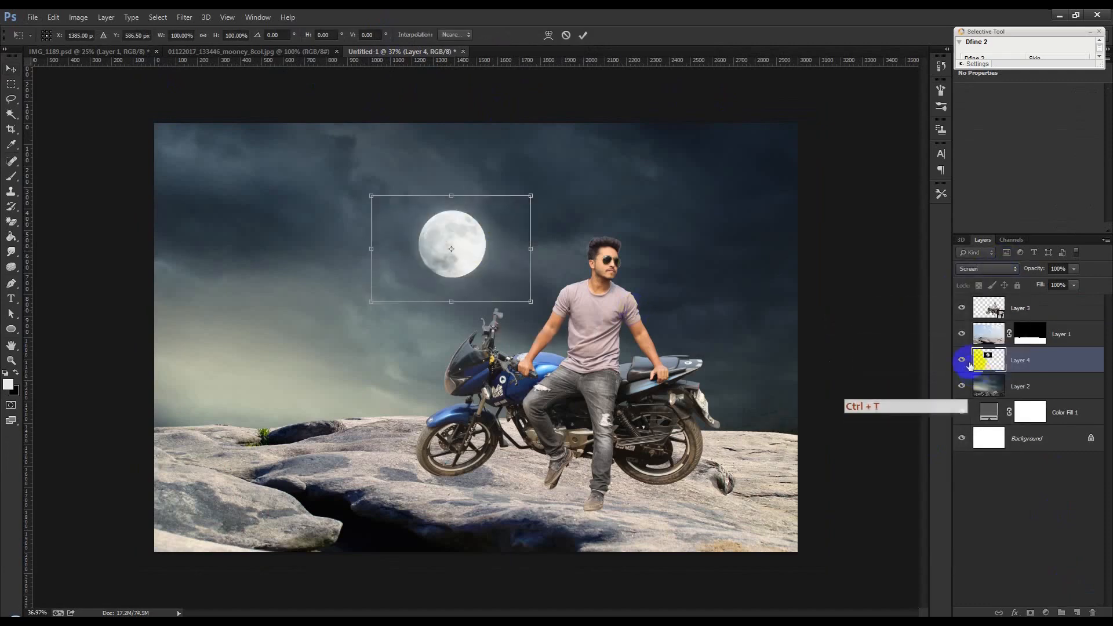
# Step: Scale the new moon layer to about 313%, rotate it about 47° and place it above the motorcycle's handlebars
pyautogui.moveTo(532, 195); pyautogui.dragTo(798, 350)
pyautogui.moveTo(527, 286); pyautogui.dragTo(509, 286)
pyautogui.moveTo(755, 224); pyautogui.dragTo(769, 297)
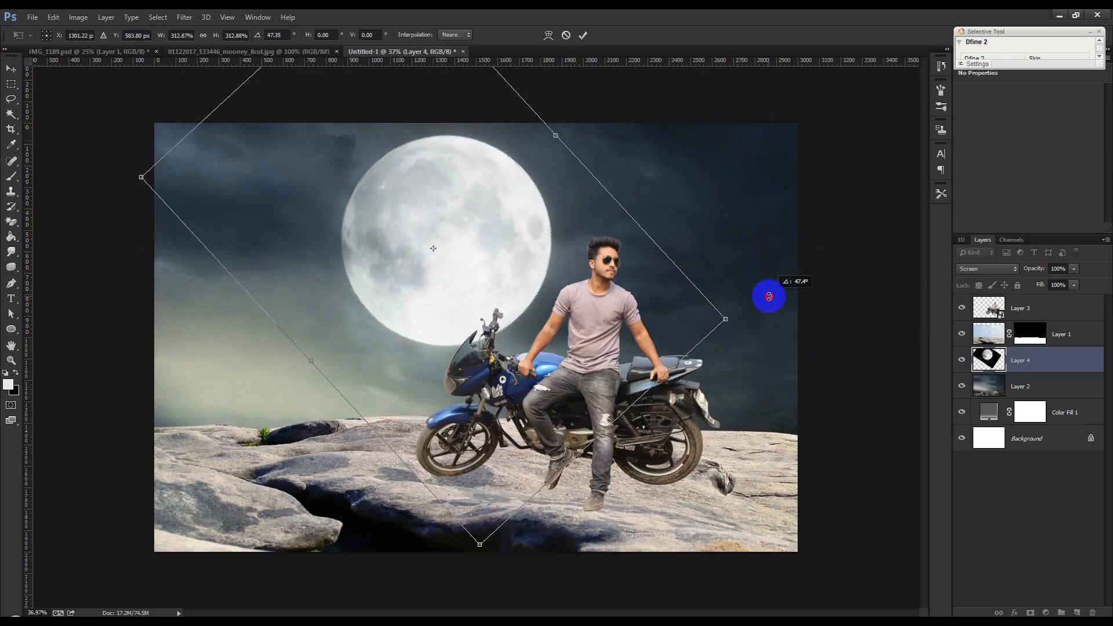
pyautogui.click(581, 36)
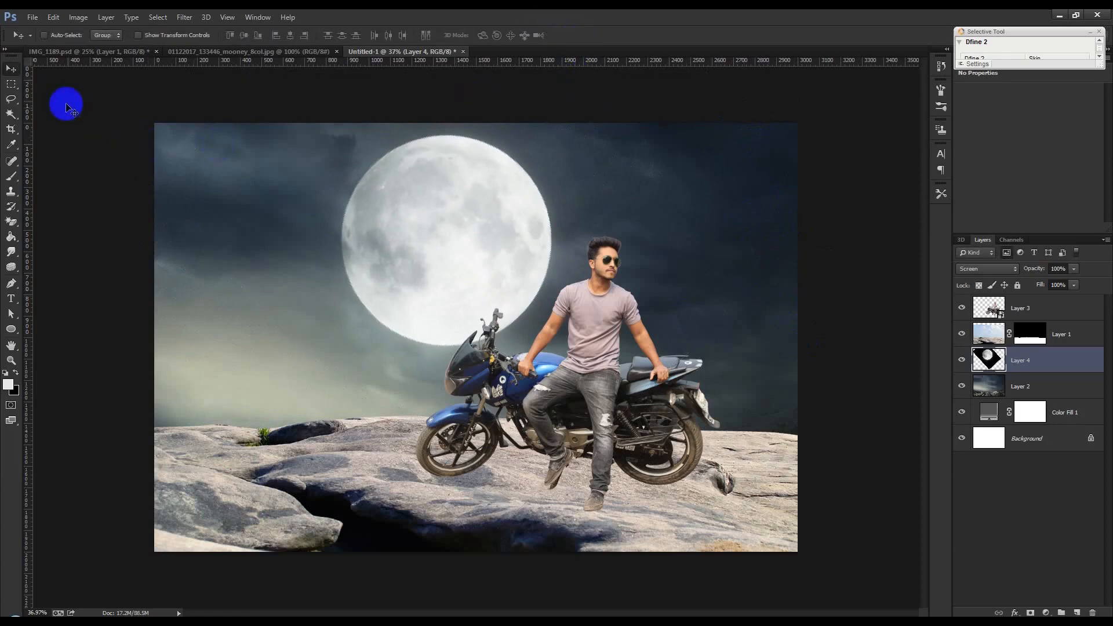
pyautogui.scroll(1, 555, 335)
pyautogui.scroll(-1, 555, 337)
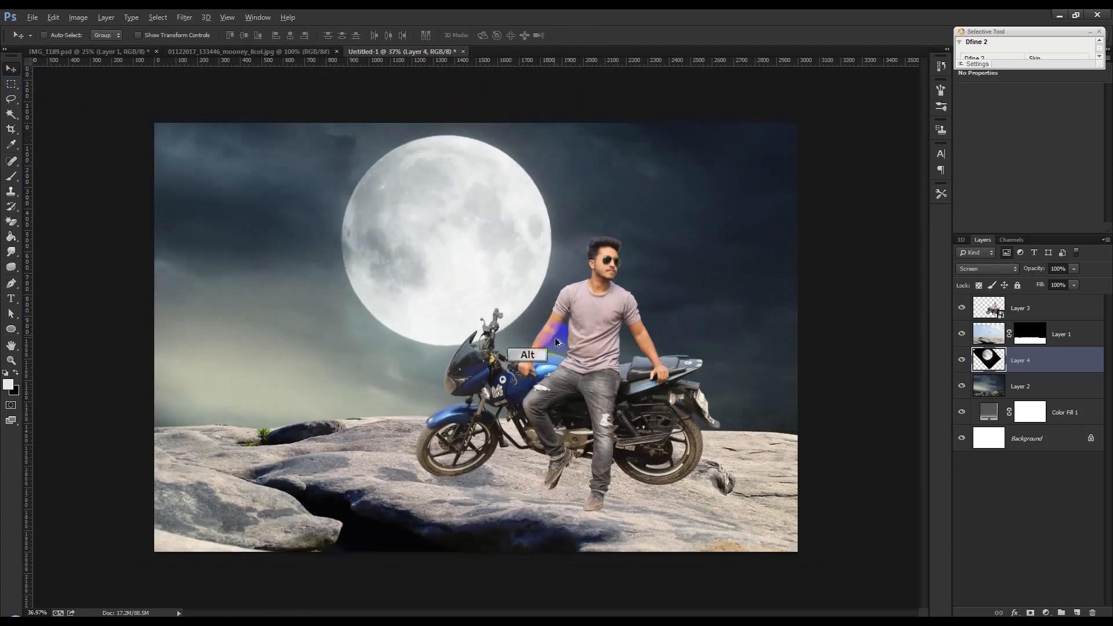
# Step: Add a gradient fill layer directly above the sky layer using the Neutral Density preset
pyautogui.click(1036, 387)
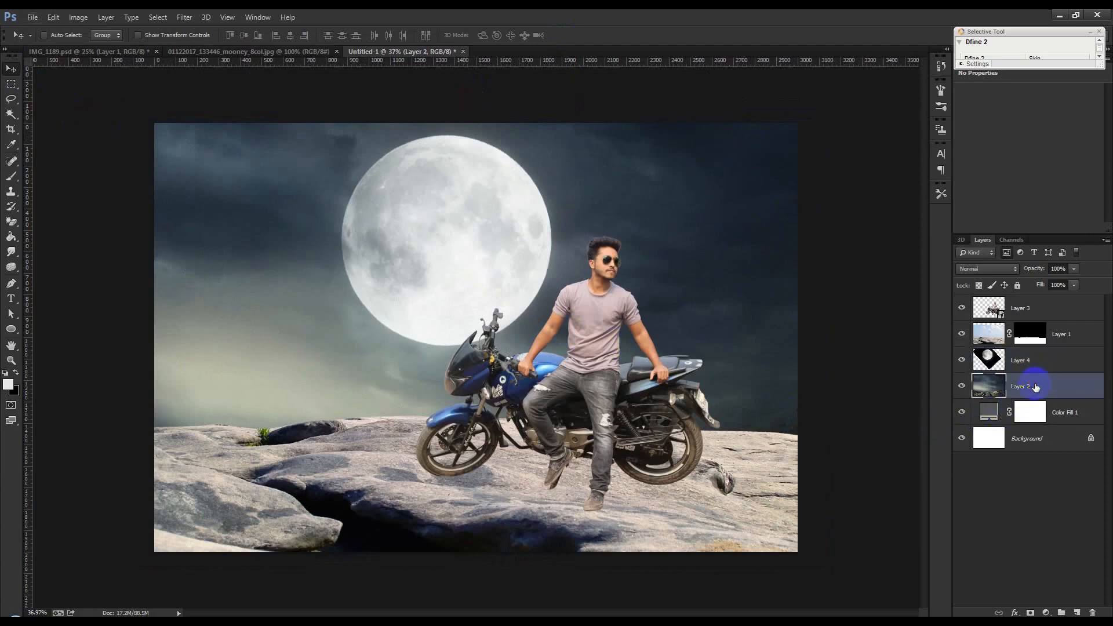
pyautogui.click(1044, 612)
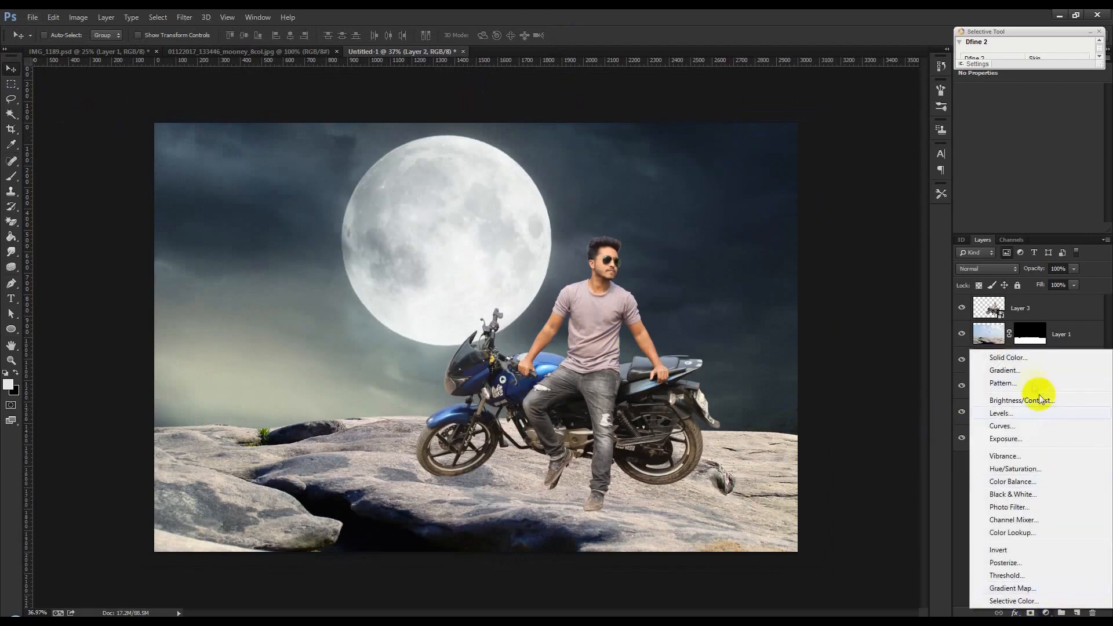
pyautogui.click(1024, 376)
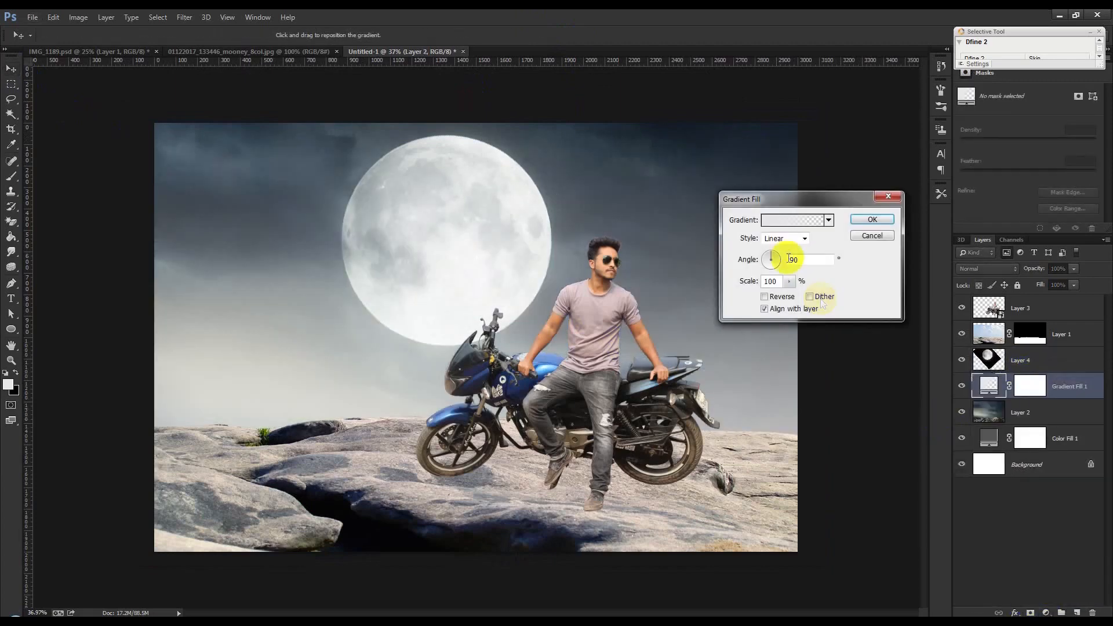
pyautogui.click(829, 219)
pyautogui.click(886, 202)
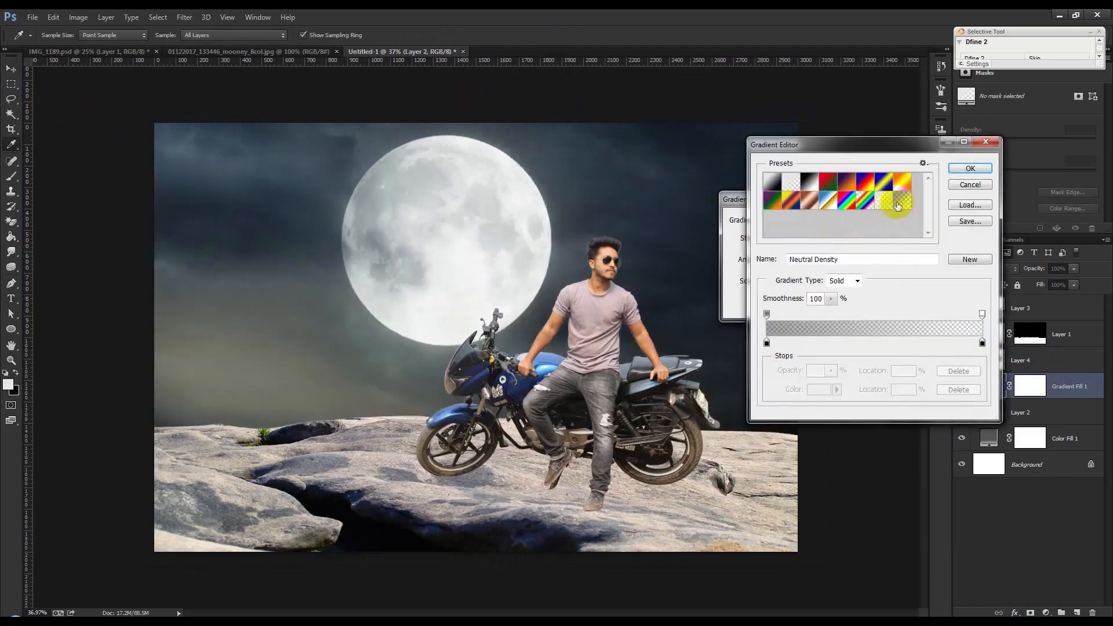
pyautogui.click(970, 170)
pyautogui.click(818, 219)
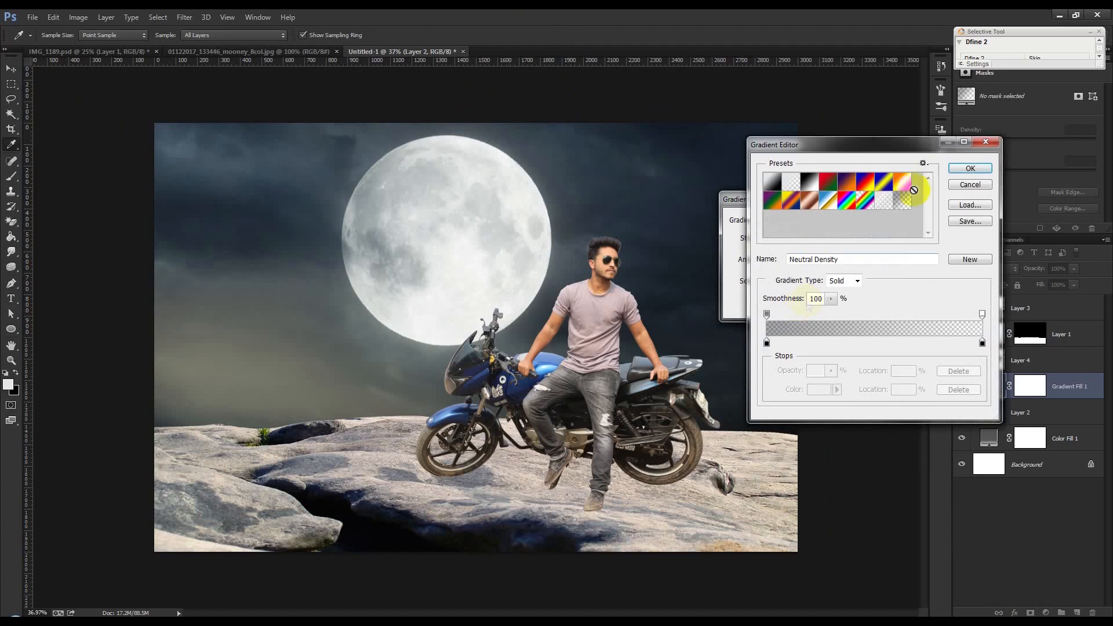
pyautogui.click(970, 168)
pyautogui.click(830, 220)
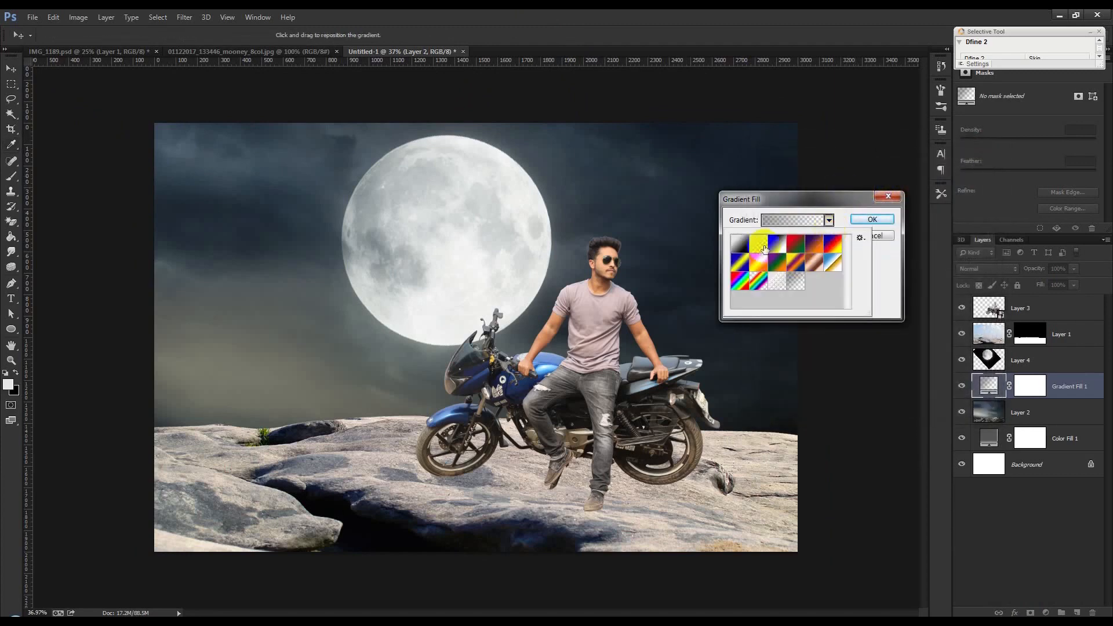
pyautogui.click(794, 202)
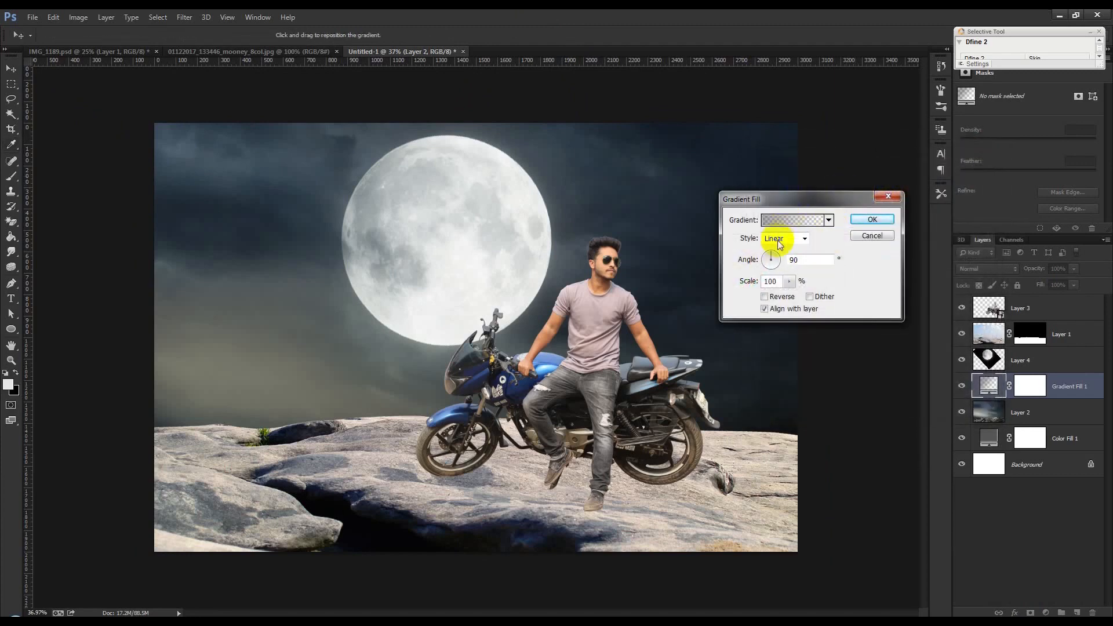
# Step: Make the gradient fill radial and reversed, and shift its centre up toward the moon
pyautogui.click(787, 264)
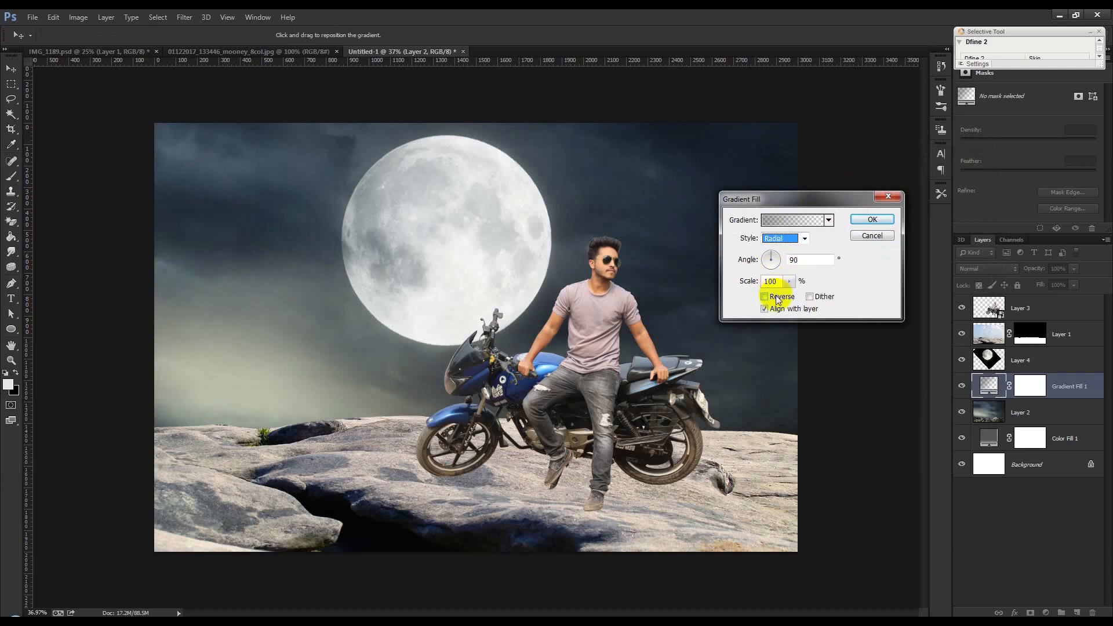
pyautogui.click(776, 296)
pyautogui.moveTo(597, 351); pyautogui.dragTo(553, 241)
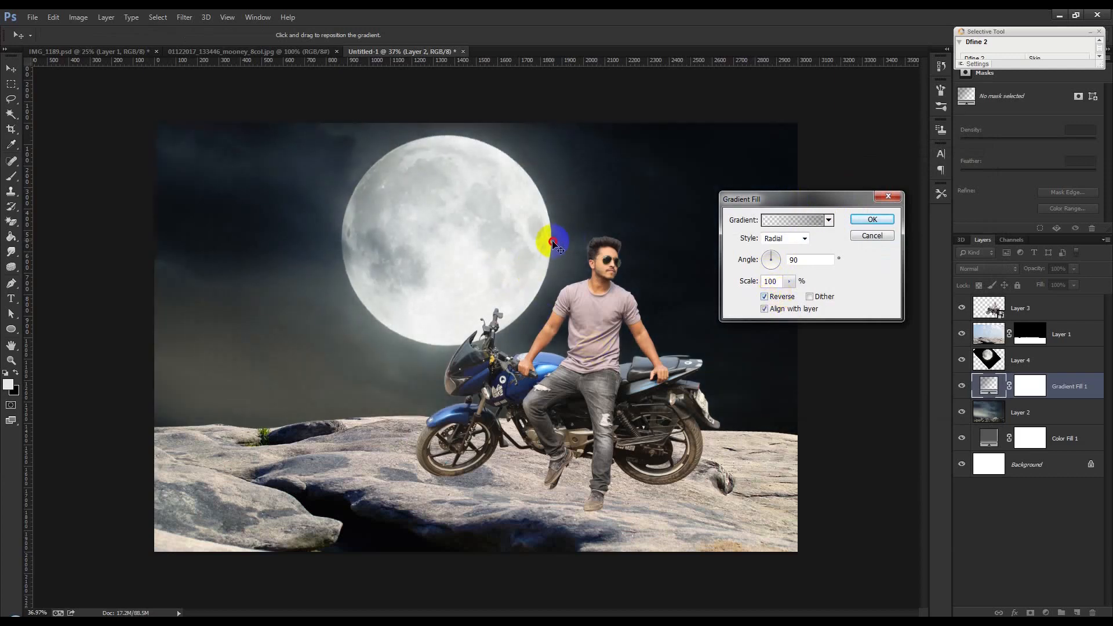
# Step: Set the gradient fill's angle to 41.63° and its scale to about 199%, and apply it
pyautogui.click(776, 258)
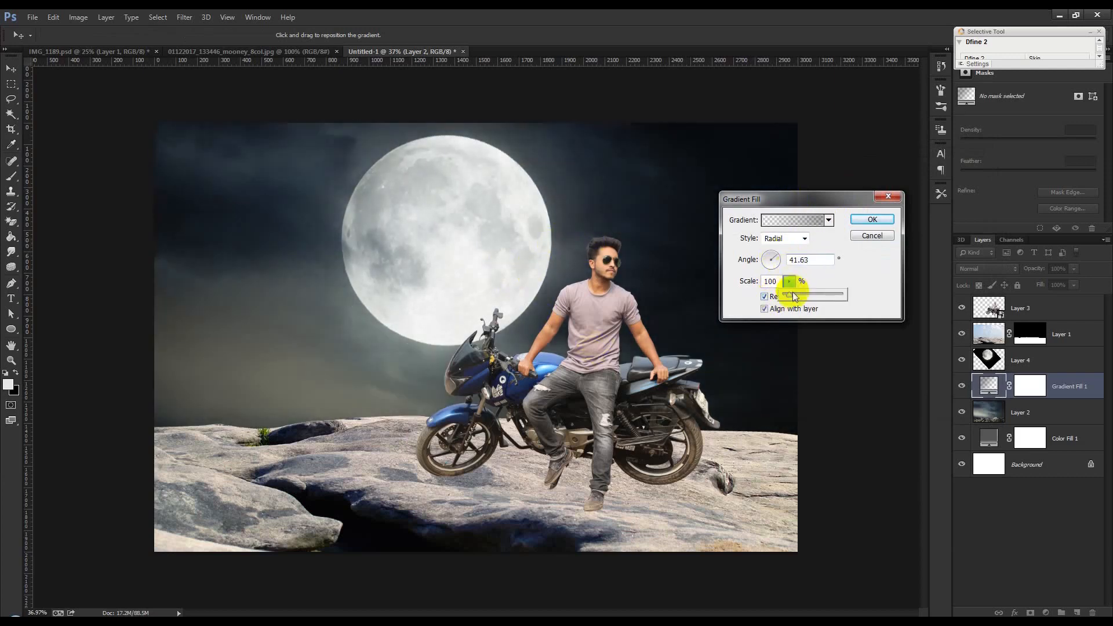
pyautogui.moveTo(796, 297); pyautogui.dragTo(798, 298)
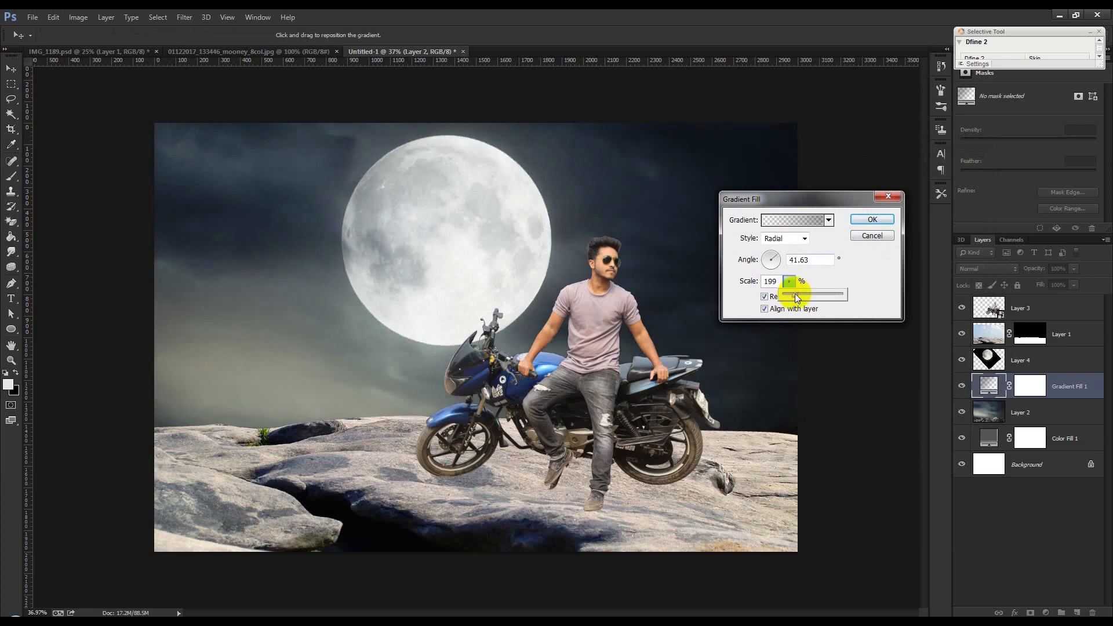
pyautogui.click(875, 220)
# Step: Apply Camera Raw to the rocks layer with a cooler temperature, Highlights -100, Shadows -54, Whites -32 and Blacks -23
pyautogui.click(1063, 336)
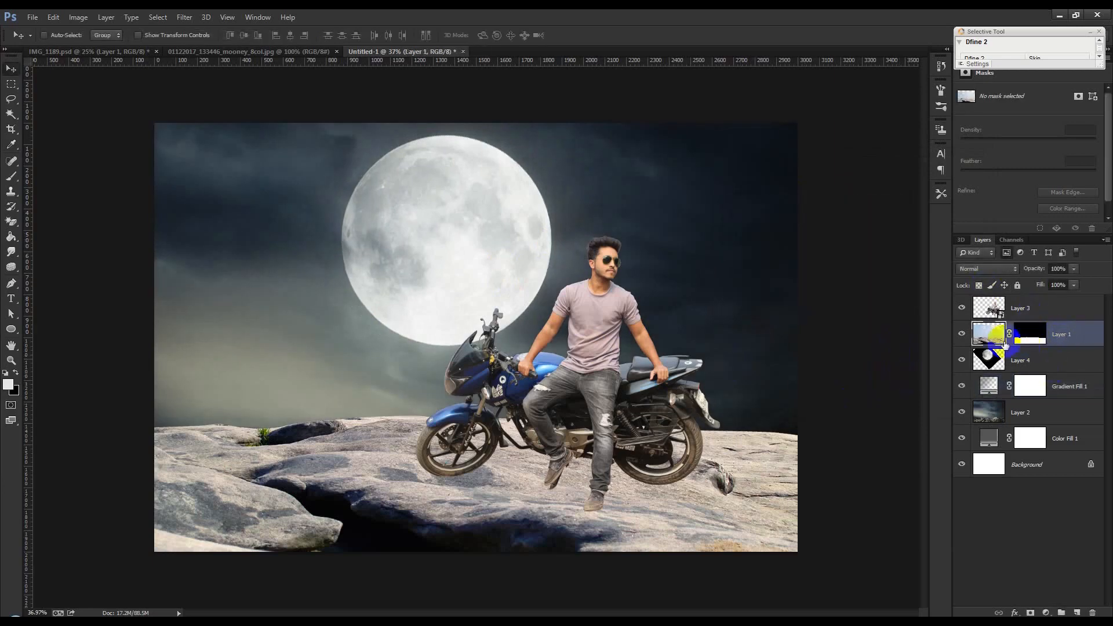
pyautogui.click(185, 17)
pyautogui.click(208, 90)
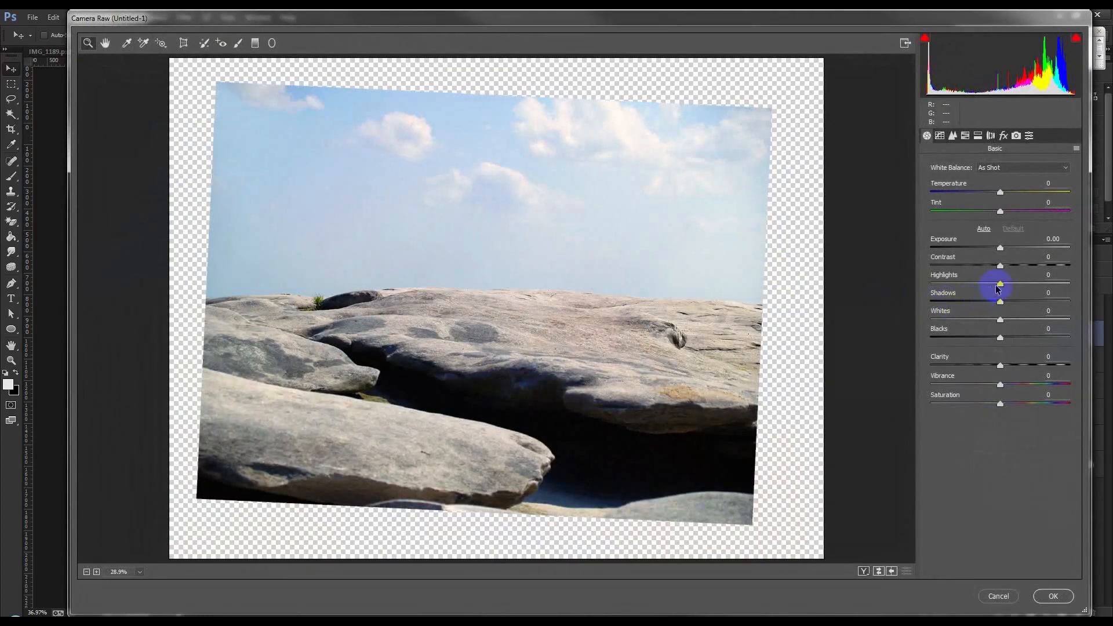
pyautogui.moveTo(930, 287); pyautogui.dragTo(890, 280)
pyautogui.moveTo(1002, 301); pyautogui.dragTo(986, 341)
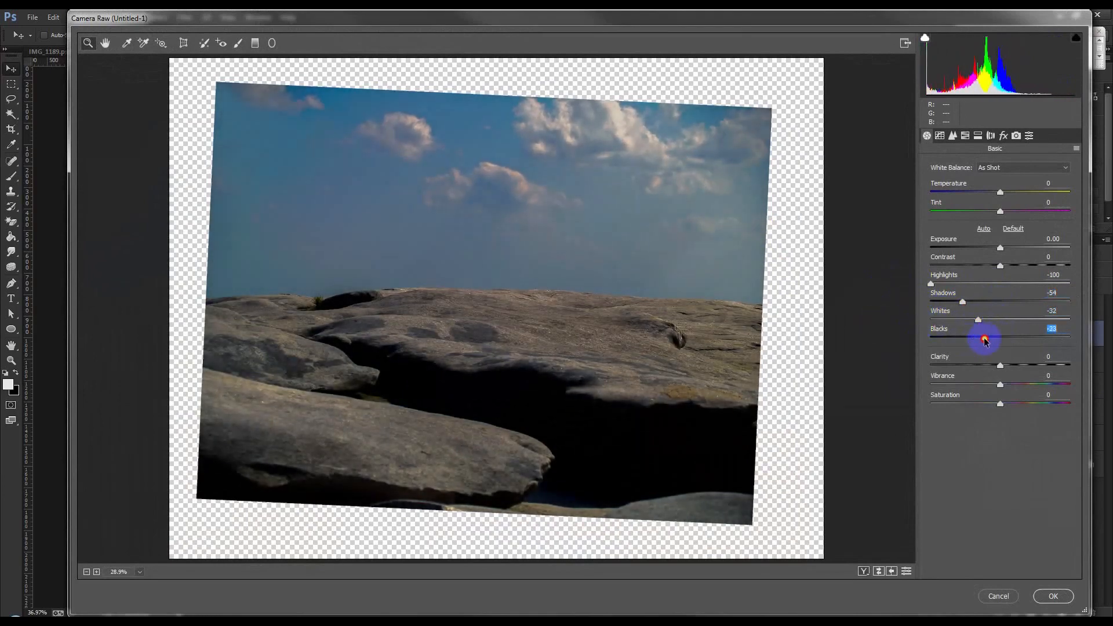
pyautogui.moveTo(992, 198); pyautogui.dragTo(984, 201)
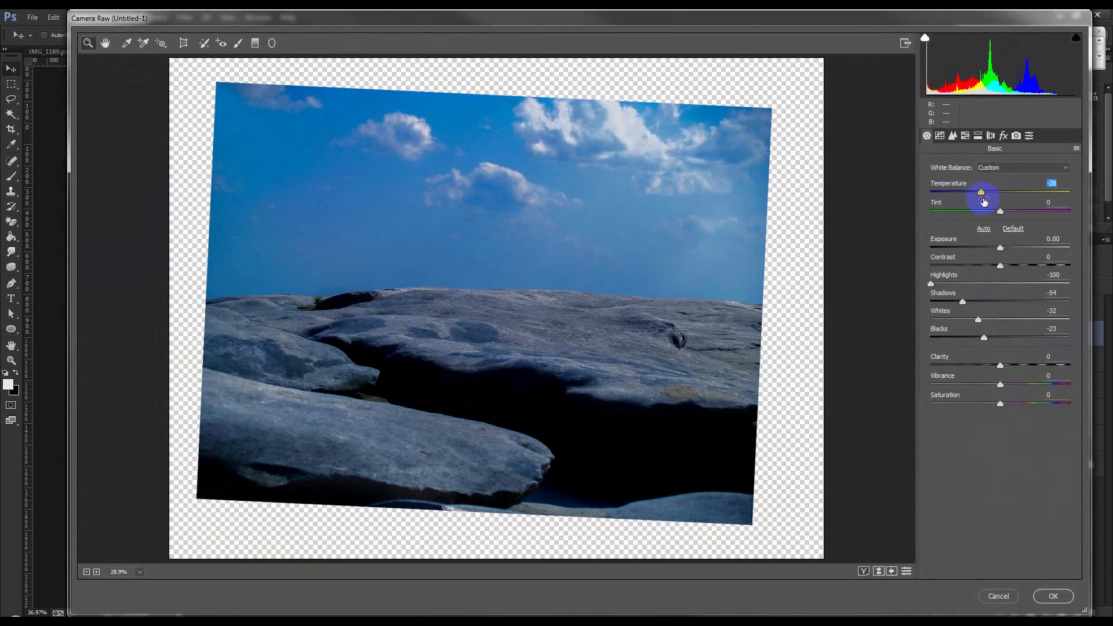
pyautogui.click(1053, 596)
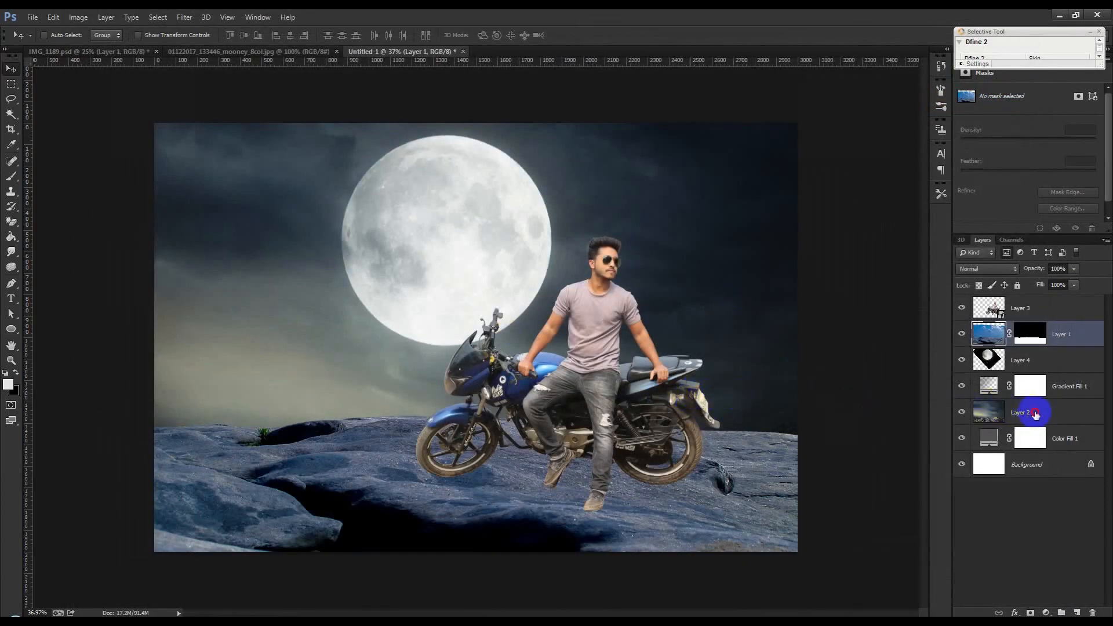
# Step: Apply Camera Raw to the stormy sky layer with Temperature -18 and Whites about +47
pyautogui.click(1036, 414)
pyautogui.click(185, 16)
pyautogui.click(191, 87)
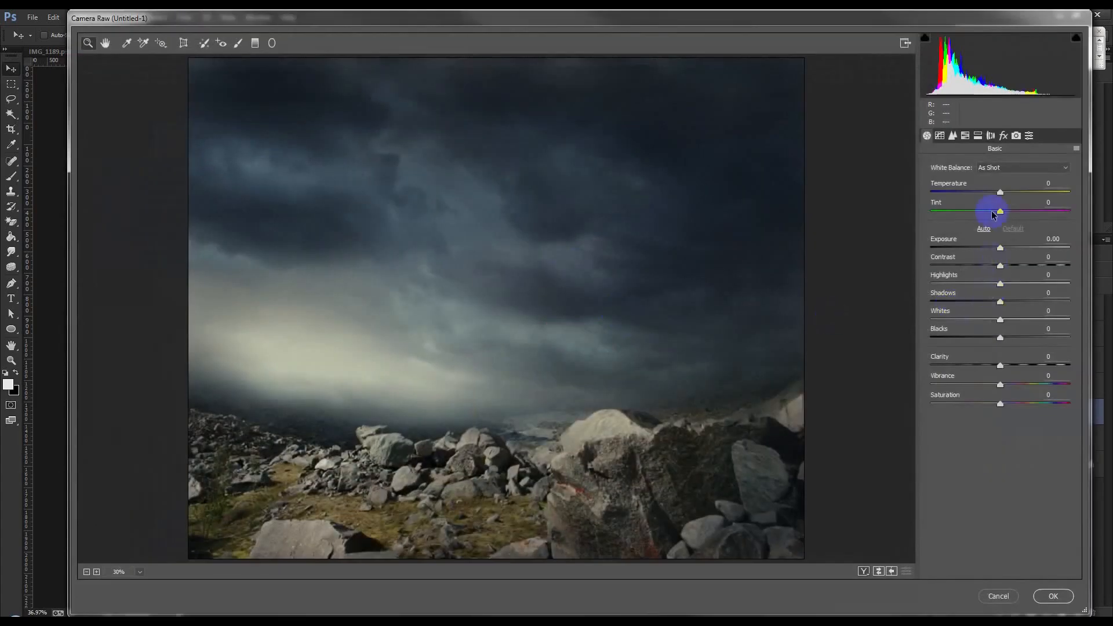
pyautogui.moveTo(1002, 196); pyautogui.dragTo(994, 196)
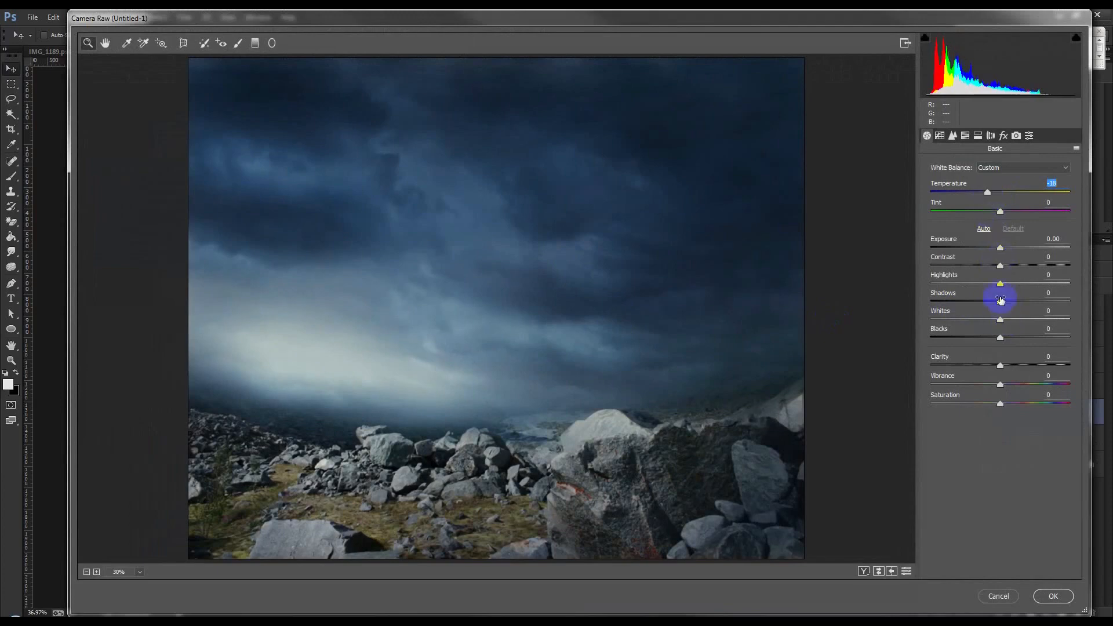
pyautogui.moveTo(1001, 320); pyautogui.dragTo(1035, 323)
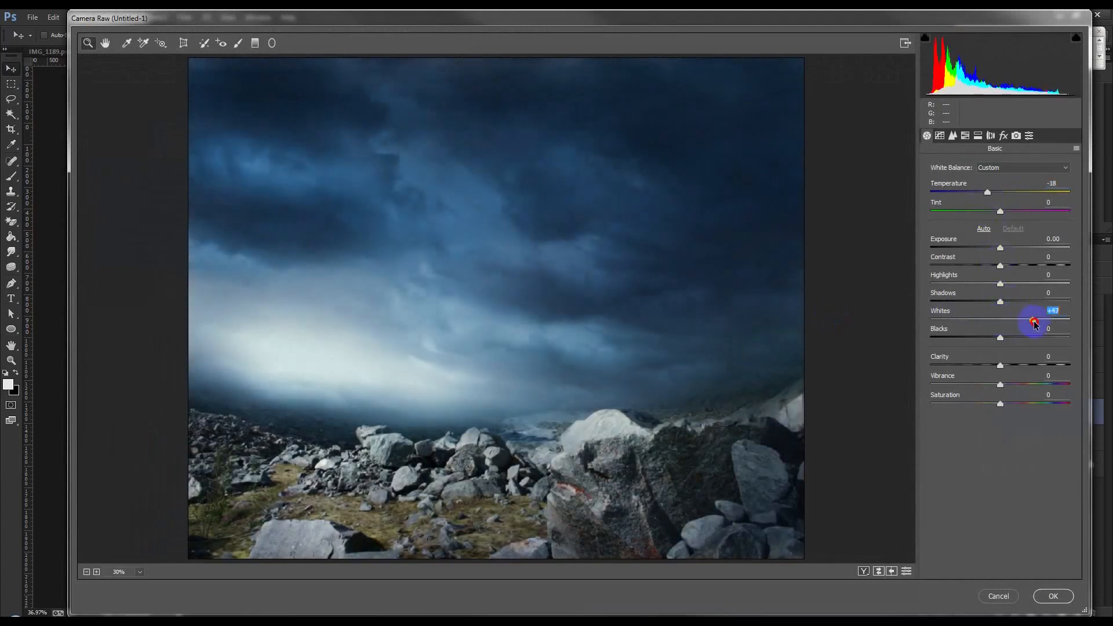
pyautogui.click(1054, 597)
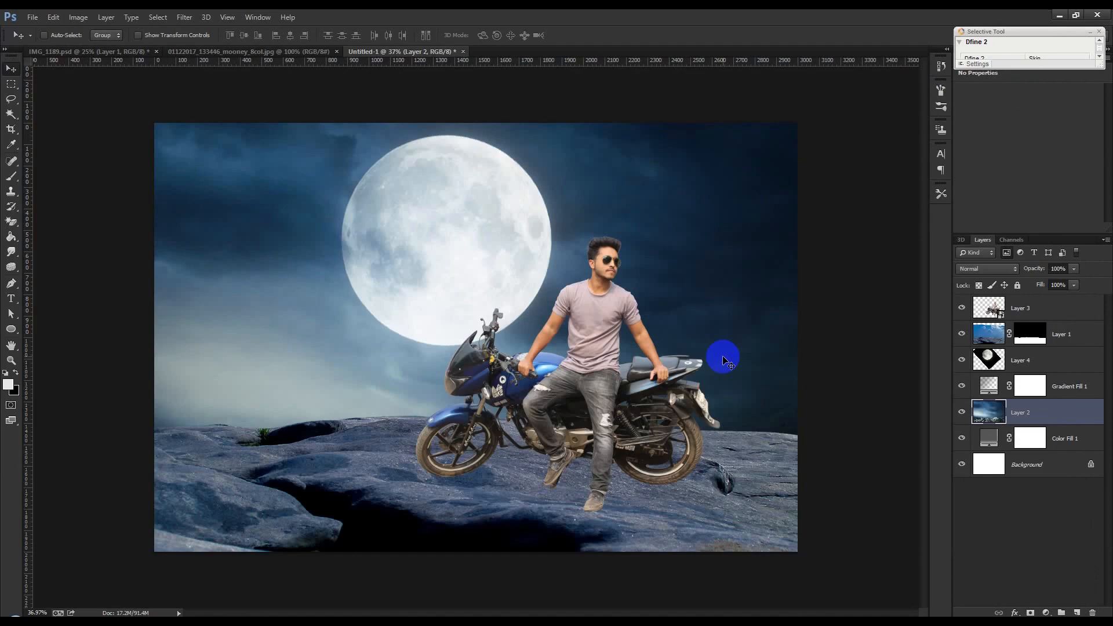
# Step: Rasterize the man and motorcycle layer and apply Camera Raw with Temperature -18 and Highlights about -29
pyautogui.click(1031, 312)
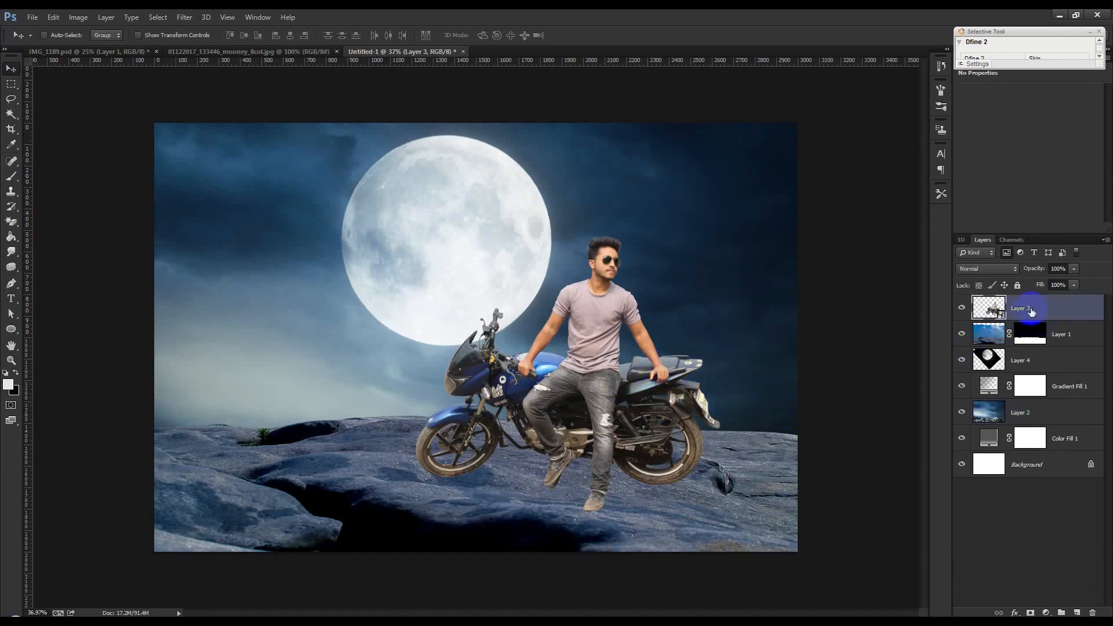
pyautogui.rightClick(1031, 312)
pyautogui.click(915, 269)
pyautogui.click(186, 17)
pyautogui.click(214, 86)
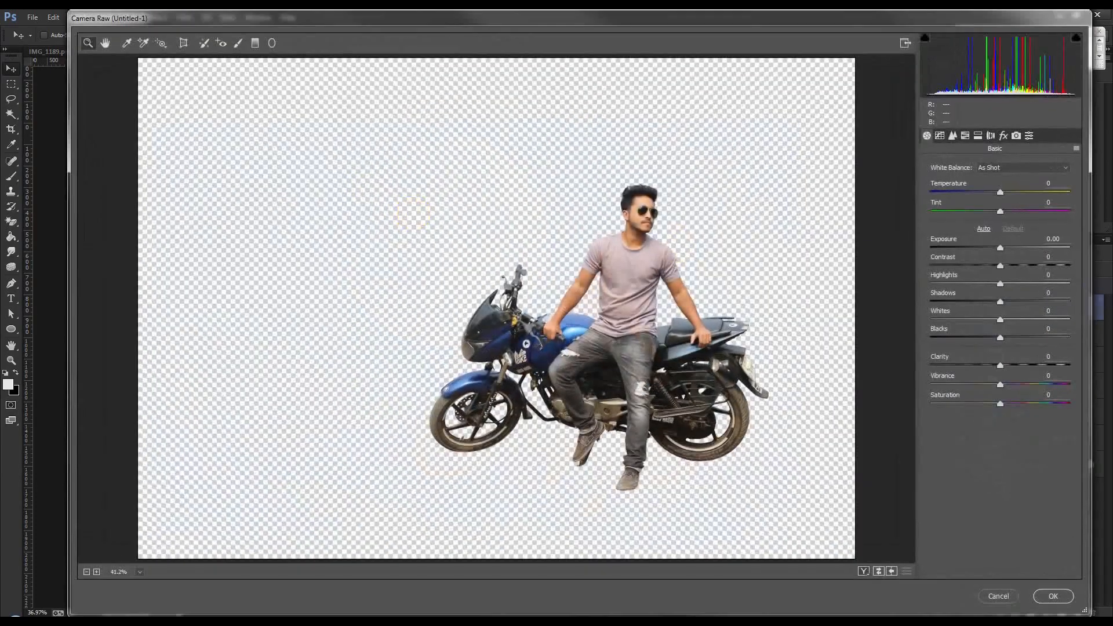
pyautogui.moveTo(1001, 197); pyautogui.dragTo(990, 196)
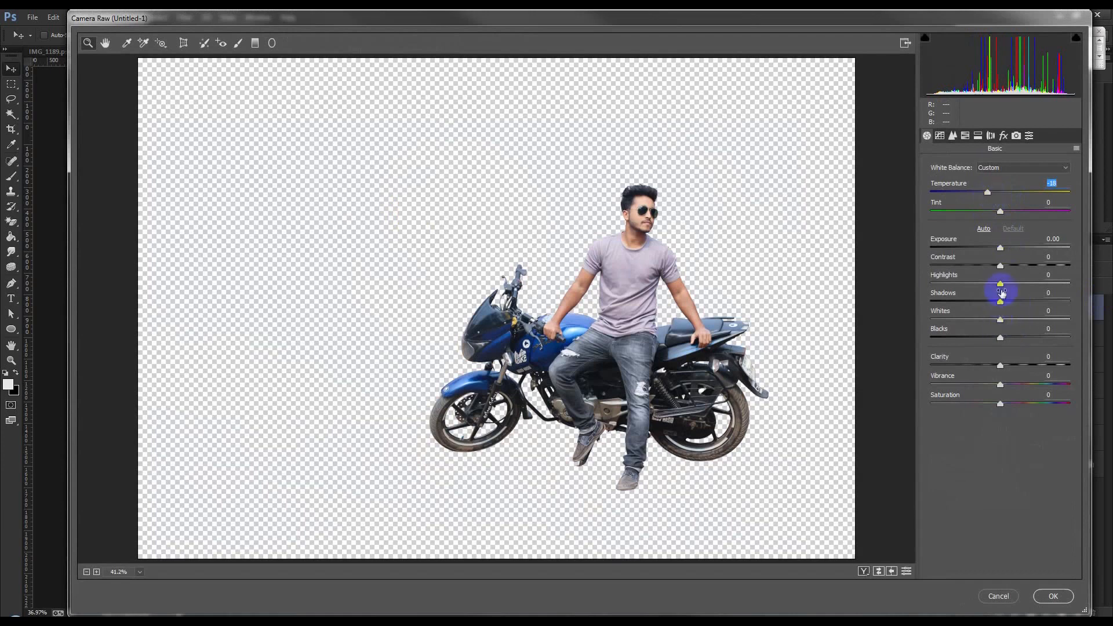
pyautogui.moveTo(999, 285)
pyautogui.mouseDown()
pyautogui.moveTo(958, 286)
pyautogui.moveTo(981, 287)
pyautogui.mouseUp()
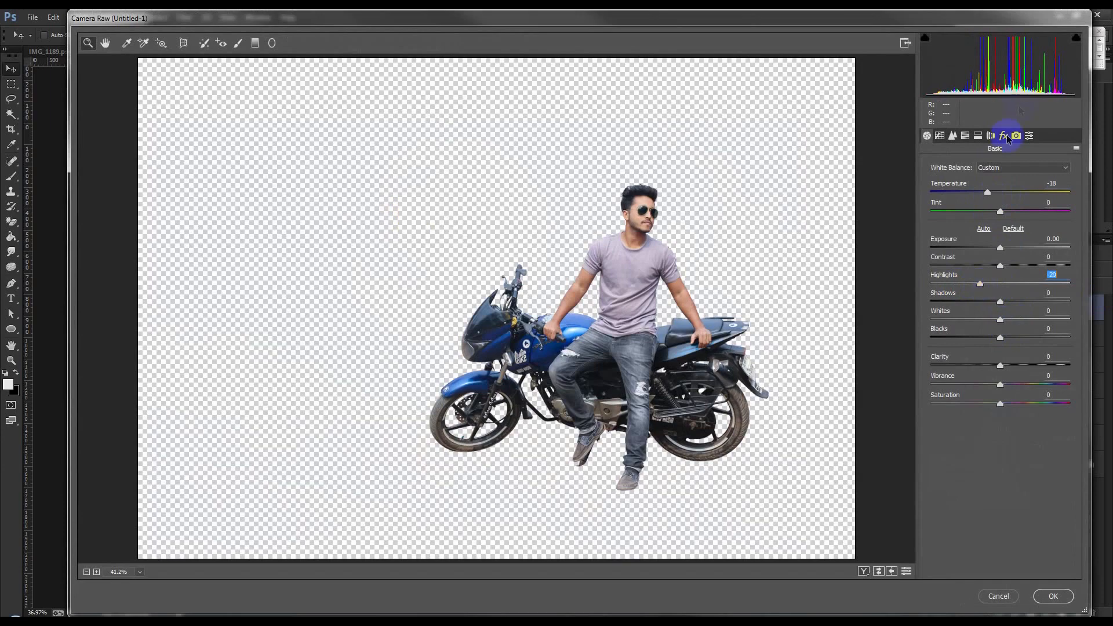
pyautogui.click(1051, 596)
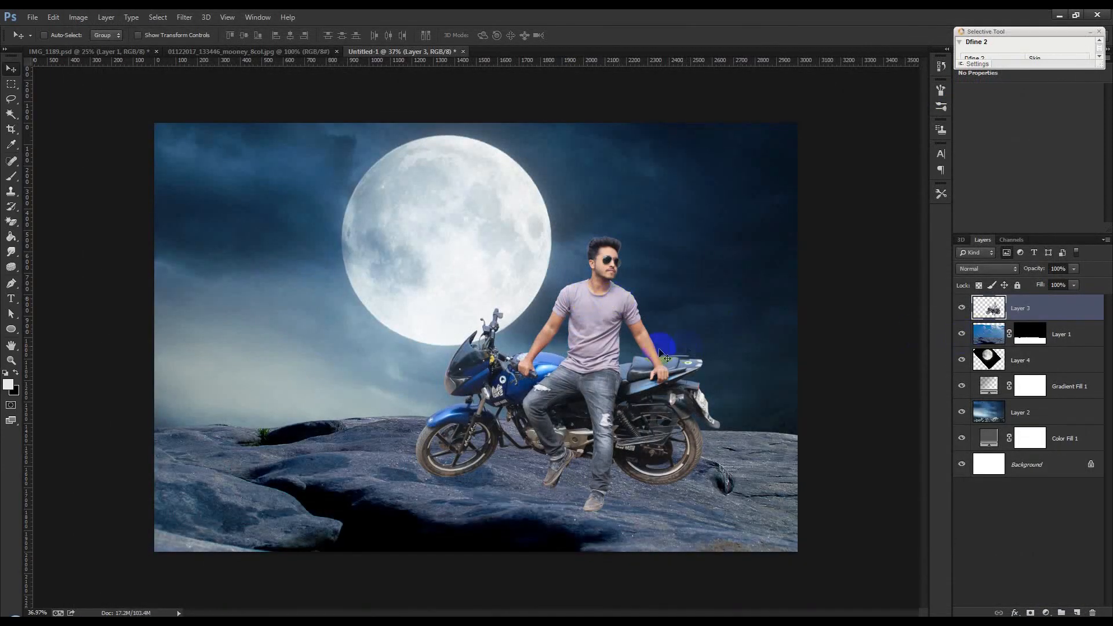
# Step: Move the man and motorcycle slightly down and to the left on the rocks
pyautogui.moveTo(656, 354)
pyautogui.mouseDown()
pyautogui.moveTo(647, 352)
pyautogui.moveTo(652, 366)
pyautogui.moveTo(642, 348)
pyautogui.moveTo(637, 358)
pyautogui.moveTo(652, 360)
pyautogui.mouseUp()
pyautogui.scroll(4, 557, 444)
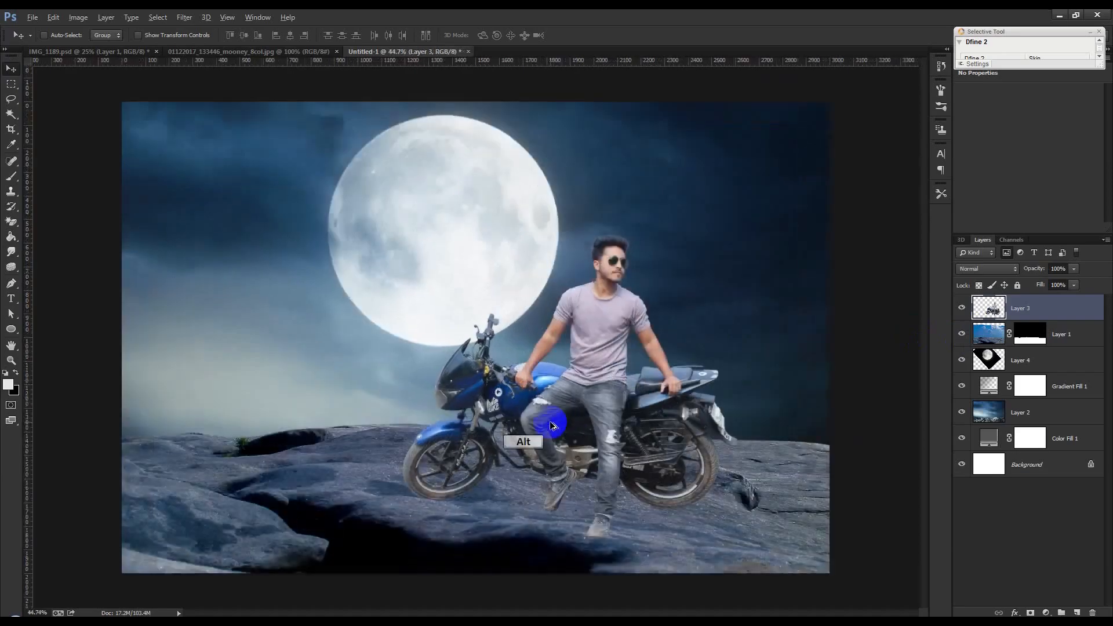
pyautogui.scroll(5, 406, 522)
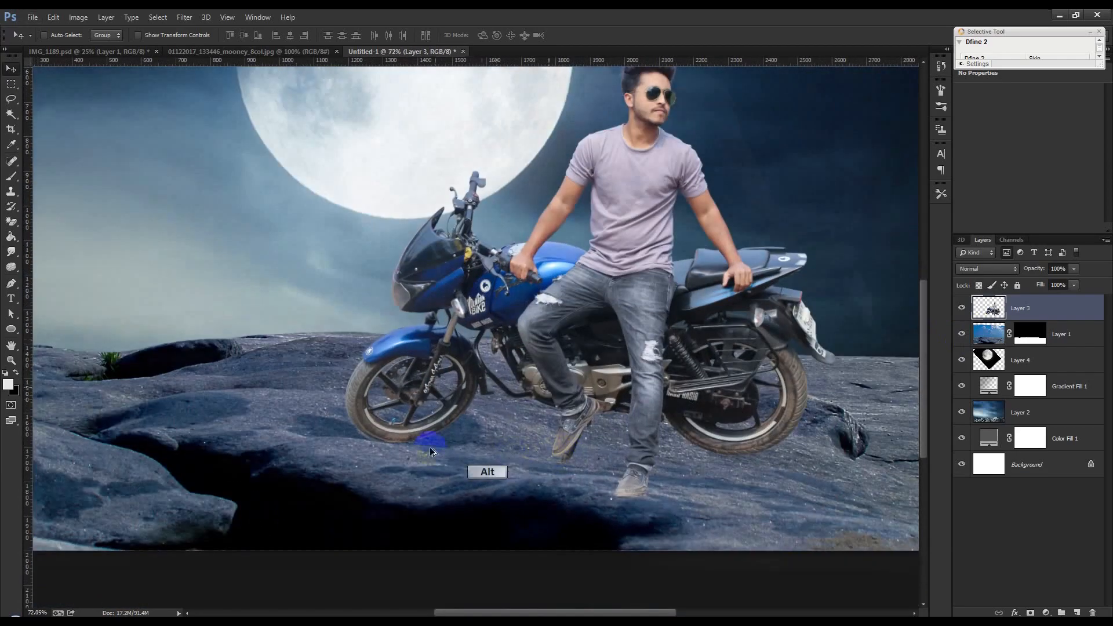
pyautogui.scroll(1, 291, 427)
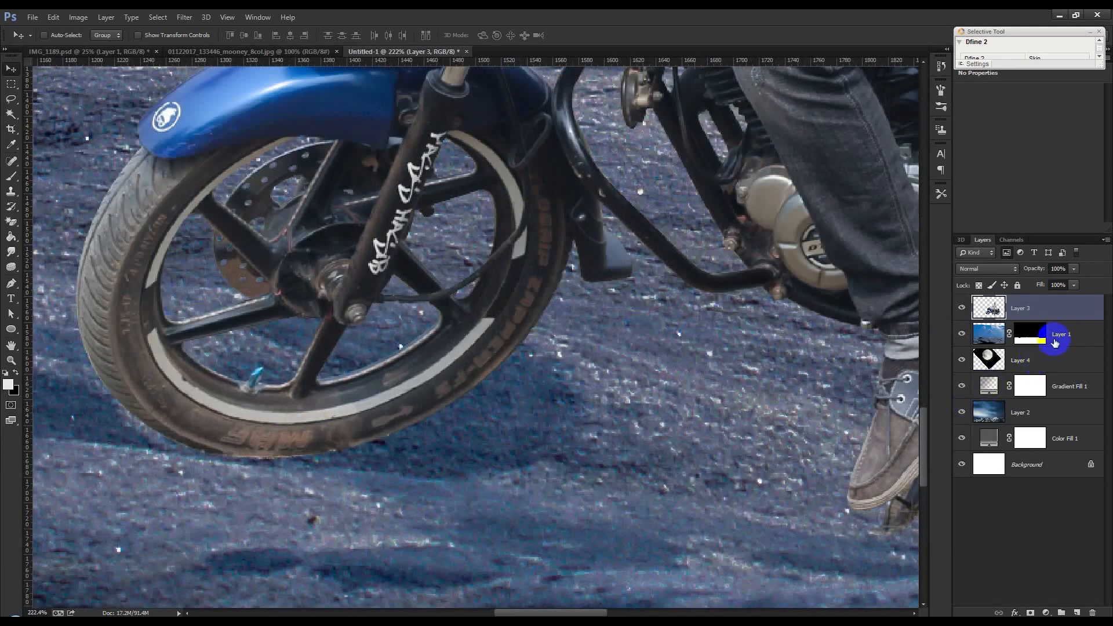
# Step: Add a new layer above the rocks and paint one soft black spot beside the front wheel with a 100 px brush at 100% opacity
pyautogui.click(1055, 343)
pyautogui.click(1077, 613)
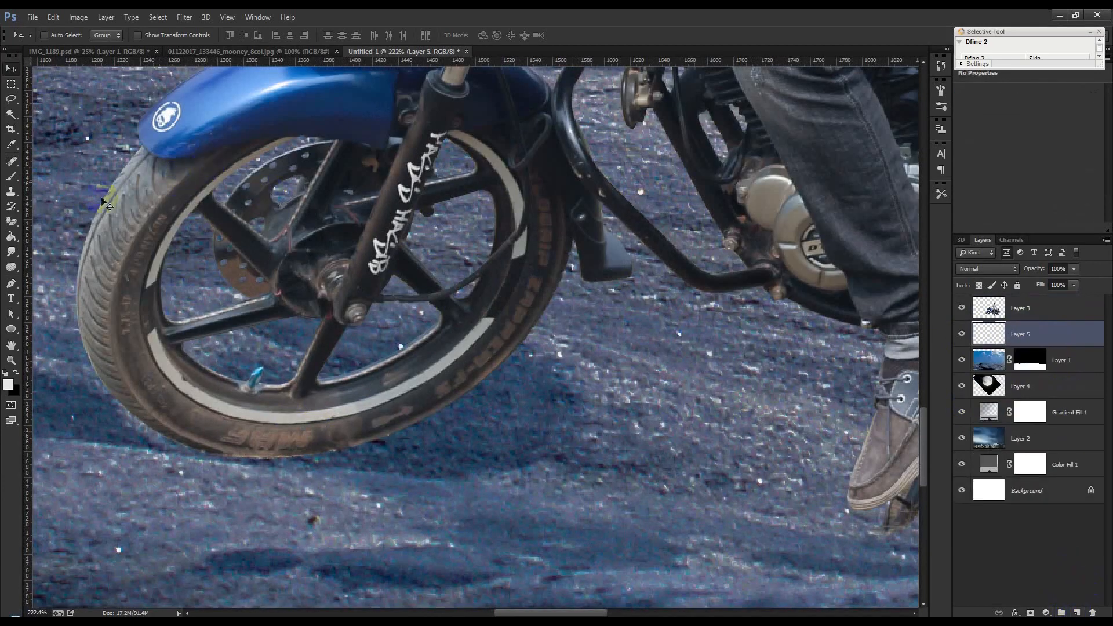
pyautogui.click(11, 178)
pyautogui.rightClick(668, 395)
pyautogui.write('202')
pyautogui.press('Return')
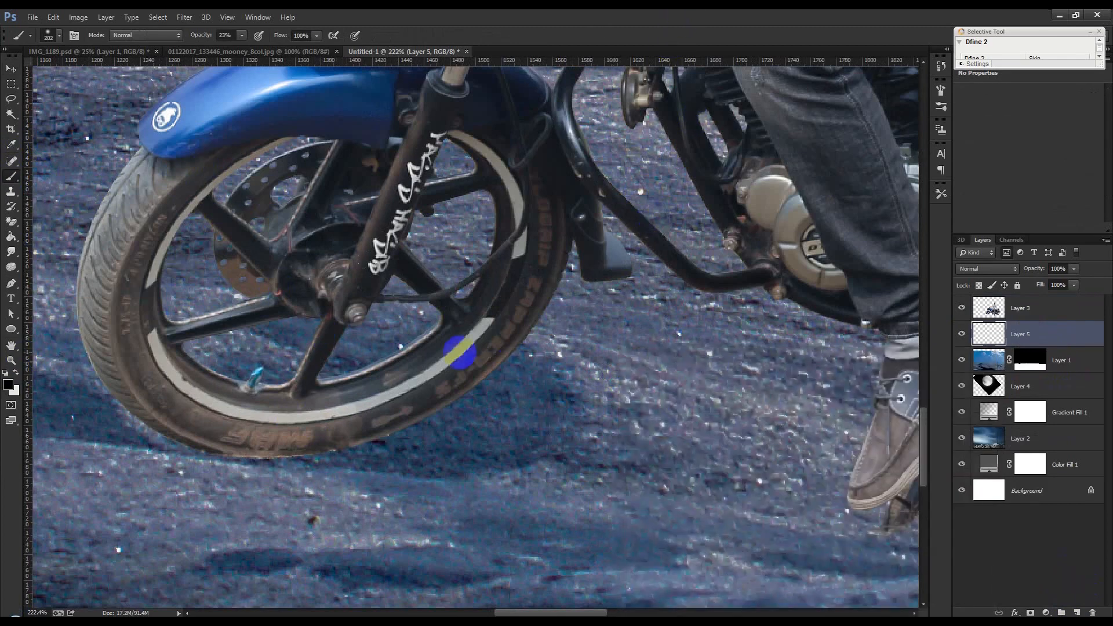
pyautogui.click(575, 427)
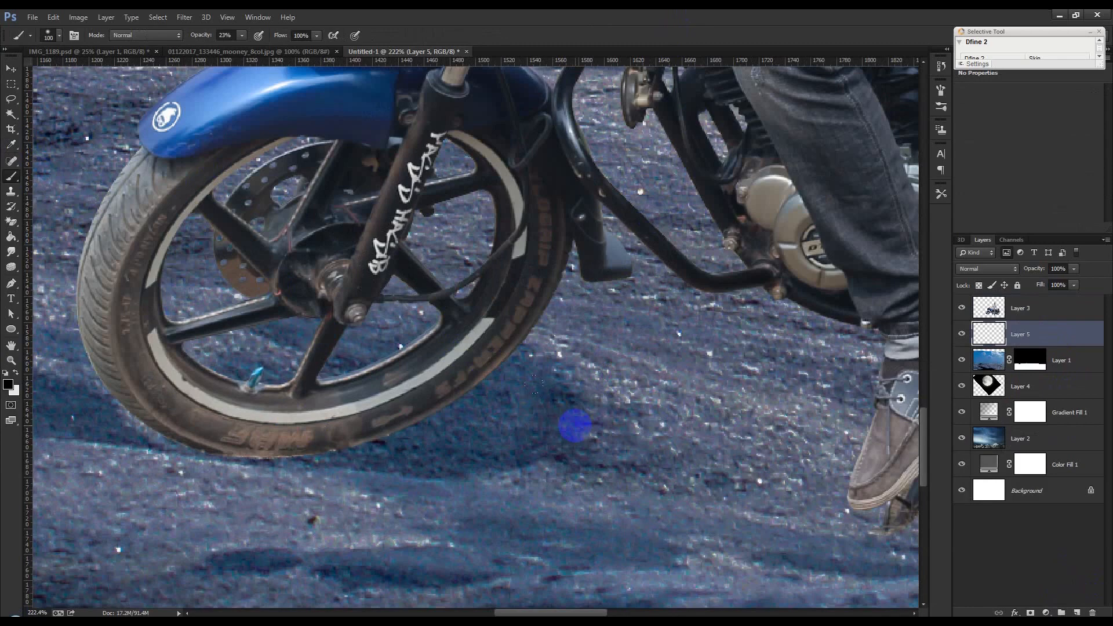
pyautogui.hotkey('ctrl', 'z')
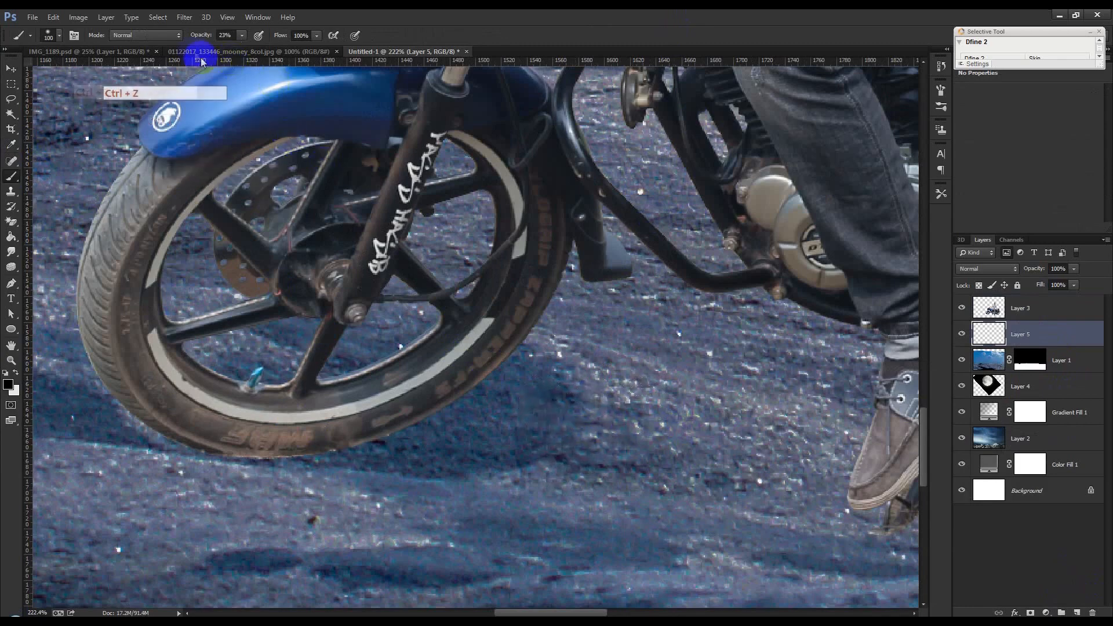
pyautogui.moveTo(202, 35); pyautogui.dragTo(295, 45)
pyautogui.click(539, 427)
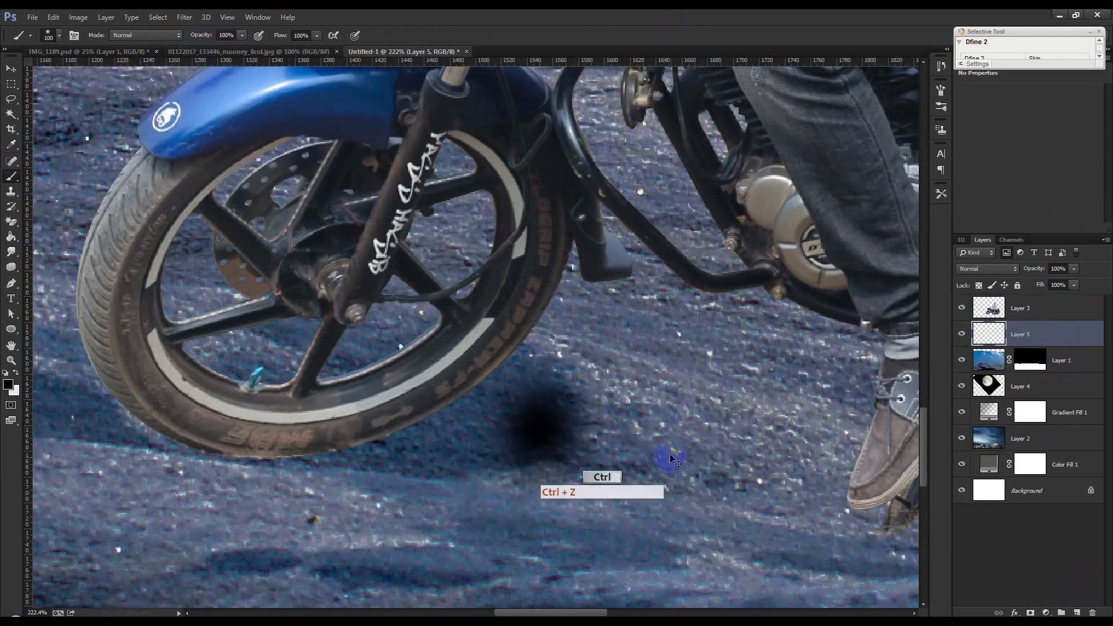
# Step: Flatten the black spot to about 28% height, stretch it wide and tilt it -1.43° as a contact shadow under the front tyre
pyautogui.hotkey('ctrl', 't')
pyautogui.moveTo(535, 318); pyautogui.dragTo(317, 445)
pyautogui.moveTo(402, 457)
pyautogui.mouseDown()
pyautogui.moveTo(652, 452)
pyautogui.moveTo(422, 454)
pyautogui.mouseUp()
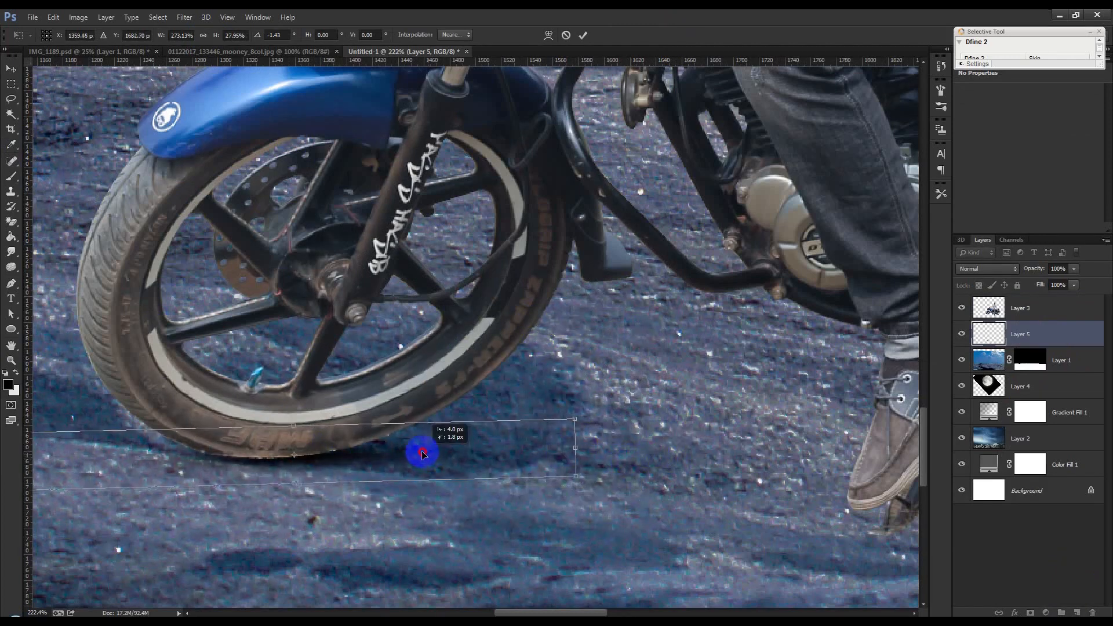
pyautogui.moveTo(574, 448); pyautogui.dragTo(630, 447)
pyautogui.click(583, 40)
pyautogui.press('b')
# Step: Duplicate the front tyre's shadow and place the copy under the rear wheel
pyautogui.click(11, 70)
pyautogui.keyDown('alt'); pyautogui.scroll(-5, 482, 435); pyautogui.keyUp('alt')
pyautogui.keyDown('alt'); pyautogui.keyDown('shift'); pyautogui.moveTo(487, 457); pyautogui.dragTo(617, 458); pyautogui.keyUp('shift'); pyautogui.keyUp('alt')
pyautogui.moveTo(709, 458)
pyautogui.mouseDown()
pyautogui.moveTo(403, 438)
pyautogui.moveTo(689, 463)
pyautogui.moveTo(697, 447)
pyautogui.mouseUp()
# Step: Widen the rear wheel's shadow to about 172%, tilt it about 6° and nudge it against the underside of the tyre
pyautogui.hotkey('ctrl', 't')
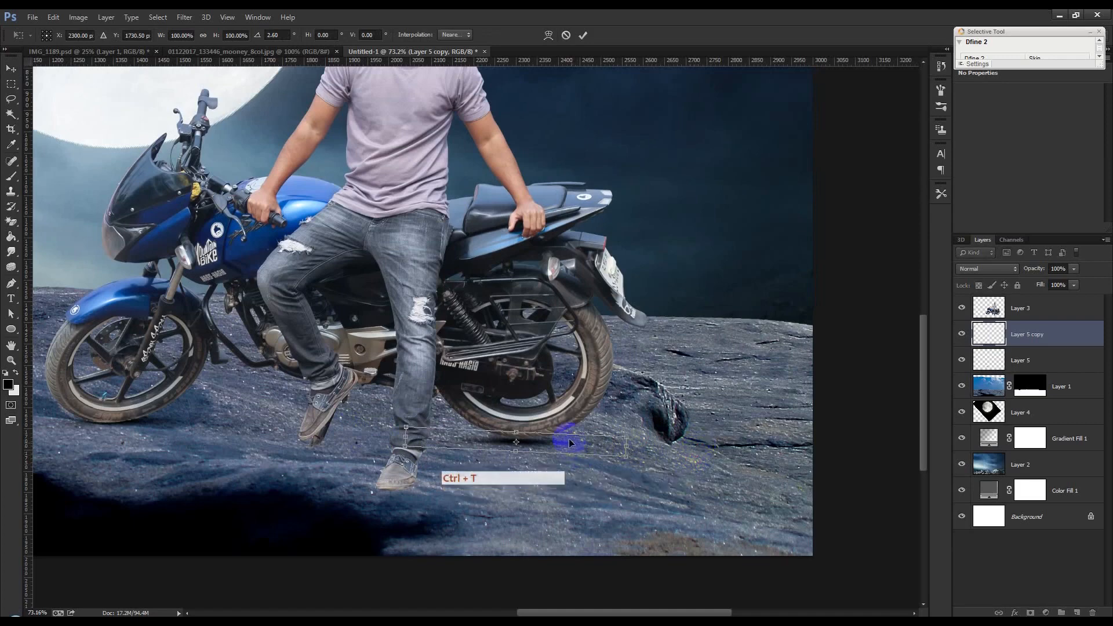
pyautogui.moveTo(572, 439); pyautogui.dragTo(824, 488)
pyautogui.moveTo(559, 464); pyautogui.dragTo(574, 462)
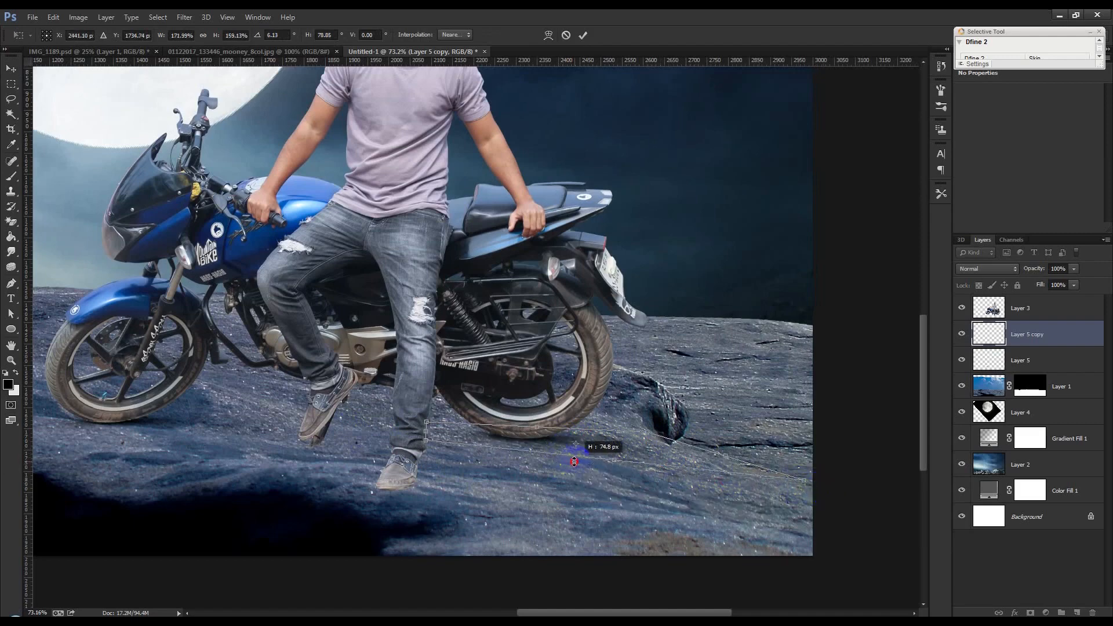
pyautogui.press('Up')
pyautogui.press('Return')
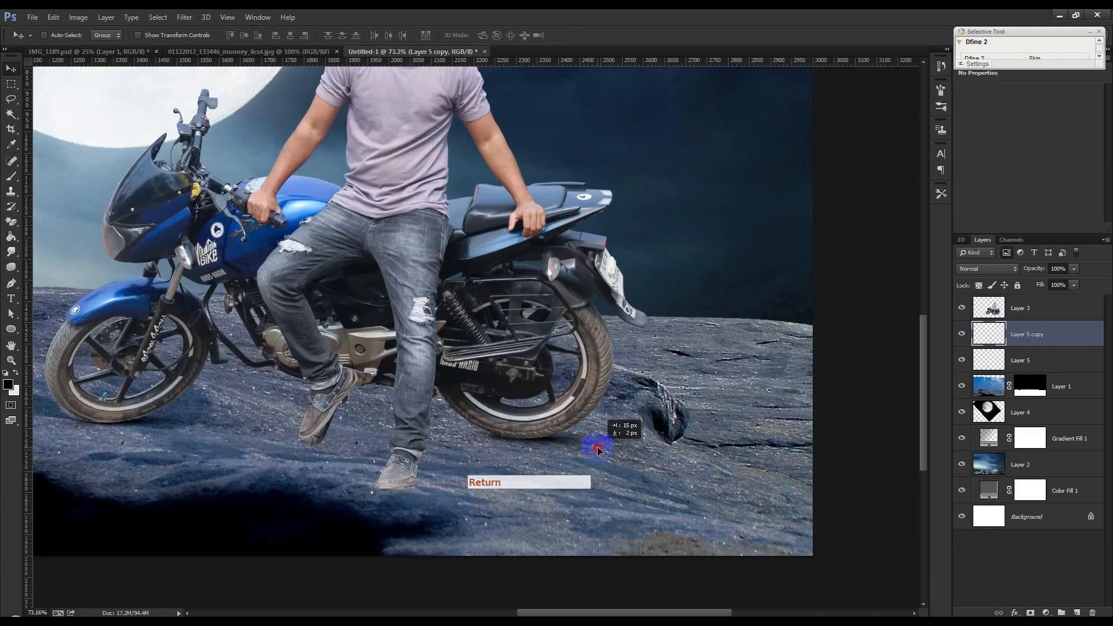
pyautogui.press('Left')
pyautogui.press('Down')
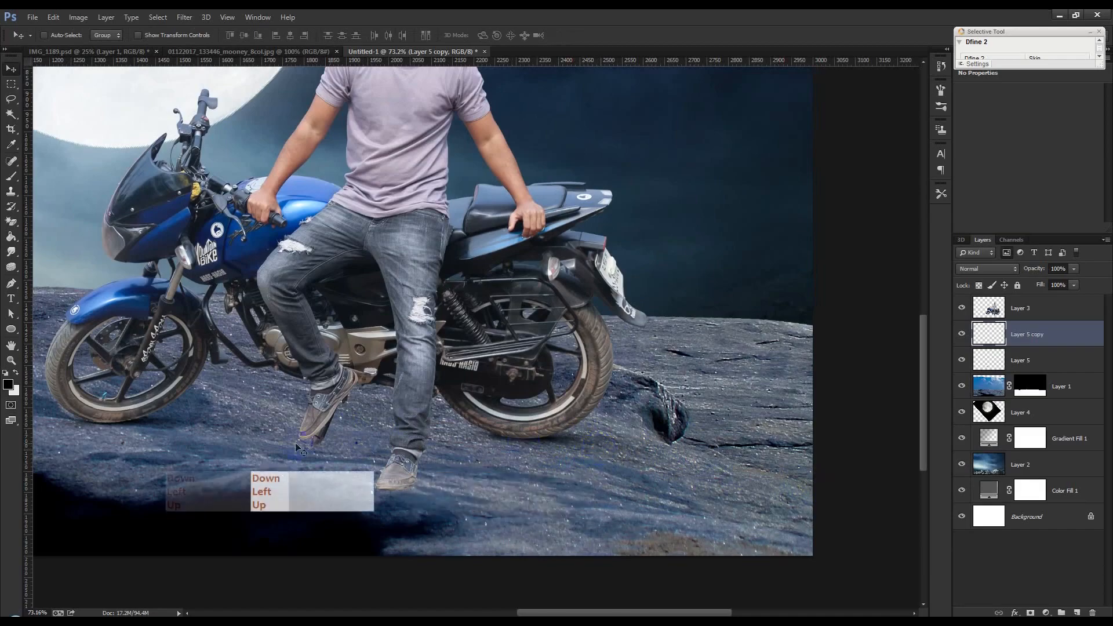
# Step: Duplicate the front tyre's shadow layer and place the copy beneath the man's lower shoe
pyautogui.scroll(5, 301, 464)
pyautogui.scroll(-6, 262, 483)
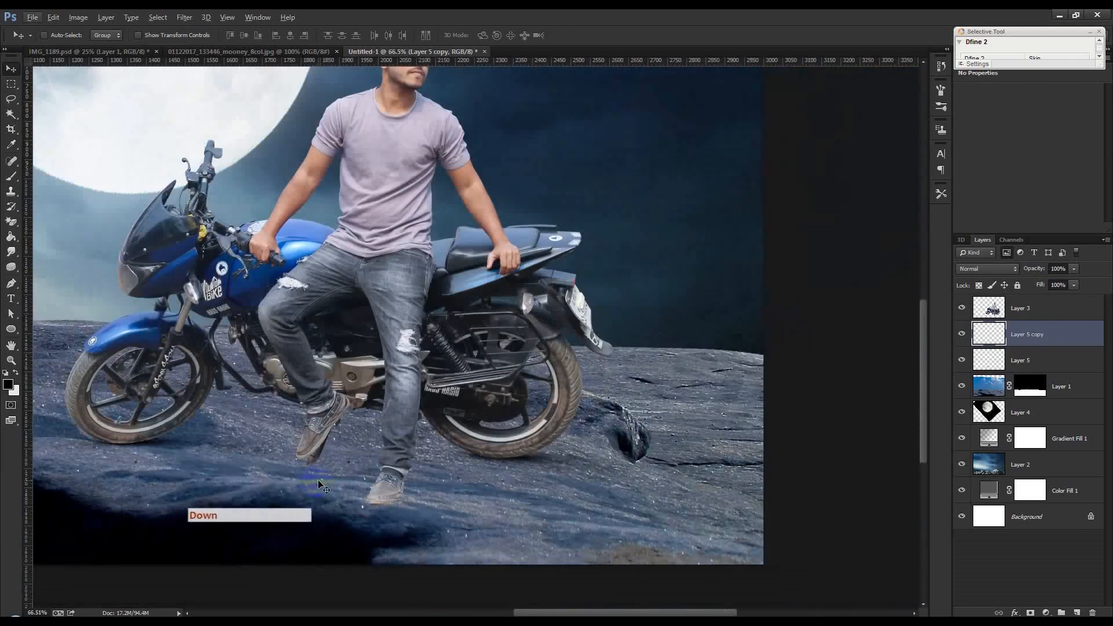
pyautogui.click(986, 437)
pyautogui.click(1022, 366)
pyautogui.moveTo(217, 405); pyautogui.dragTo(494, 450)
pyautogui.moveTo(216, 447); pyautogui.dragTo(421, 462)
# Step: Skew the shoe shadow, flip it horizontally and distort its upper corner so it spreads across the rock from the sole
pyautogui.hotkey('alt', 'x')
pyautogui.hotkey('ctrl', 't')
pyautogui.scroll(4, 389, 500)
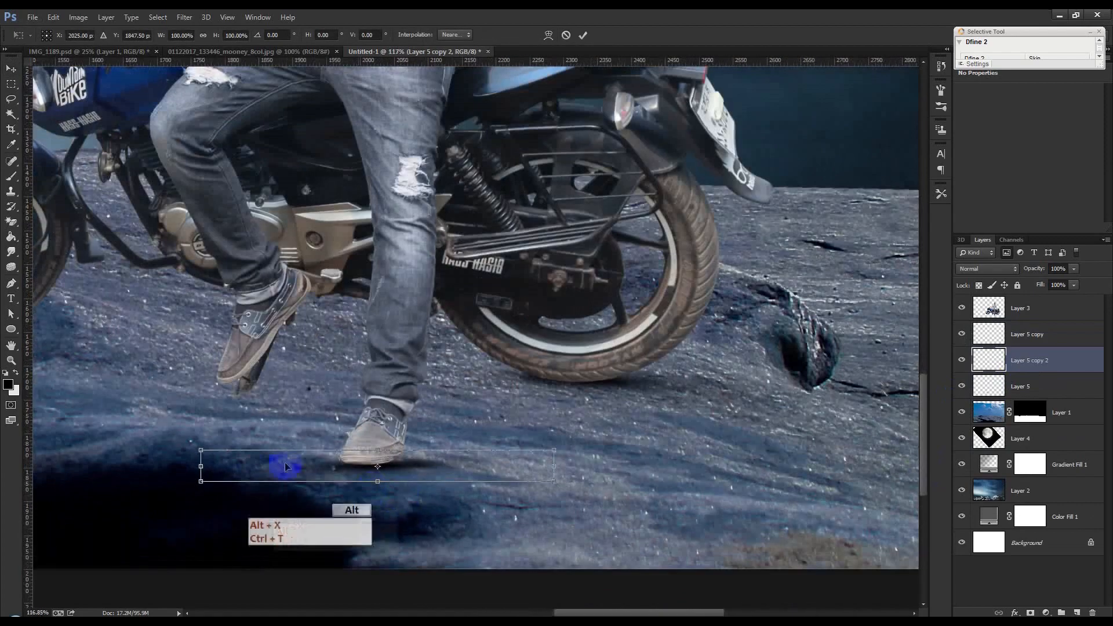
pyautogui.moveTo(201, 451); pyautogui.dragTo(260, 392)
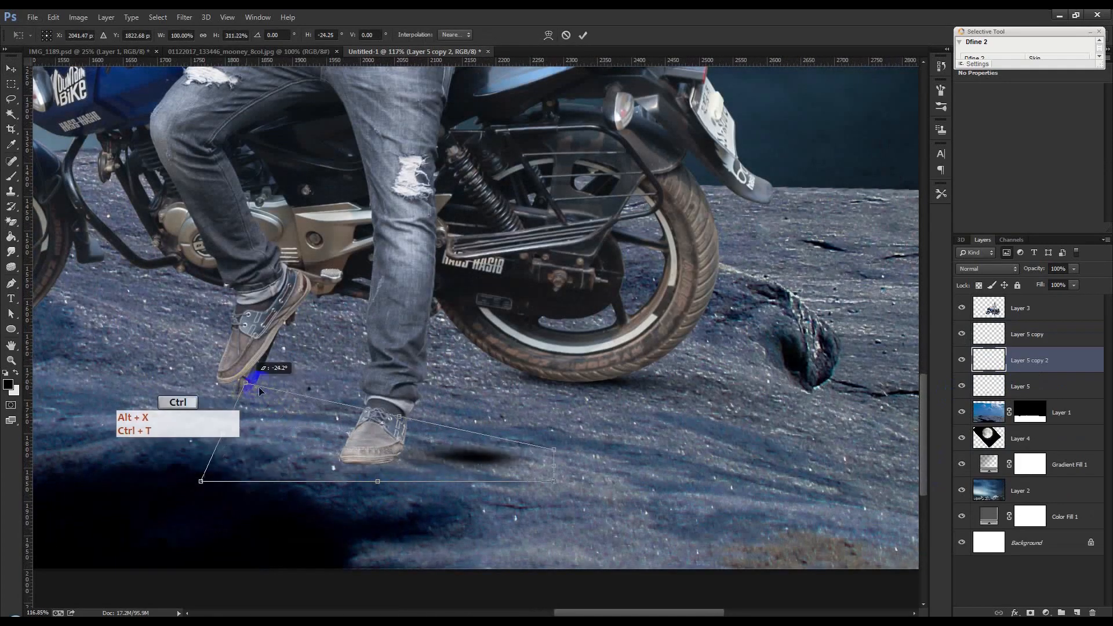
pyautogui.moveTo(501, 467); pyautogui.dragTo(623, 452)
pyautogui.rightClick(401, 464)
pyautogui.click(432, 447)
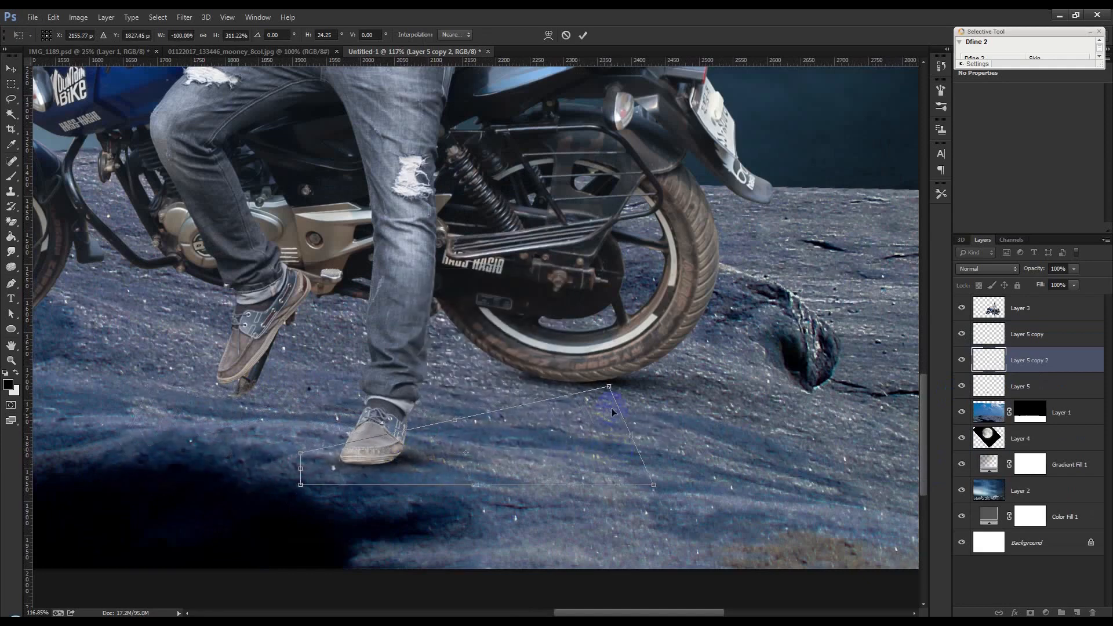
pyautogui.moveTo(608, 388); pyautogui.dragTo(741, 345)
pyautogui.click(583, 35)
# Step: Add a Brightness/Contrast adjustment layer directly above the rocks layer
pyautogui.scroll(-5, 503, 408)
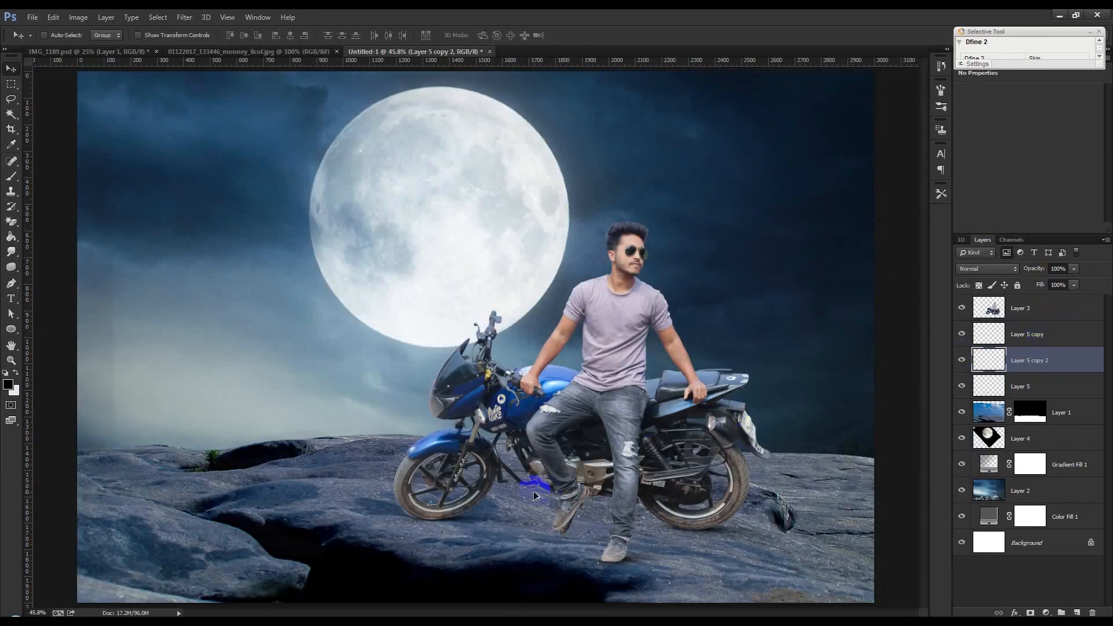
pyautogui.scroll(-1, 534, 496)
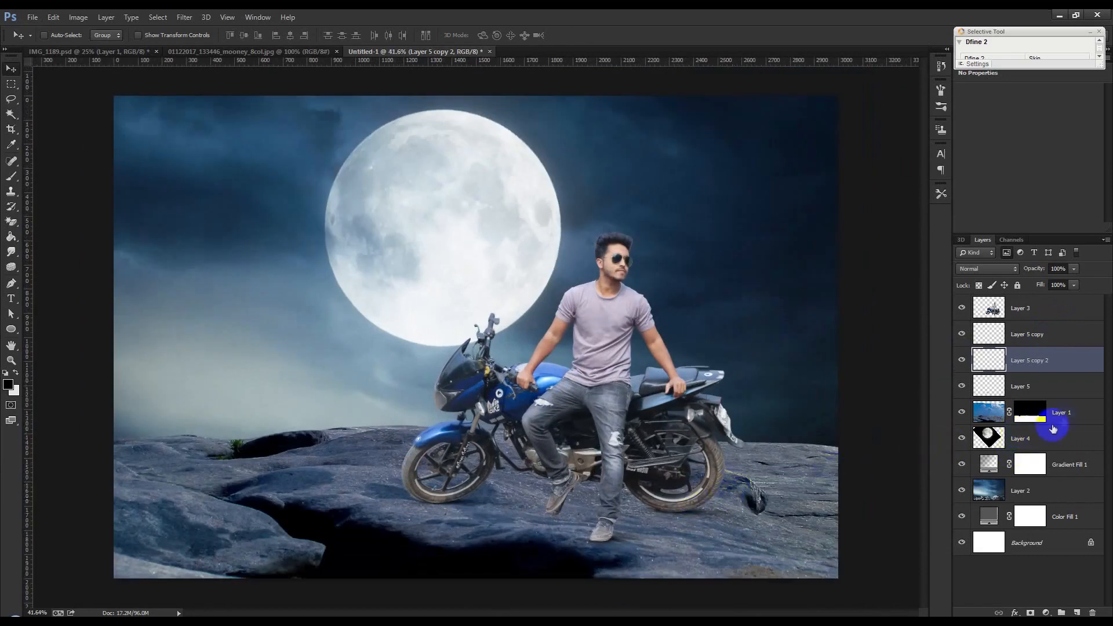
pyautogui.click(1053, 429)
pyautogui.click(1046, 613)
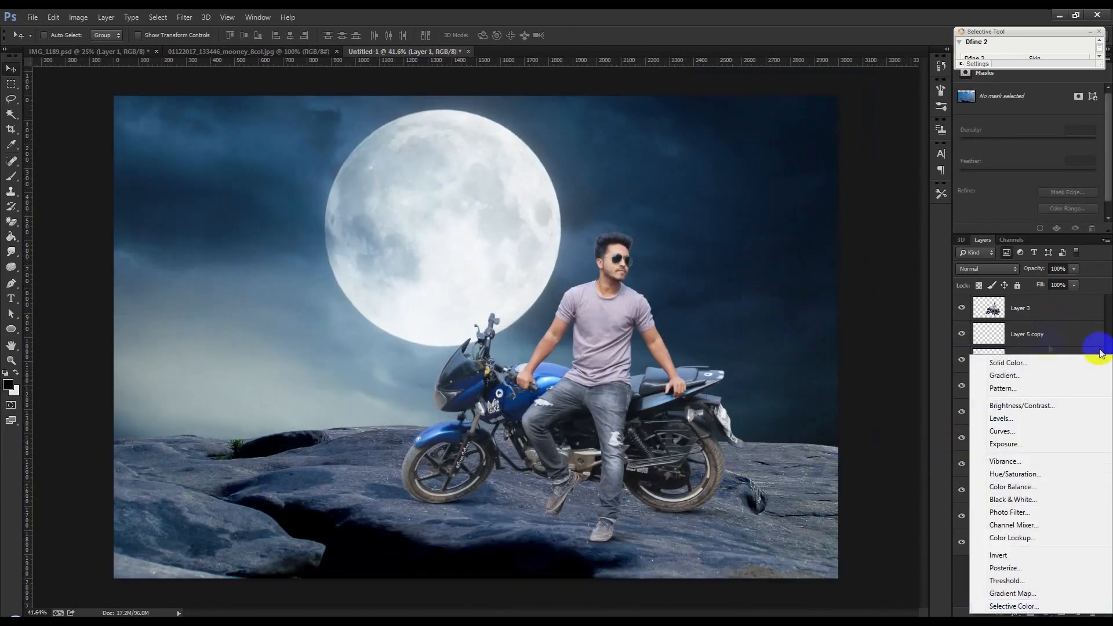
pyautogui.click(1040, 407)
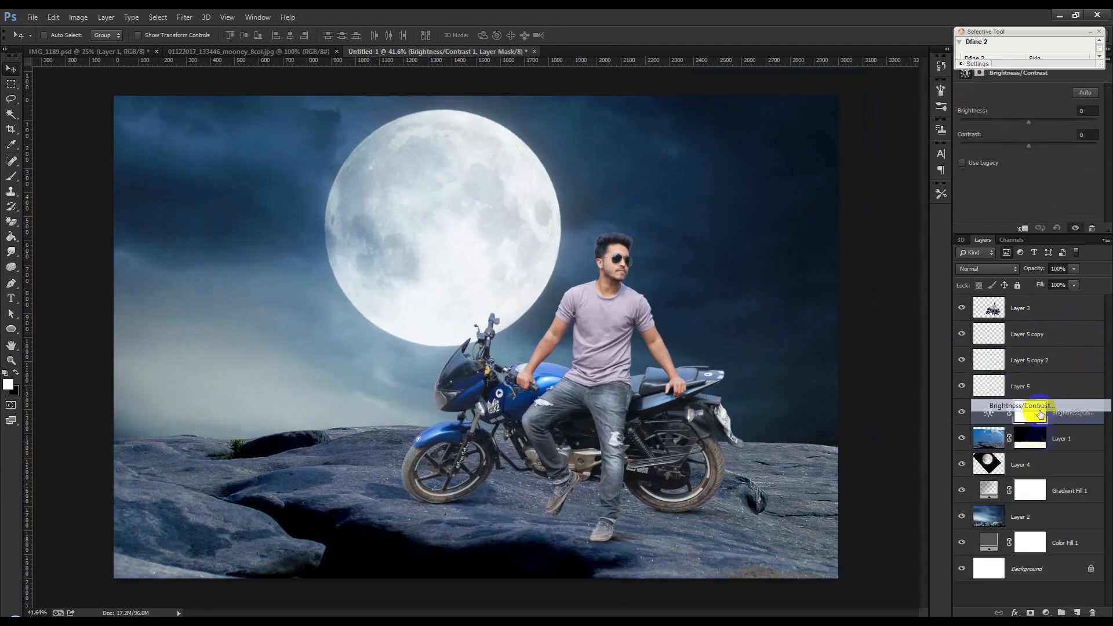
# Step: Clip the Brightness/Contrast adjustment to the rocks layer and set its brightness to -150
pyautogui.click(1024, 451)
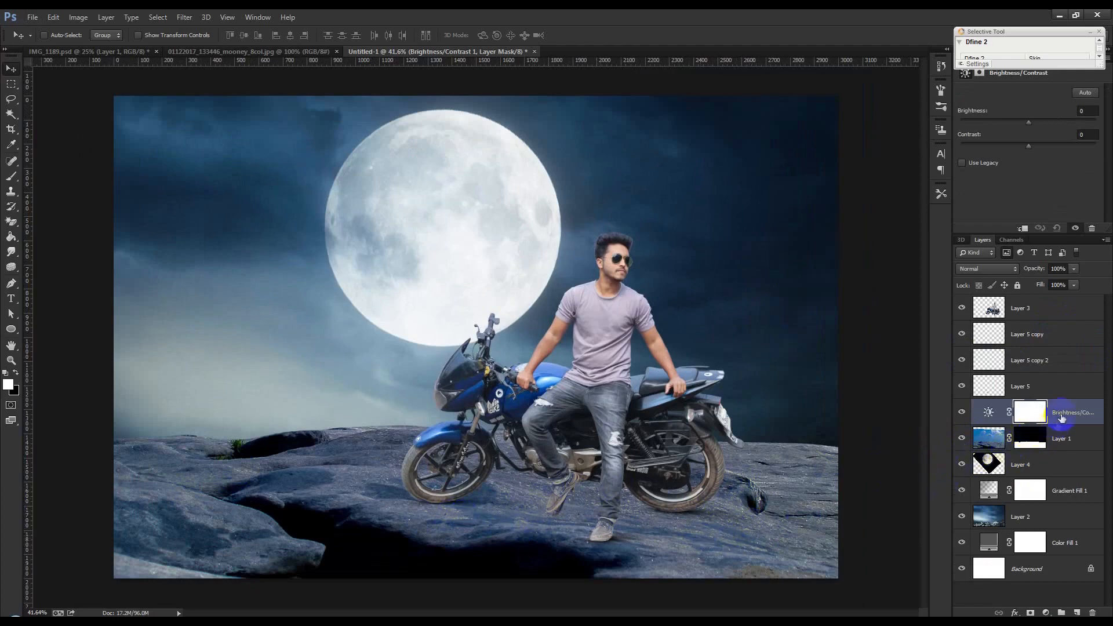
pyautogui.rightClick(1021, 410)
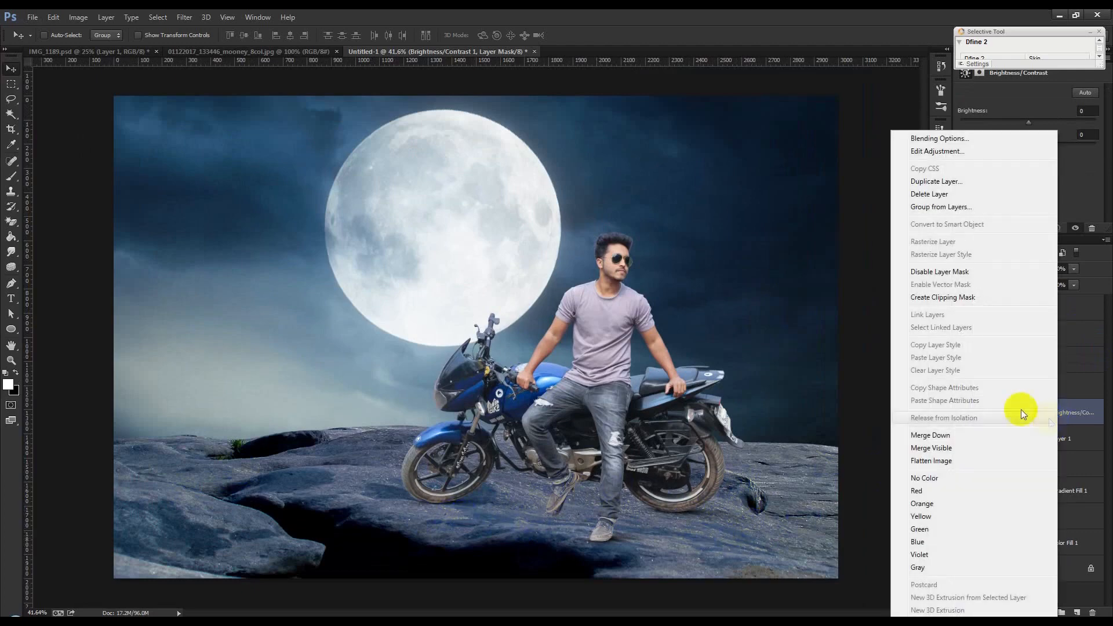
pyautogui.click(951, 297)
pyautogui.moveTo(1029, 121); pyautogui.dragTo(968, 125)
pyautogui.click(1099, 31)
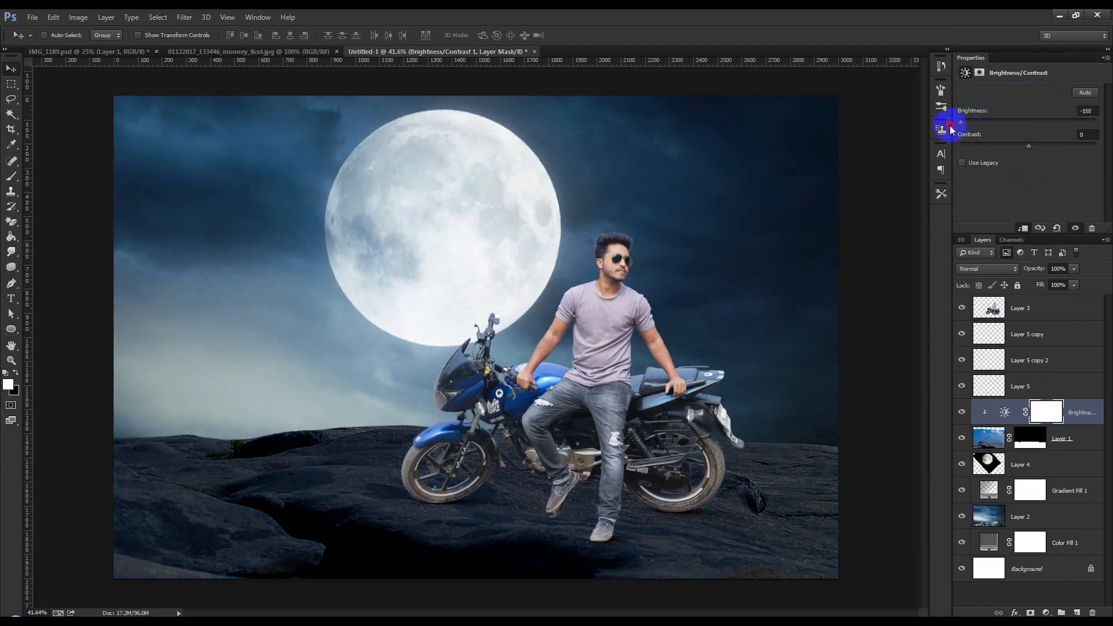
# Step: Paint black on the rocks adjustment's mask with a very large soft brush to lighten the area around the motorcycle
pyautogui.click(12, 177)
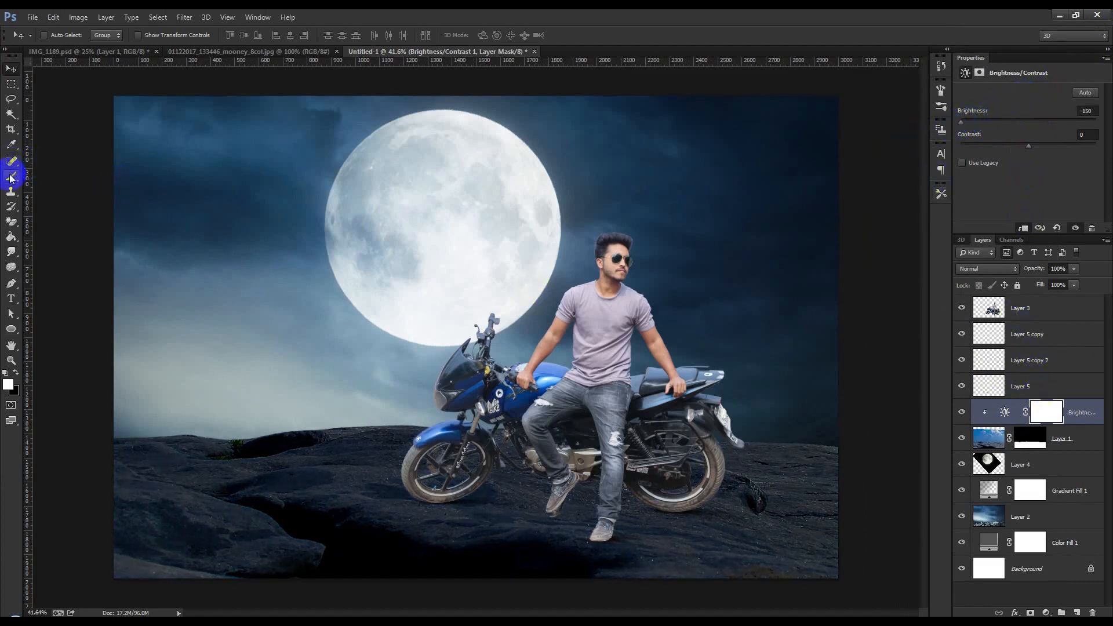
pyautogui.rightClick(430, 286)
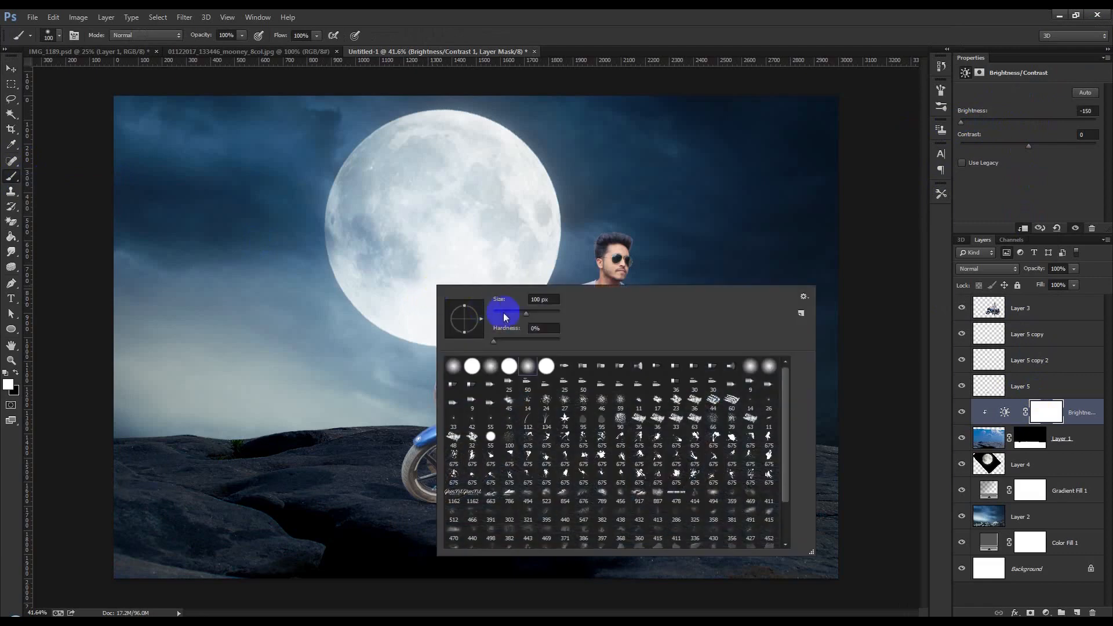
pyautogui.moveTo(504, 316); pyautogui.dragTo(552, 327)
pyautogui.click(526, 19)
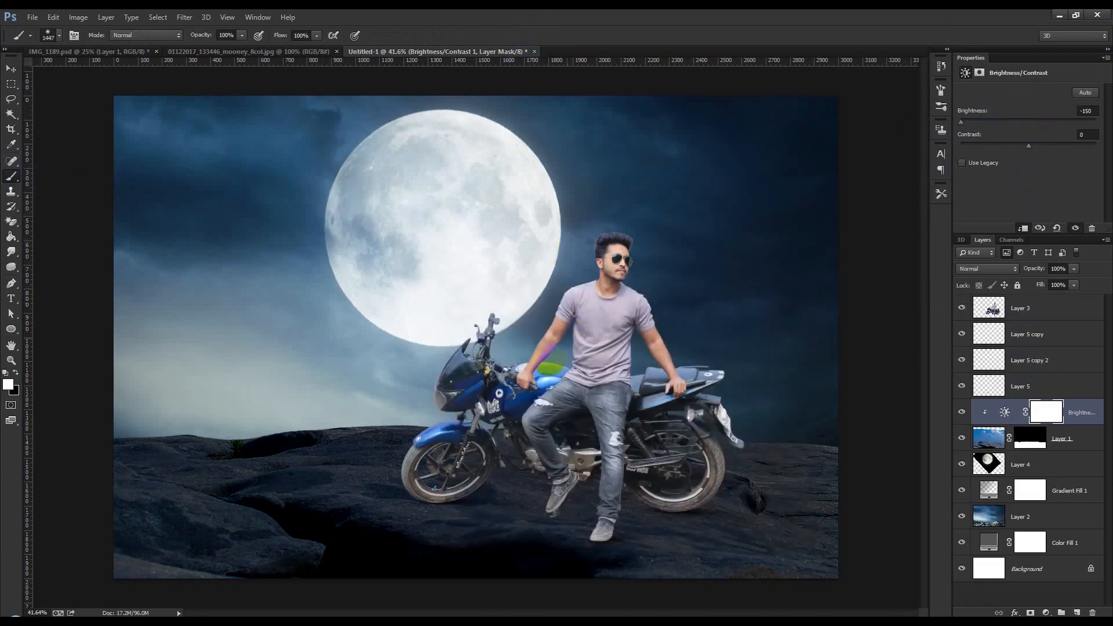
pyautogui.press(']')
pyautogui.press(']')
pyautogui.press(']')
pyautogui.press(']')
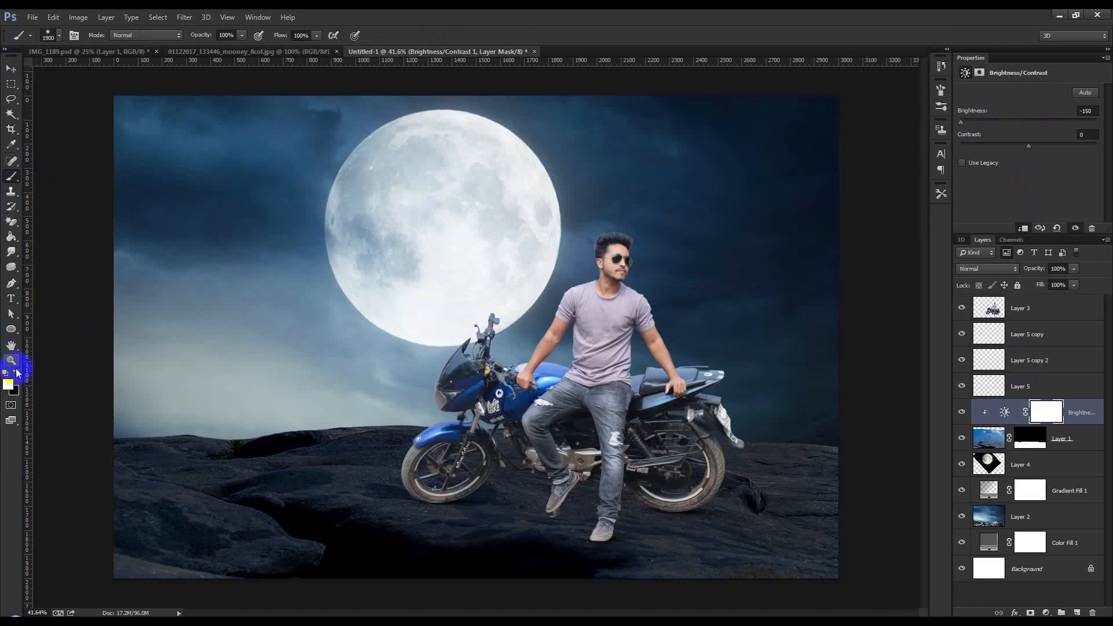
pyautogui.moveTo(450, 301)
pyautogui.mouseDown()
pyautogui.moveTo(417, 293)
pyautogui.moveTo(486, 289)
pyautogui.moveTo(474, 335)
pyautogui.mouseUp()
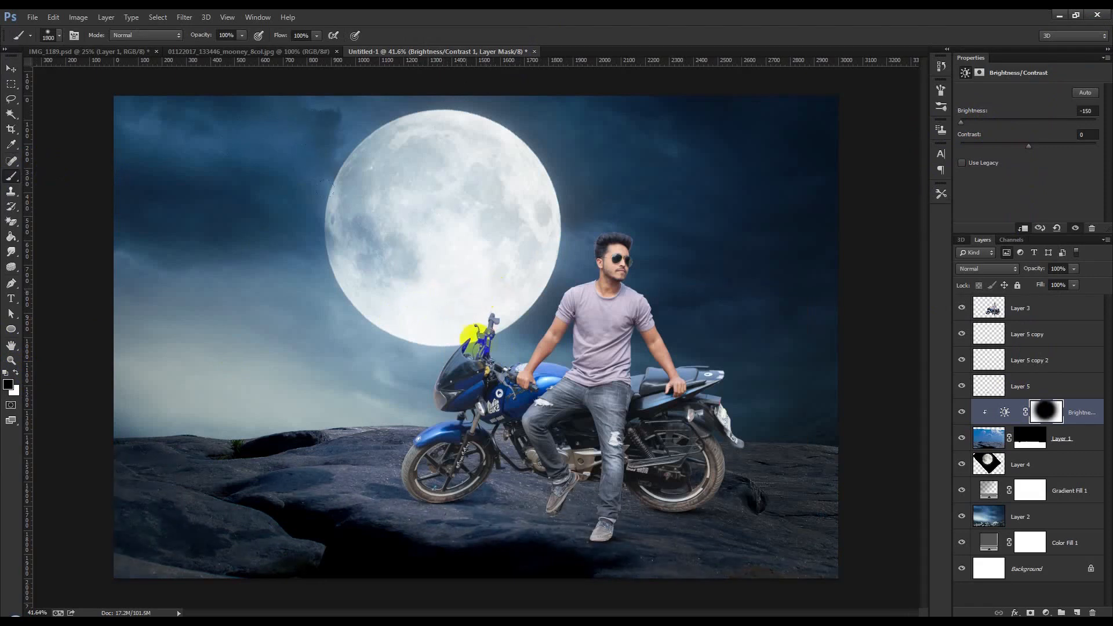
# Step: Lower the brush opacity to 29% and softly fade the darkening of the rocks beneath the man and motorcycle
pyautogui.moveTo(196, 38); pyautogui.dragTo(169, 50)
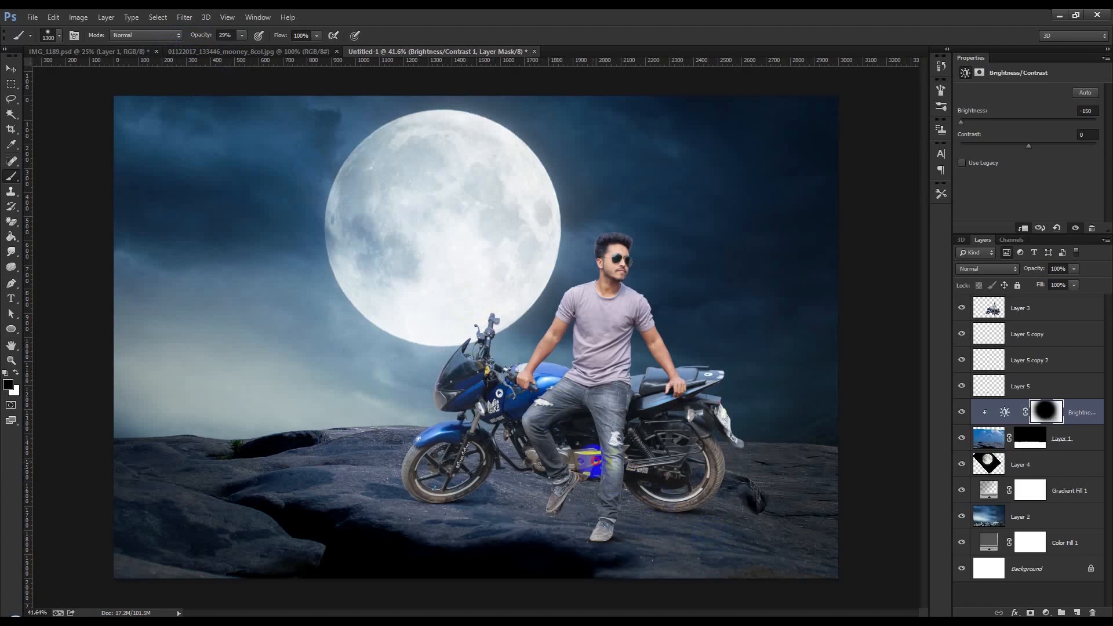
pyautogui.moveTo(615, 438); pyautogui.dragTo(672, 439)
pyautogui.click(11, 69)
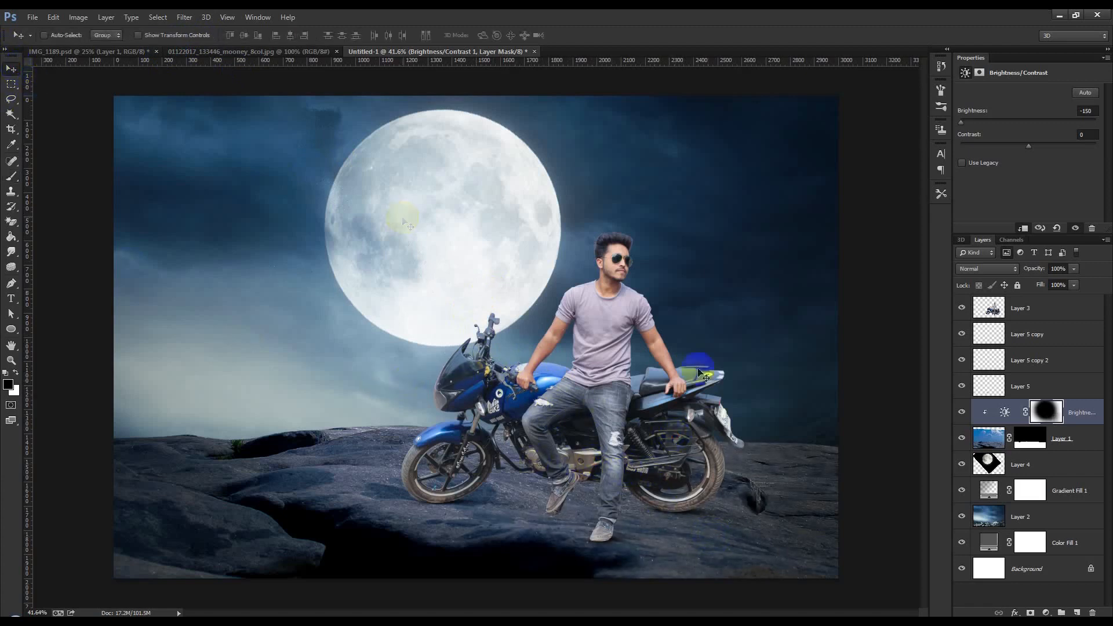
# Step: Add a Brightness/Contrast adjustment clipped to the man and motorcycle layer, with brightness -129 and contrast 100
pyautogui.click(1052, 315)
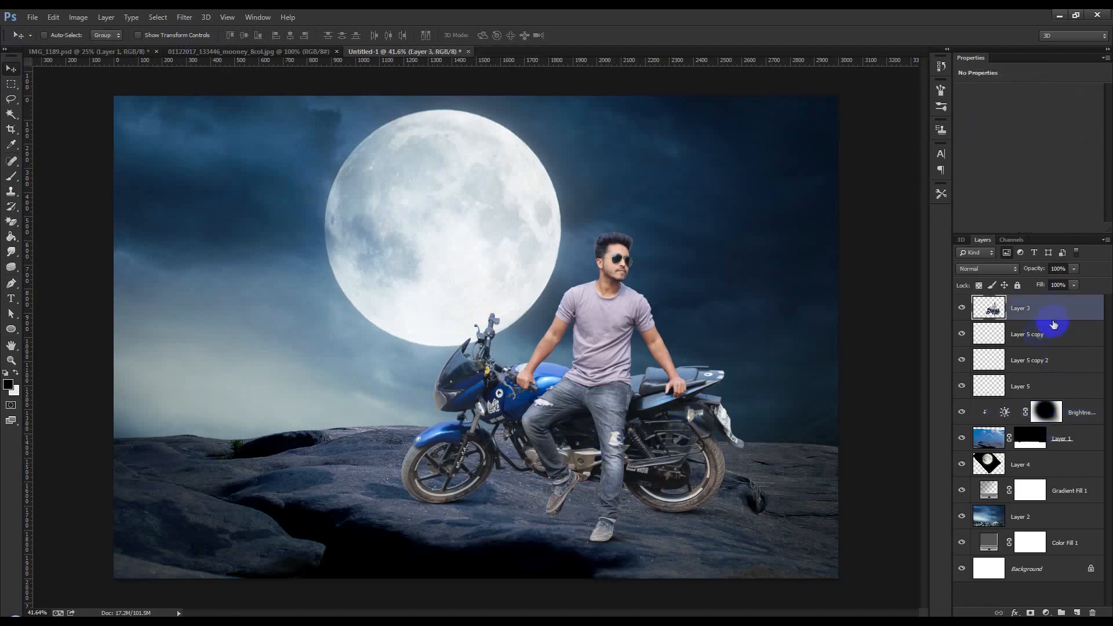
pyautogui.click(1047, 613)
pyautogui.click(1019, 403)
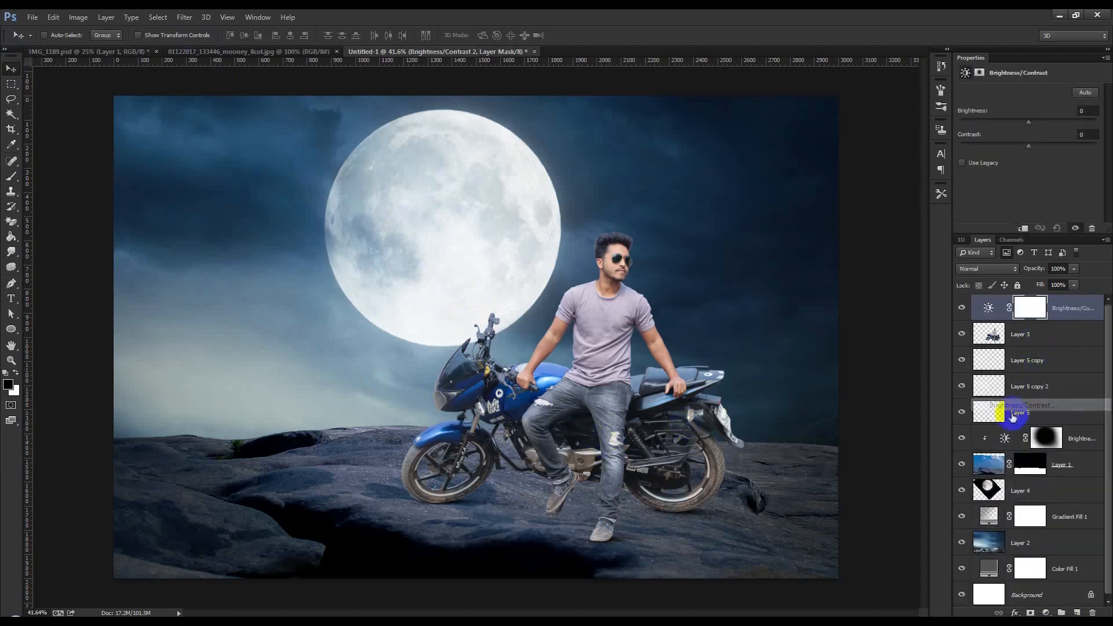
pyautogui.rightClick(1058, 308)
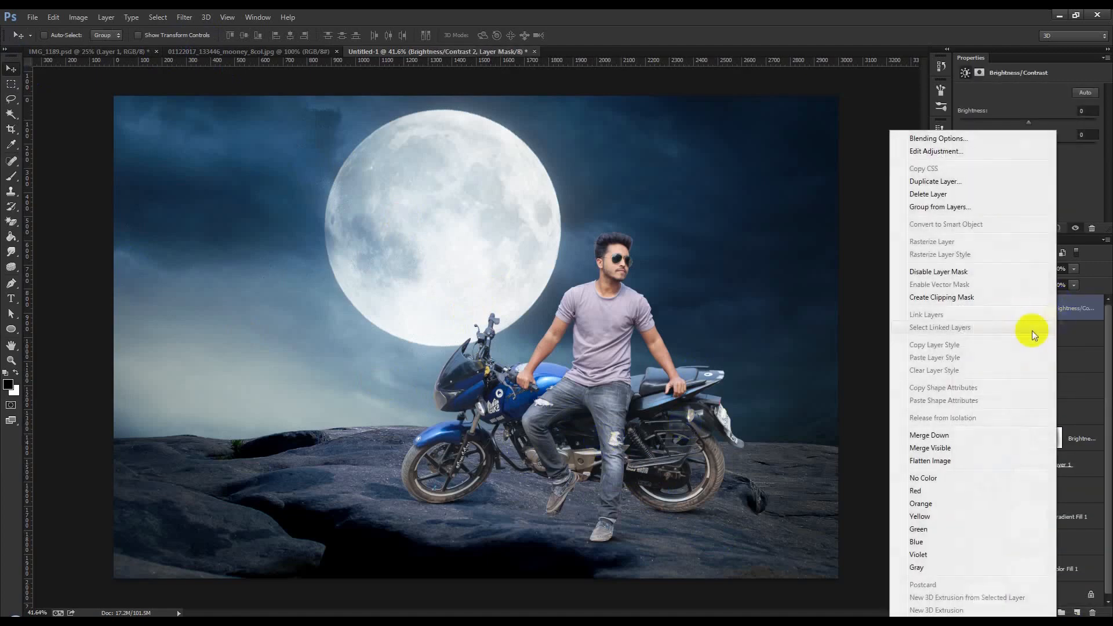
pyautogui.click(956, 297)
pyautogui.moveTo(1023, 121); pyautogui.dragTo(962, 125)
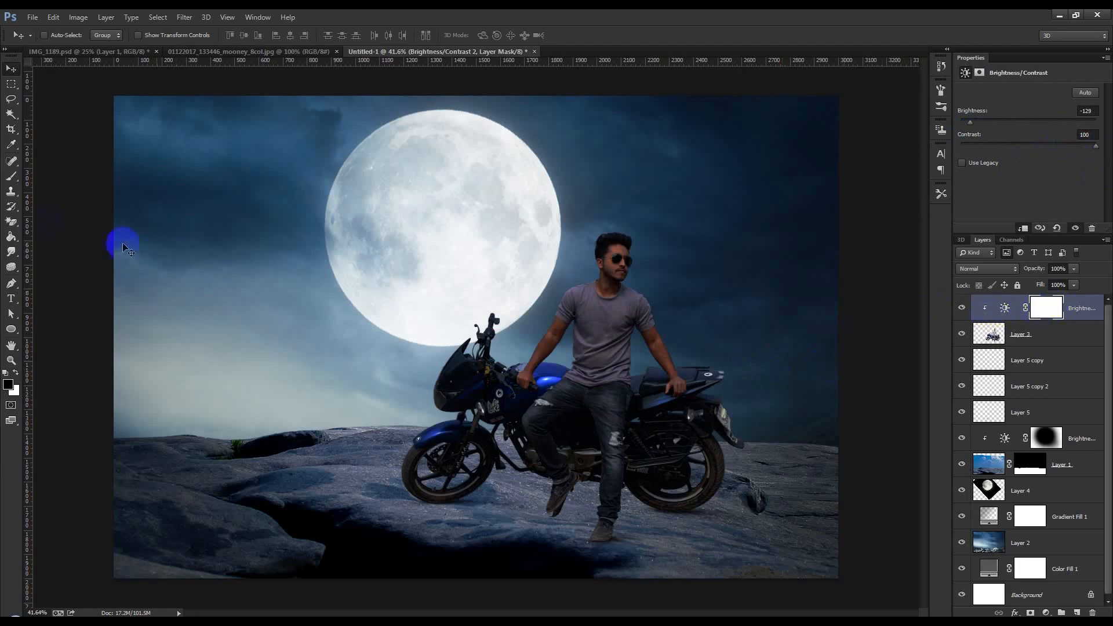
# Step: Mask the new adjustment off the man's head and upper body with a soft black brush at 29% opacity, reduced to 700 px
pyautogui.click(12, 183)
pyautogui.moveTo(550, 293)
pyautogui.mouseDown()
pyautogui.moveTo(557, 251)
pyautogui.moveTo(497, 244)
pyautogui.moveTo(393, 313)
pyautogui.moveTo(396, 323)
pyautogui.mouseUp()
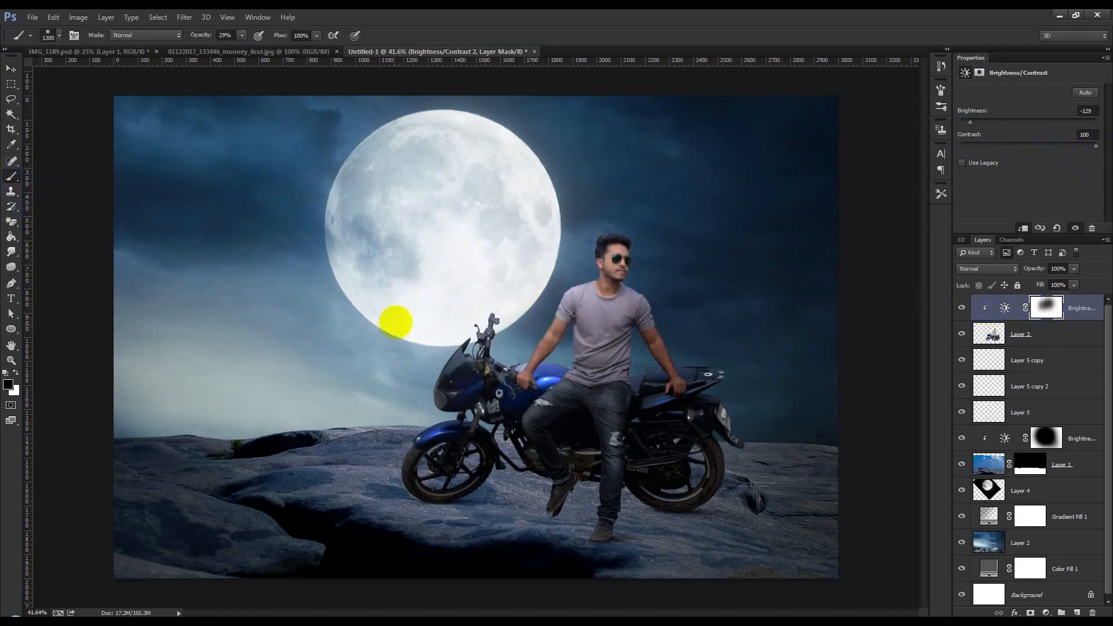
pyautogui.press('[')
pyautogui.press('[')
pyautogui.press('[')
pyautogui.press('[')
pyautogui.press('[')
pyautogui.press('[')
pyautogui.moveTo(633, 324); pyautogui.dragTo(656, 312)
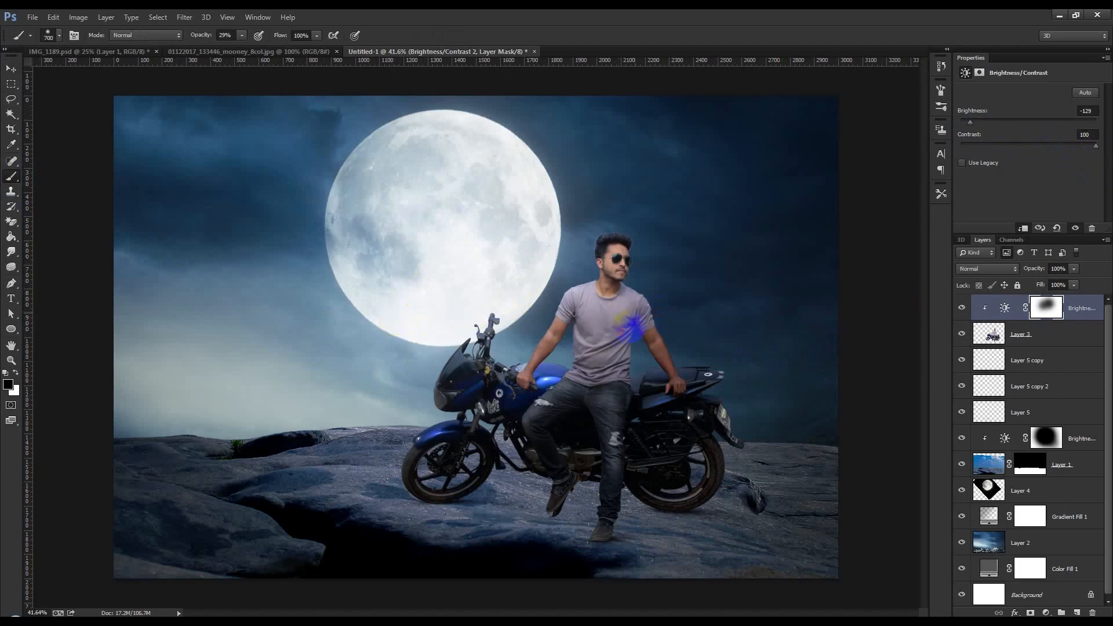
# Step: Paint moonlit edges into the adjustment's mask along the man's shoulder and the handlebars and front fairing, using a 200 px brush at 100% opacity
pyautogui.press('[')
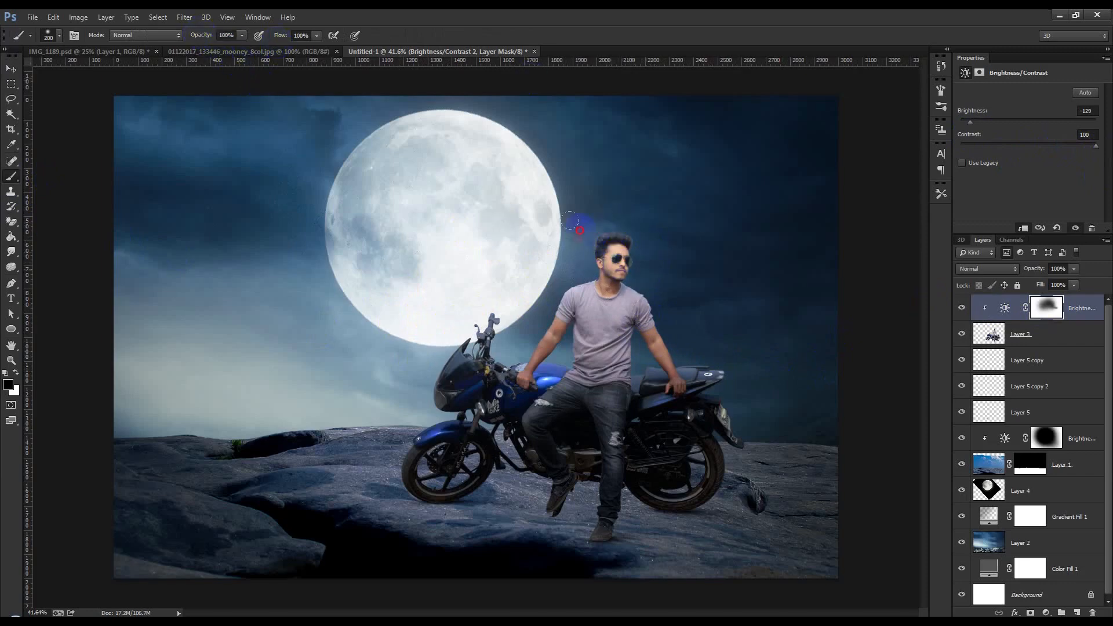
pyautogui.scroll(5, 620, 278)
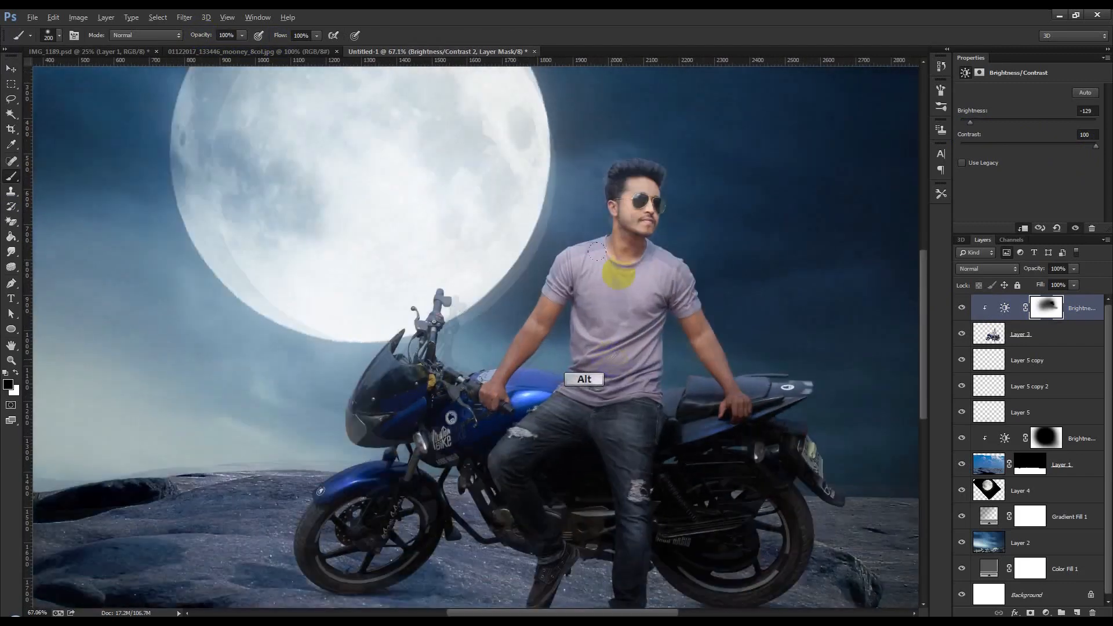
pyautogui.moveTo(546, 260); pyautogui.dragTo(525, 239)
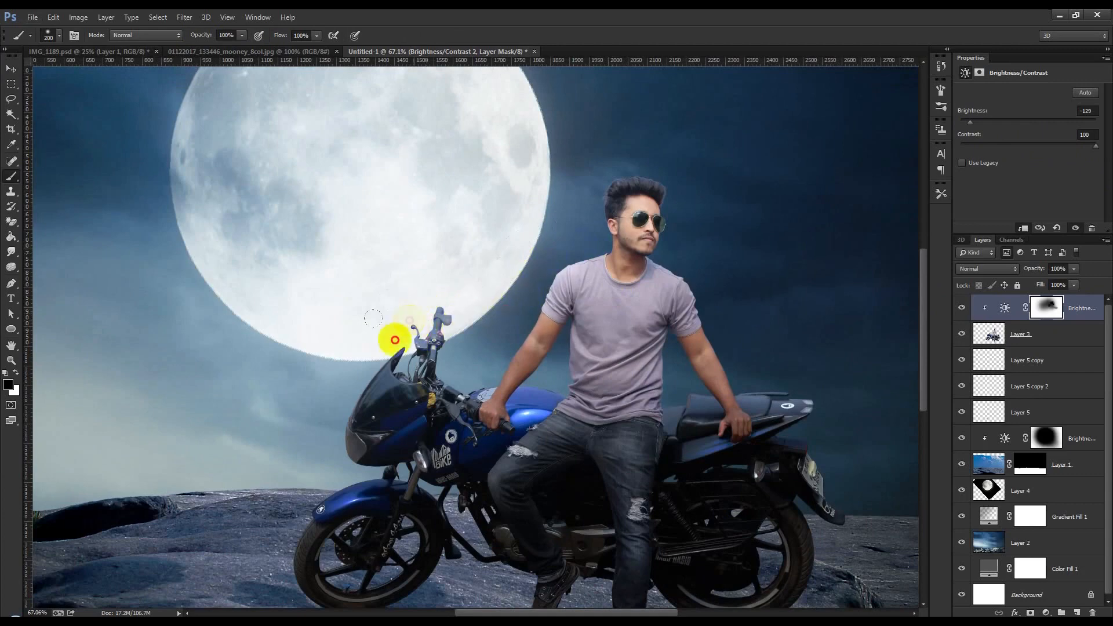
pyautogui.moveTo(400, 310); pyautogui.dragTo(465, 173)
pyautogui.moveTo(374, 342)
pyautogui.mouseDown()
pyautogui.moveTo(346, 383)
pyautogui.moveTo(338, 448)
pyautogui.mouseUp()
pyautogui.hotkey('ctrl', 'z')
pyautogui.moveTo(376, 343)
pyautogui.mouseDown()
pyautogui.moveTo(489, 298)
pyautogui.moveTo(617, 301)
pyautogui.moveTo(508, 345)
pyautogui.moveTo(546, 421)
pyautogui.mouseUp()
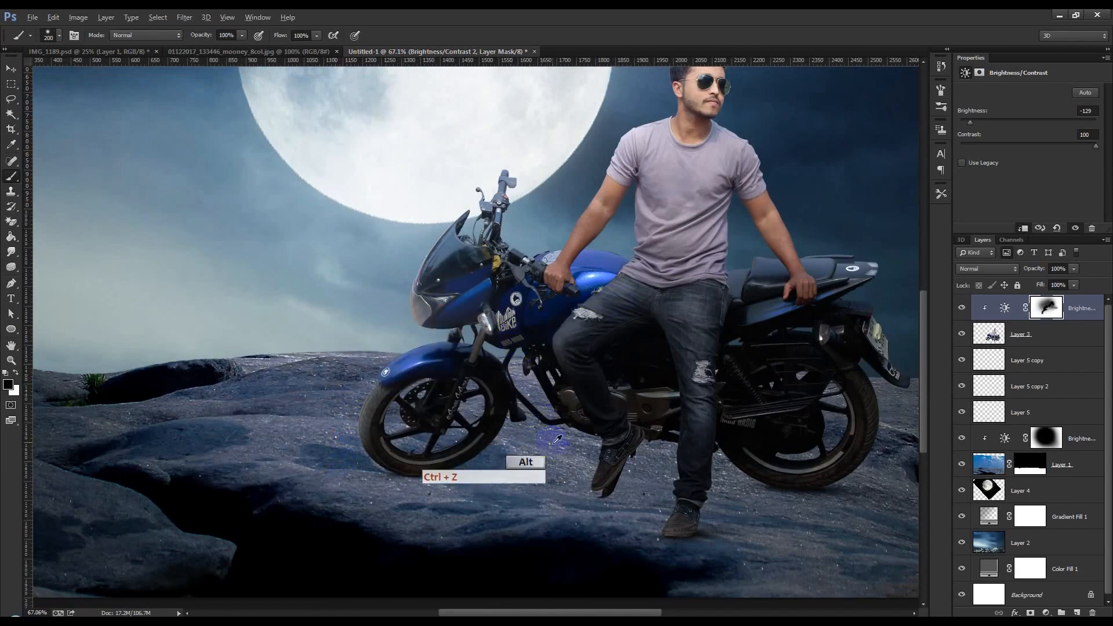
# Step: Brush the darkening off the man's arms and the motorcycle's seat, and undo the stroke beside the tail
pyautogui.scroll(2, 557, 440)
pyautogui.scroll(2, 633, 322)
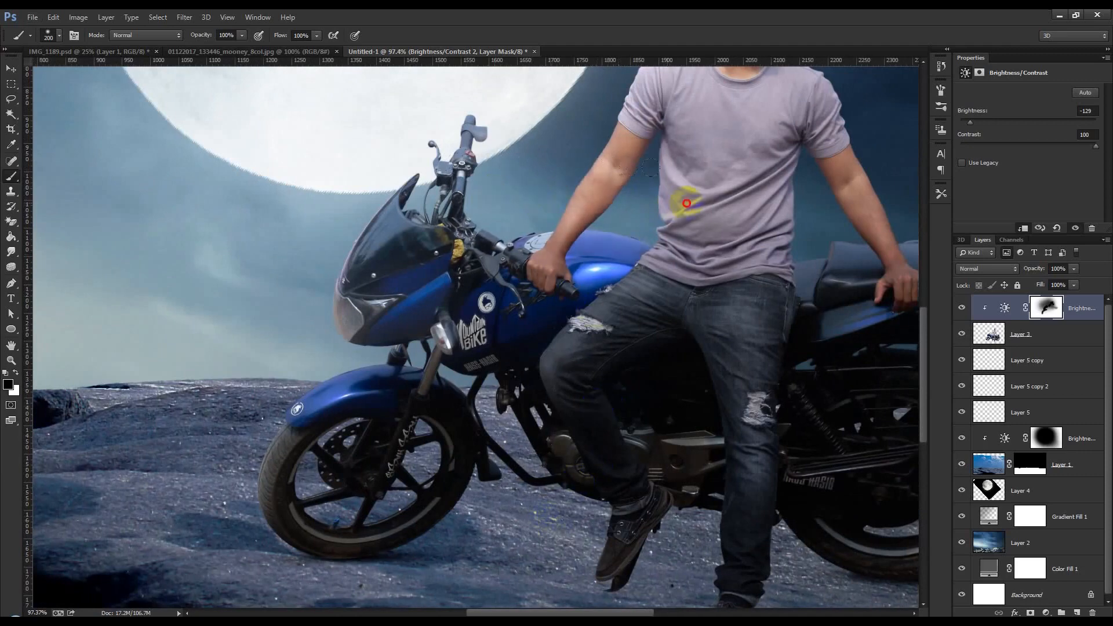
pyautogui.moveTo(845, 174); pyautogui.dragTo(632, 191)
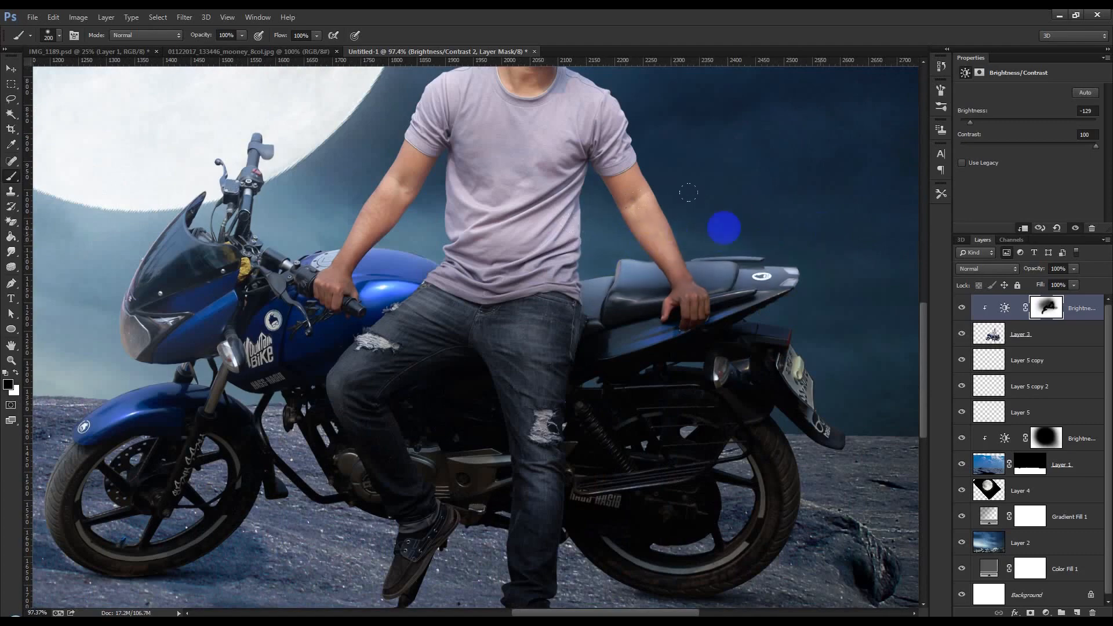
pyautogui.scroll(-2, 734, 285)
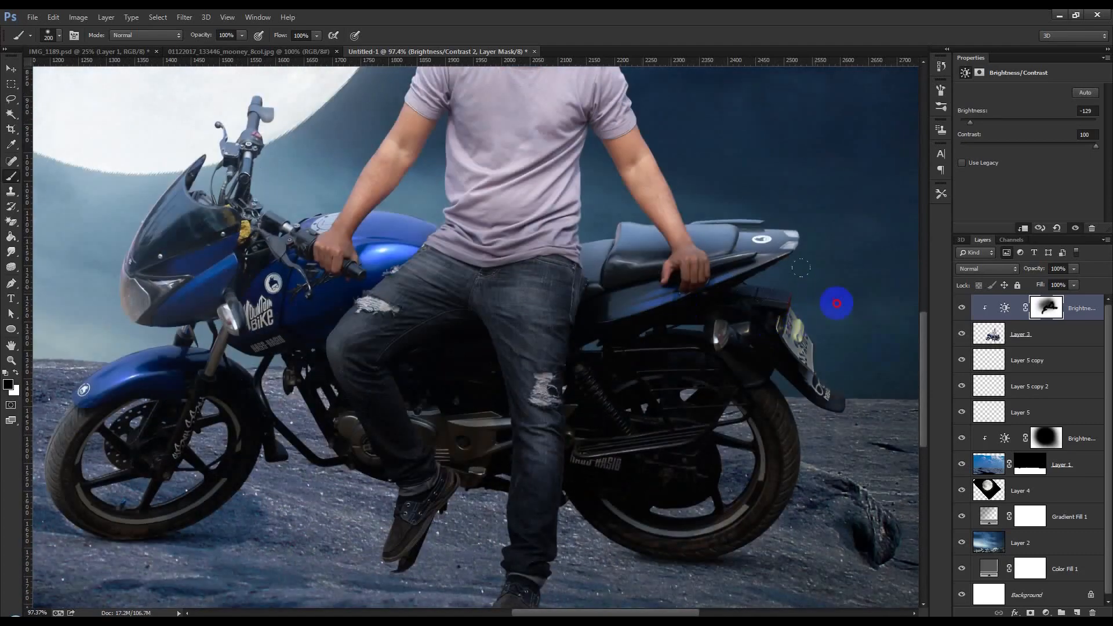
pyautogui.click(837, 303)
pyautogui.hotkey('ctrl', 'z')
# Step: Brush the adjustment's mask lightly around the man's shoes with a 125 px brush at 25% opacity
pyautogui.scroll(-2, 896, 409)
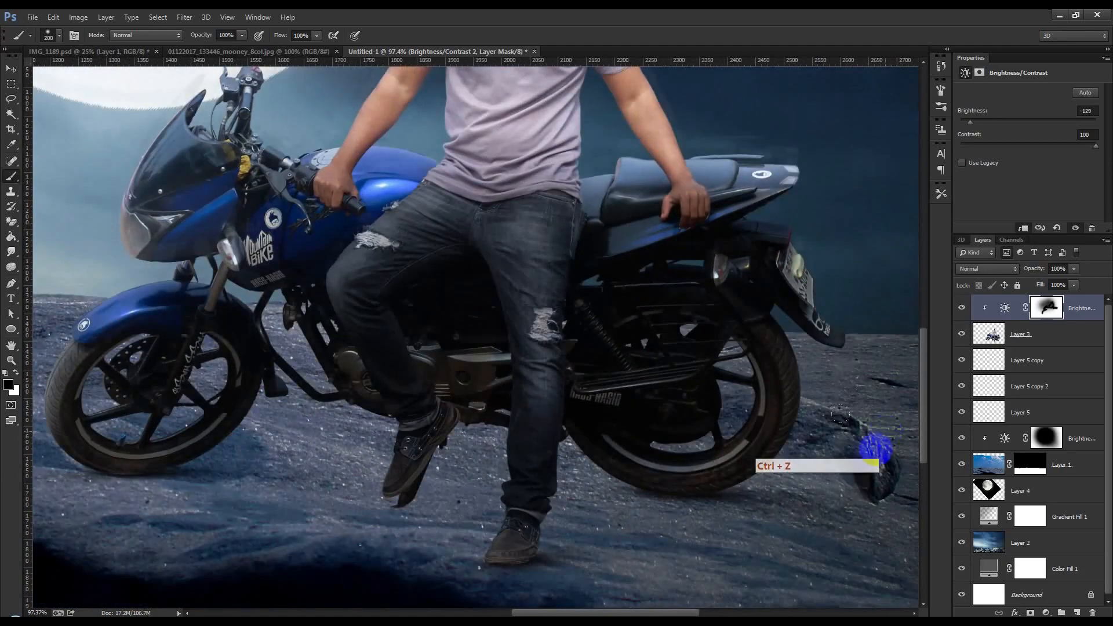
pyautogui.scroll(-1, 885, 431)
pyautogui.scroll(4, 728, 455)
pyautogui.moveTo(512, 451); pyautogui.dragTo(811, 417)
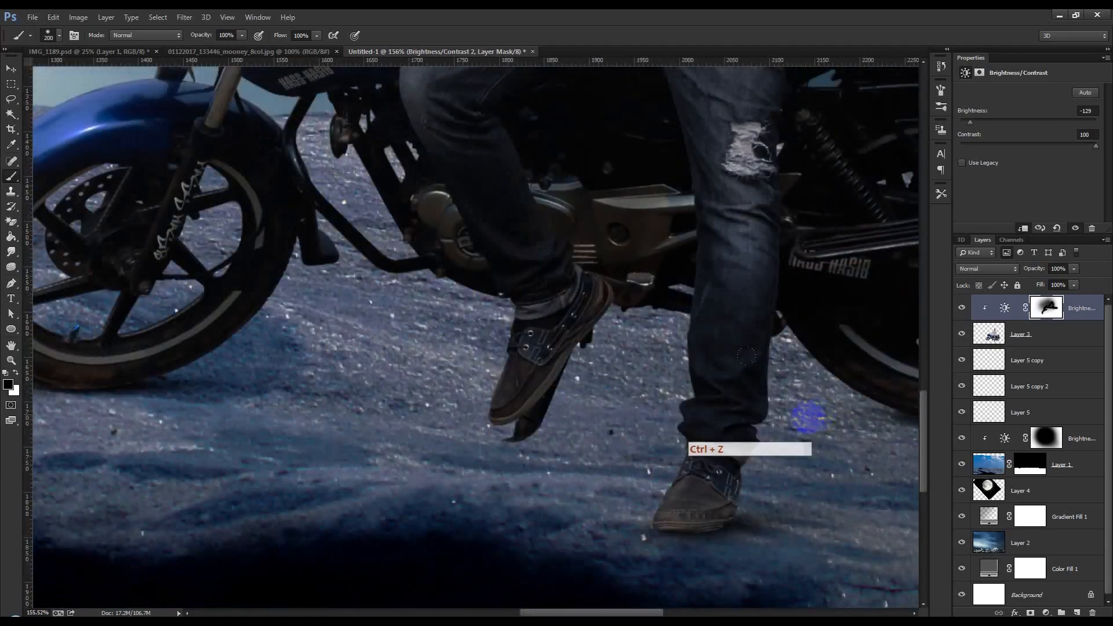
pyautogui.scroll(-2, 809, 417)
pyautogui.scroll(1, 509, 468)
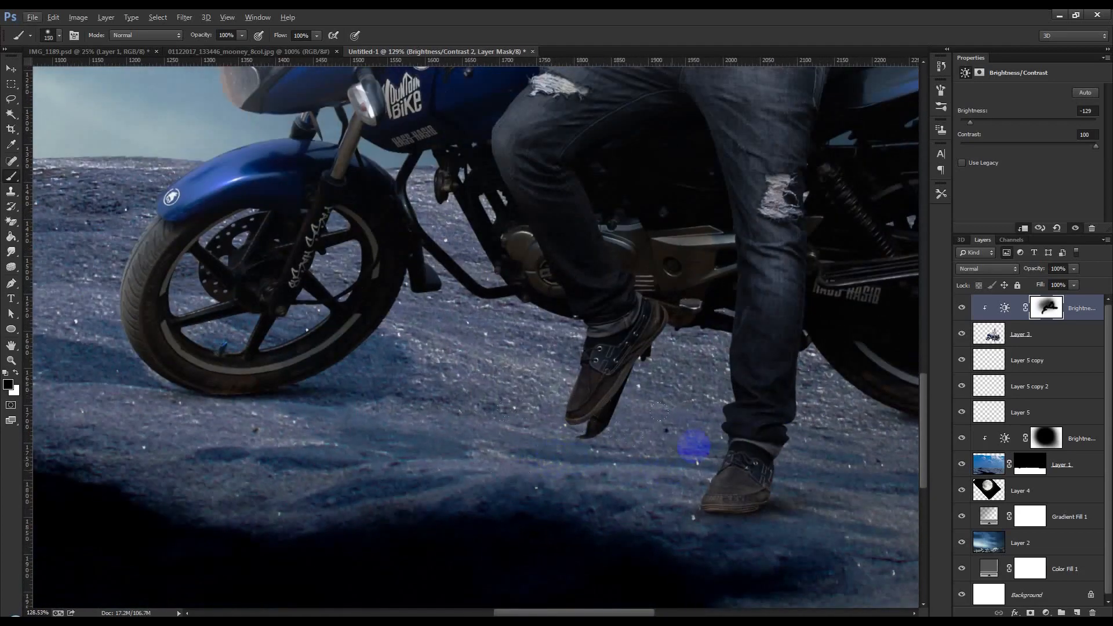
pyautogui.moveTo(195, 36); pyautogui.dragTo(159, 38)
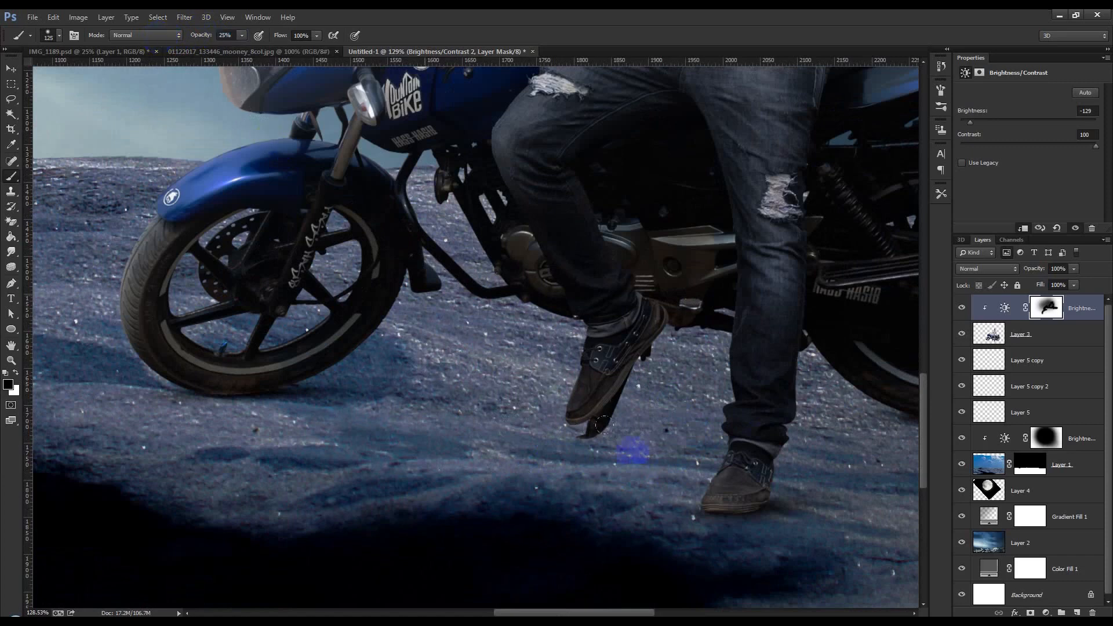
pyautogui.moveTo(680, 471); pyautogui.dragTo(697, 462)
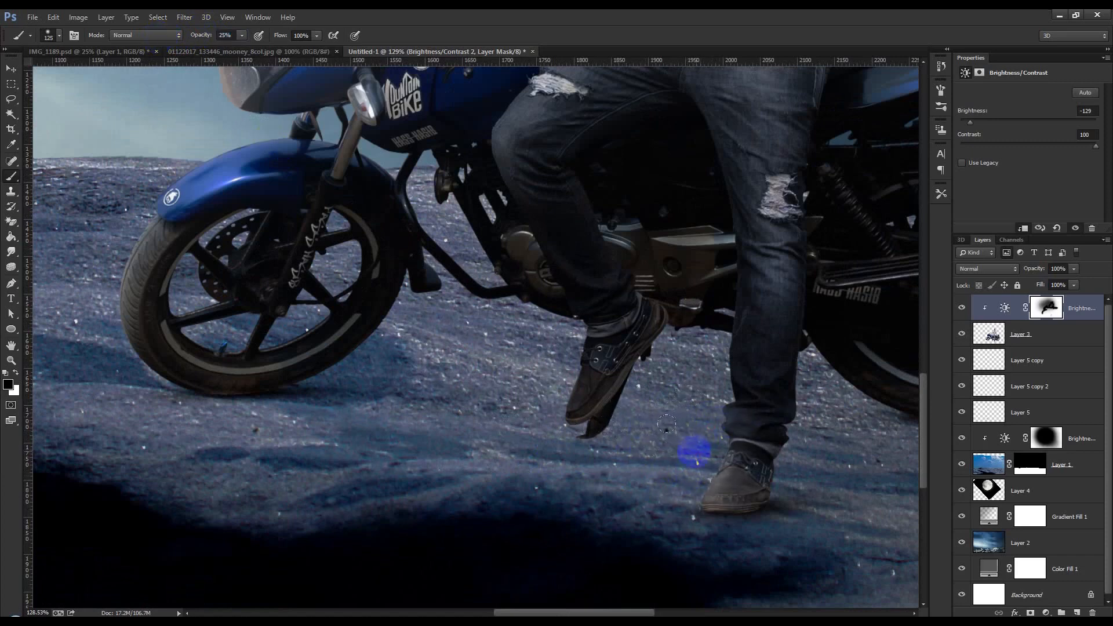
# Step: Undo the last mask strokes near the shoes and brush softly over the motorcycle's front end
pyautogui.hotkey('ctrl', 'alt', 'z')
pyautogui.hotkey('ctrl', 'alt', 'z')
pyautogui.hotkey('ctrl', 'z')
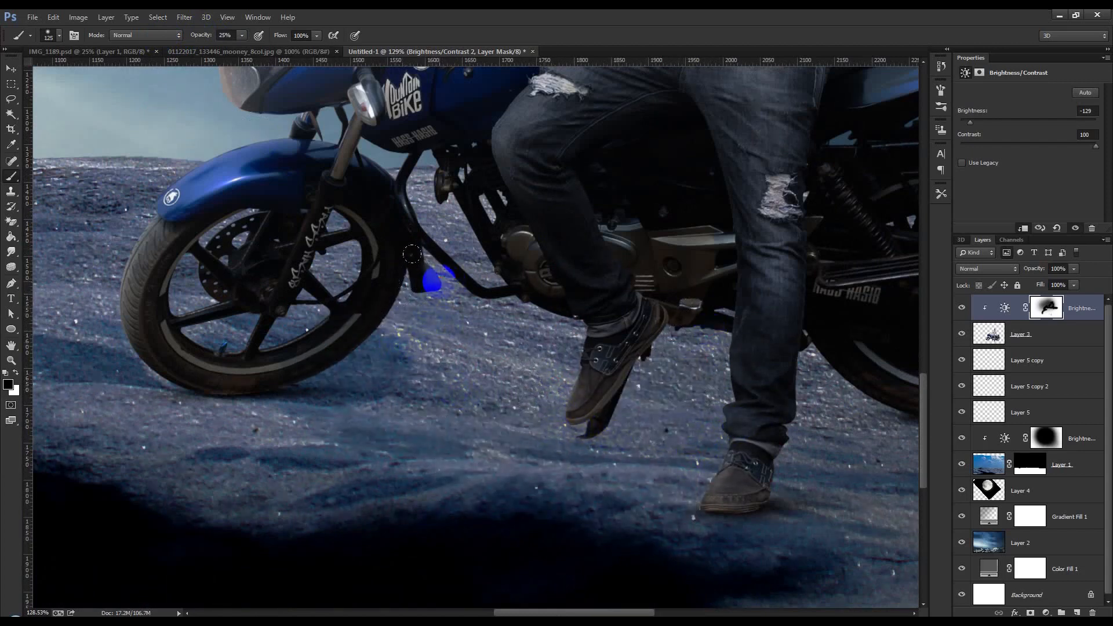
pyautogui.moveTo(550, 414); pyautogui.dragTo(640, 567)
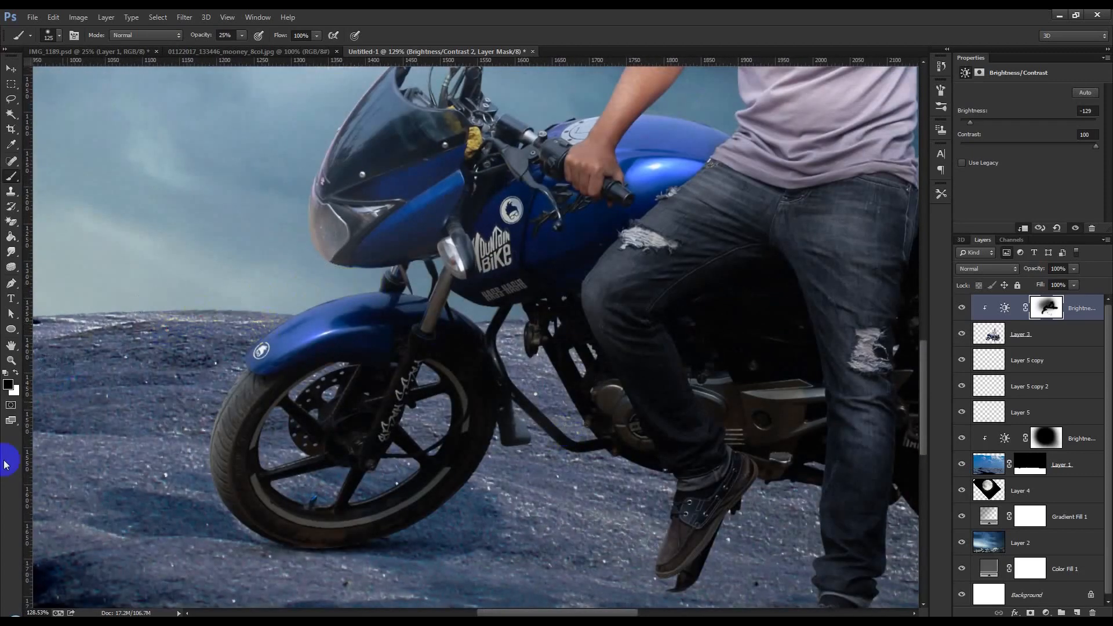
pyautogui.moveTo(348, 184)
pyautogui.mouseDown()
pyautogui.moveTo(432, 186)
pyautogui.moveTo(382, 227)
pyautogui.mouseUp()
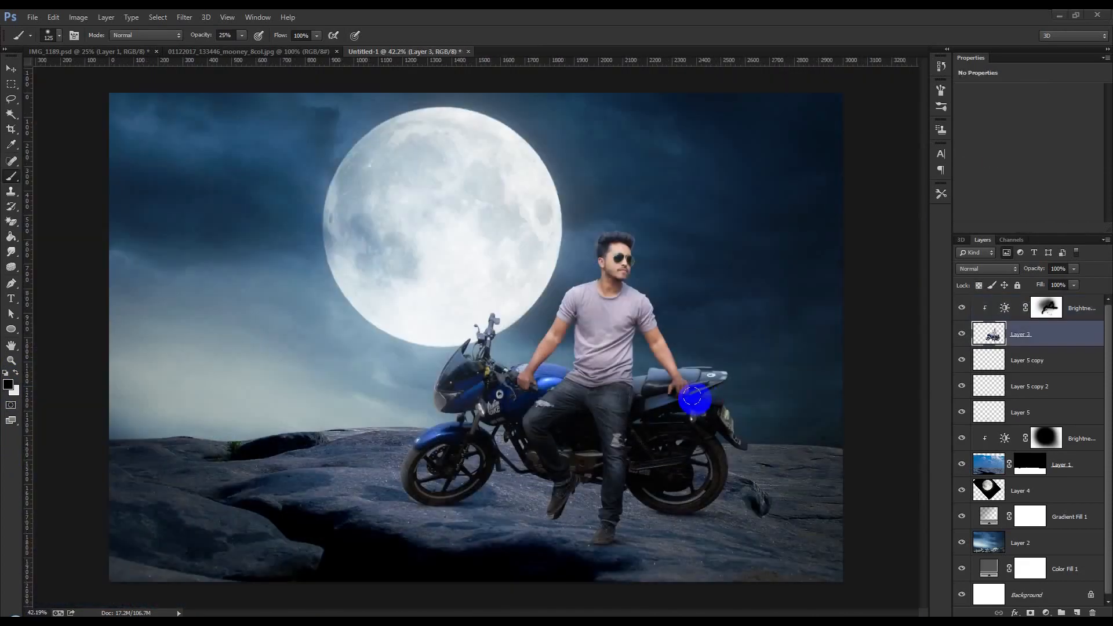
# Step: Try to cover the leftover blue patch between the front wheel's spokes on the motorcycle layer with a 45 px black brush
pyautogui.scroll(5, 440, 476)
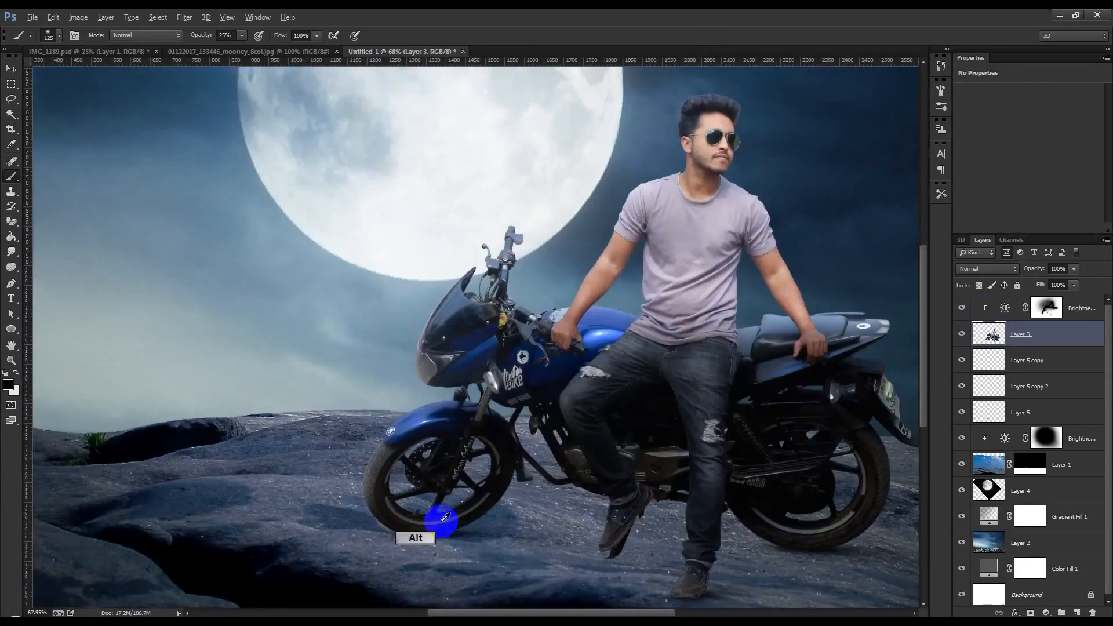
pyautogui.scroll(1, 428, 508)
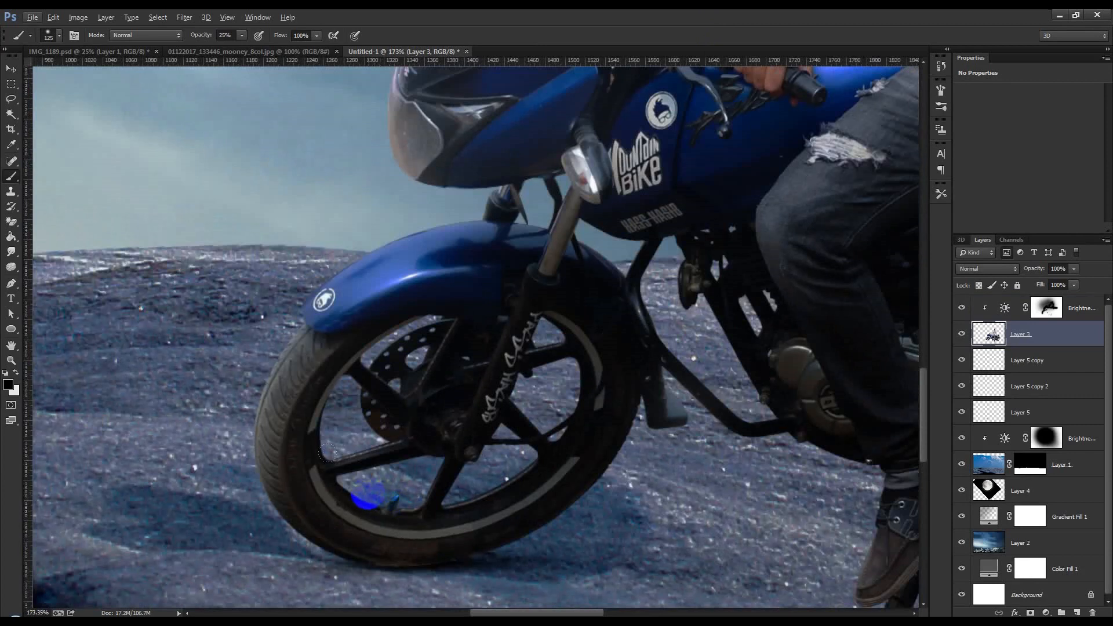
pyautogui.press('[')
pyautogui.press('[')
pyautogui.click(364, 487)
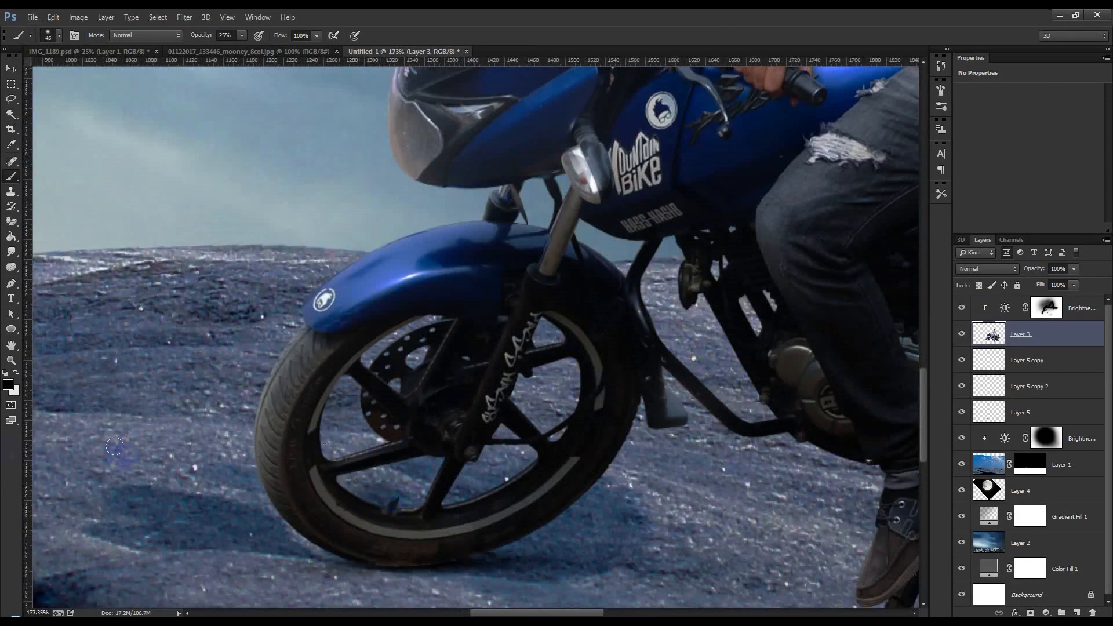
pyautogui.click(18, 374)
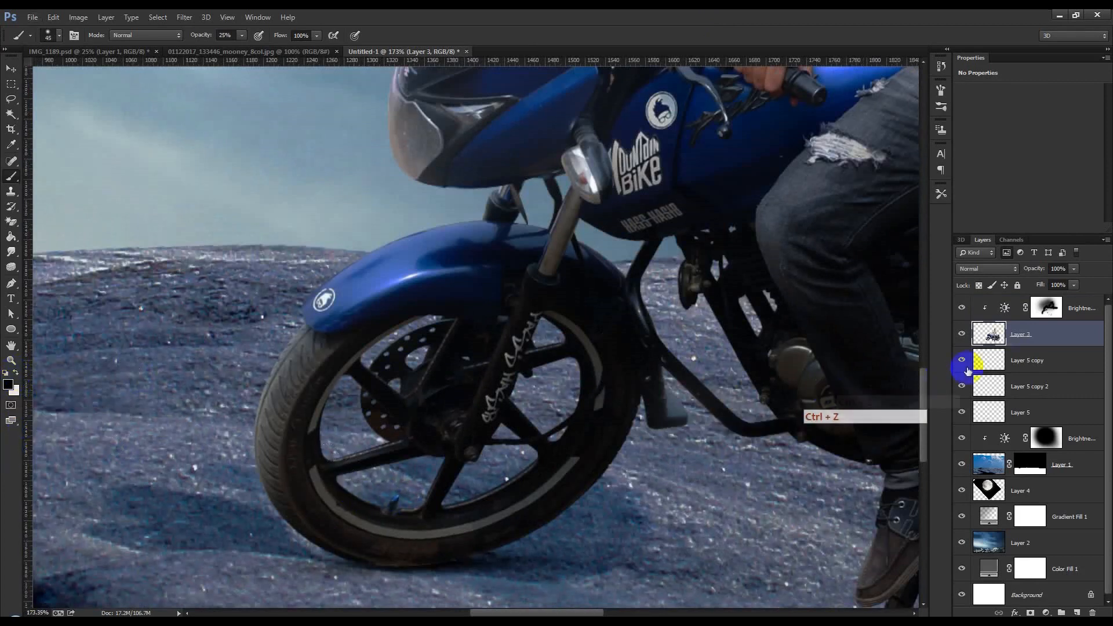
# Step: Undo the last strokes on the motorcycle's Brightness/Contrast mask and brush black at 25% opacity around the front wheel's spokes and lower frame
pyautogui.click(1046, 308)
pyautogui.hotkey('ctrl', 'z')
pyautogui.hotkey('ctrl', 'z')
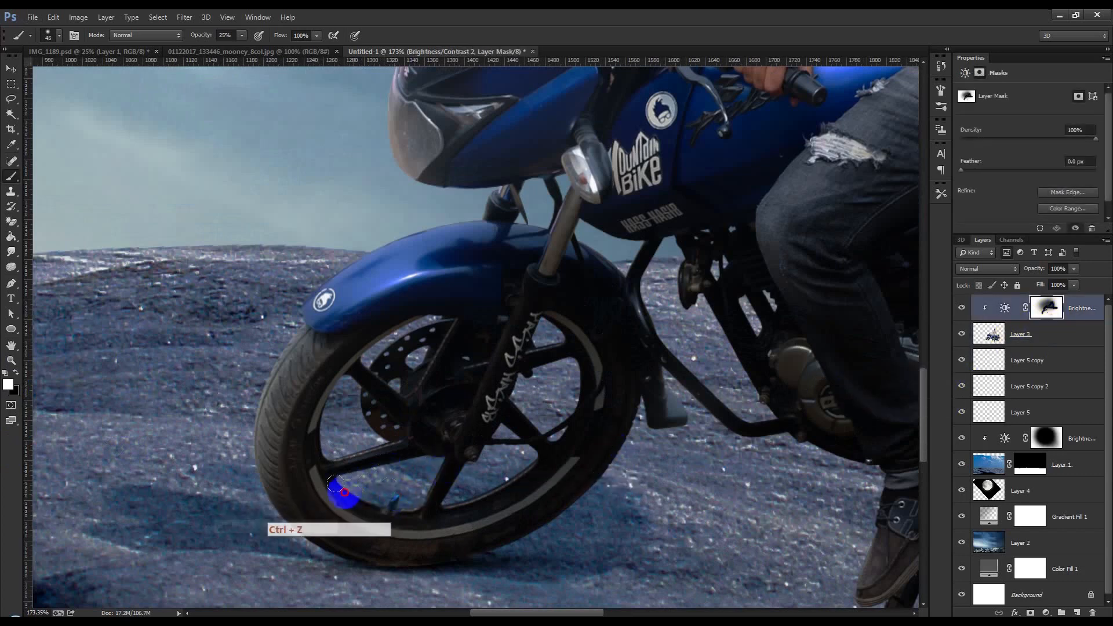
pyautogui.click(22, 375)
pyautogui.click(338, 479)
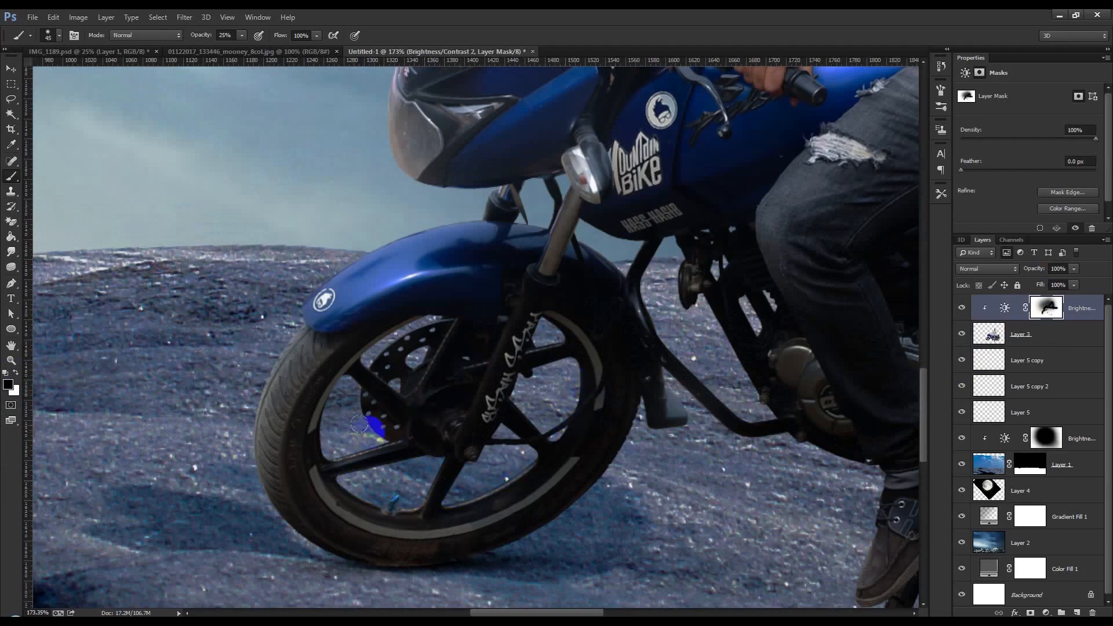
pyautogui.moveTo(362, 391)
pyautogui.mouseDown()
pyautogui.moveTo(371, 350)
pyautogui.moveTo(395, 364)
pyautogui.moveTo(386, 381)
pyautogui.moveTo(399, 362)
pyautogui.moveTo(527, 328)
pyautogui.moveTo(602, 388)
pyautogui.moveTo(683, 385)
pyautogui.moveTo(755, 412)
pyautogui.moveTo(717, 390)
pyautogui.mouseUp()
pyautogui.moveTo(752, 311); pyautogui.dragTo(755, 334)
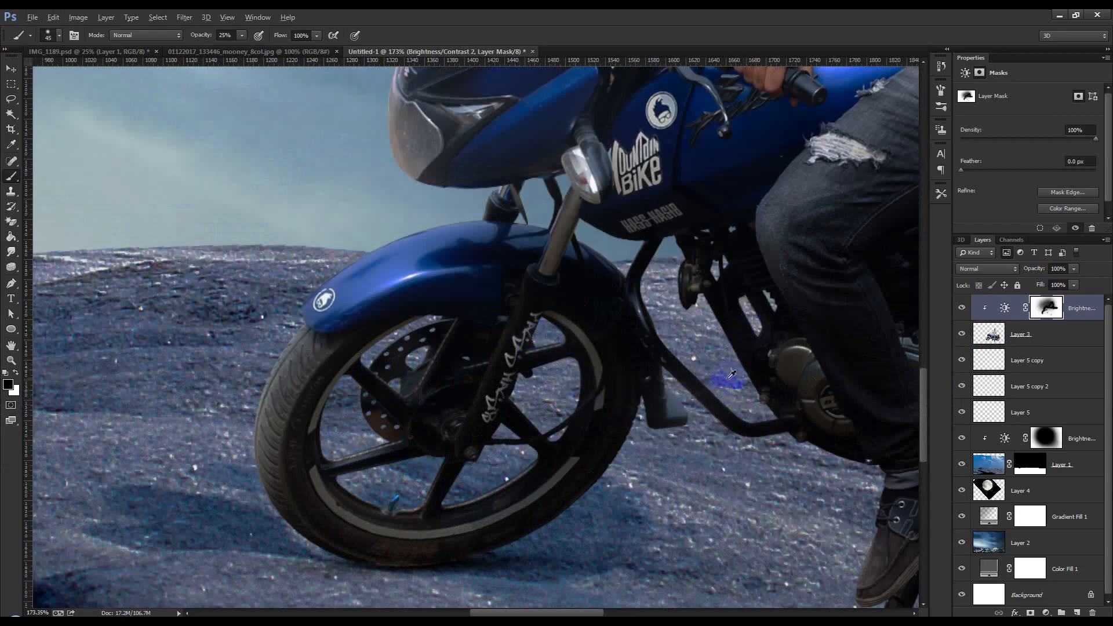
pyautogui.scroll(-4, 725, 389)
pyautogui.moveTo(618, 277); pyautogui.dragTo(599, 274)
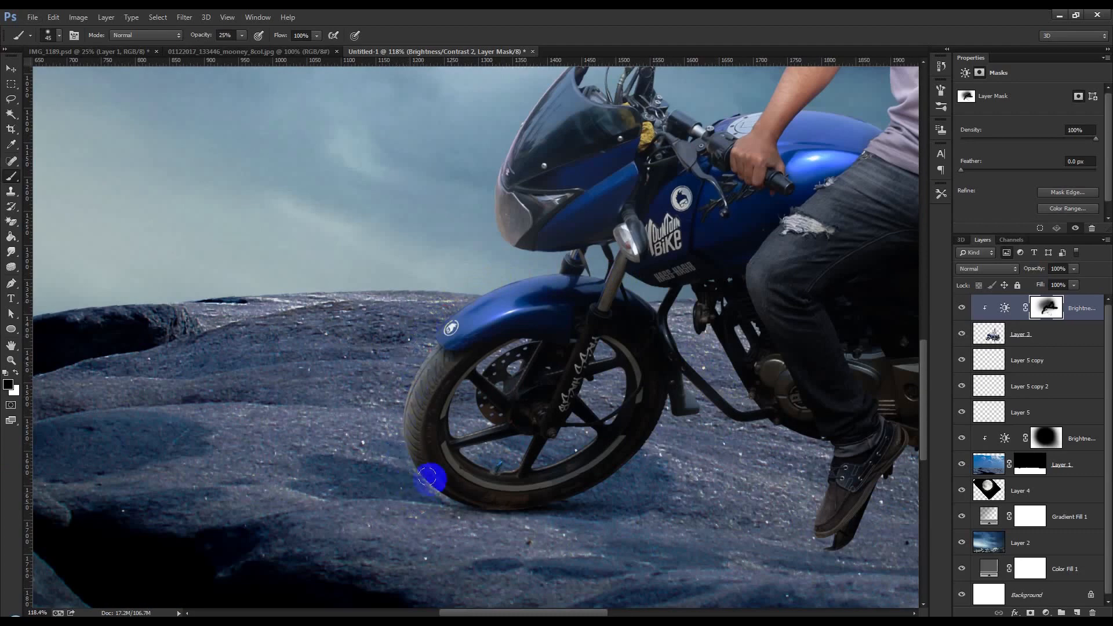
pyautogui.scroll(3, 558, 255)
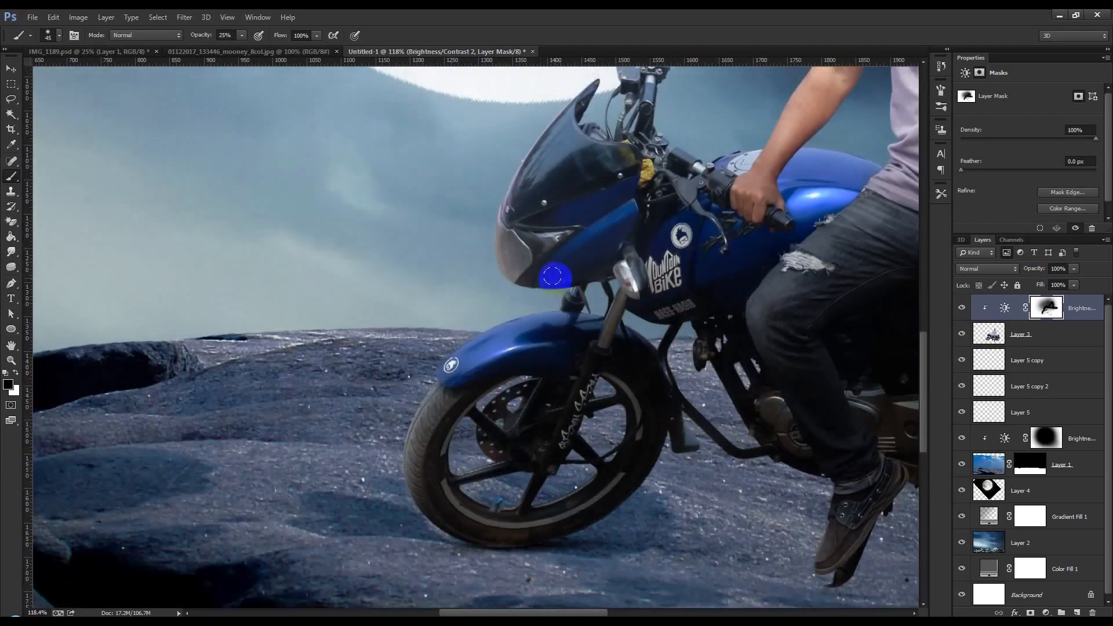
pyautogui.scroll(2, 631, 154)
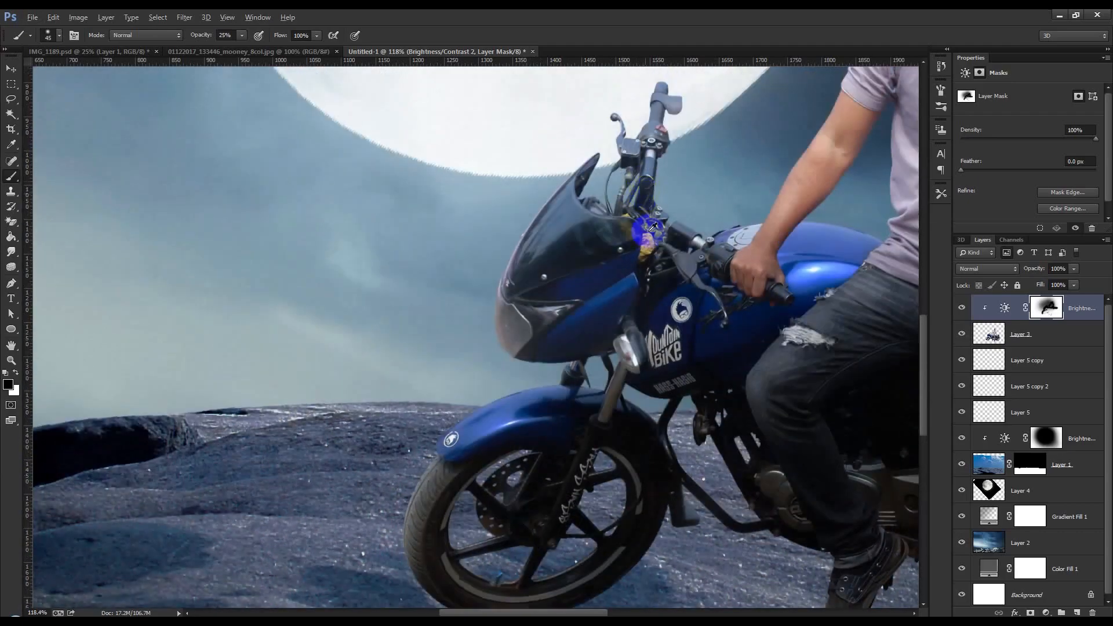
# Step: Add a new layer above Layer 5 copy and paint one black dot on it with a 45 px brush at 100% opacity
pyautogui.keyDown('alt'); pyautogui.scroll(-6, 641, 231); pyautogui.keyUp('alt')
pyautogui.keyDown('alt'); pyautogui.scroll(1, 640, 293); pyautogui.keyUp('alt')
pyautogui.keyDown('alt'); pyautogui.scroll(1, 635, 305); pyautogui.keyUp('alt')
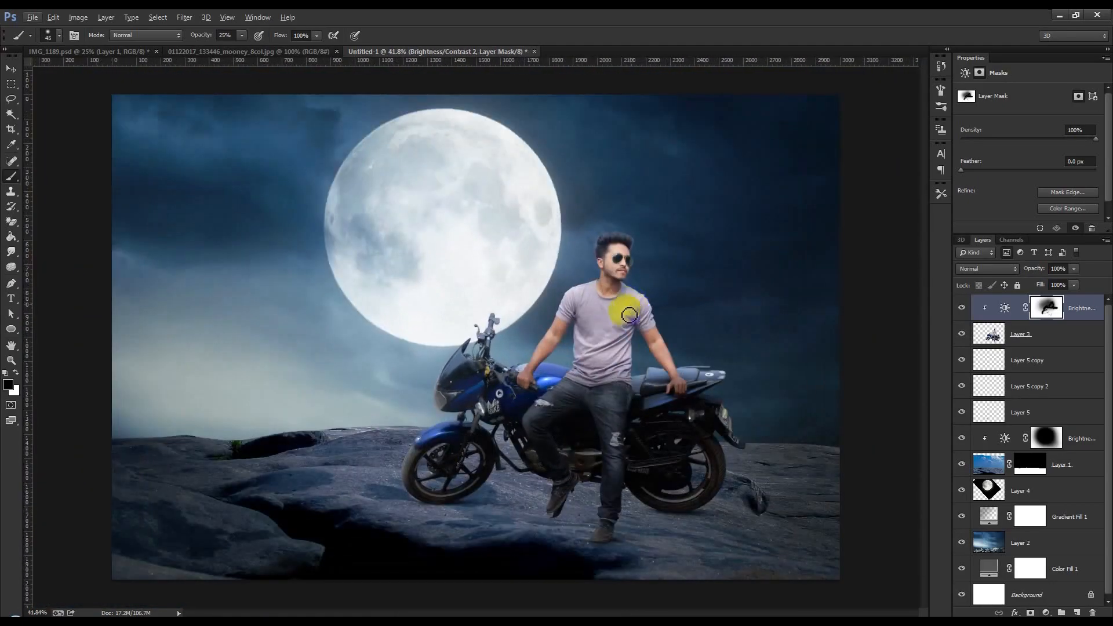
pyautogui.keyDown('alt'); pyautogui.scroll(4, 616, 541); pyautogui.keyUp('alt')
pyautogui.click(1051, 367)
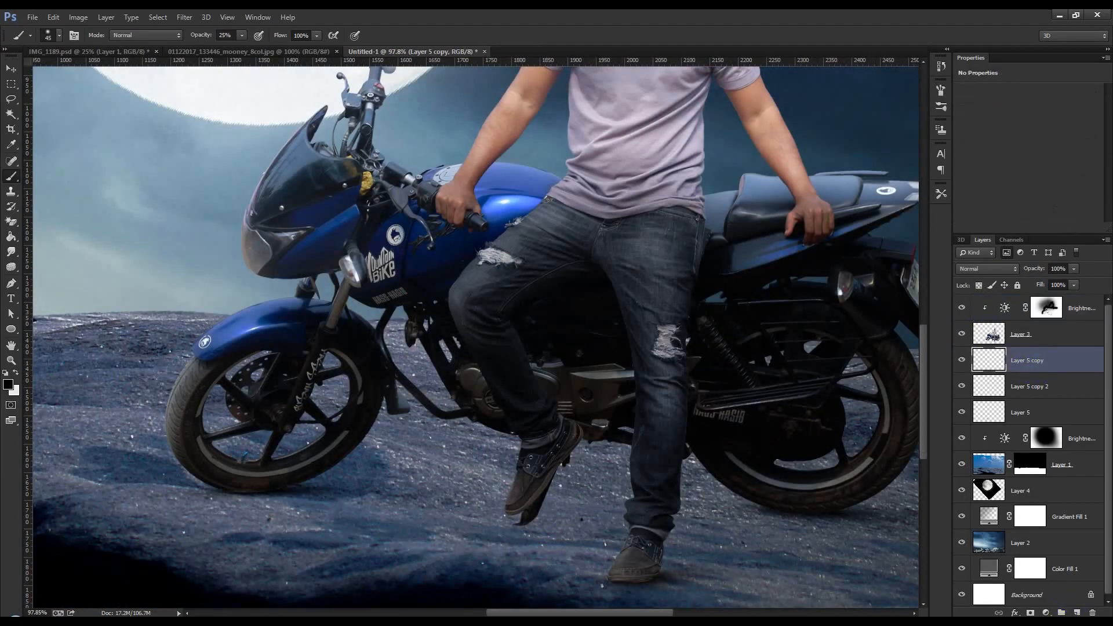
pyautogui.click(1076, 612)
pyautogui.keyDown('alt'); pyautogui.scroll(3, 412, 530); pyautogui.keyUp('alt')
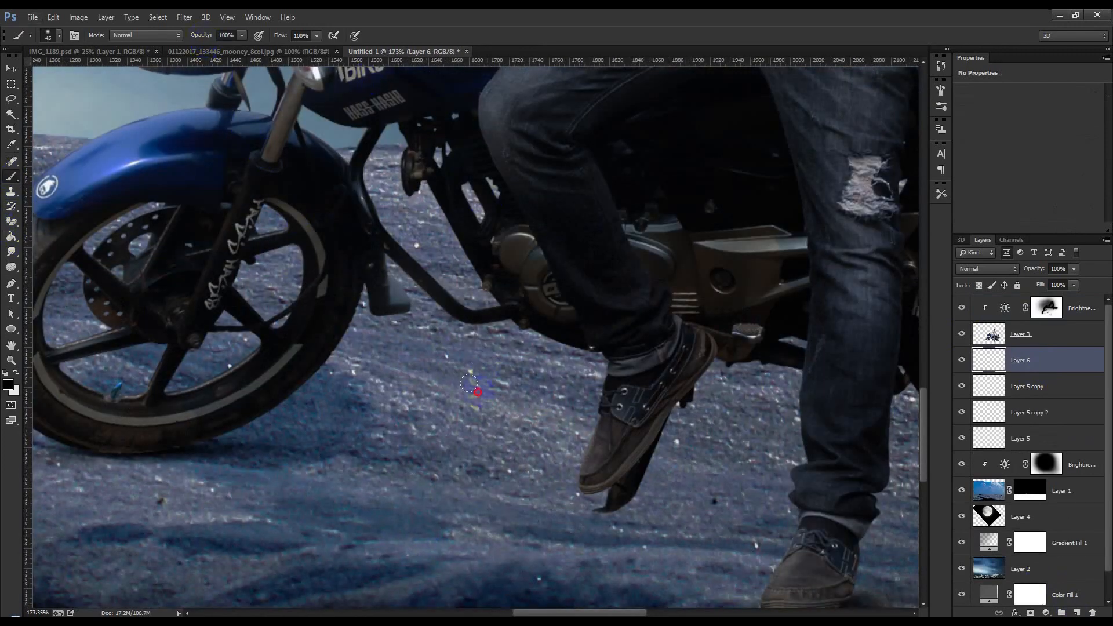
pyautogui.click(470, 384)
# Step: Flatten, stretch and slant the black dot into a thin contact shadow beneath the motorcycle's side stand
pyautogui.hotkey('ctrl', 't')
pyautogui.moveTo(474, 382)
pyautogui.mouseDown()
pyautogui.moveTo(629, 504)
pyautogui.moveTo(641, 544)
pyautogui.moveTo(636, 510)
pyautogui.moveTo(710, 533)
pyautogui.moveTo(652, 510)
pyautogui.moveTo(667, 528)
pyautogui.moveTo(739, 530)
pyautogui.moveTo(920, 576)
pyautogui.mouseUp()
pyautogui.hotkey('ctrl', 'z')
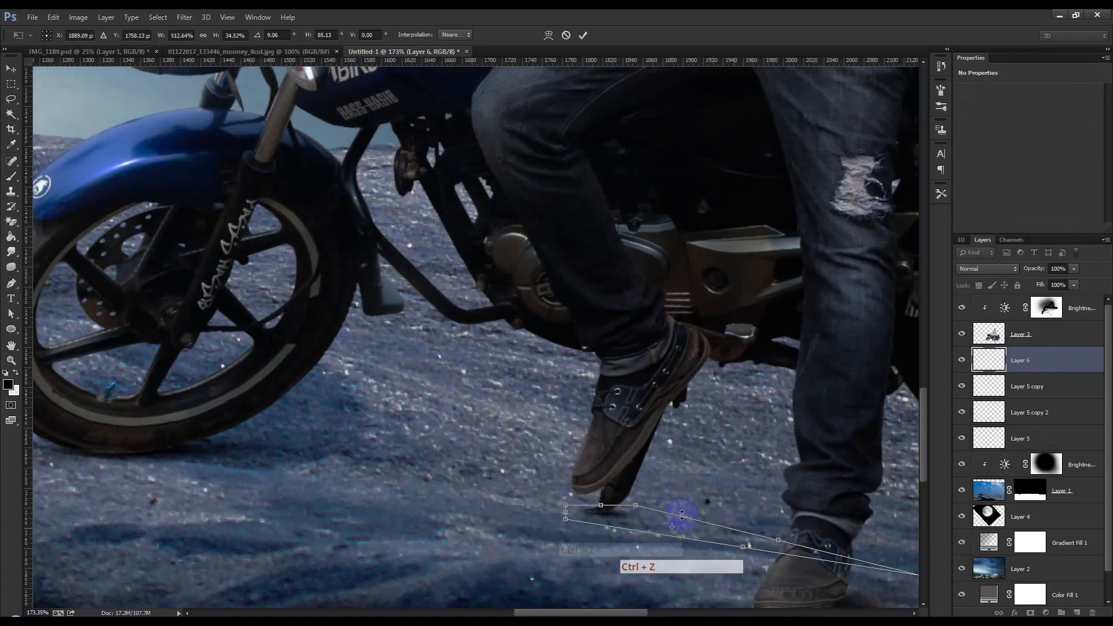
pyautogui.click(581, 35)
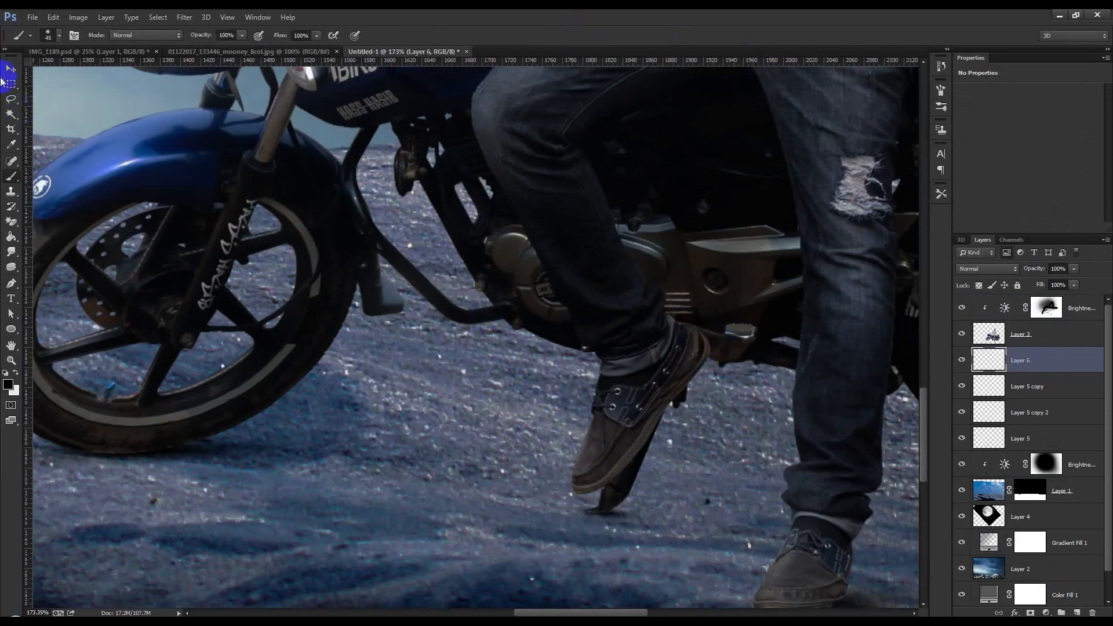
pyautogui.click(7, 70)
pyautogui.scroll(-6, 568, 380)
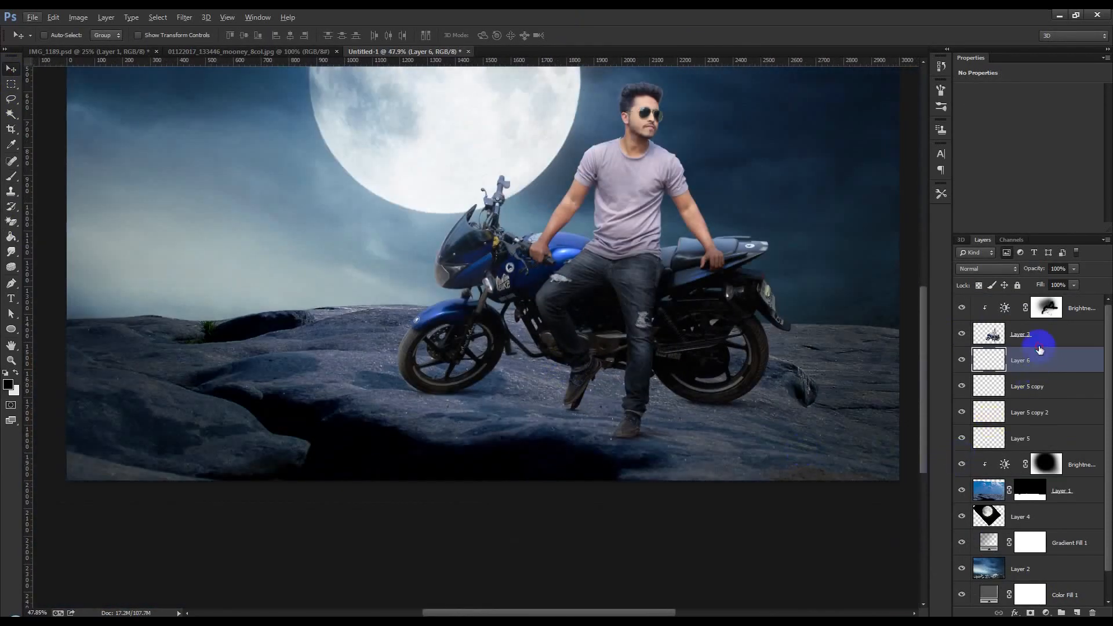
# Step: Duplicate the man-and-motorcycle layer and clip the top Brightness/Contrast adjustment to the copy
pyautogui.click(1042, 341)
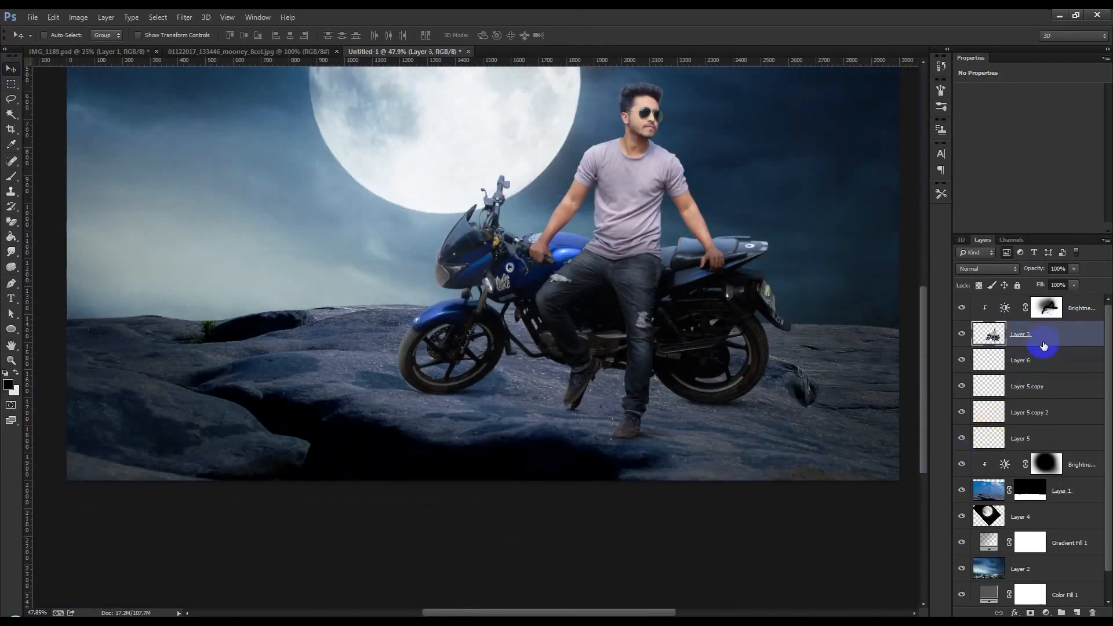
pyautogui.rightClick(1045, 344)
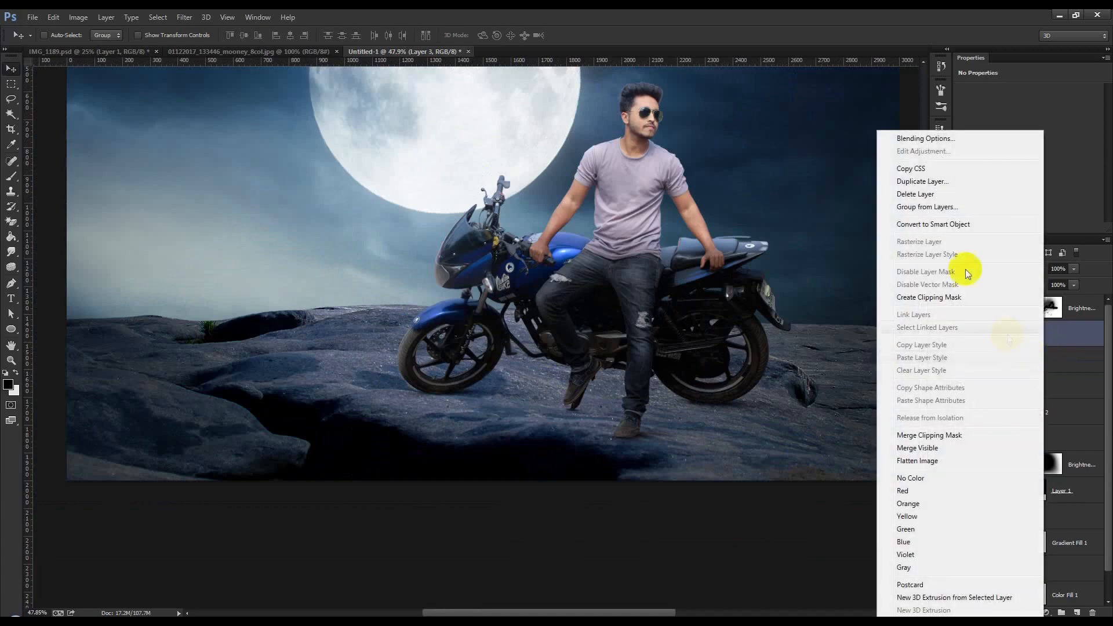
pyautogui.click(924, 179)
pyautogui.click(661, 199)
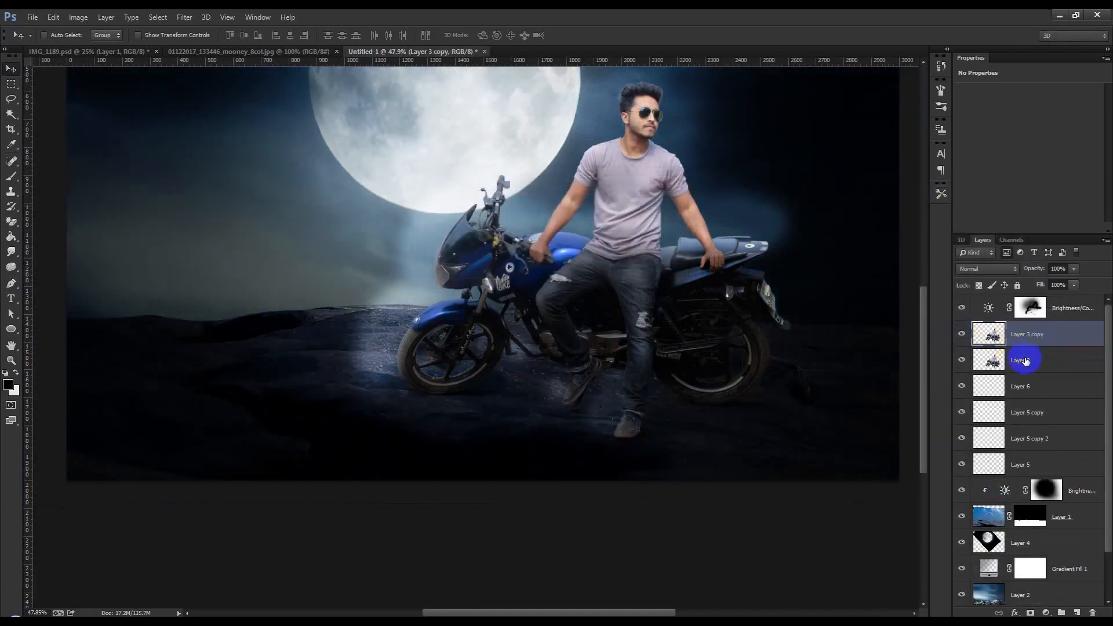
pyautogui.keyDown('alt'); pyautogui.click(1033, 320); pyautogui.keyUp('alt')
# Step: Turn the original Layer 3 solid black with a Hue/Saturation lightness of -100
pyautogui.click(1037, 355)
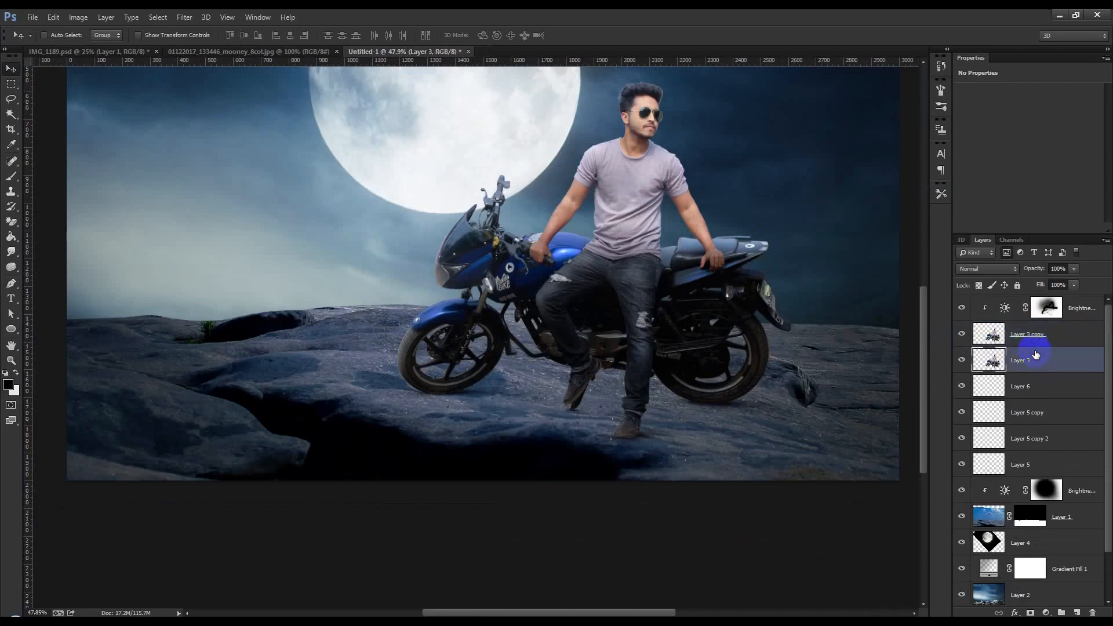
pyautogui.scroll(-2, 733, 381)
pyautogui.click(78, 16)
pyautogui.moveTo(93, 42)
pyautogui.click(232, 111)
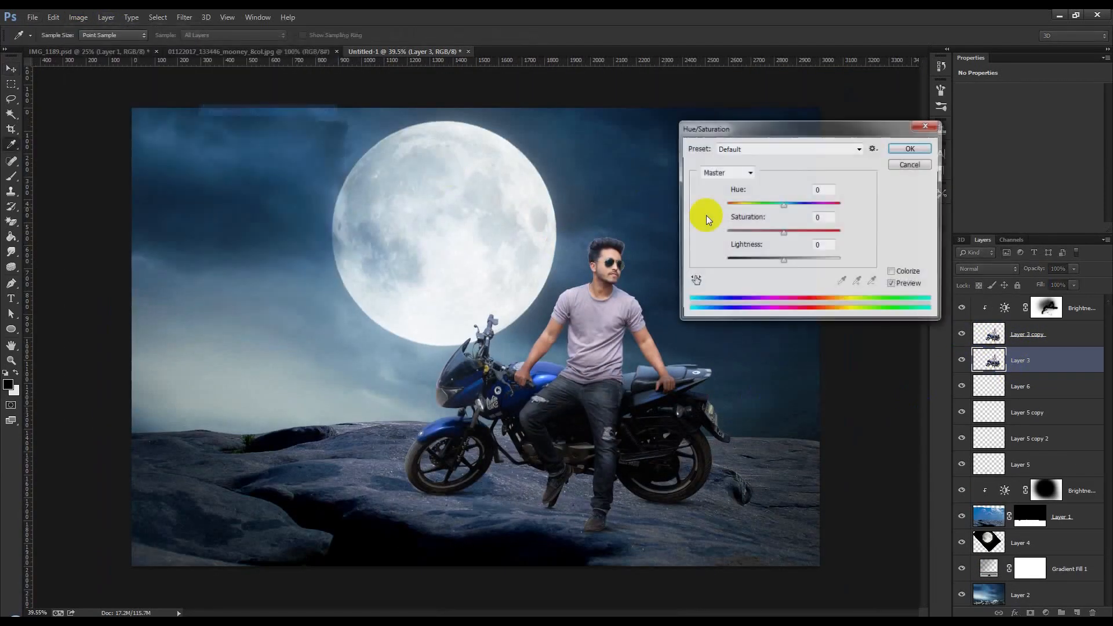
pyautogui.moveTo(783, 260); pyautogui.dragTo(627, 265)
pyautogui.click(915, 158)
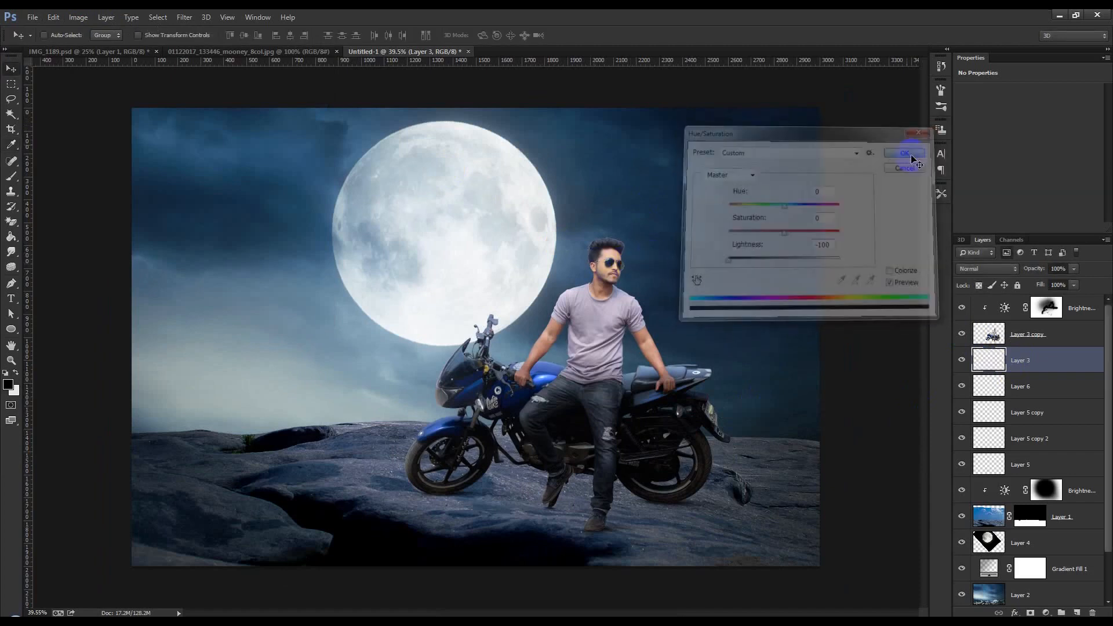
# Step: Flip the black silhouette downward with Free Transform and skew it across the rocks so it starts at the wheels and feet
pyautogui.hotkey('ctrl', 't')
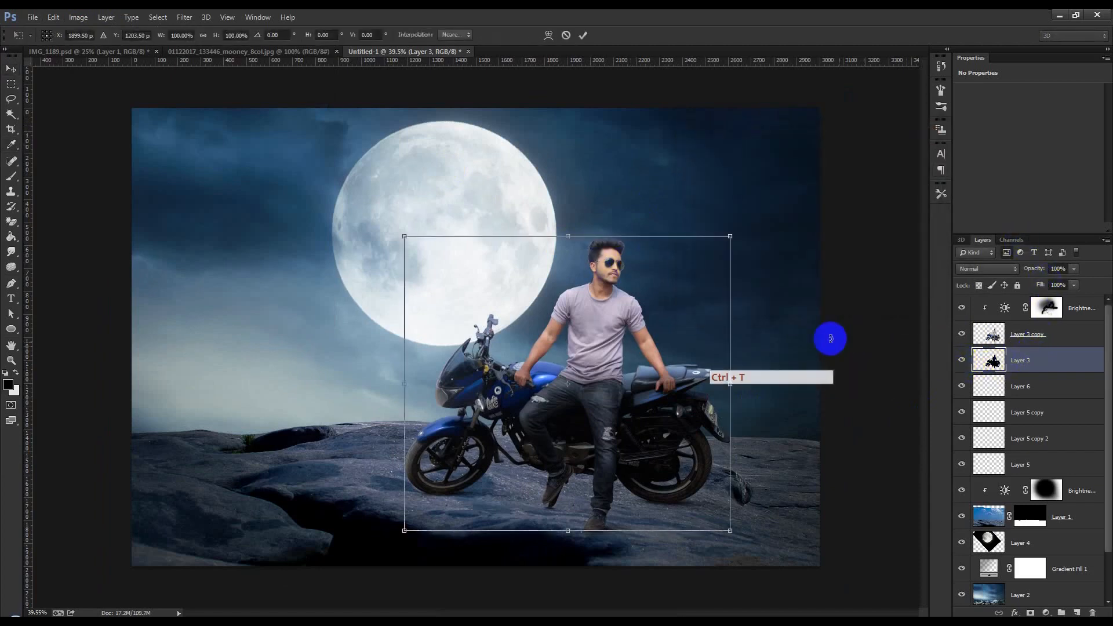
pyautogui.moveTo(569, 239); pyautogui.dragTo(635, 558)
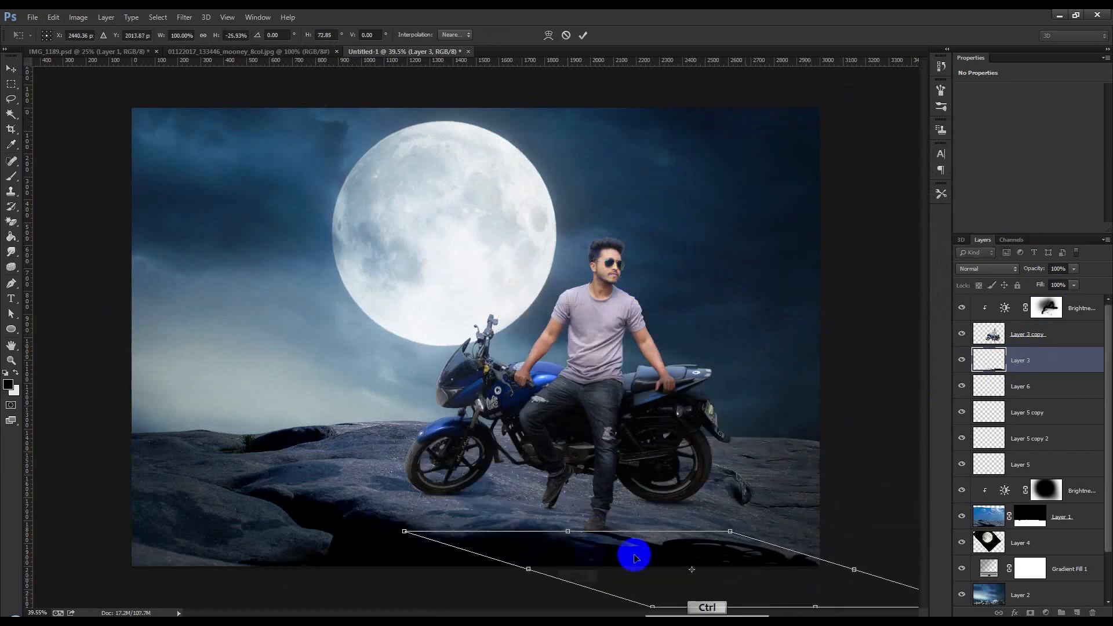
pyautogui.moveTo(404, 531); pyautogui.dragTo(392, 480)
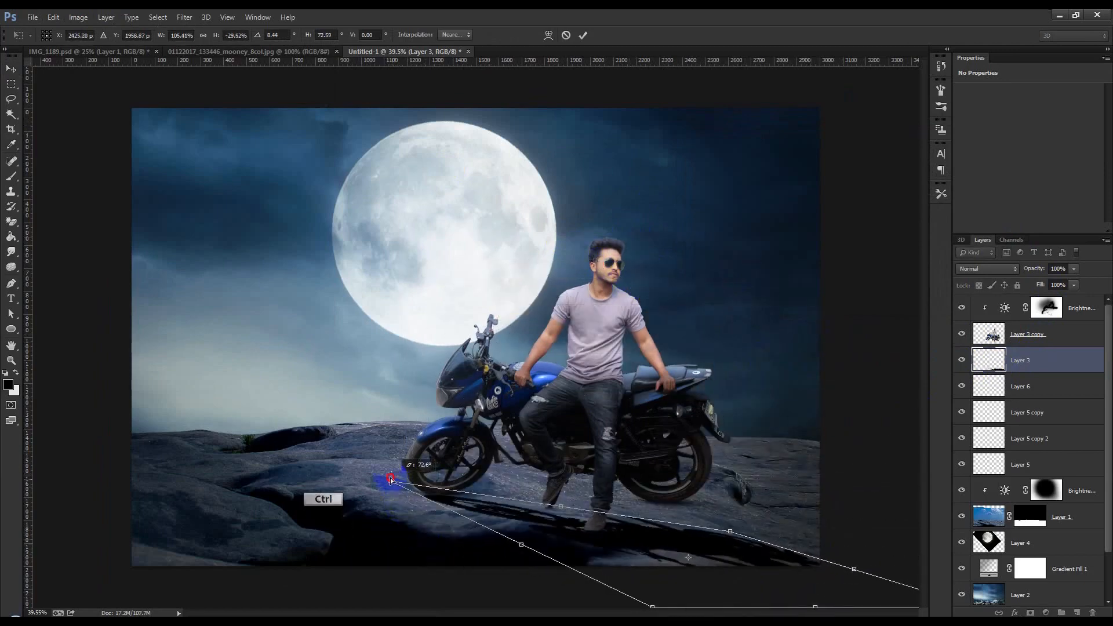
pyautogui.moveTo(730, 531); pyautogui.dragTo(707, 496)
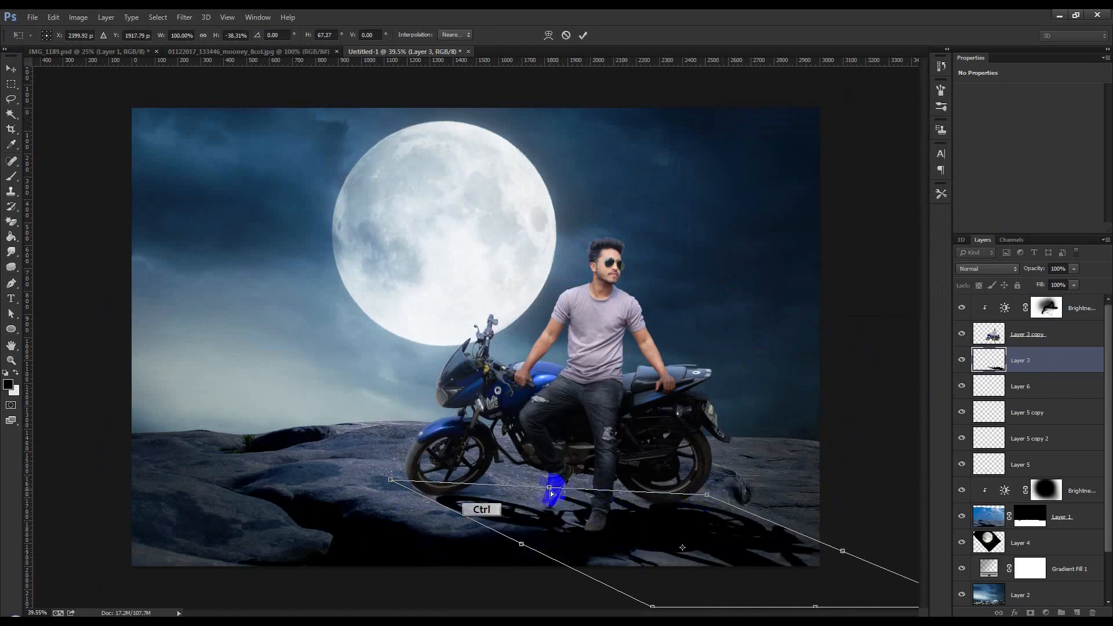
pyautogui.moveTo(548, 491); pyautogui.dragTo(537, 501)
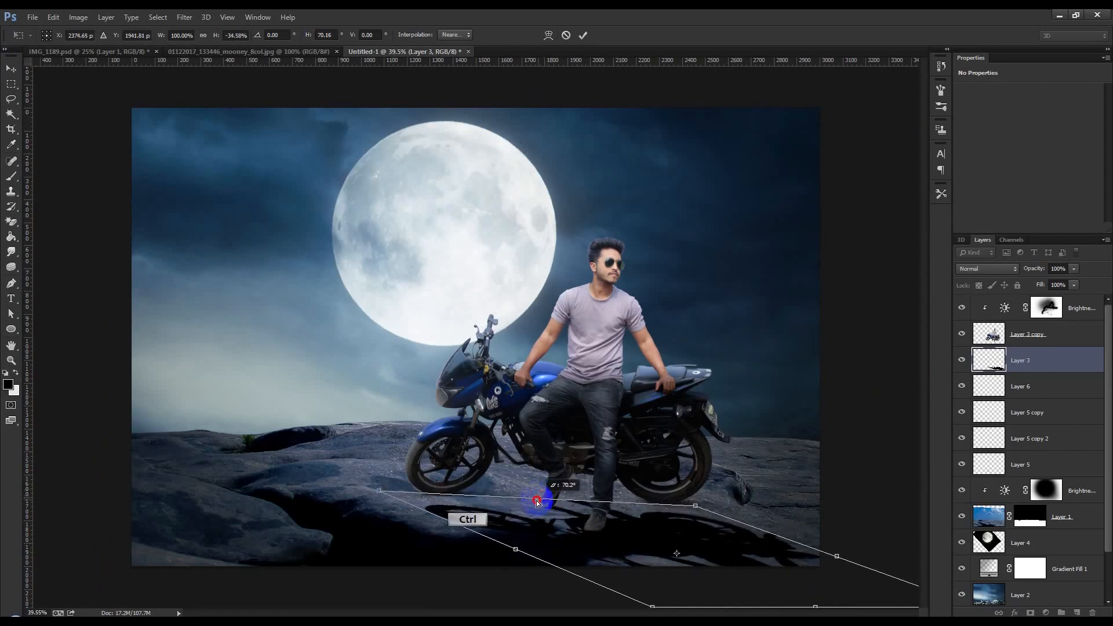
# Step: Warp the silhouette's upper edge to meet the tires and shoes, and commit the transformation
pyautogui.rightClick(540, 527)
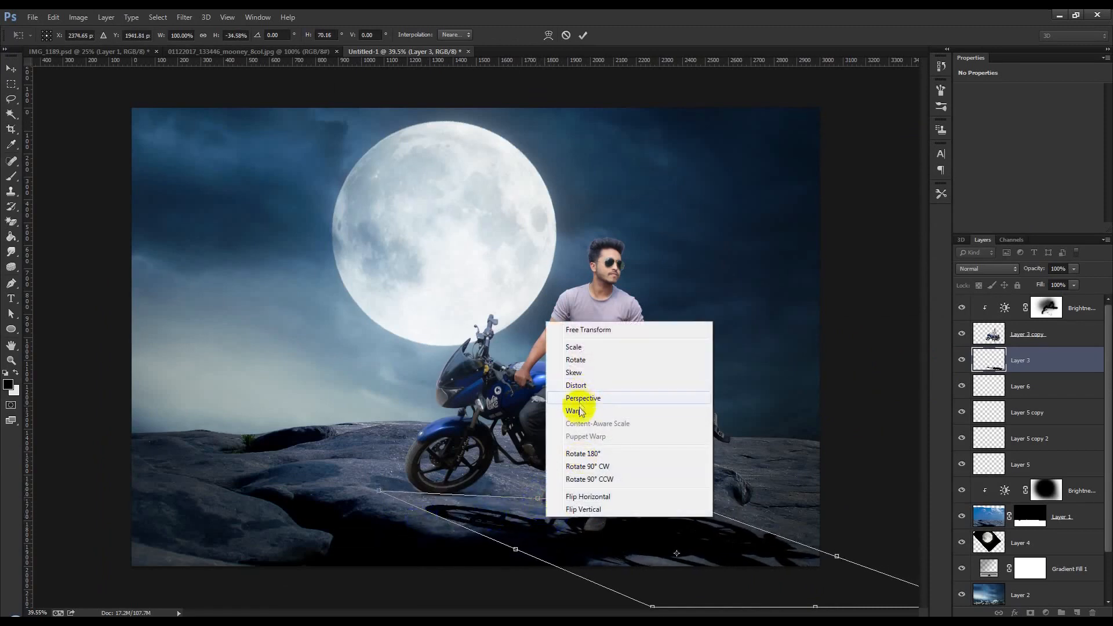
pyautogui.click(586, 409)
pyautogui.moveTo(380, 489); pyautogui.dragTo(371, 470)
pyautogui.moveTo(696, 508); pyautogui.dragTo(696, 484)
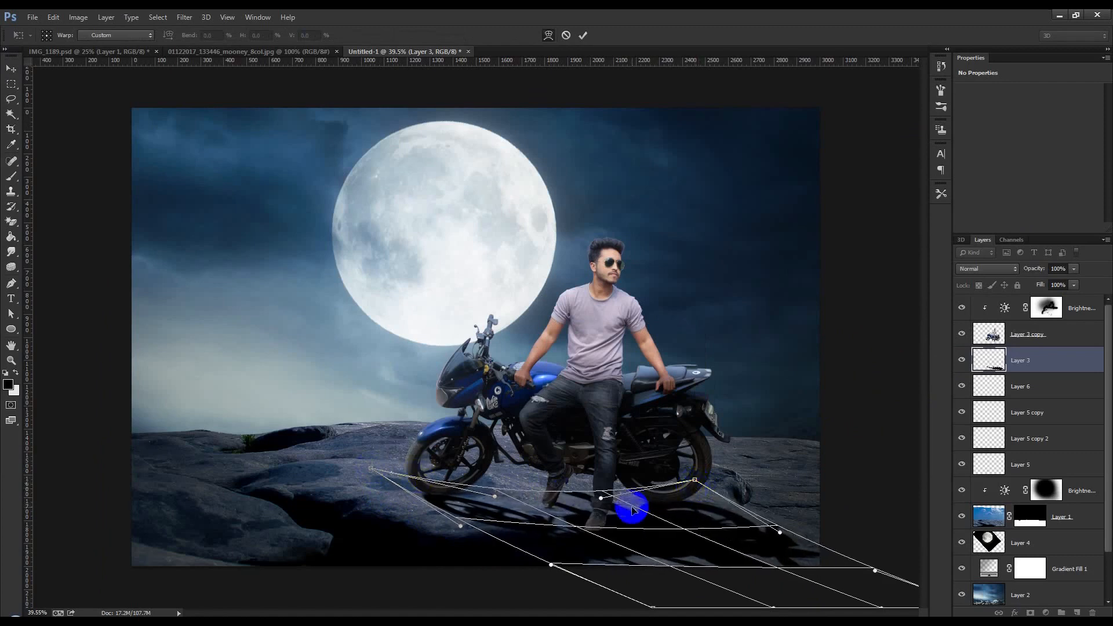
pyautogui.moveTo(550, 497); pyautogui.dragTo(550, 505)
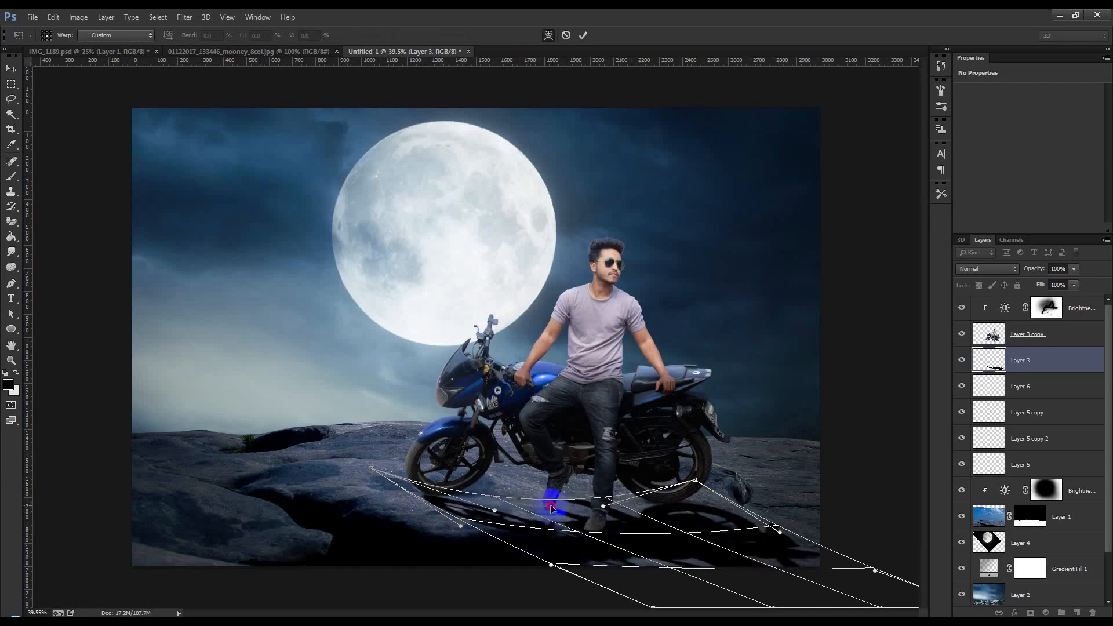
pyautogui.moveTo(439, 509); pyautogui.dragTo(440, 504)
pyautogui.moveTo(676, 510); pyautogui.dragTo(677, 510)
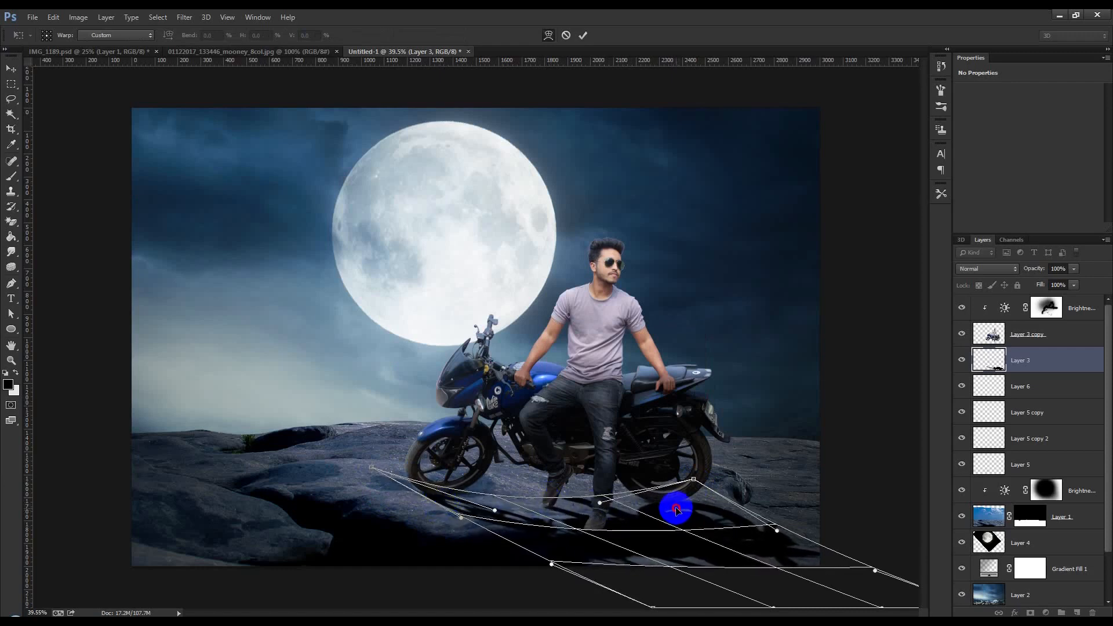
pyautogui.click(583, 38)
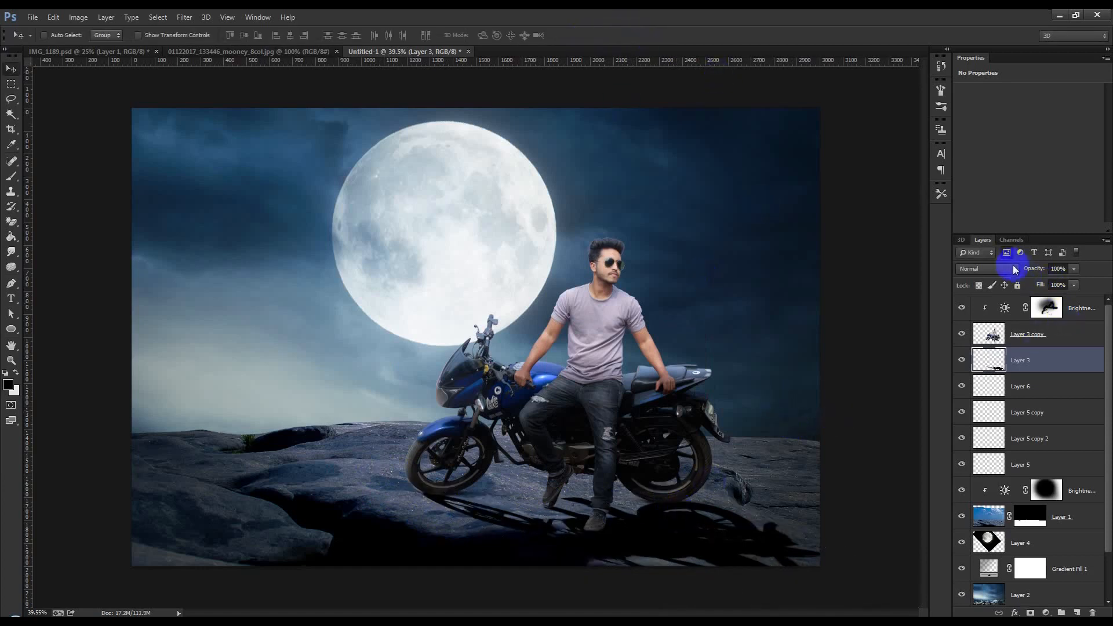
# Step: Lower the cast shadow layer's opacity to 68%
pyautogui.press('1')
pyautogui.press('6')
pyautogui.press('7')
pyautogui.press('5')
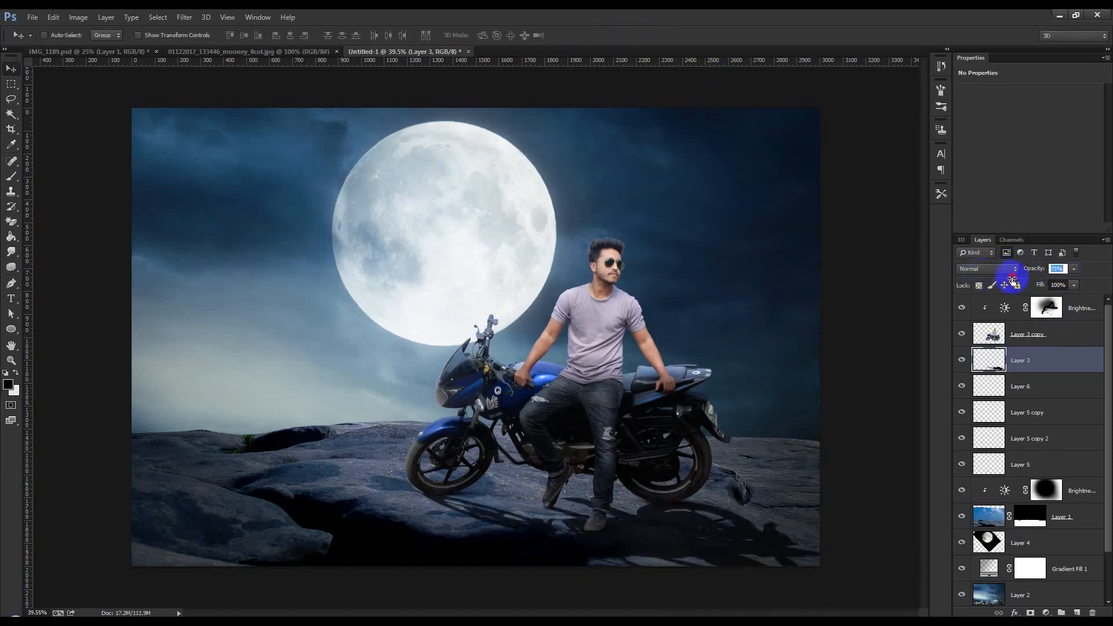
# Step: Soften the cast shadow with Blur More and Box Blur, and fine-tune its layer opacity
pyautogui.click(185, 17)
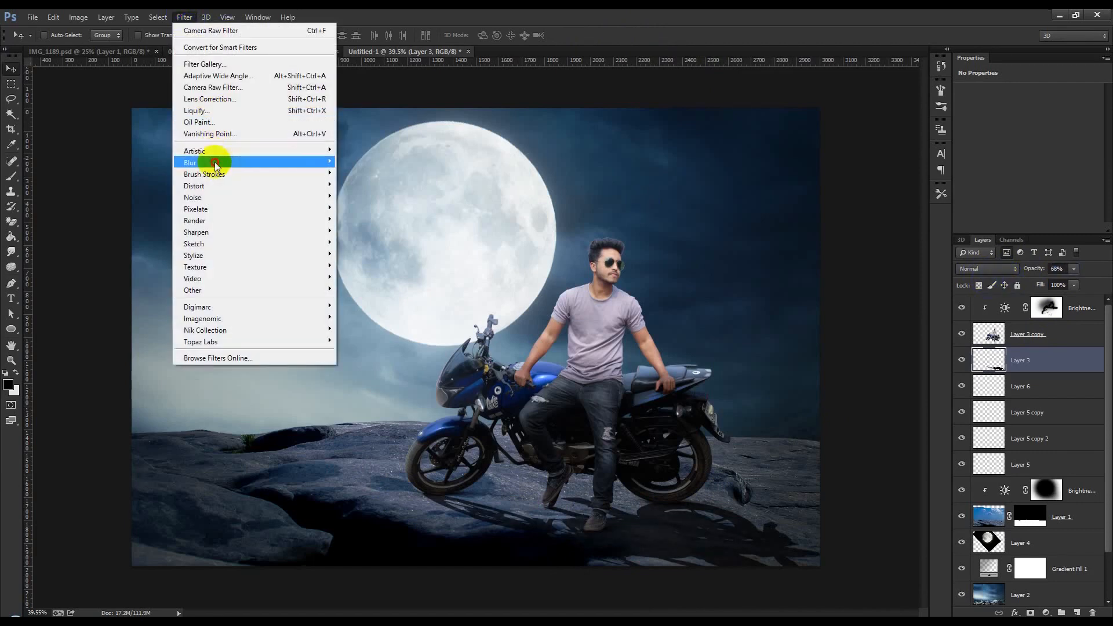
pyautogui.moveTo(219, 163)
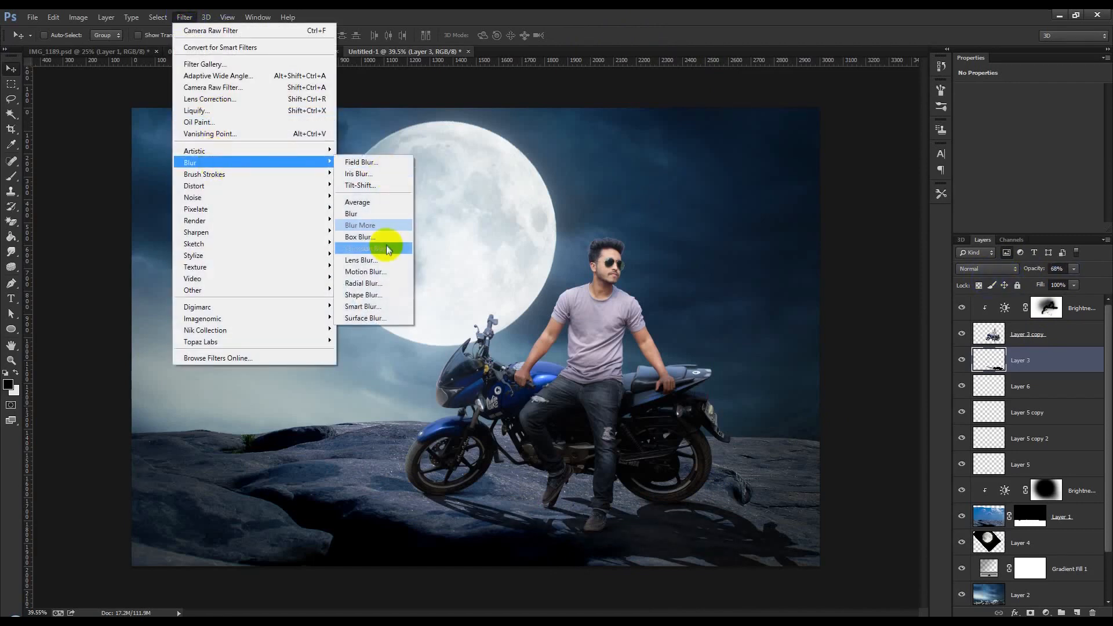
pyautogui.click(363, 225)
pyautogui.click(184, 17)
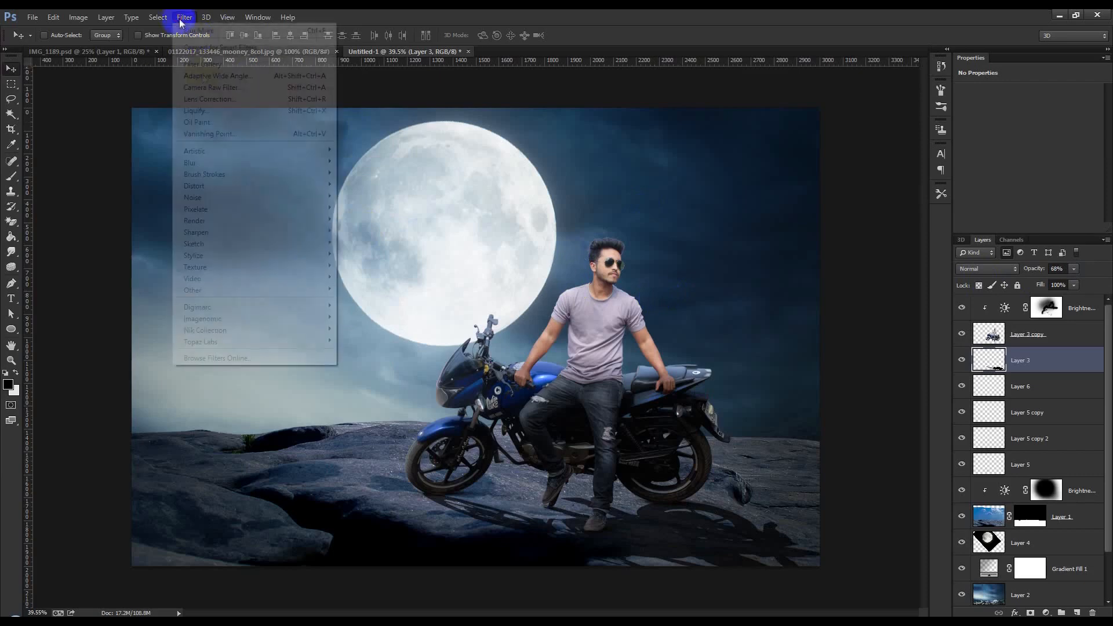
pyautogui.moveTo(206, 163)
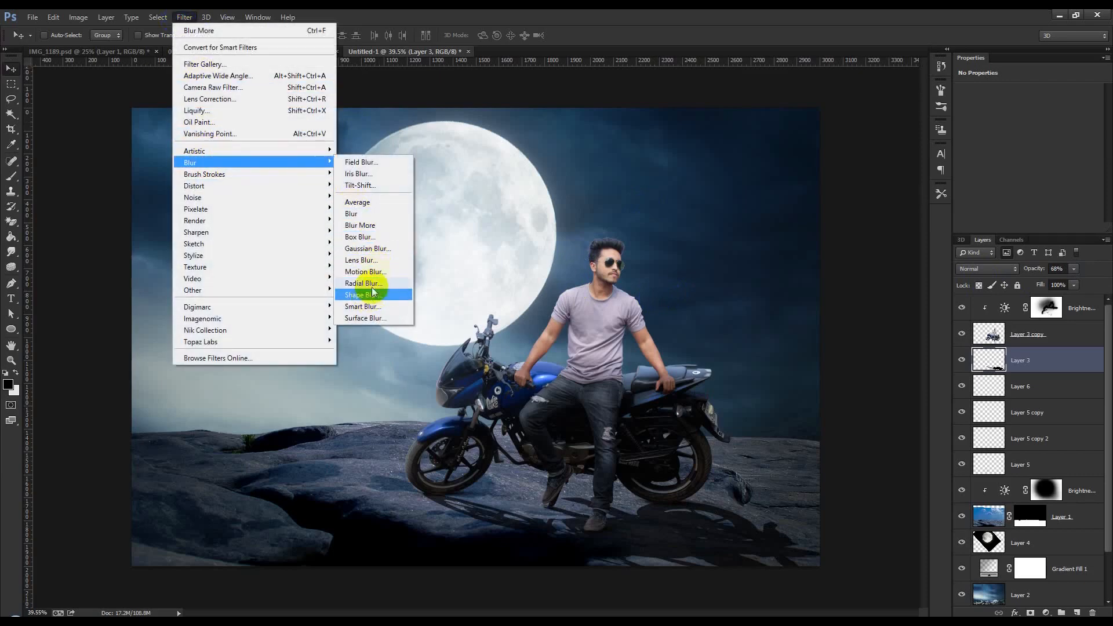
pyautogui.click(360, 236)
pyautogui.click(854, 281)
pyautogui.click(960, 142)
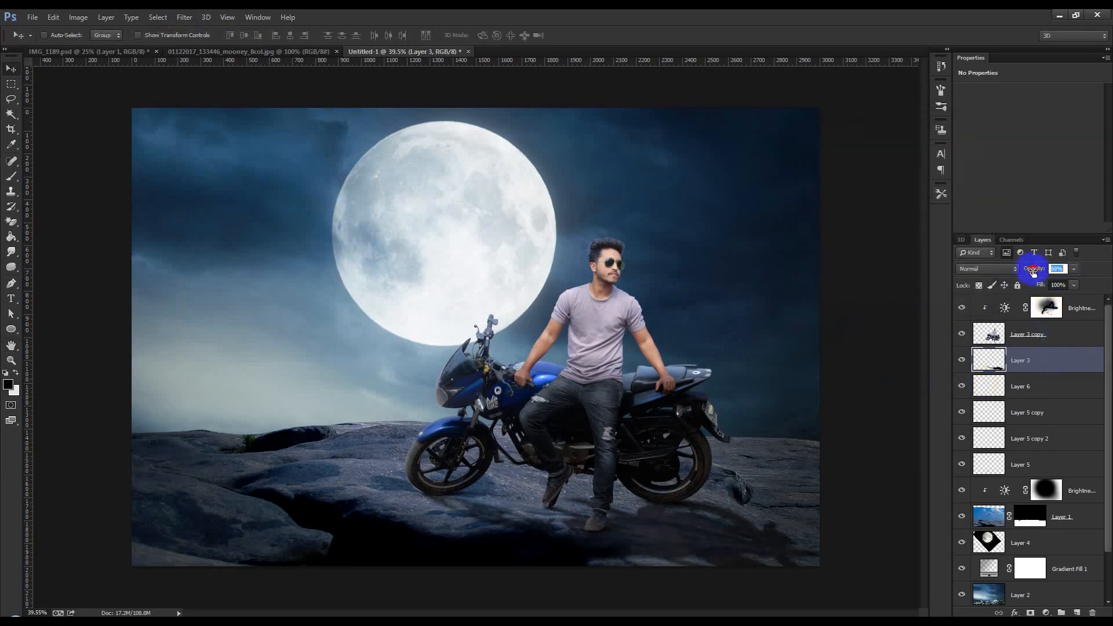
pyautogui.moveTo(1036, 271); pyautogui.dragTo(1047, 271)
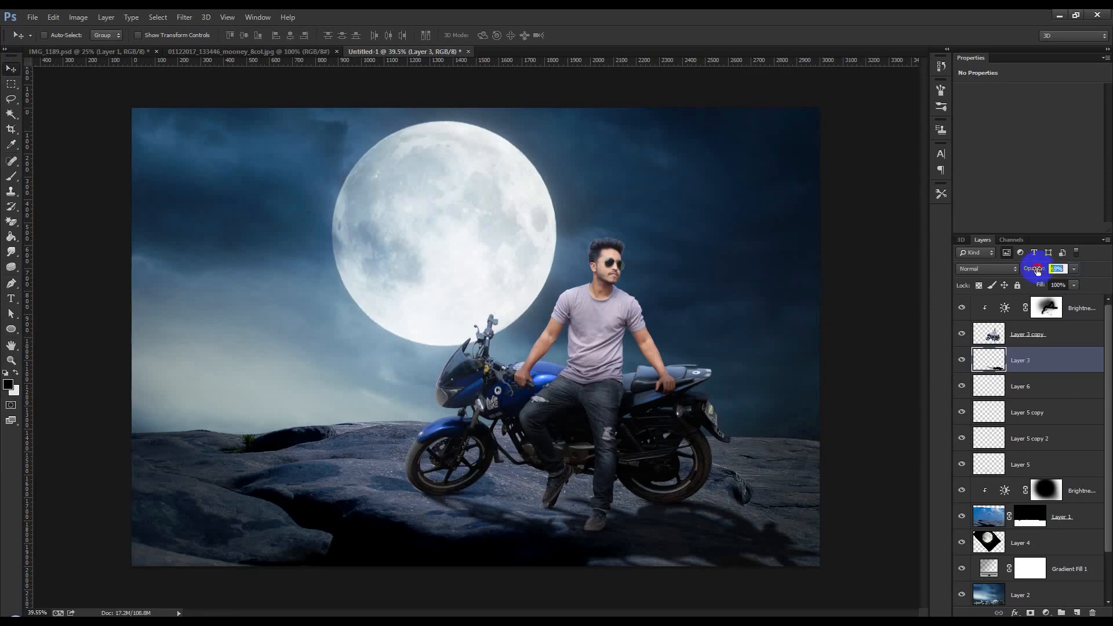
# Step: Load the outline of the man and motorcycle layer (Layer 3 copy) as a selection and add it as a layer mask
pyautogui.click(1040, 341)
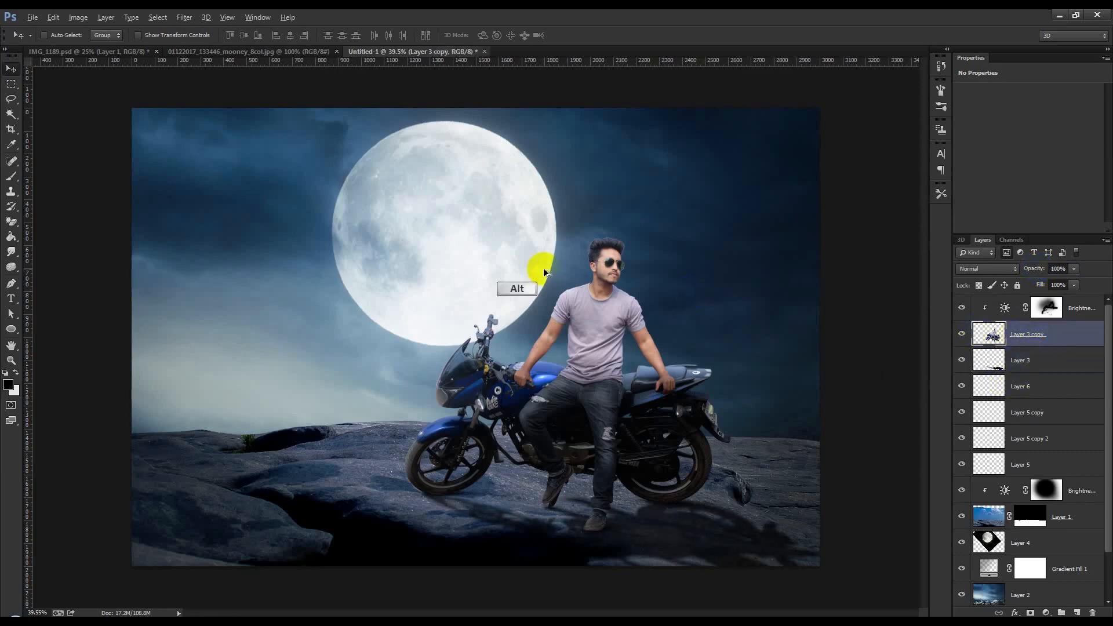
pyautogui.scroll(6, 544, 268)
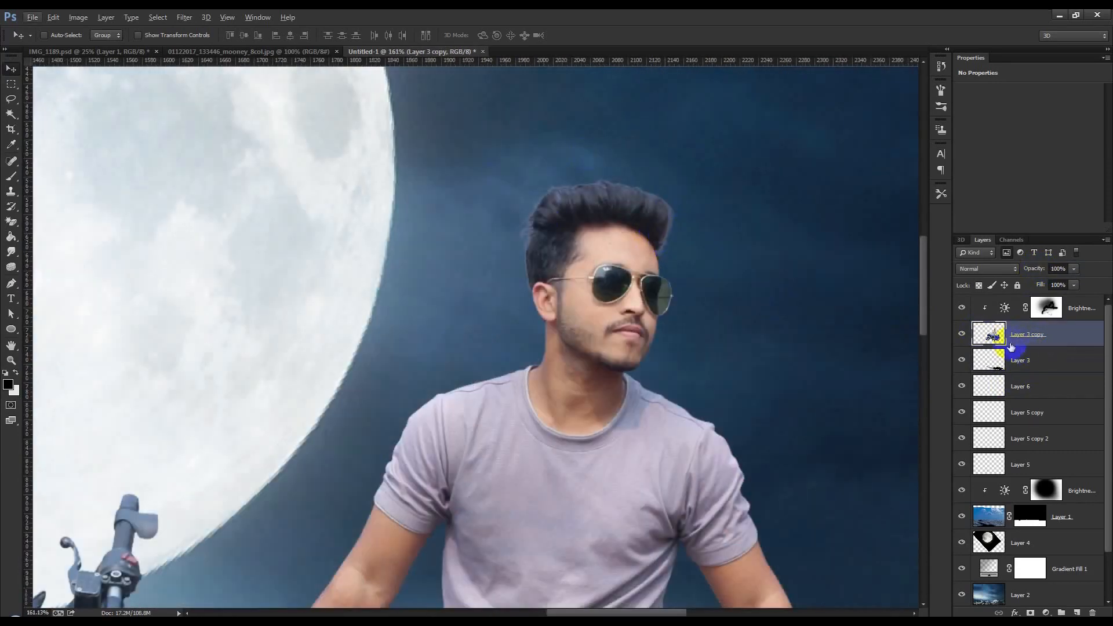
pyautogui.keyDown('ctrl'); pyautogui.click(991, 342); pyautogui.keyUp('ctrl')
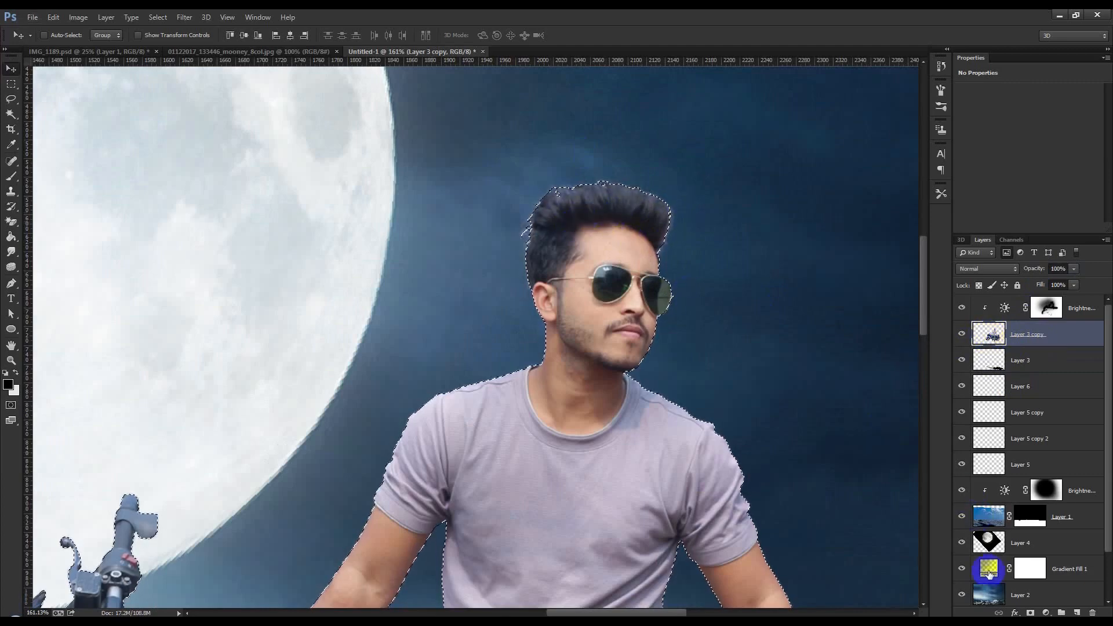
pyautogui.click(1031, 613)
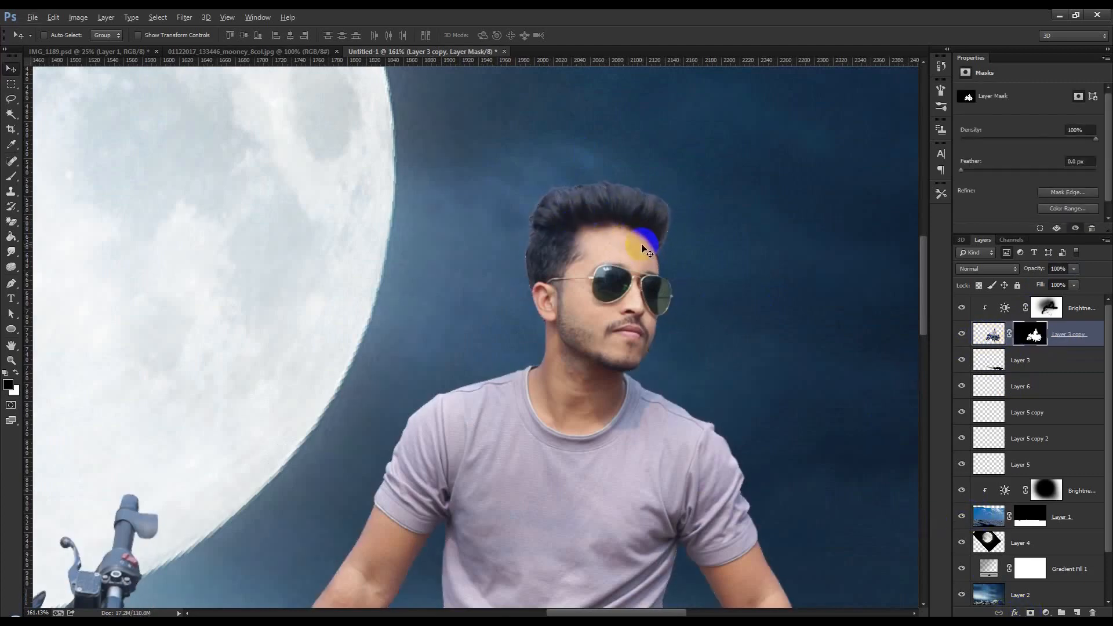
pyautogui.scroll(-5, 641, 261)
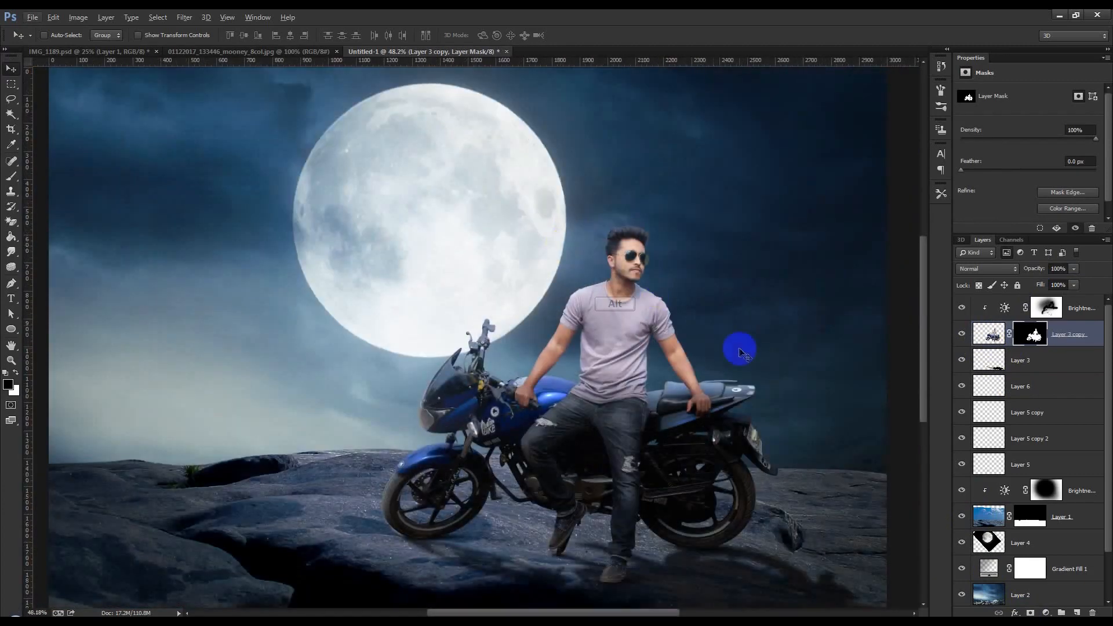
# Step: Add a Bevel & Emboss effect to Layer 3 copy with depth 154%, size 0 px and soften 4 px
pyautogui.click(1095, 335)
pyautogui.doubleClick(1095, 334)
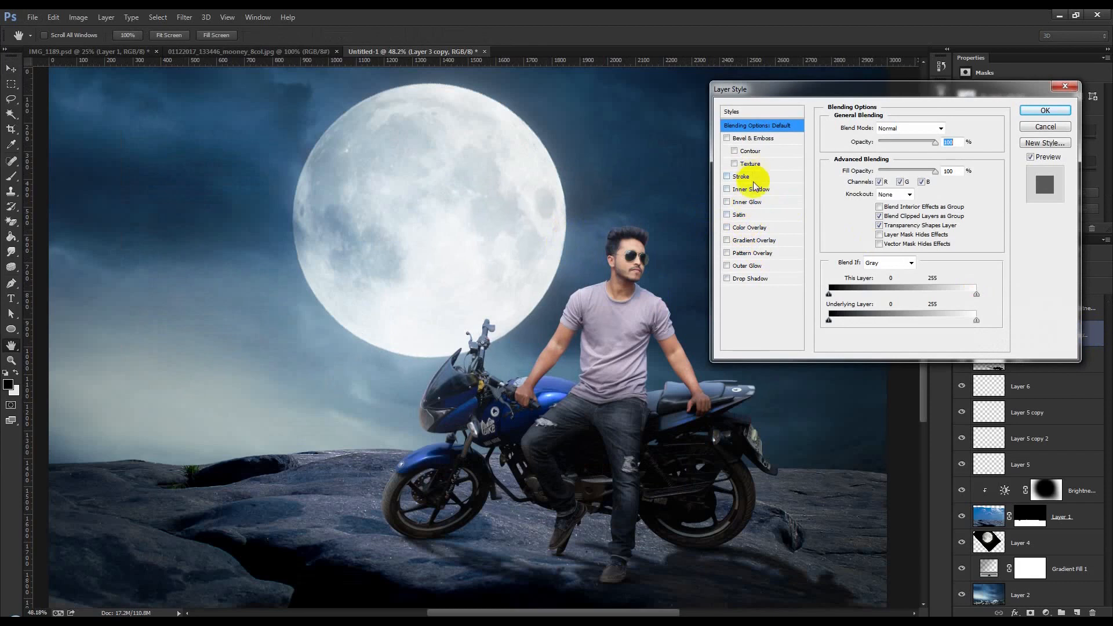
pyautogui.click(727, 138)
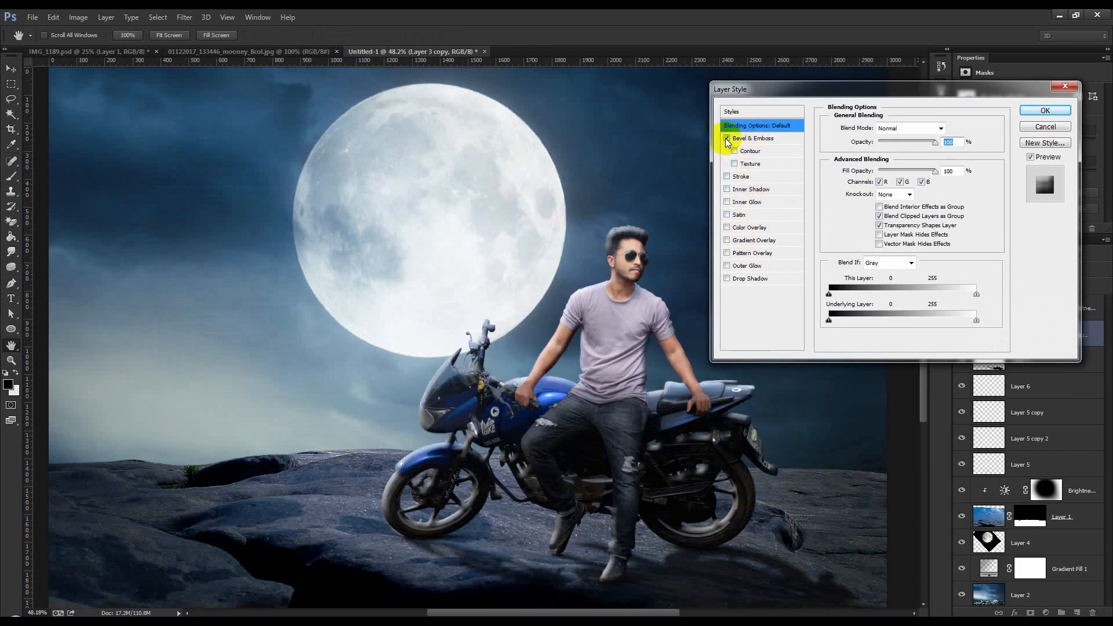
pyautogui.click(746, 138)
pyautogui.moveTo(881, 156); pyautogui.dragTo(876, 184)
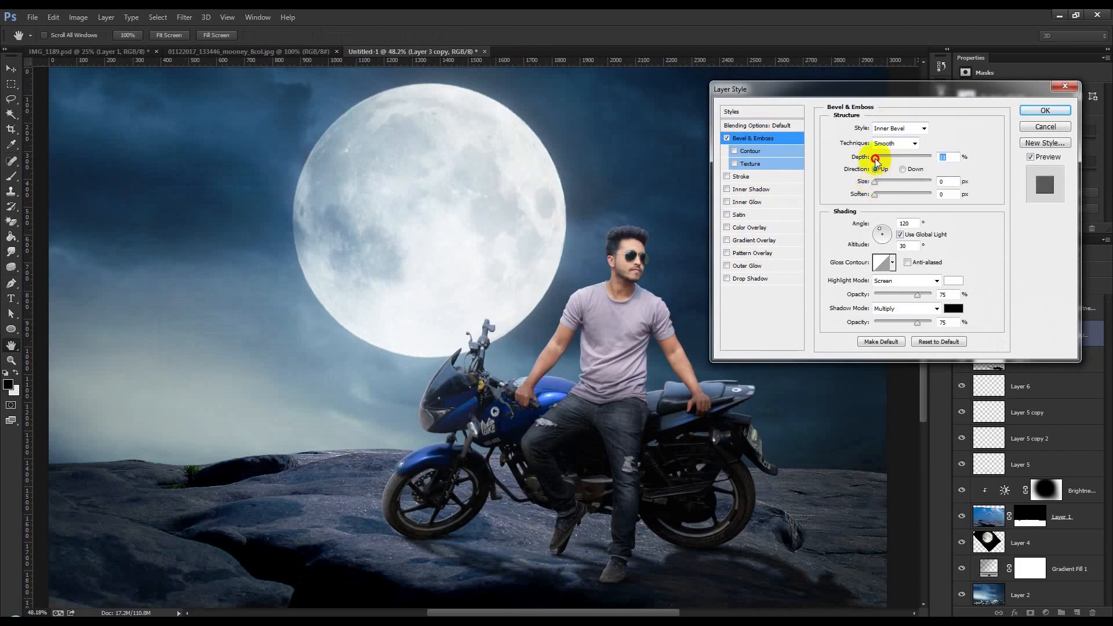
pyautogui.moveTo(881, 159); pyautogui.dragTo(893, 197)
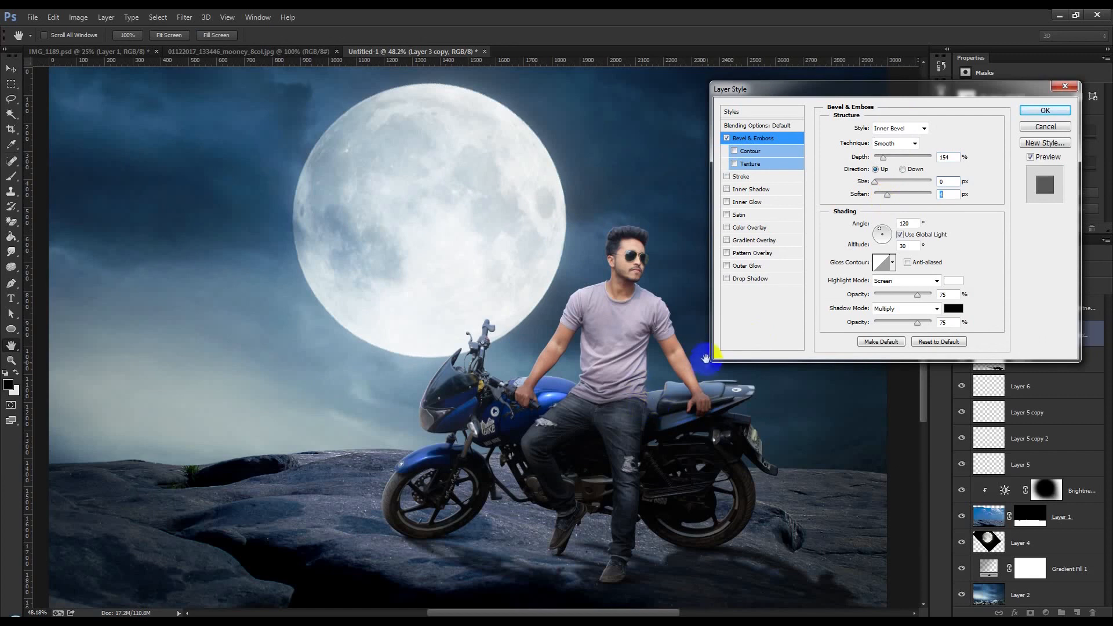
# Step: Compare the man and motorcycle with and without the bevel effect using the preview
pyautogui.click(1031, 159)
pyautogui.click(1031, 159)
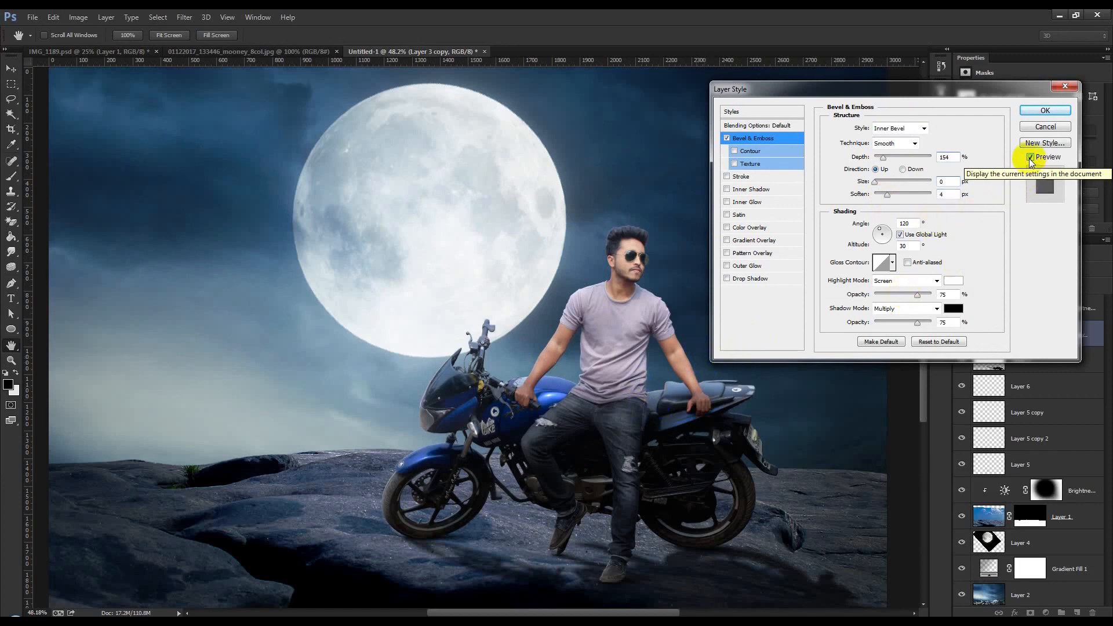
pyautogui.click(1030, 159)
pyautogui.click(1030, 159)
pyautogui.click(1031, 159)
pyautogui.click(1031, 159)
pyautogui.click(1031, 159)
pyautogui.click(1030, 159)
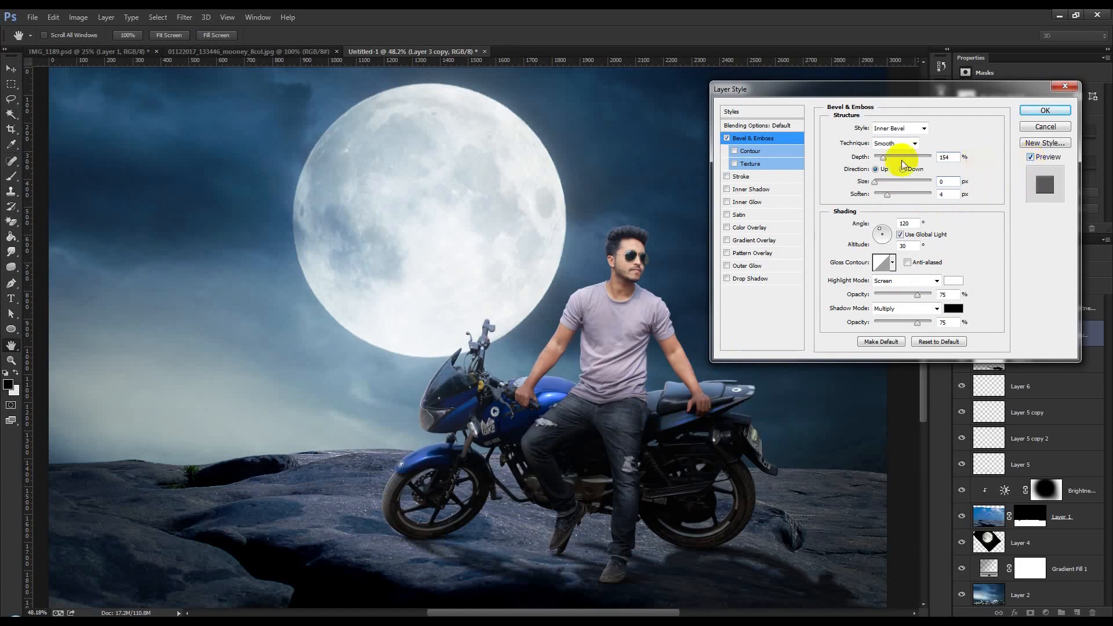
# Step: Set the bevel's highlight opacity to 86% and its highlight colour to light blue (86c5ff)
pyautogui.moveTo(917, 294); pyautogui.dragTo(924, 294)
pyautogui.click(954, 281)
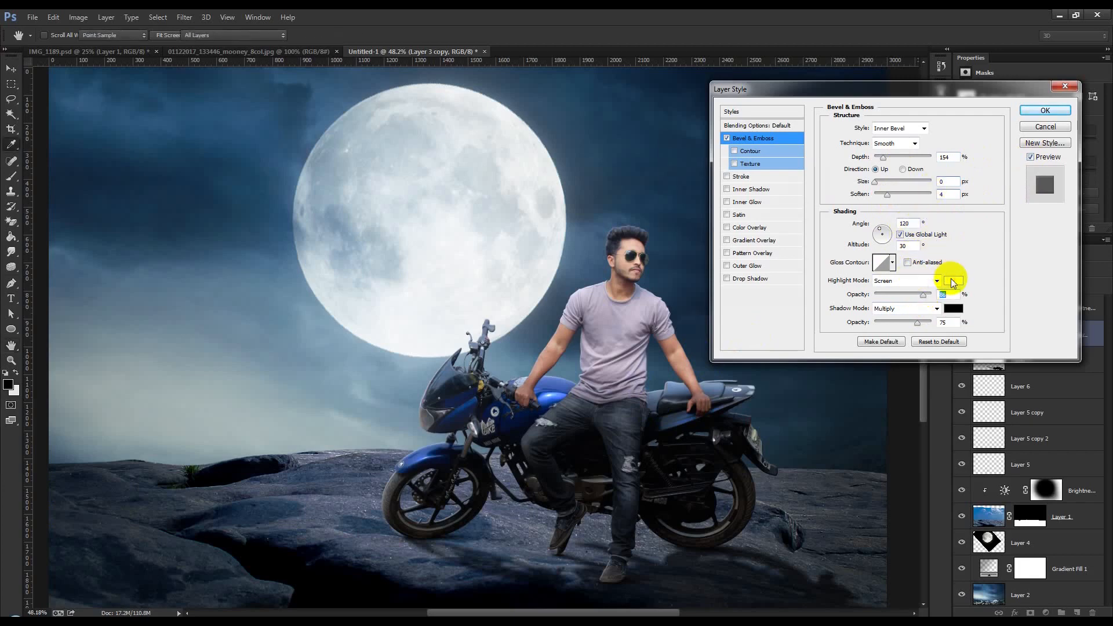
pyautogui.moveTo(828, 233); pyautogui.dragTo(828, 225)
pyautogui.moveTo(692, 170); pyautogui.dragTo(736, 157)
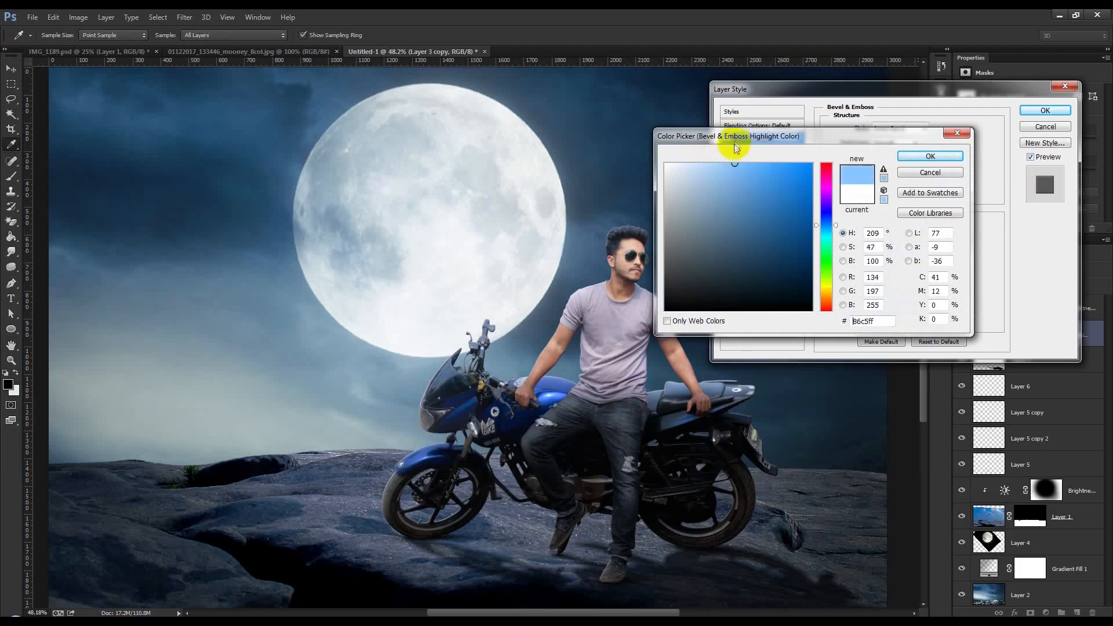
pyautogui.click(923, 156)
# Step: Set the bevel to depth 1%, size 0 px, soften 4 px and shadow opacity 0%, and apply the layer style
pyautogui.moveTo(884, 163)
pyautogui.mouseDown()
pyautogui.moveTo(927, 154)
pyautogui.moveTo(866, 159)
pyautogui.mouseUp()
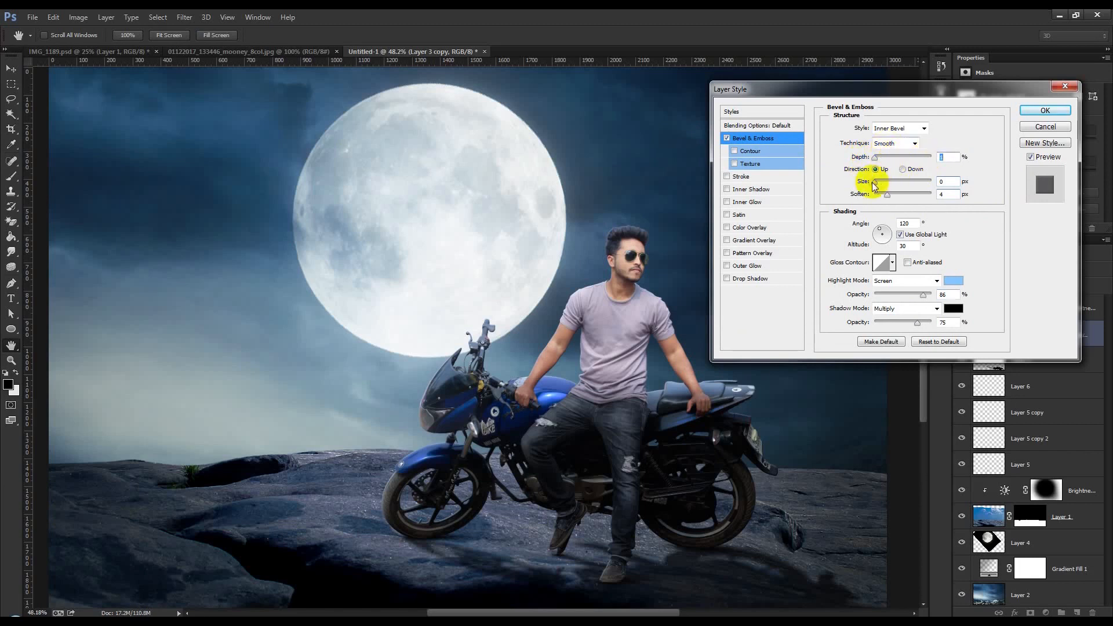
pyautogui.moveTo(880, 182); pyautogui.dragTo(883, 183)
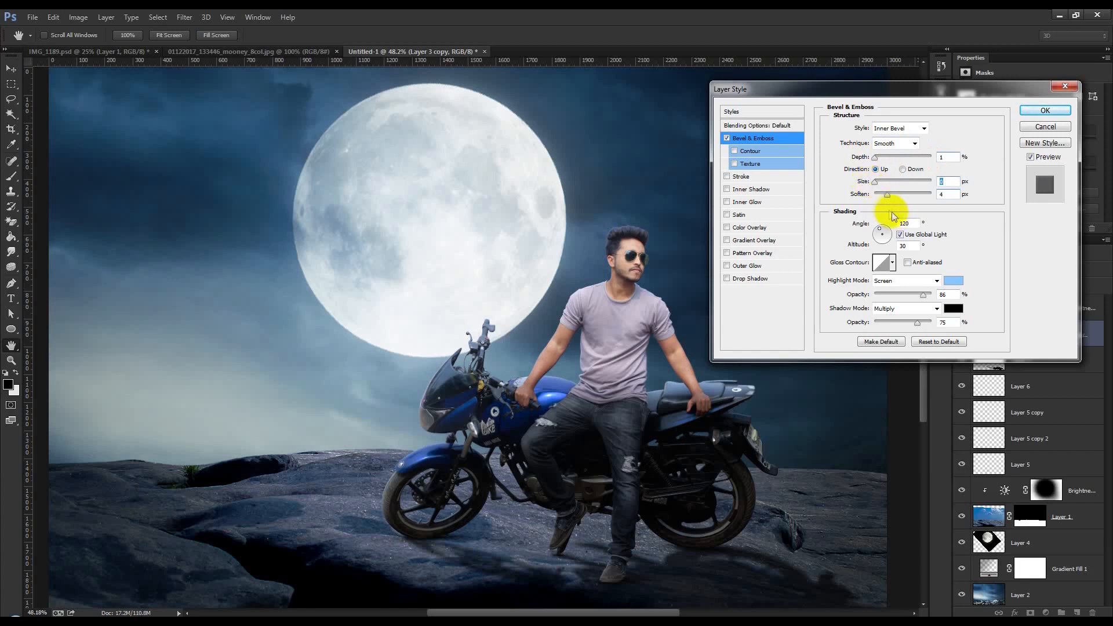
pyautogui.moveTo(889, 197); pyautogui.dragTo(896, 198)
pyautogui.click(1031, 158)
pyautogui.moveTo(918, 323); pyautogui.dragTo(783, 323)
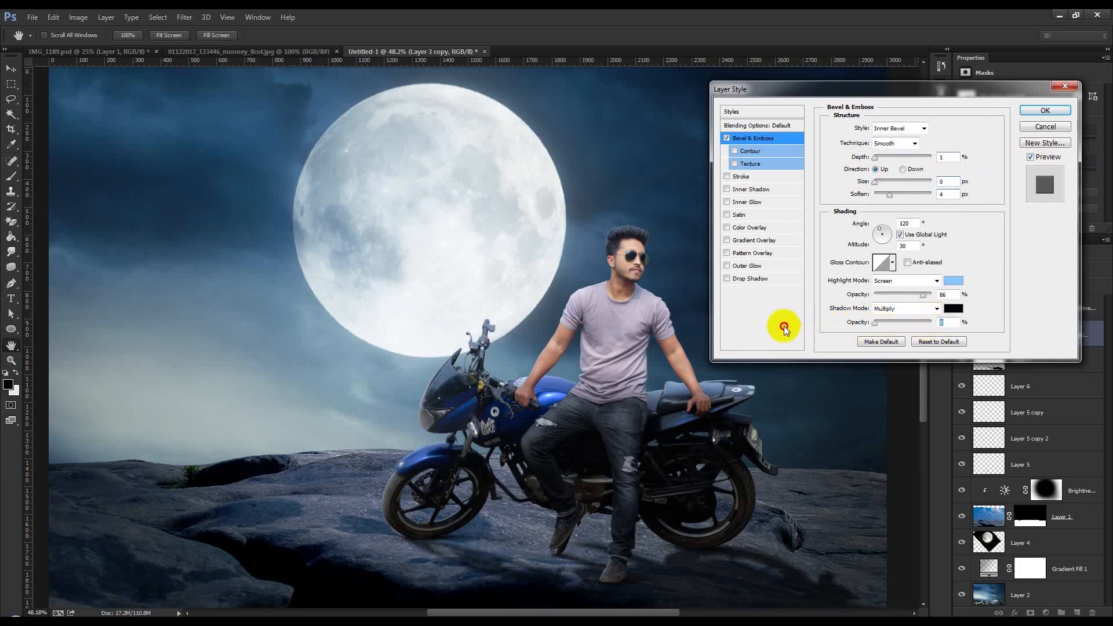
pyautogui.click(1046, 107)
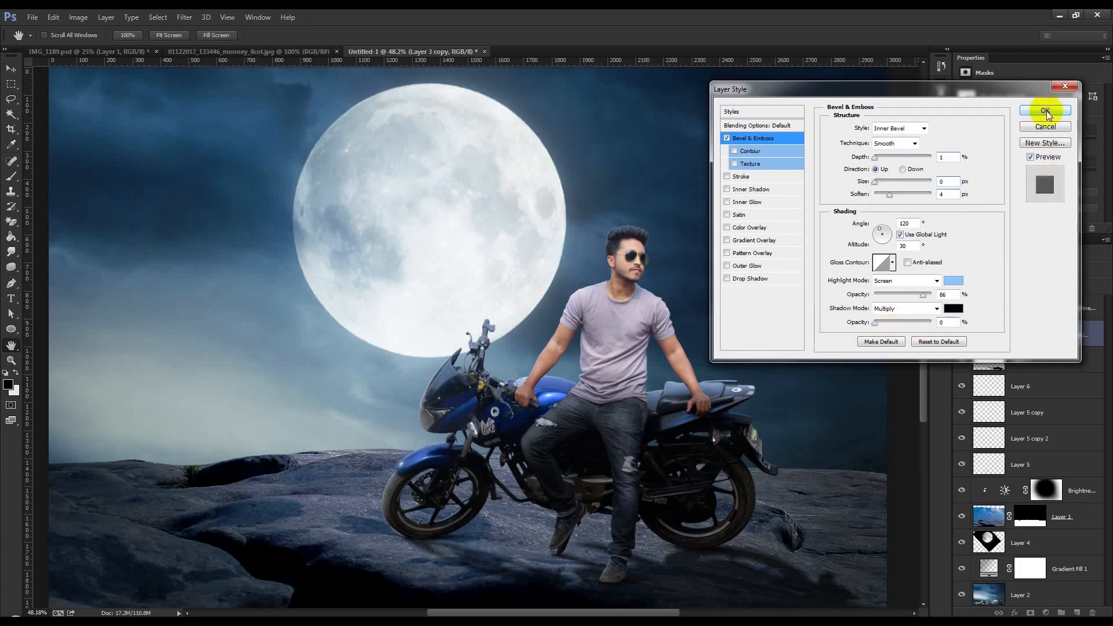
# Step: Try an Inner Glow on Layer 3 copy with dark blue (275073) sampled from the sky and a smaller glow size
pyautogui.scroll(10, 597, 334)
pyautogui.scroll(2, 657, 220)
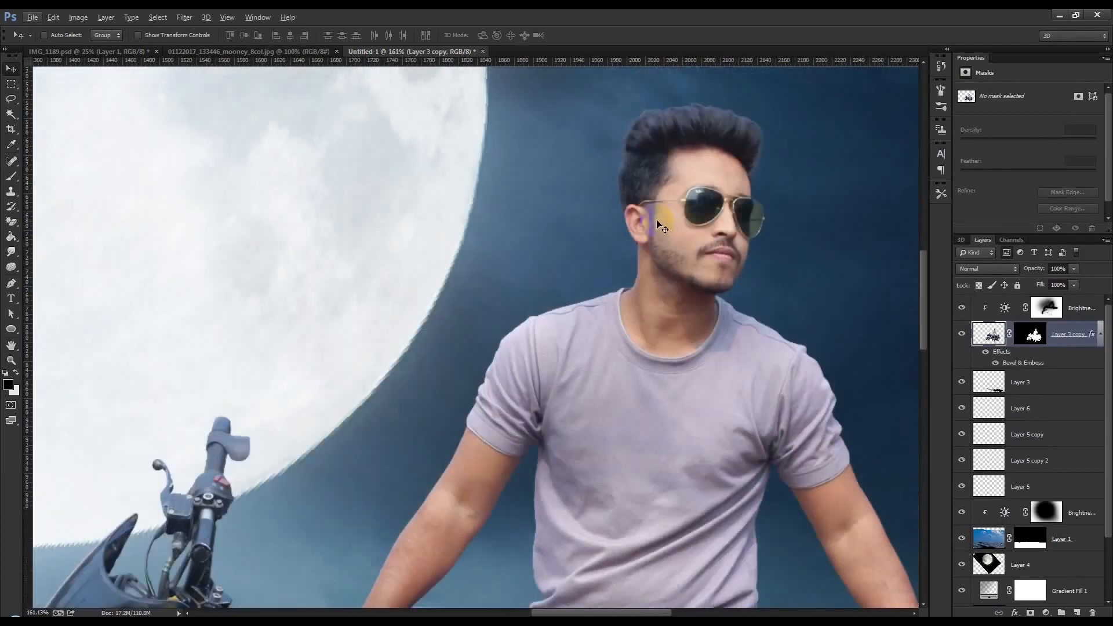
pyautogui.scroll(-10, 657, 226)
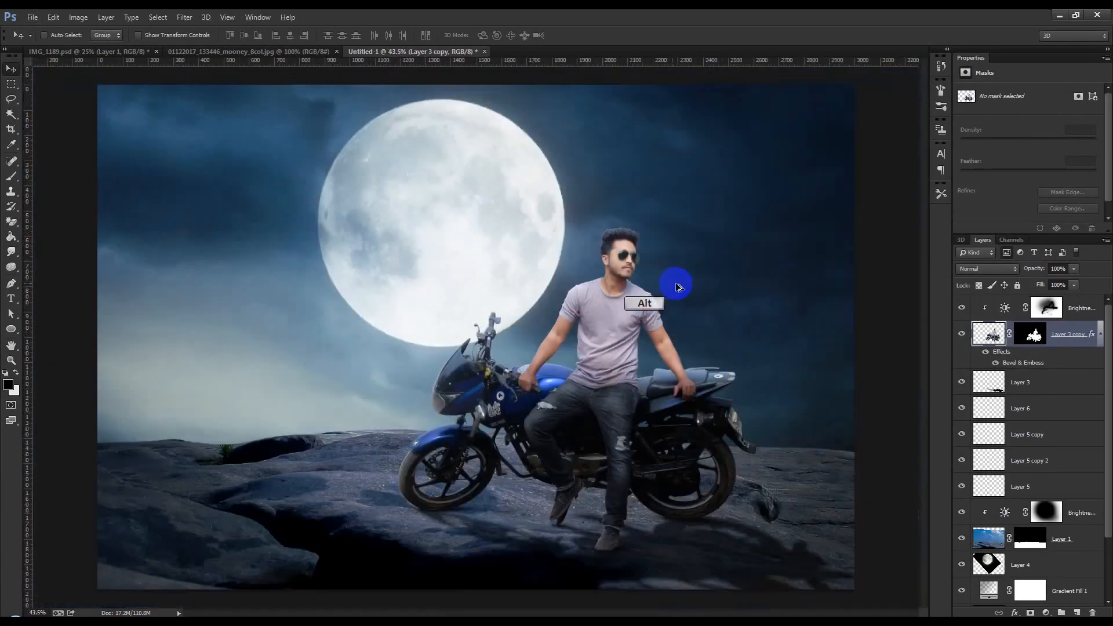
pyautogui.scroll(1, 677, 286)
pyautogui.doubleClick(1085, 329)
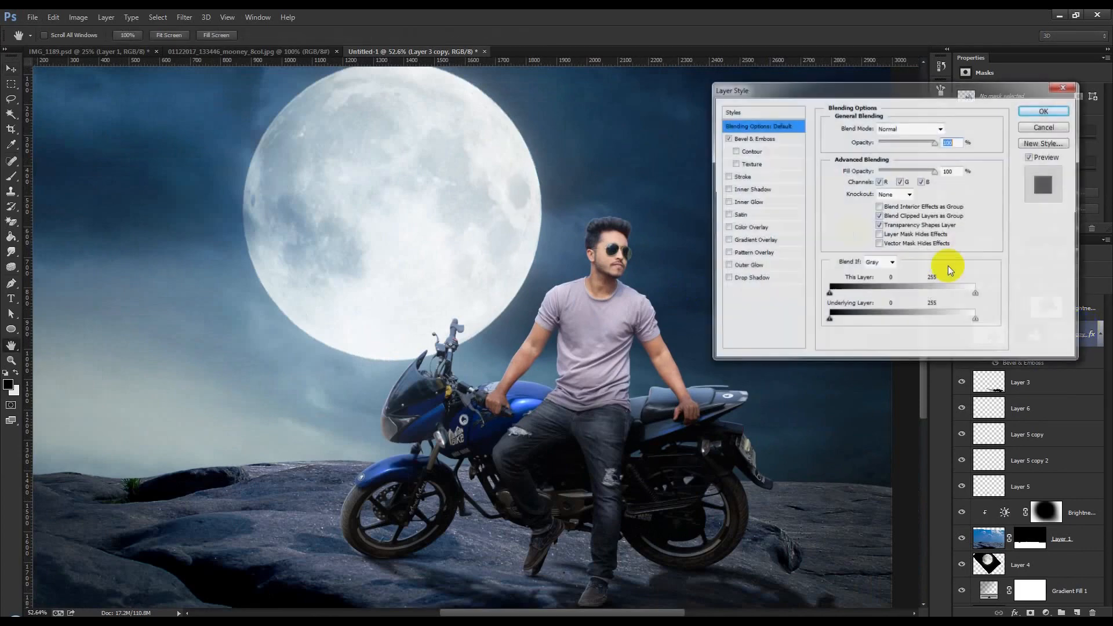
pyautogui.click(754, 203)
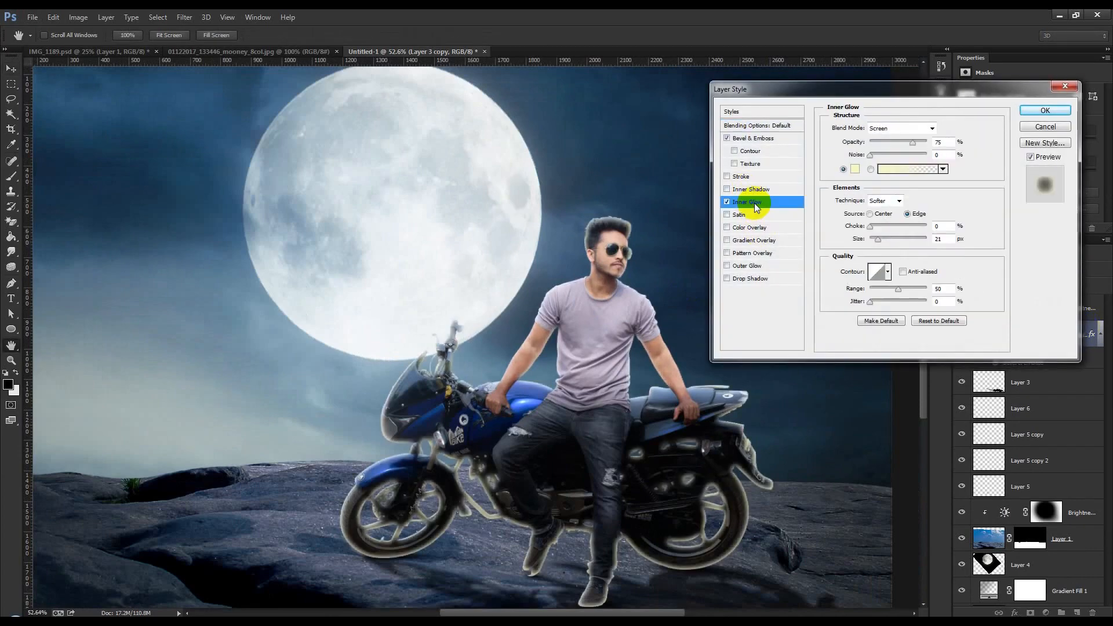
pyautogui.click(855, 169)
pyautogui.moveTo(232, 127); pyautogui.dragTo(262, 133)
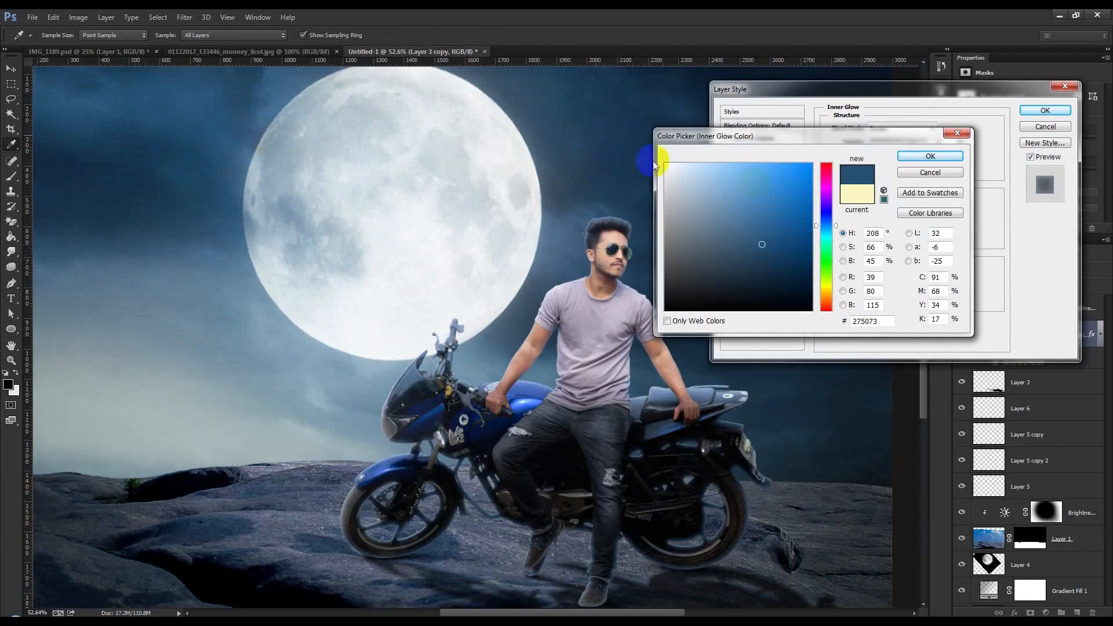
pyautogui.click(915, 155)
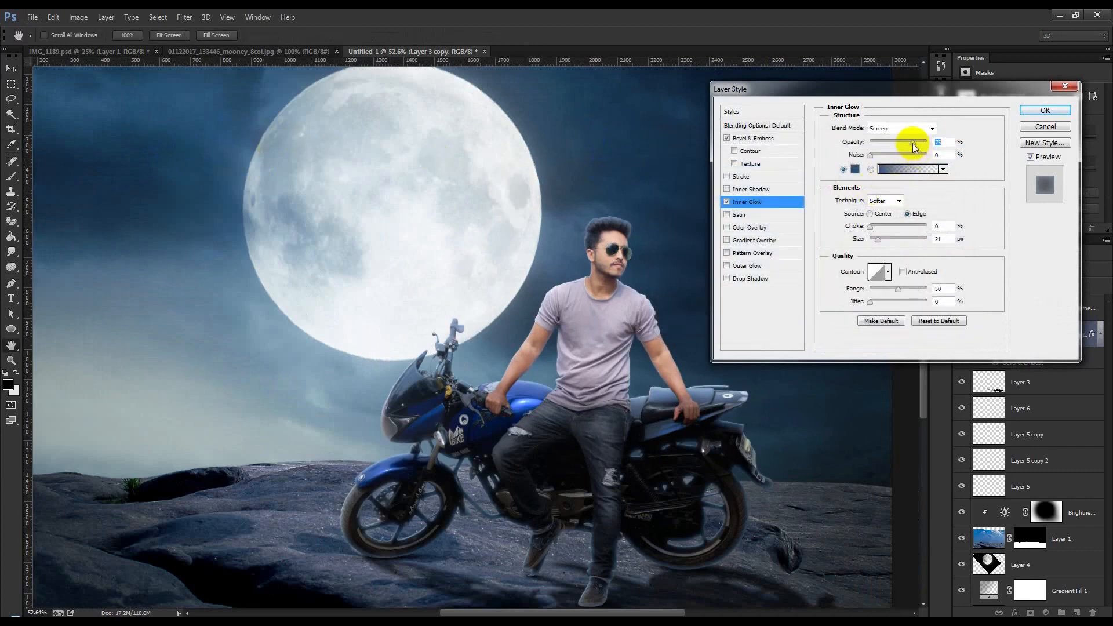
pyautogui.moveTo(879, 242); pyautogui.dragTo(875, 243)
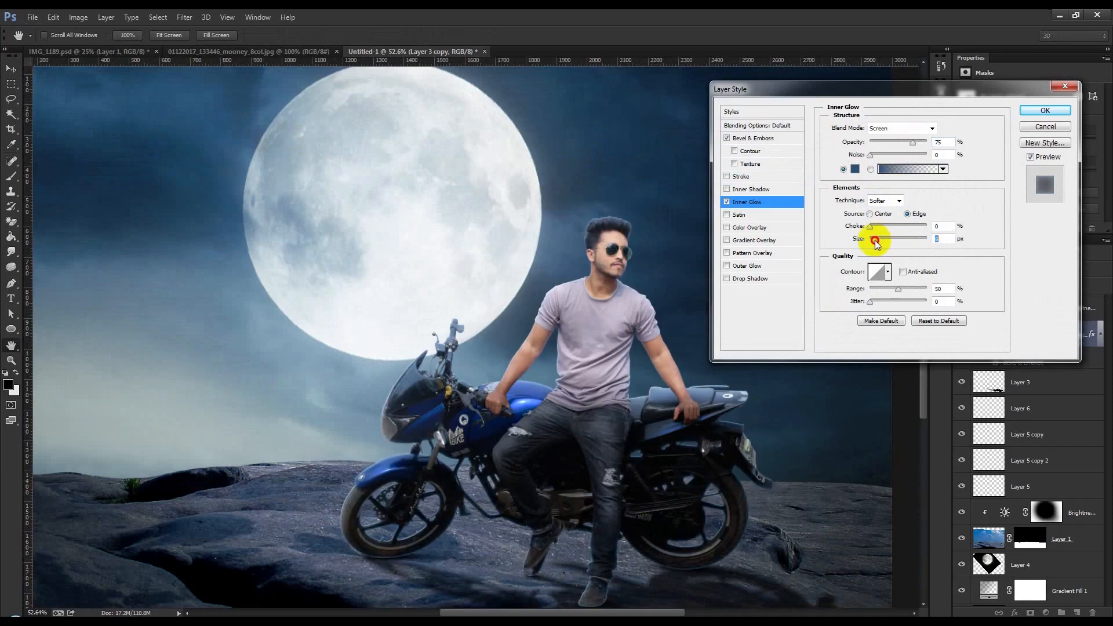
# Step: Try light cyan and pale yellow (fffed6) as the inner glow colour, and discard the Inner Glow changes
pyautogui.click(855, 169)
pyautogui.moveTo(827, 242); pyautogui.dragTo(827, 232)
pyautogui.click(744, 163)
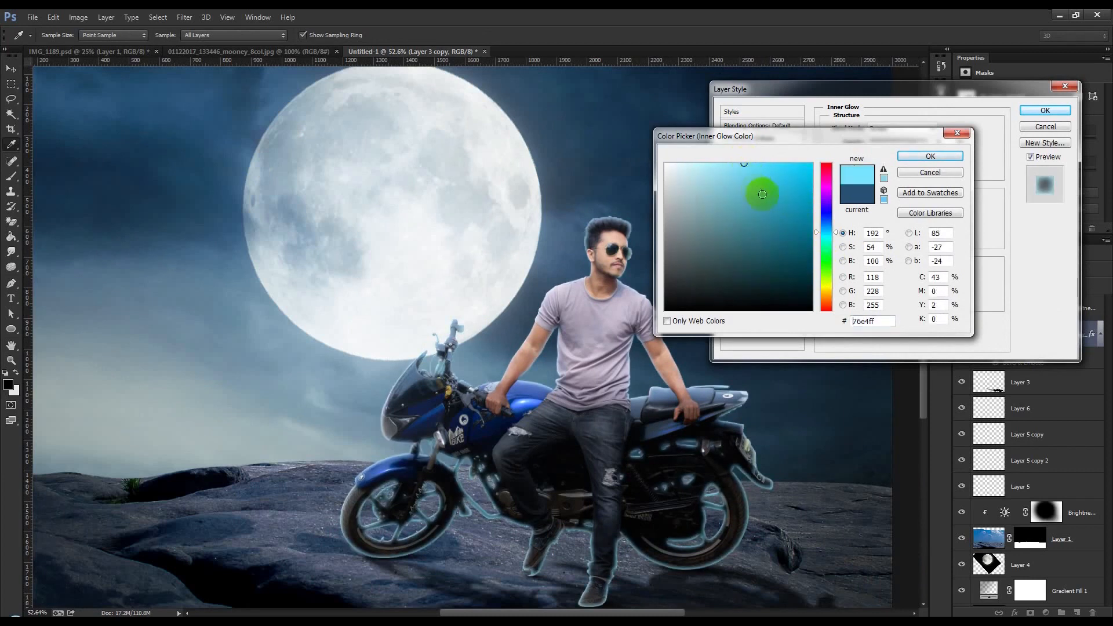
pyautogui.moveTo(828, 240); pyautogui.dragTo(829, 288)
pyautogui.moveTo(715, 163); pyautogui.dragTo(701, 168)
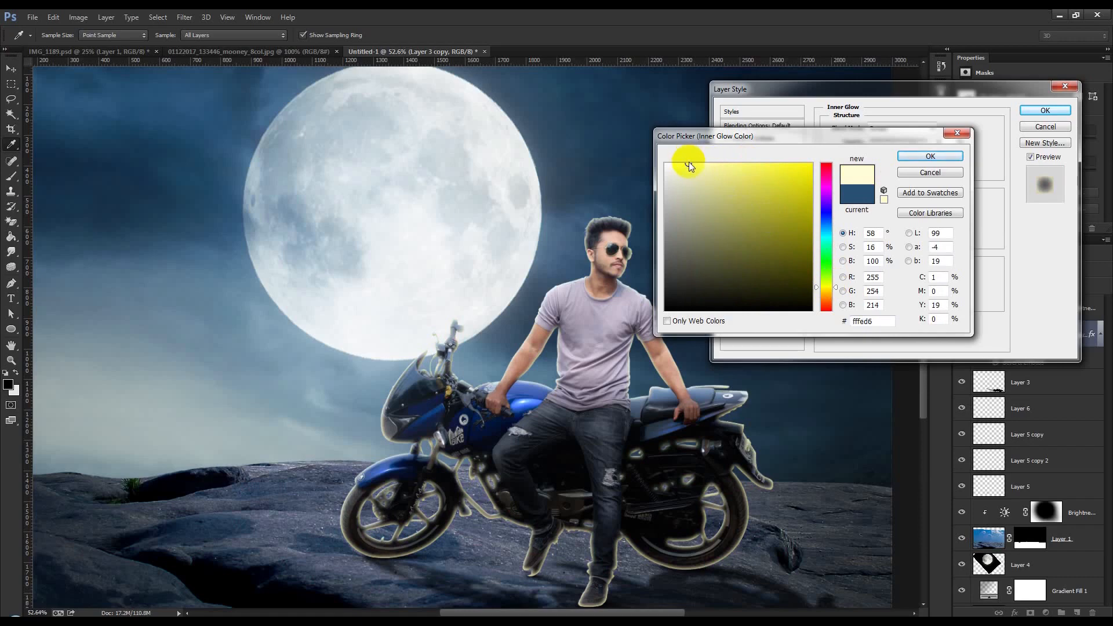
pyautogui.click(928, 158)
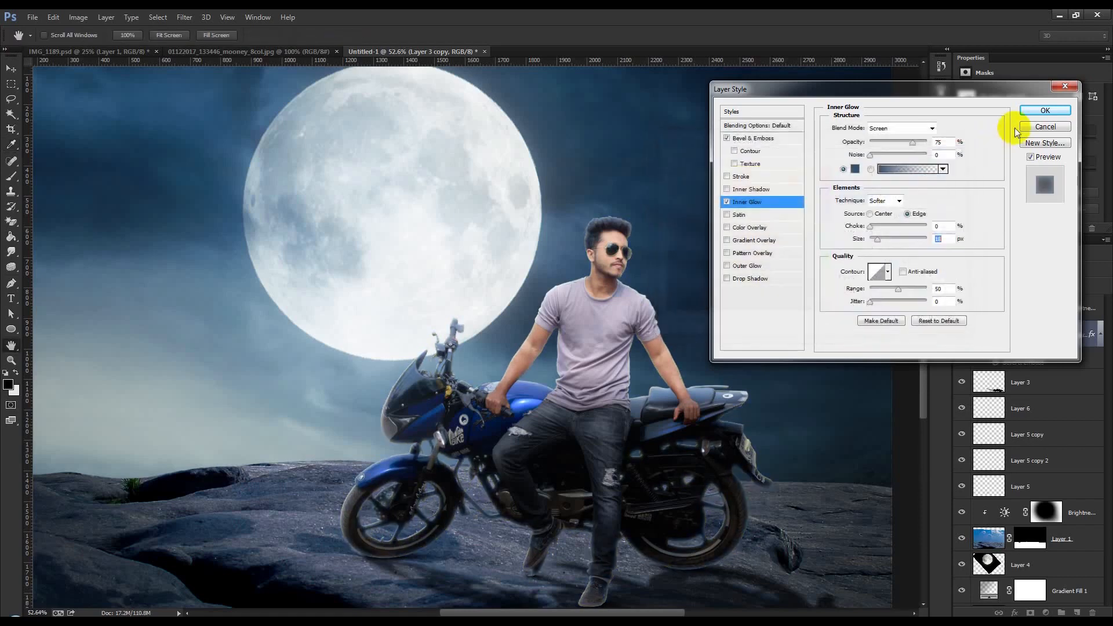
pyautogui.click(1046, 128)
# Step: Set the opacity of the cast shadow layer (Layer 3) to 54%
pyautogui.scroll(-4, 676, 324)
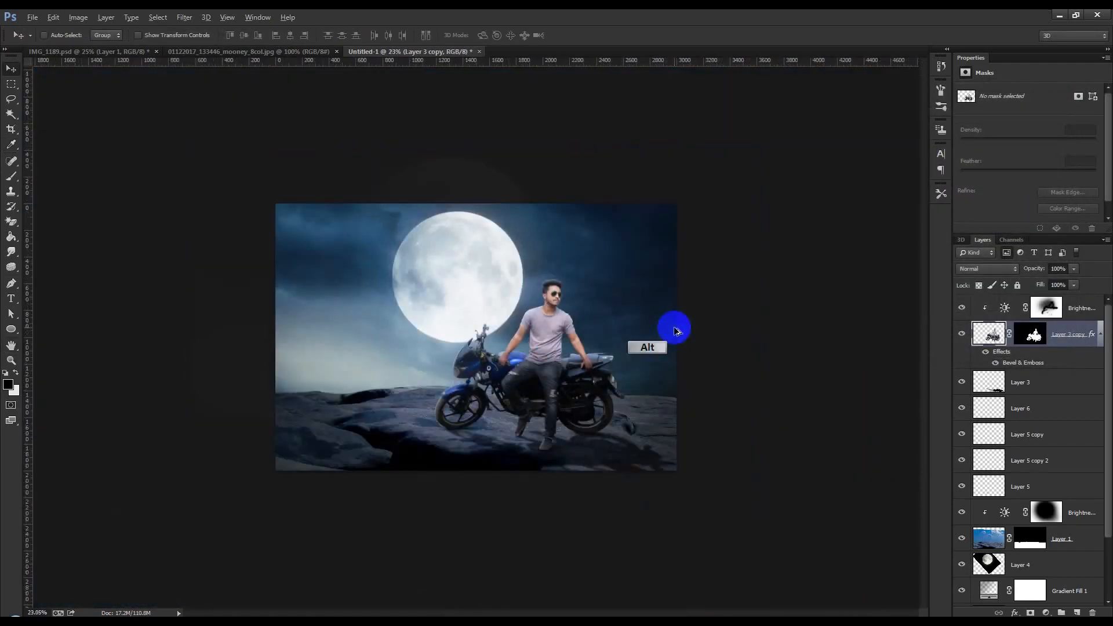
pyautogui.scroll(2, 676, 331)
pyautogui.scroll(1, 676, 331)
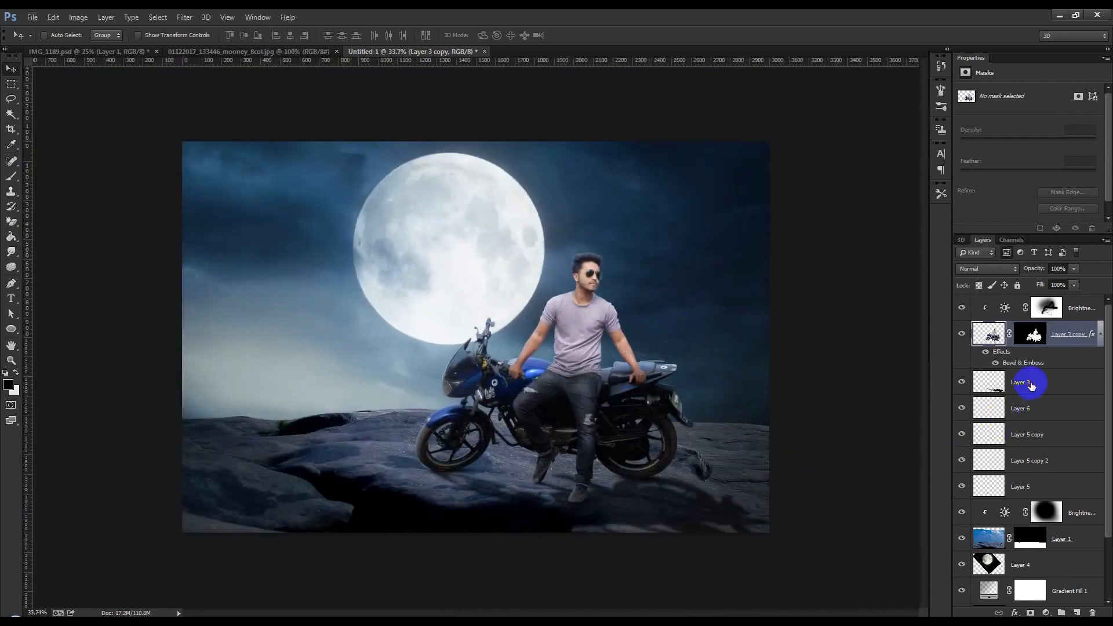
pyautogui.click(1031, 385)
pyautogui.moveTo(1036, 273); pyautogui.dragTo(1033, 273)
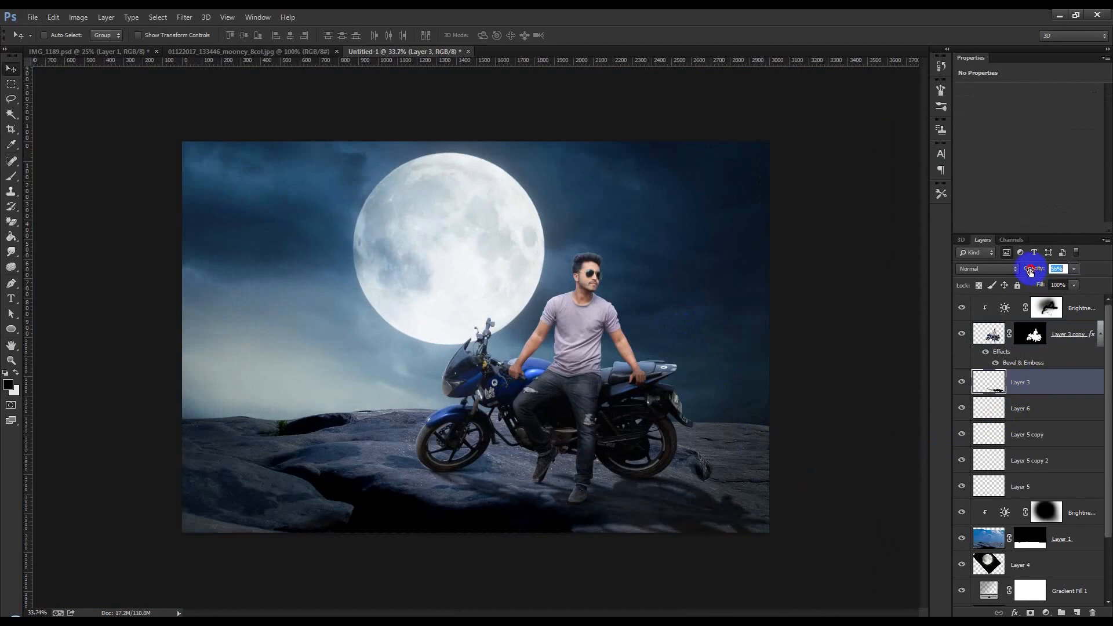
pyautogui.click(695, 350)
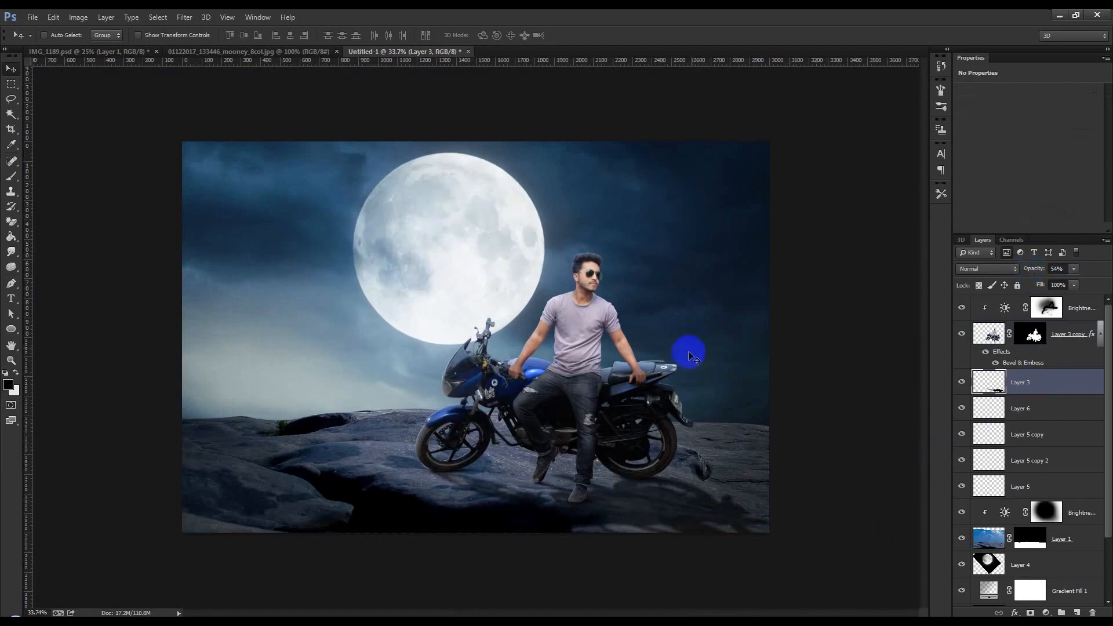
pyautogui.scroll(1, 695, 355)
pyautogui.moveTo(687, 358); pyautogui.dragTo(619, 378)
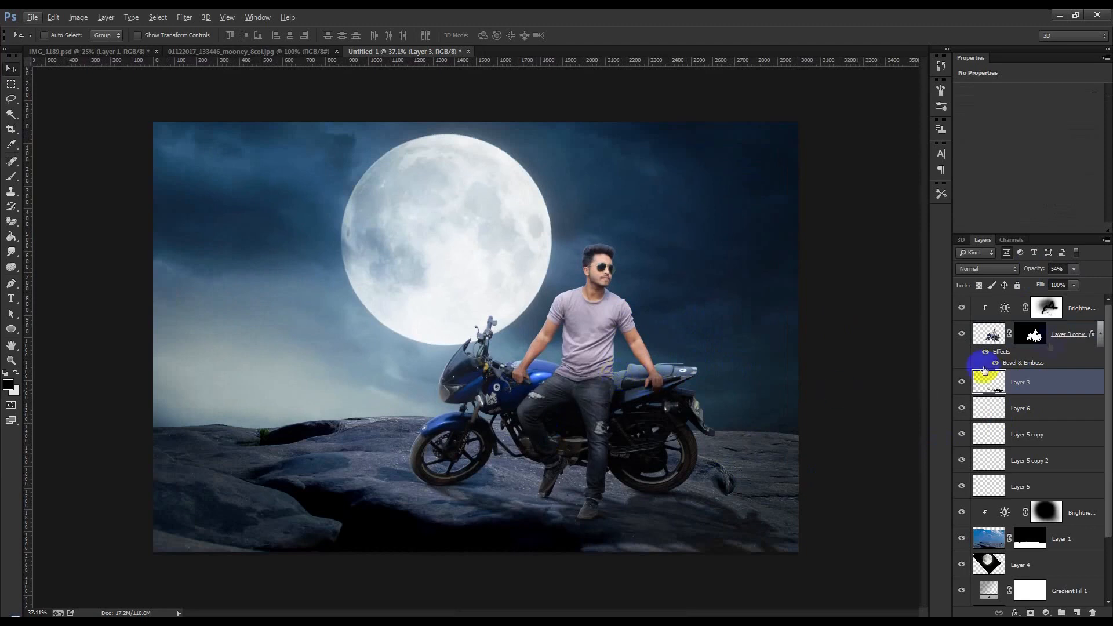
# Step: Add a black-to-transparent radial Gradient Fill above the top Brightness/Contrast layer and centre it on the moon
pyautogui.click(1079, 314)
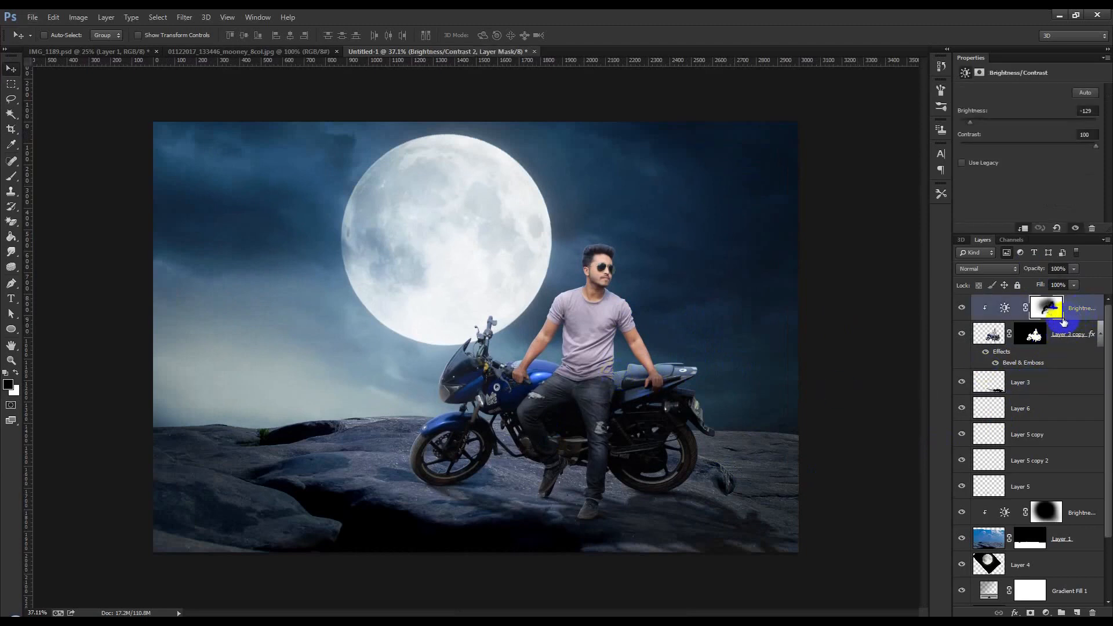
pyautogui.click(1046, 613)
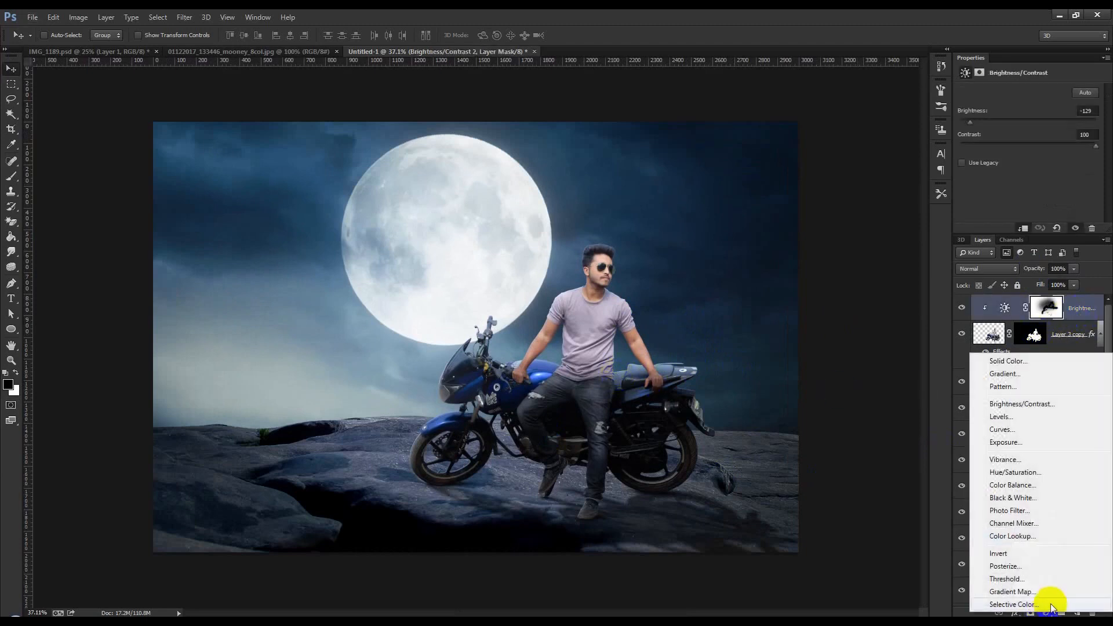
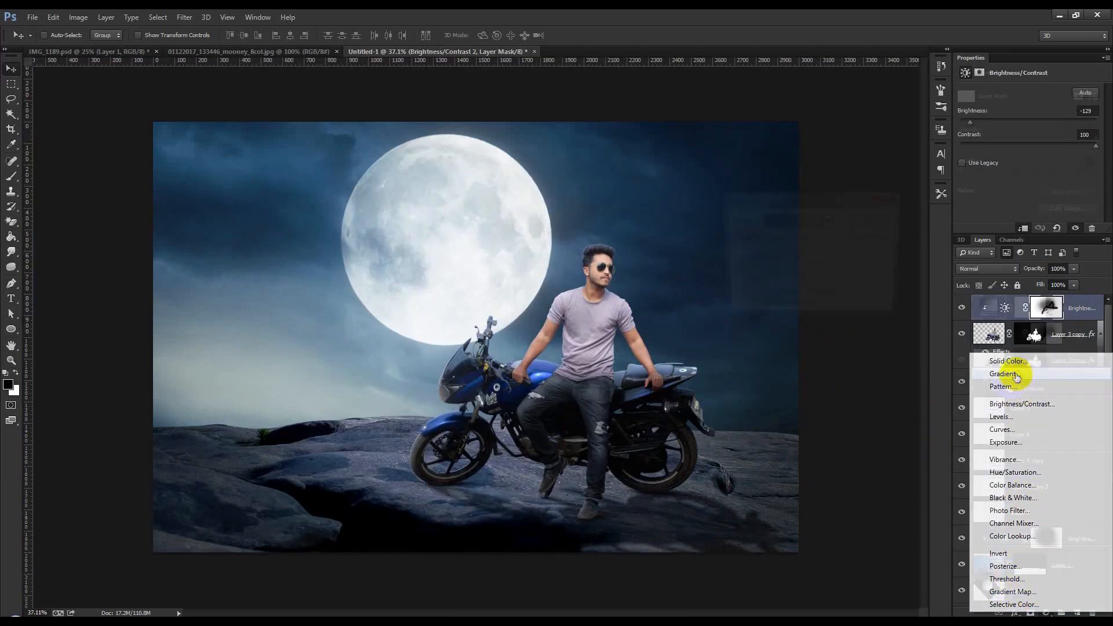
pyautogui.click(1017, 377)
pyautogui.click(829, 220)
pyautogui.doubleClick(764, 248)
pyautogui.click(783, 238)
pyautogui.click(775, 254)
pyautogui.moveTo(504, 250); pyautogui.dragTo(551, 249)
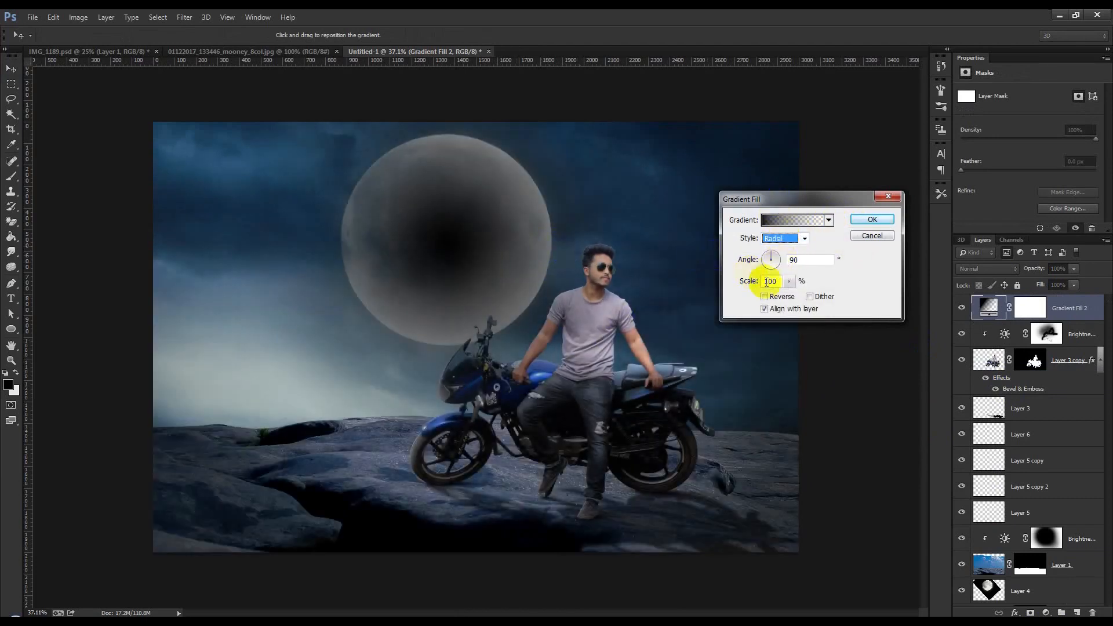
# Step: Reverse the gradient fill, set its angle to 0° and scale to 258%, and apply it
pyautogui.click(765, 296)
pyautogui.click(789, 281)
pyautogui.moveTo(790, 295); pyautogui.dragTo(776, 259)
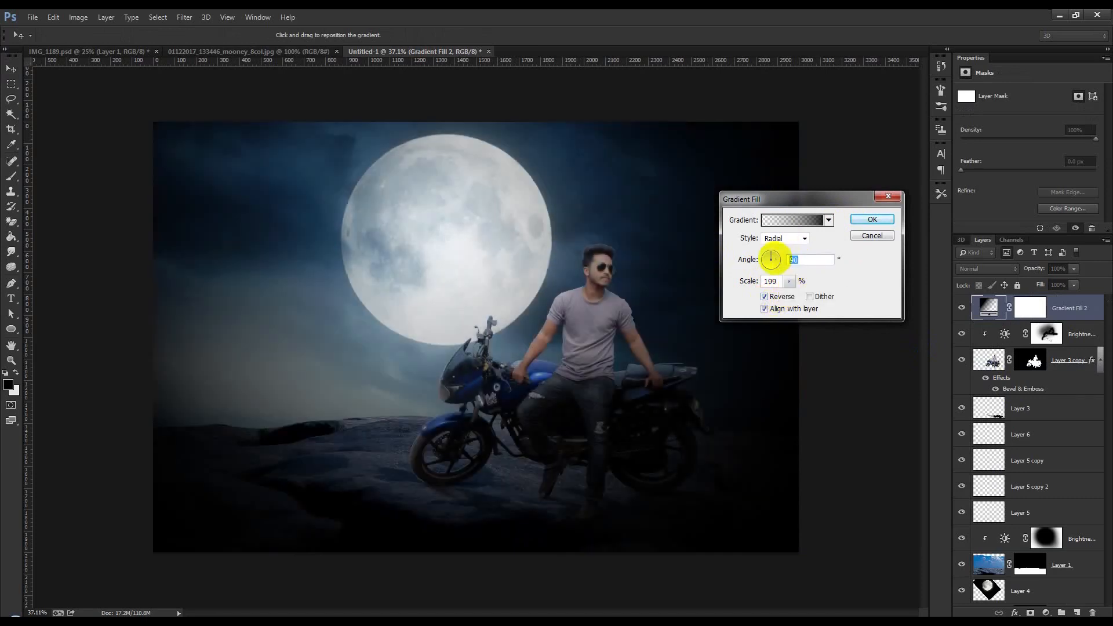
pyautogui.write('0')
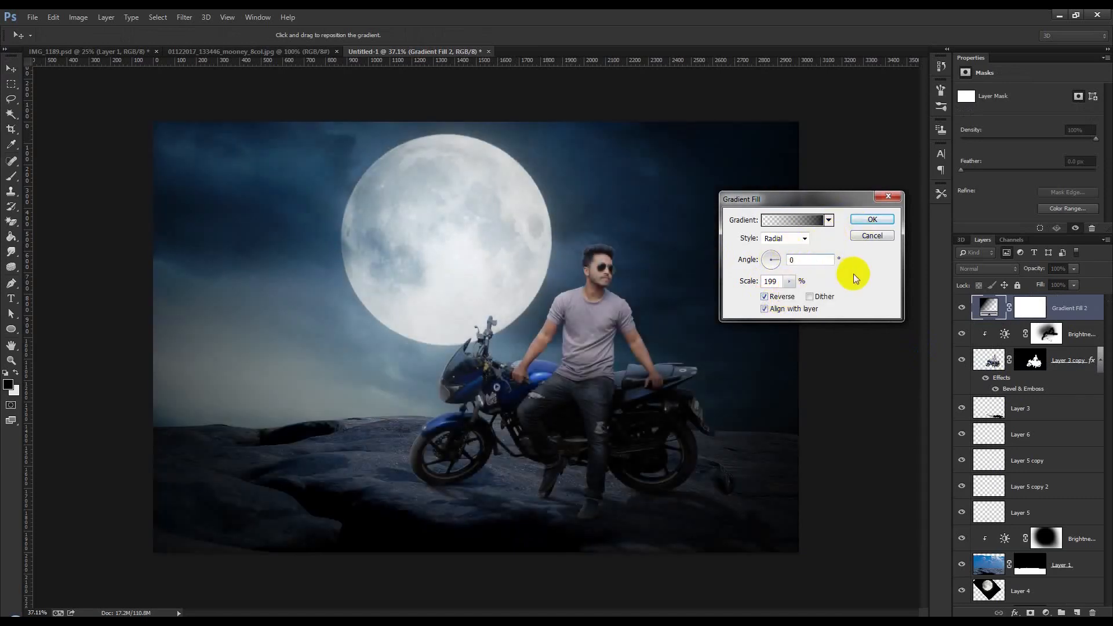
pyautogui.click(789, 281)
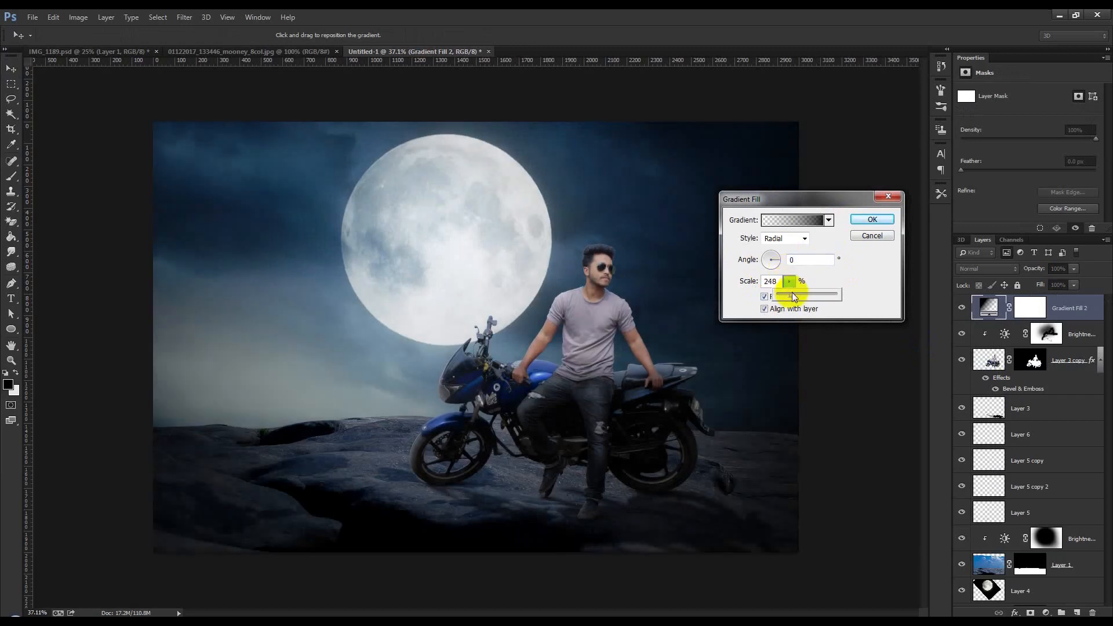
pyautogui.moveTo(795, 296); pyautogui.dragTo(798, 297)
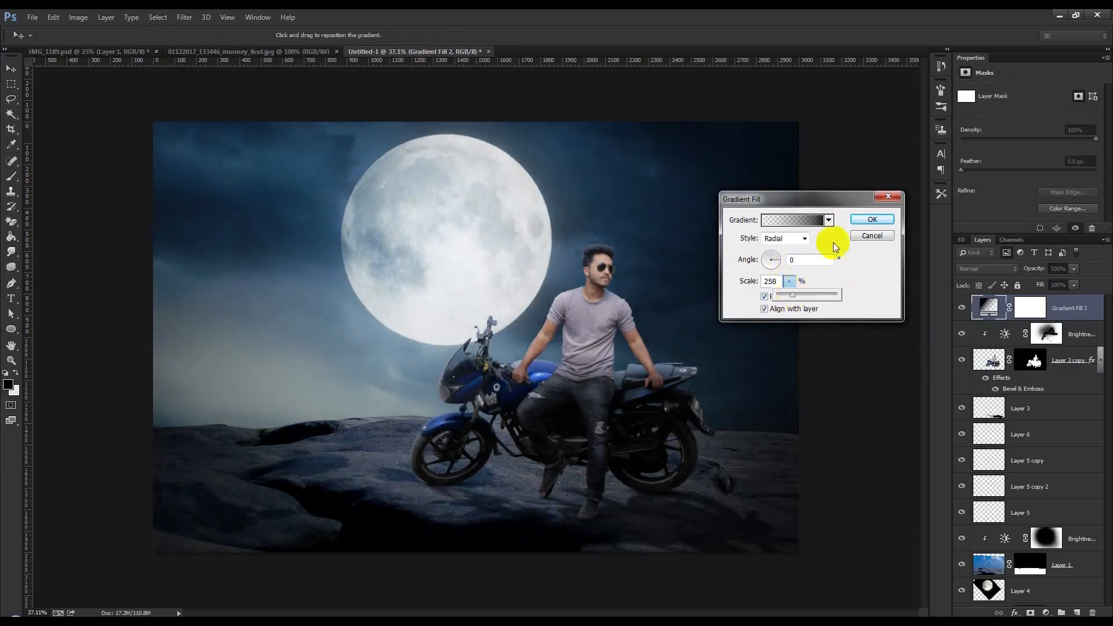
pyautogui.click(864, 219)
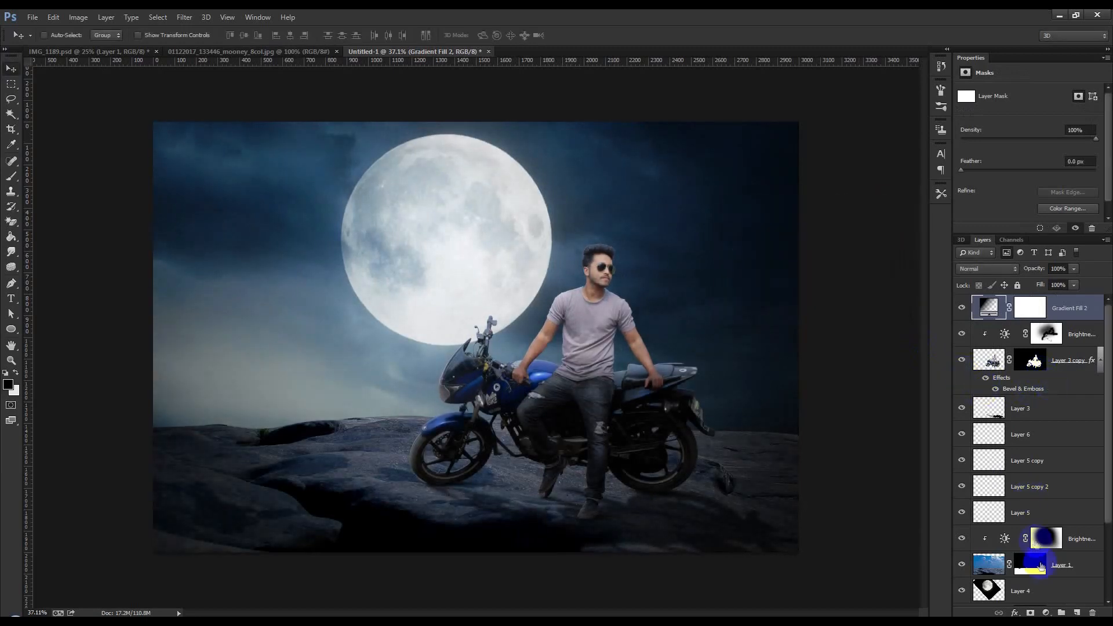
# Step: Add a Photo Filter adjustment on top of the layers using the Blue filter at 82% density
pyautogui.click(1047, 613)
pyautogui.click(1019, 506)
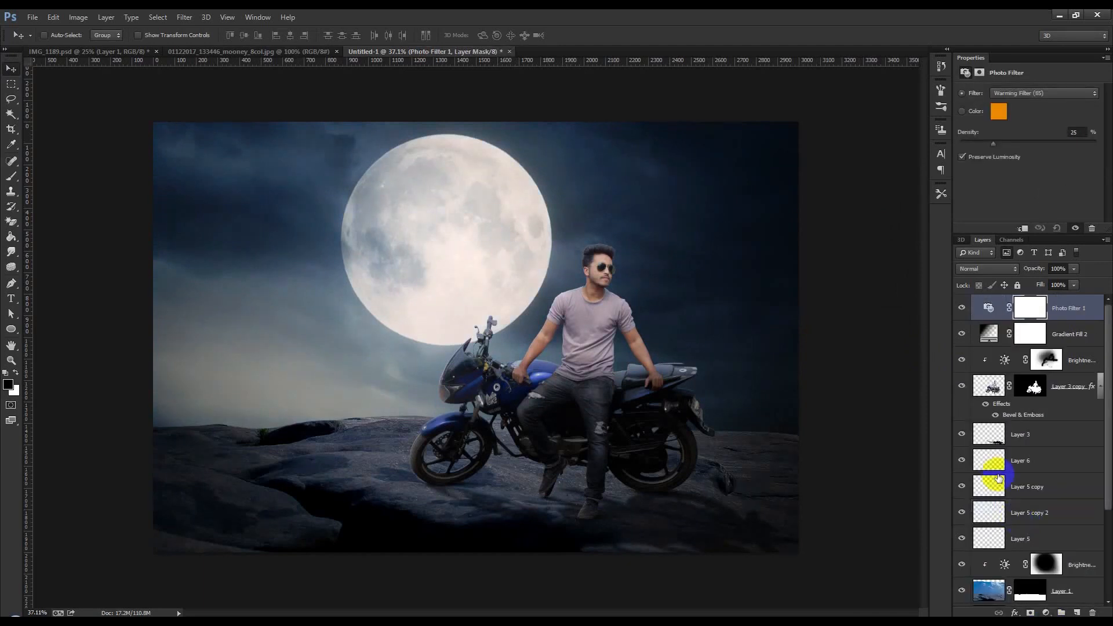
pyautogui.click(1037, 93)
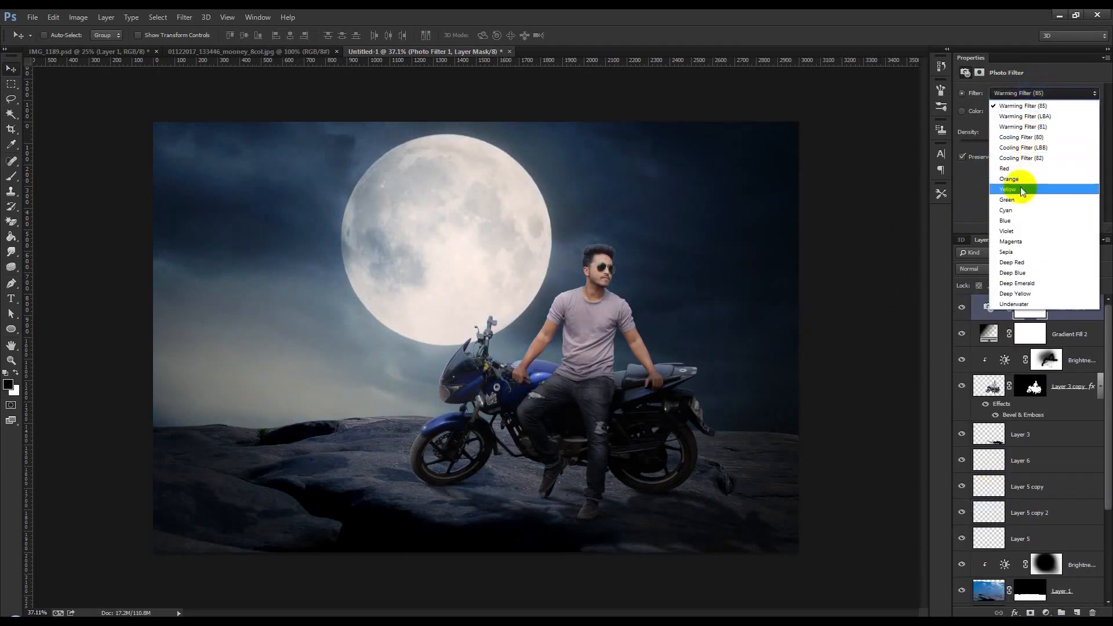
pyautogui.click(1019, 221)
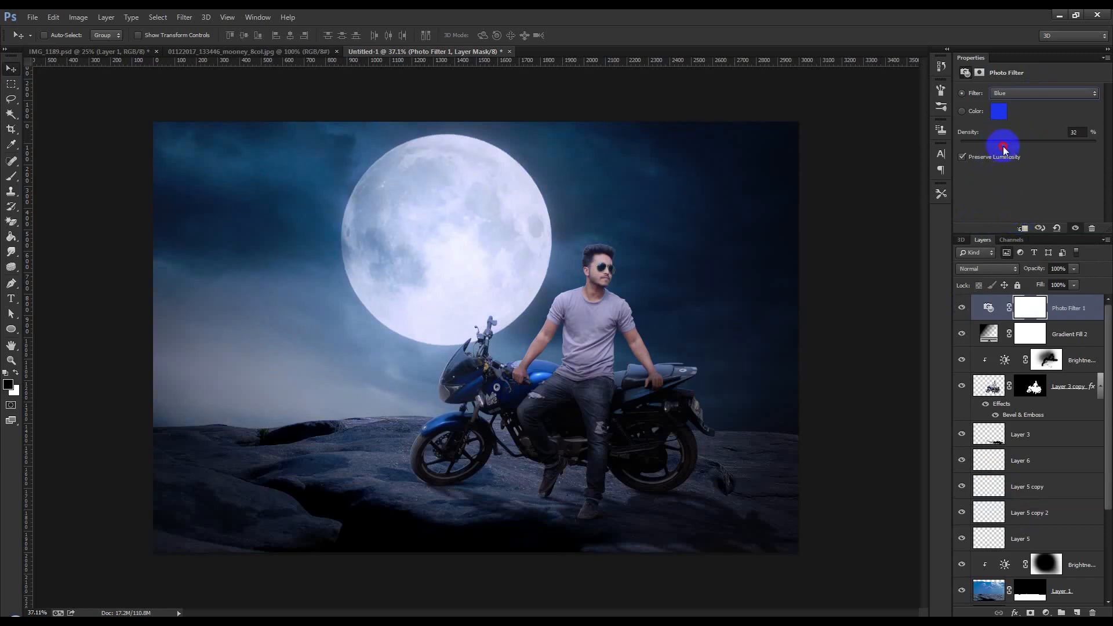
pyautogui.moveTo(1006, 150); pyautogui.dragTo(1072, 155)
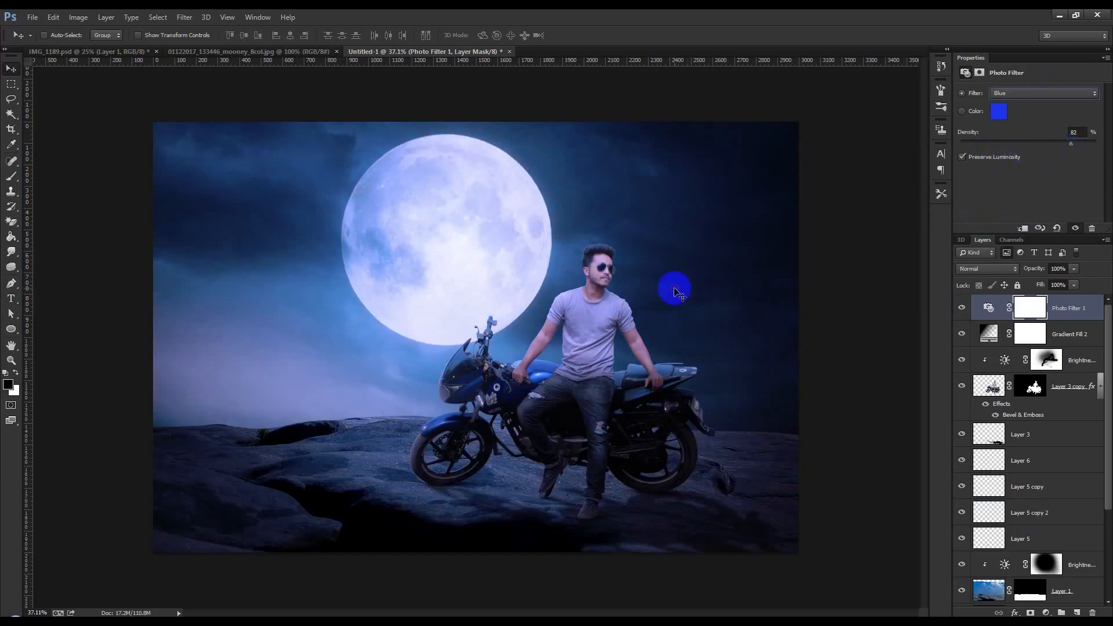
# Step: Paint black on the Photo Filter mask over the man's face with a 111 px brush to remove the blue tint
pyautogui.scroll(5, 667, 291)
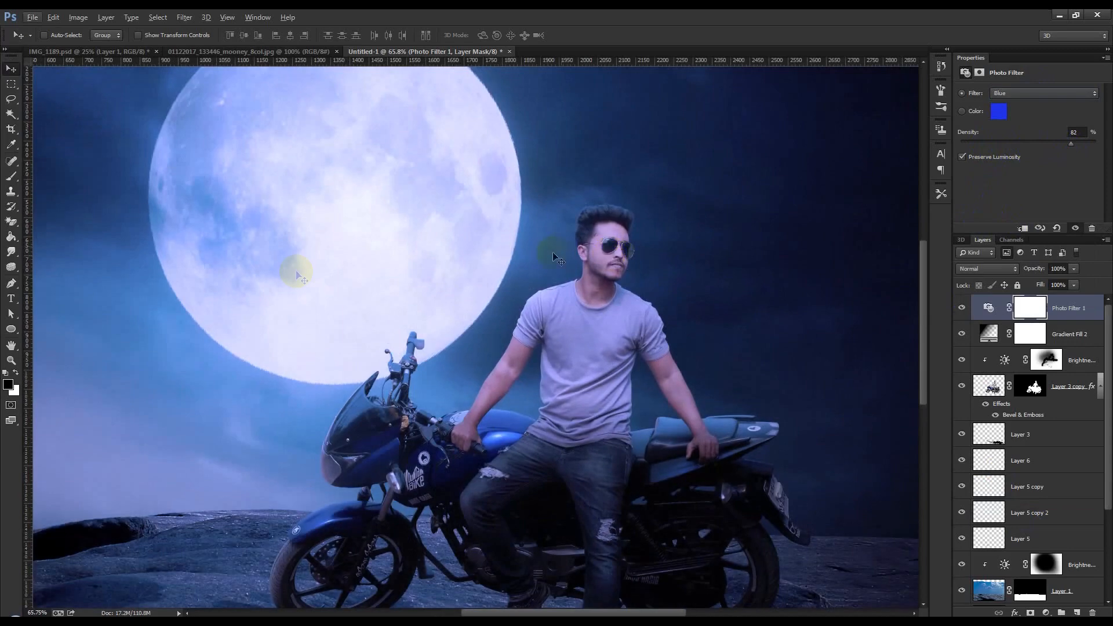
pyautogui.rightClick(11, 174)
pyautogui.click(55, 172)
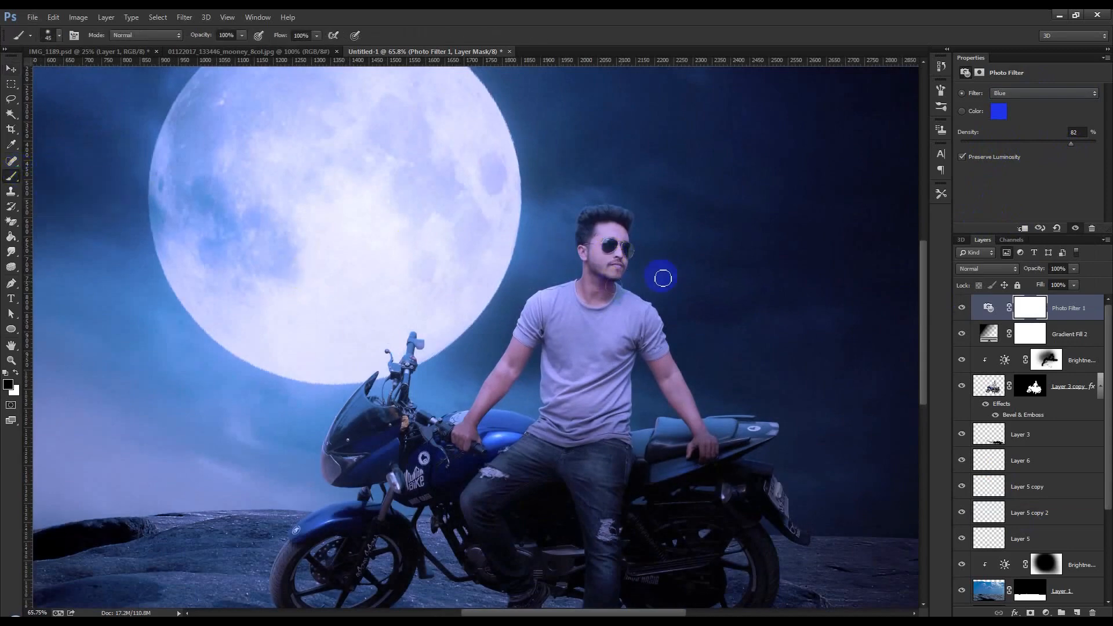
pyautogui.rightClick(665, 290)
pyautogui.moveTo(721, 306); pyautogui.dragTo(737, 307)
pyautogui.moveTo(604, 264); pyautogui.dragTo(605, 239)
pyautogui.moveTo(597, 286); pyautogui.dragTo(521, 335)
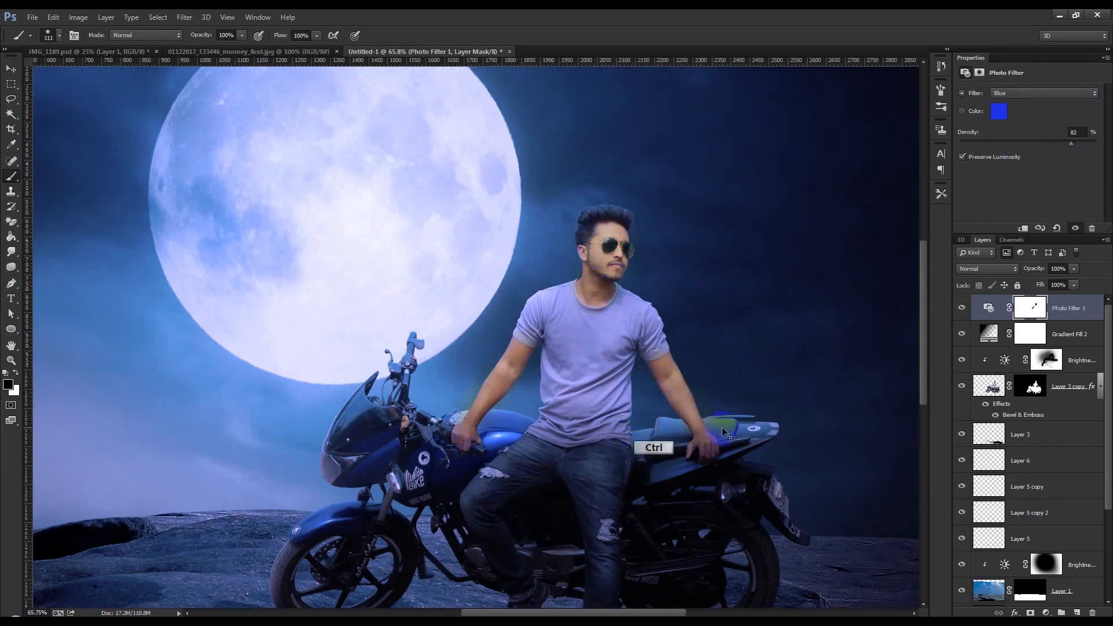
pyautogui.hotkey('ctrl', 'alt', 'z')
pyautogui.hotkey('ctrl', 'z')
# Step: Load Layer 3 copy's mask as a selection, paint the blue tint off the man's neck and arms, and deselect
pyautogui.click(1021, 388)
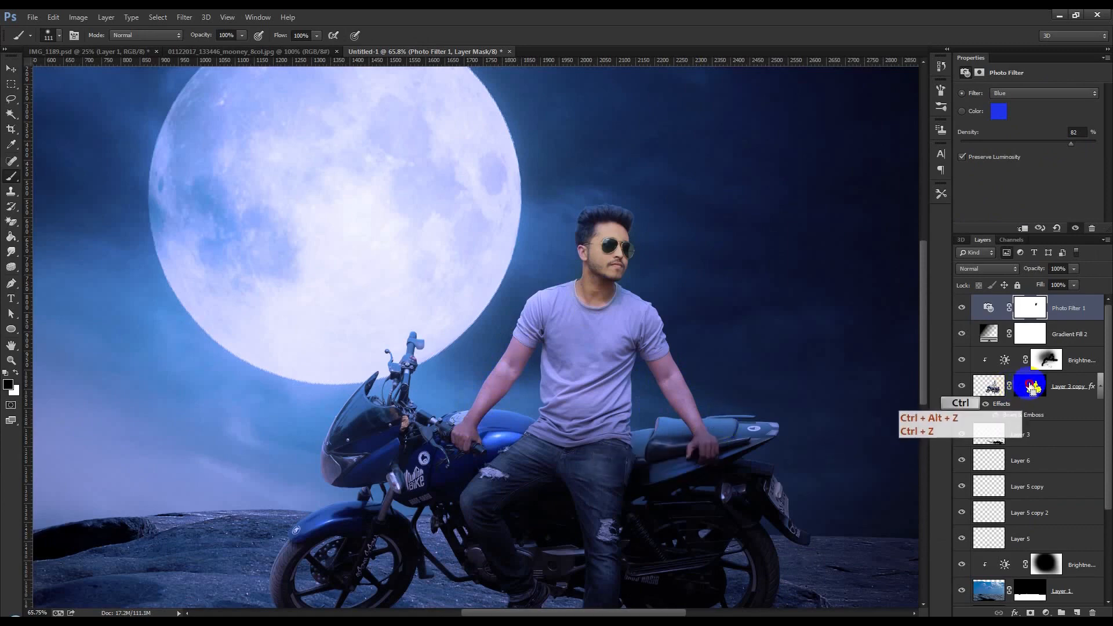
pyautogui.keyDown('ctrl'); pyautogui.click(1025, 388); pyautogui.keyUp('ctrl')
pyautogui.moveTo(600, 284)
pyautogui.mouseDown()
pyautogui.moveTo(502, 349)
pyautogui.moveTo(499, 372)
pyautogui.mouseUp()
pyautogui.hotkey('ctrl', 'z')
pyautogui.hotkey('ctrl', 'z')
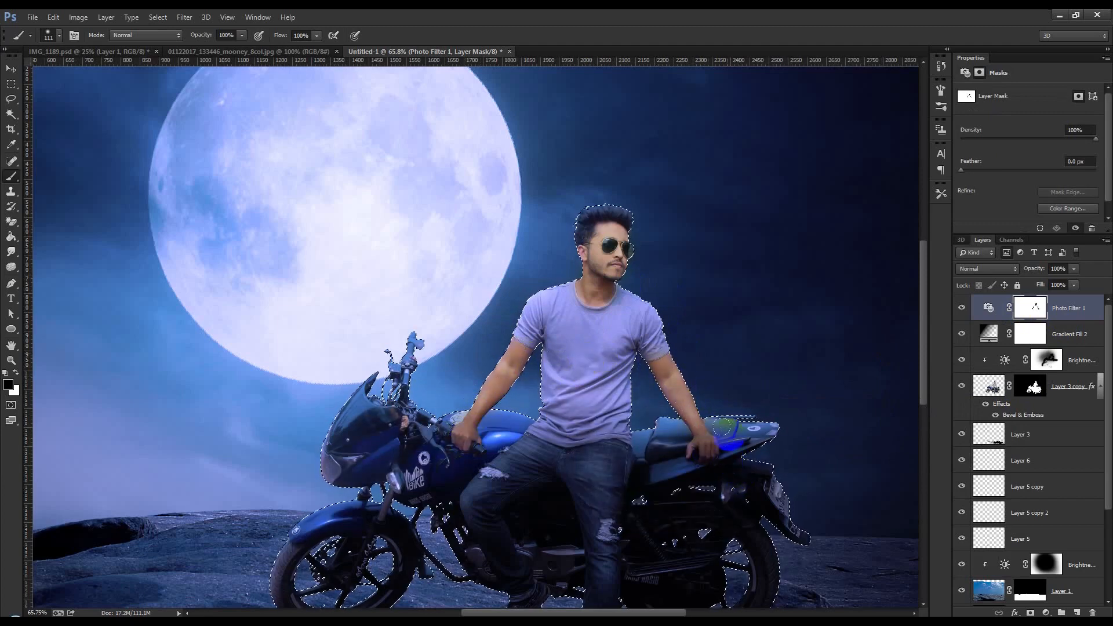
pyautogui.hotkey('ctrl', 'd')
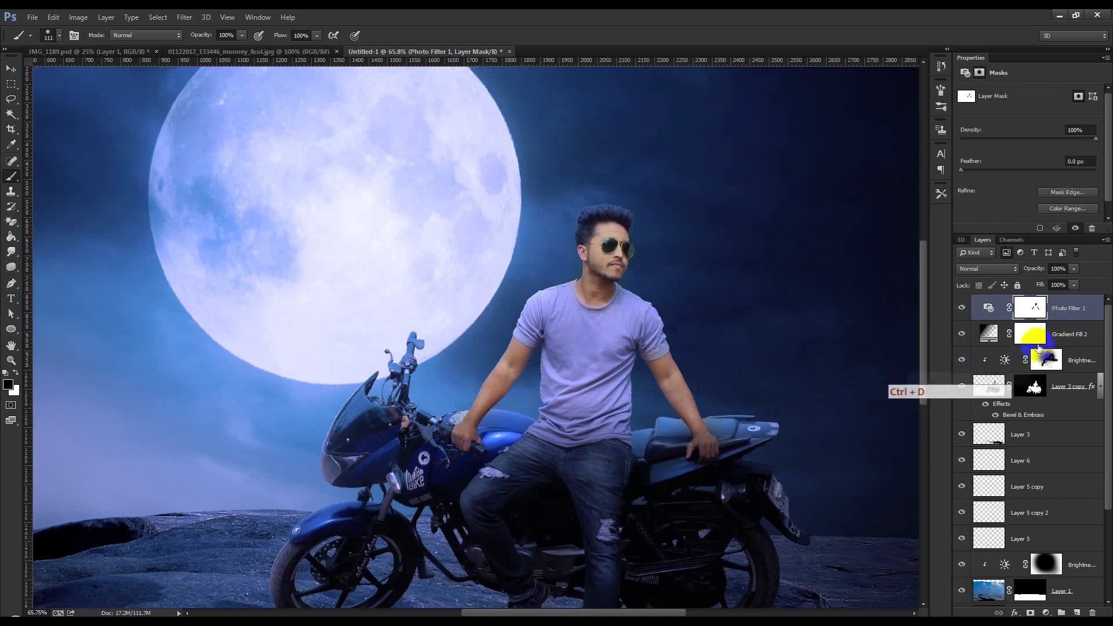
# Step: Add a Selective Color adjustment above Layer 3 copy and set Reds to cyan +67, magenta +34, yellow -59 and black -6
pyautogui.click(1069, 386)
pyautogui.click(1047, 613)
pyautogui.click(1012, 601)
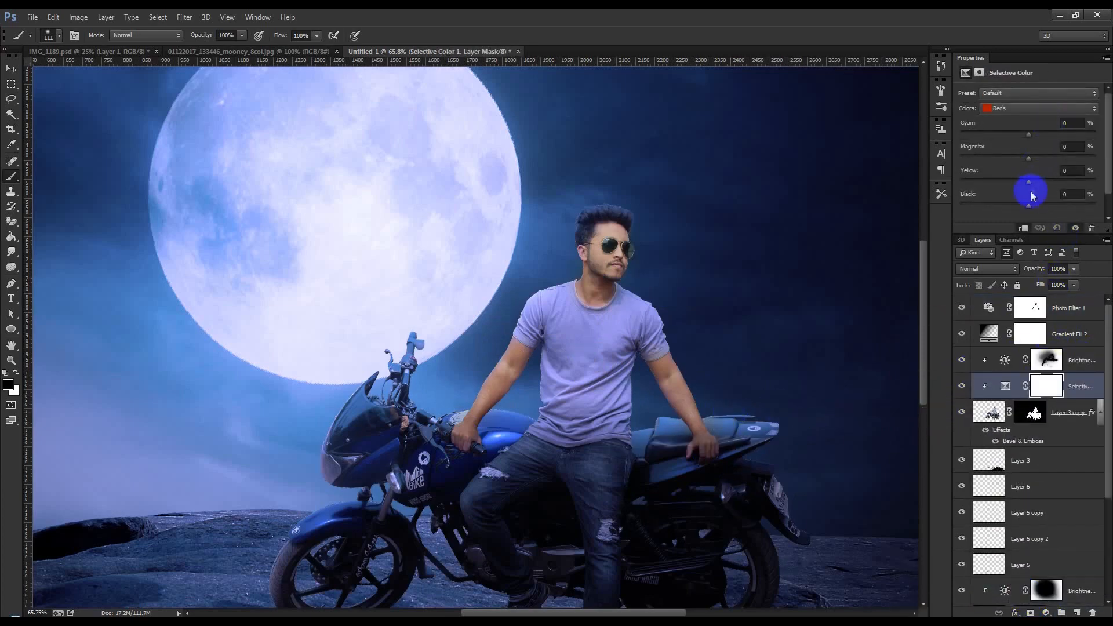
pyautogui.moveTo(986, 208); pyautogui.dragTo(1009, 208)
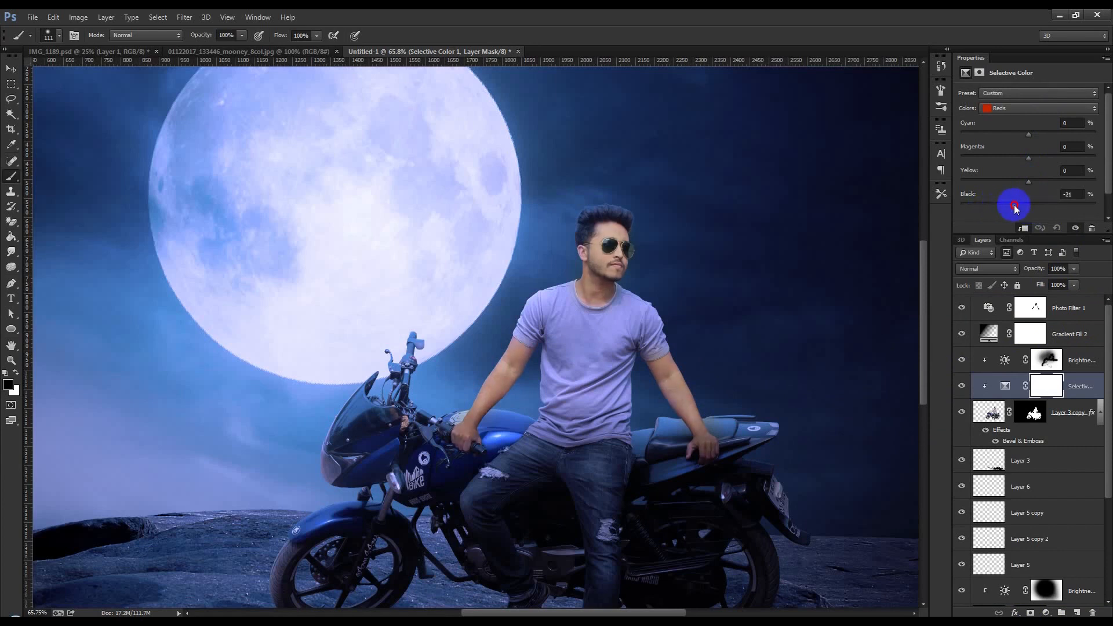
pyautogui.moveTo(1030, 135); pyautogui.dragTo(1087, 143)
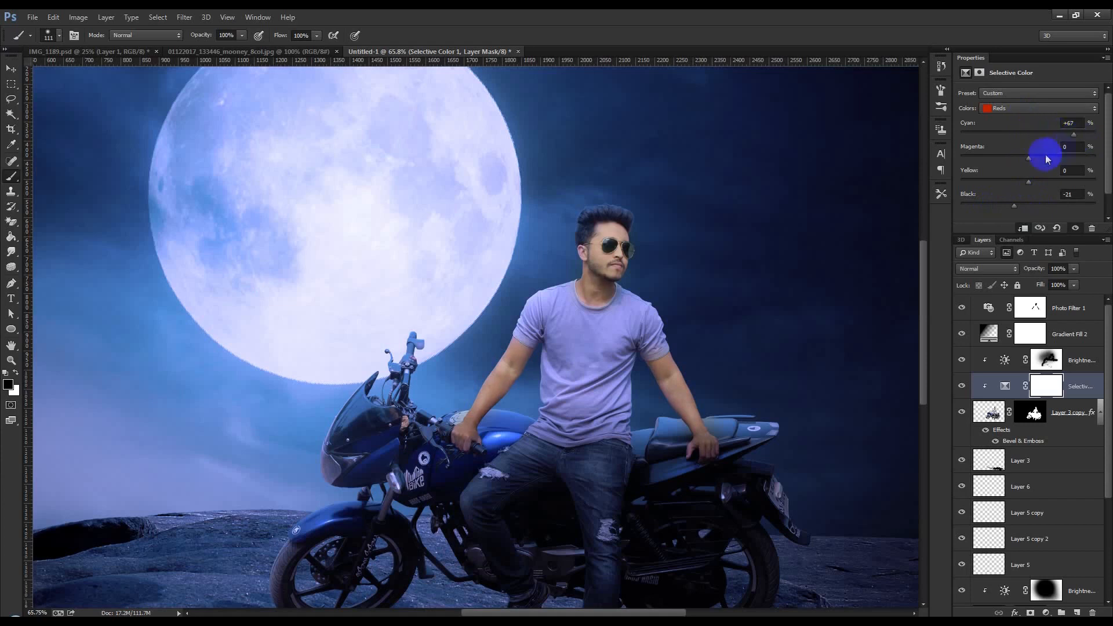
pyautogui.moveTo(1065, 161); pyautogui.dragTo(1025, 210)
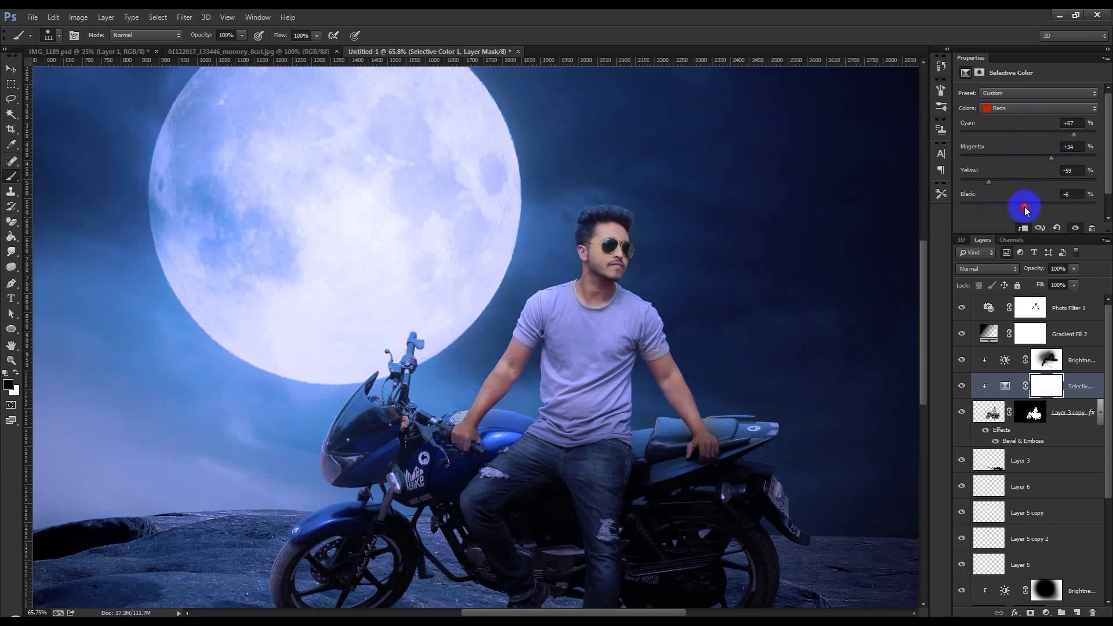
# Step: Add a Brightness/Contrast adjustment directly above Layer 3 copy with brightness about 47 and fill its mask with black
pyautogui.click(1051, 421)
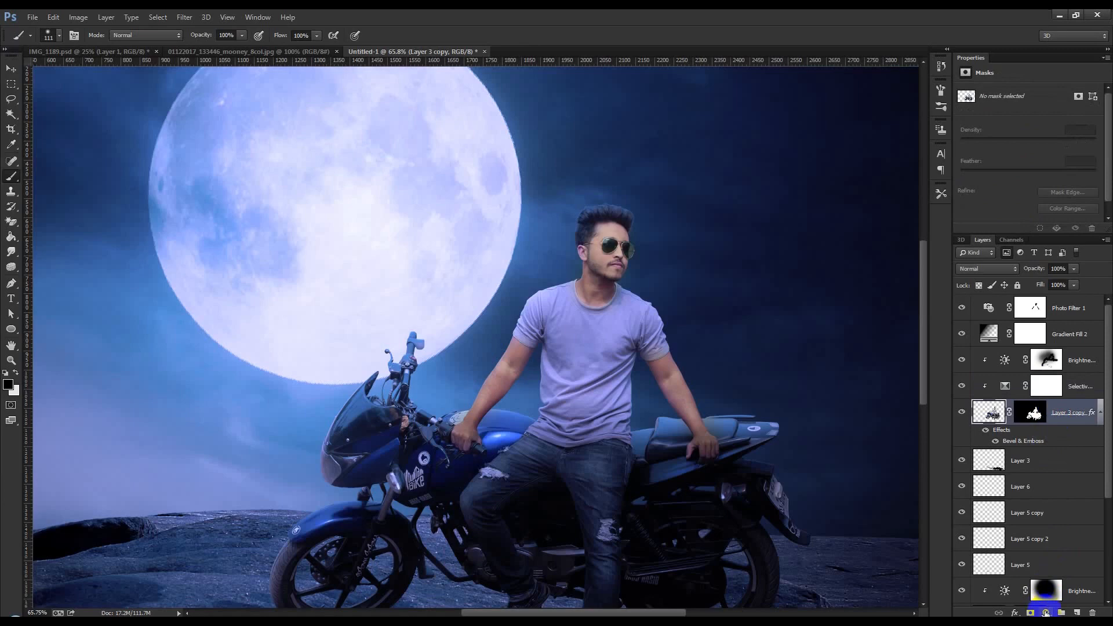
pyautogui.click(1046, 612)
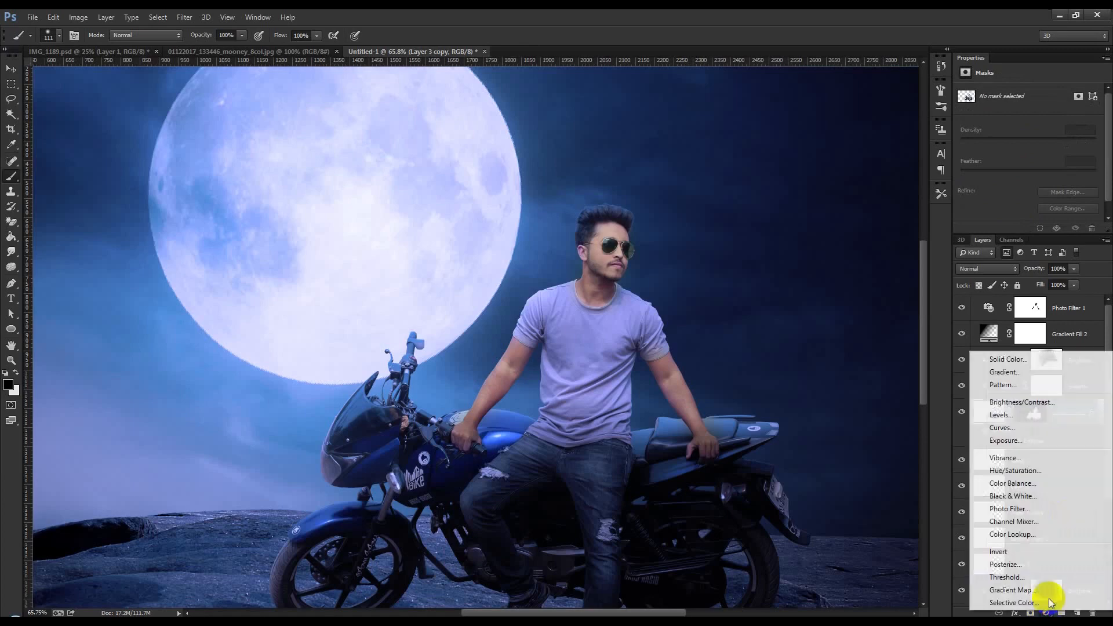
pyautogui.click(1007, 403)
pyautogui.moveTo(1041, 124); pyautogui.dragTo(1056, 124)
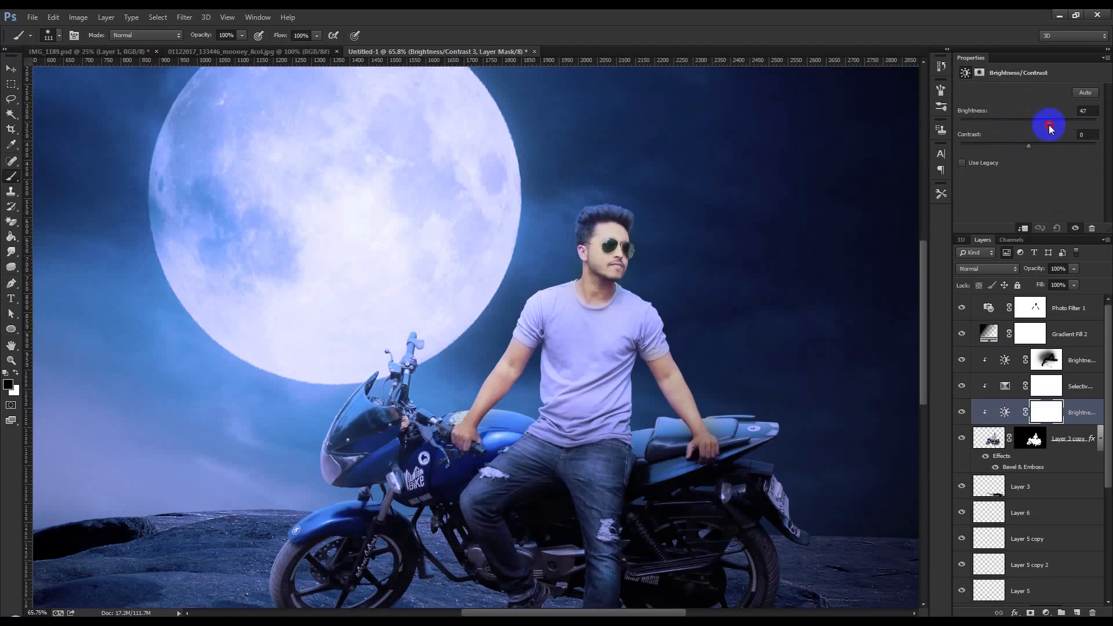
pyautogui.click(1047, 412)
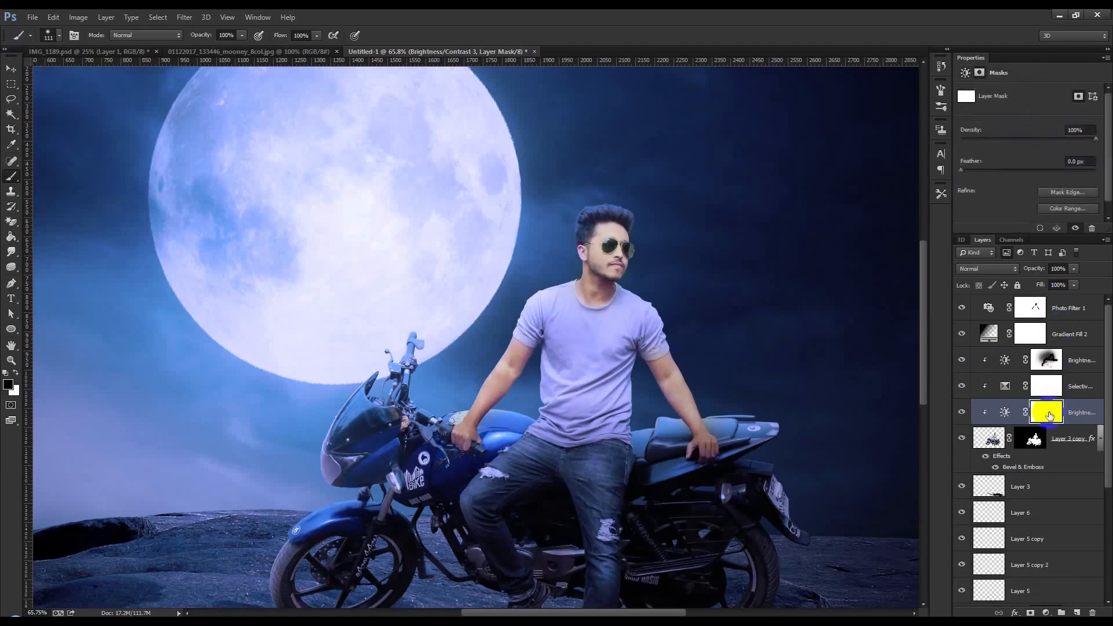
pyautogui.hotkey('alt', 'Delete')
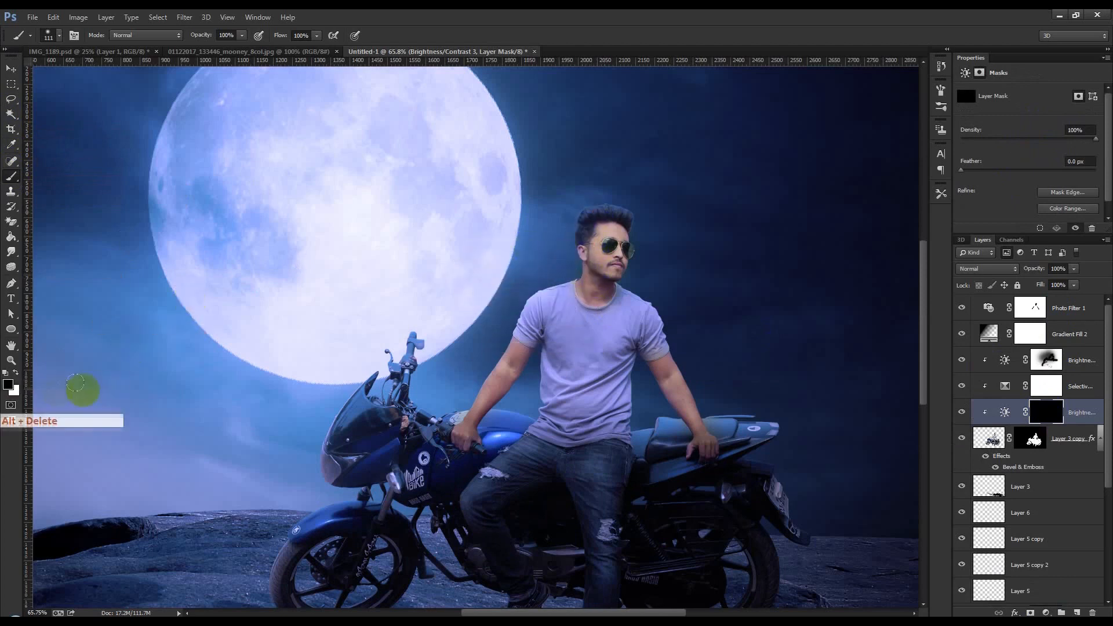
# Step: Paint white on the brightness mask over the man's face and arms and the bike's front, using 400 px and 125 px soft brushes
pyautogui.click(16, 373)
pyautogui.press(']')
pyautogui.press(']')
pyautogui.press(']')
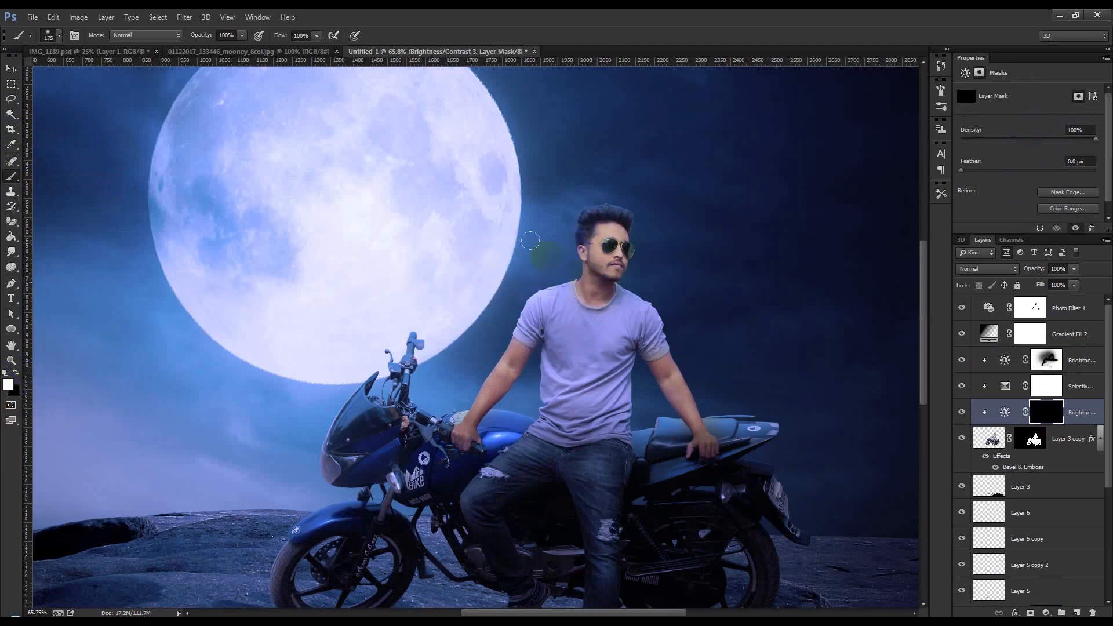
pyautogui.press(']')
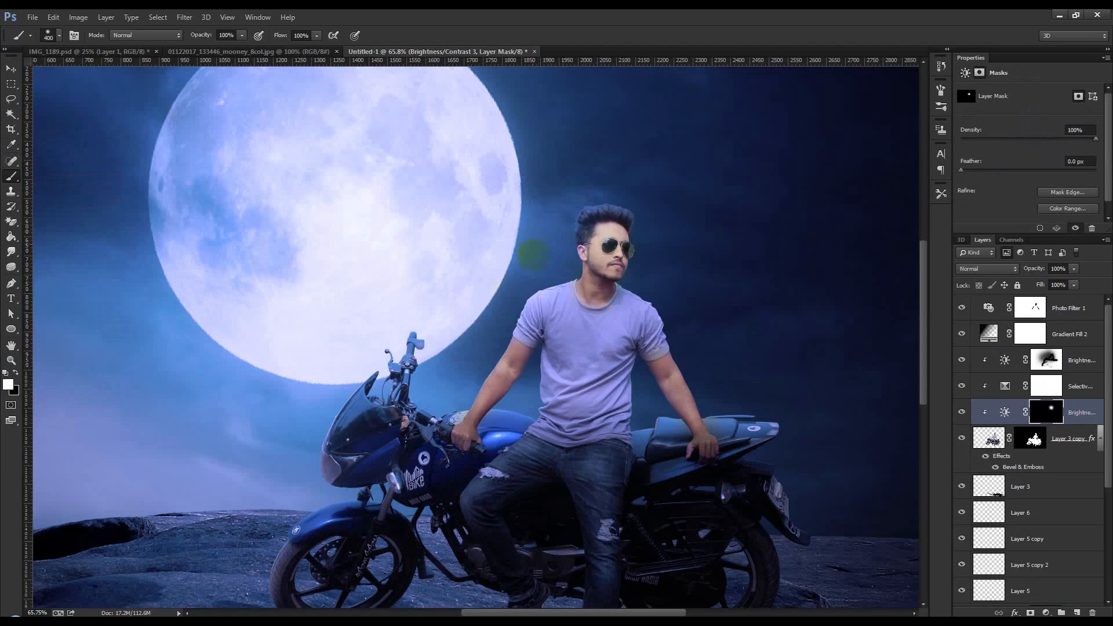
pyautogui.moveTo(459, 339)
pyautogui.mouseDown()
pyautogui.moveTo(423, 380)
pyautogui.moveTo(350, 356)
pyautogui.mouseUp()
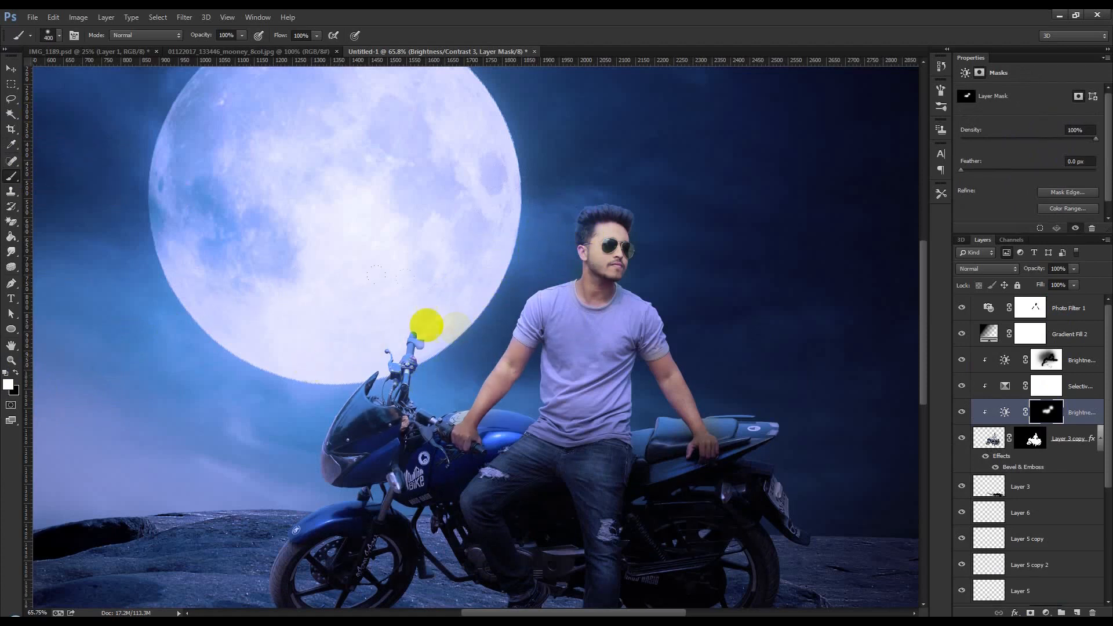
pyautogui.press('[')
pyautogui.press('[')
pyautogui.press('[')
pyautogui.press('[')
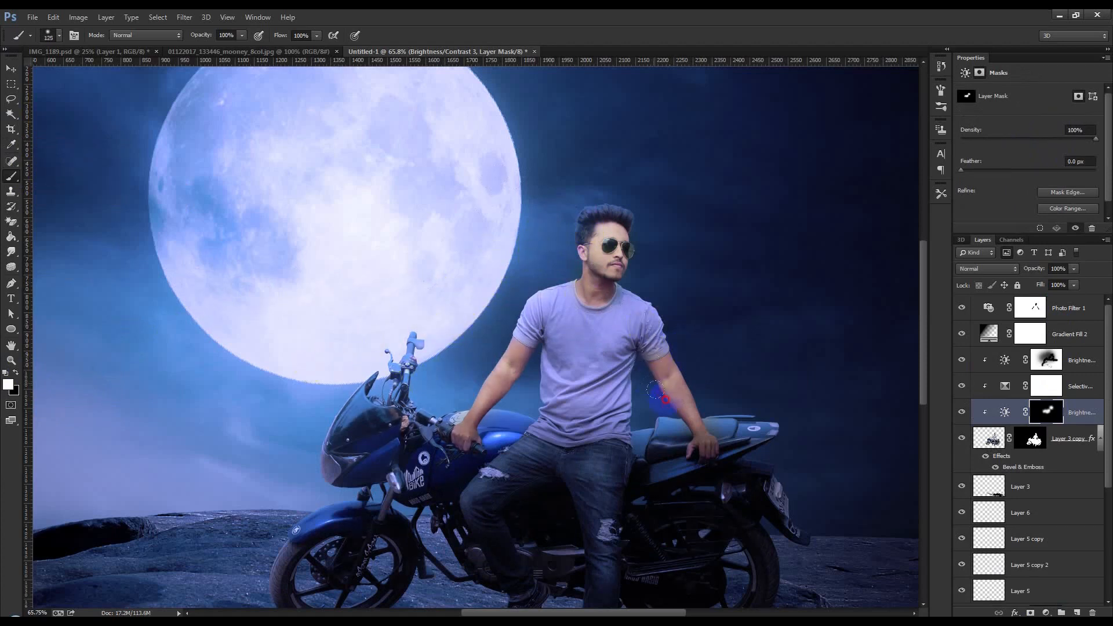
pyautogui.press('[')
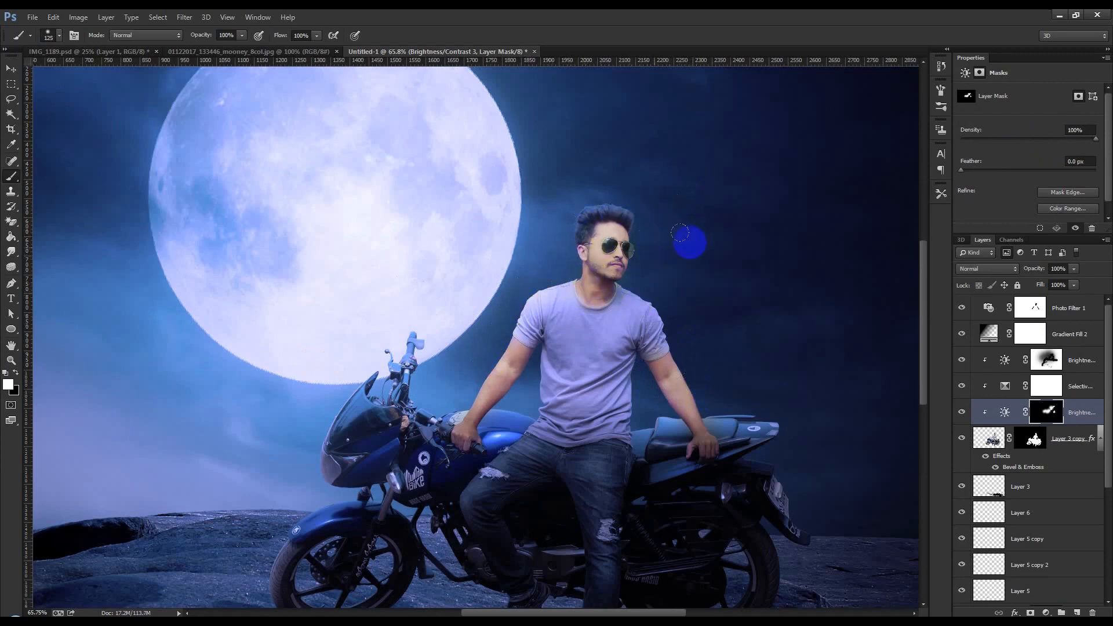
pyautogui.scroll(-5, 683, 233)
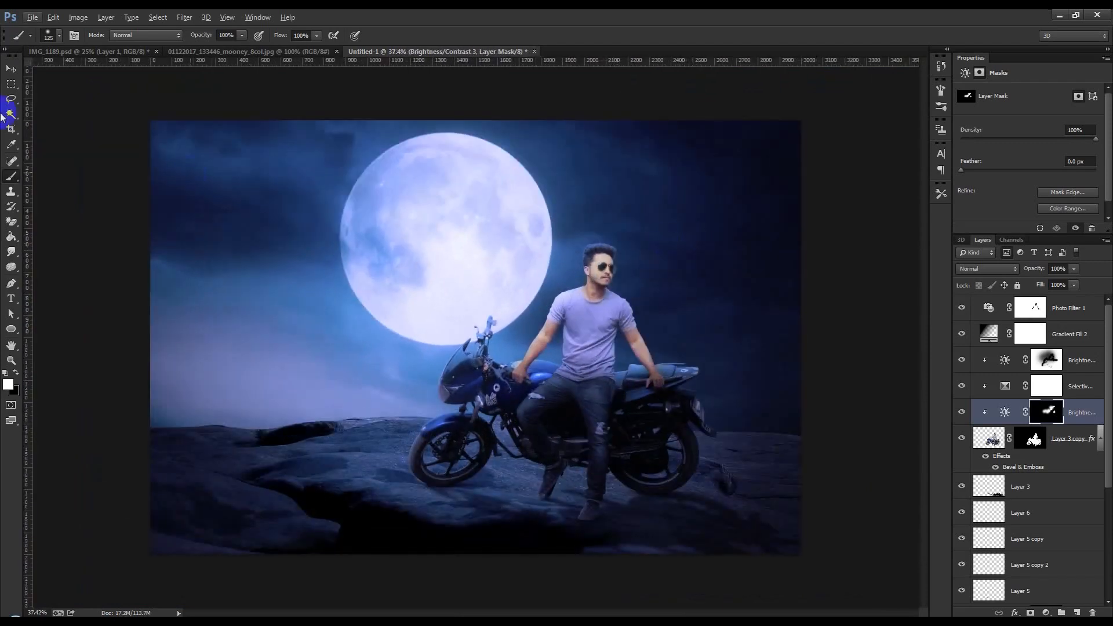
pyautogui.click(11, 68)
pyautogui.scroll(1, 527, 305)
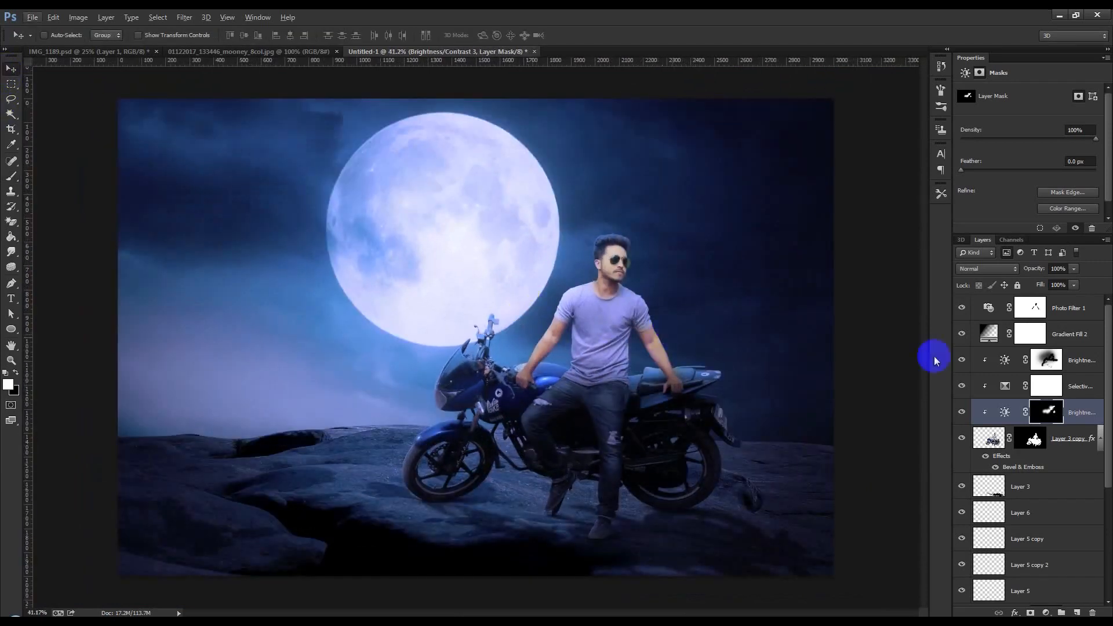
# Step: Add a Color Lookup adjustment above Photo Filter 1 using the Moonlight.3DL 3D LUT
pyautogui.click(1071, 316)
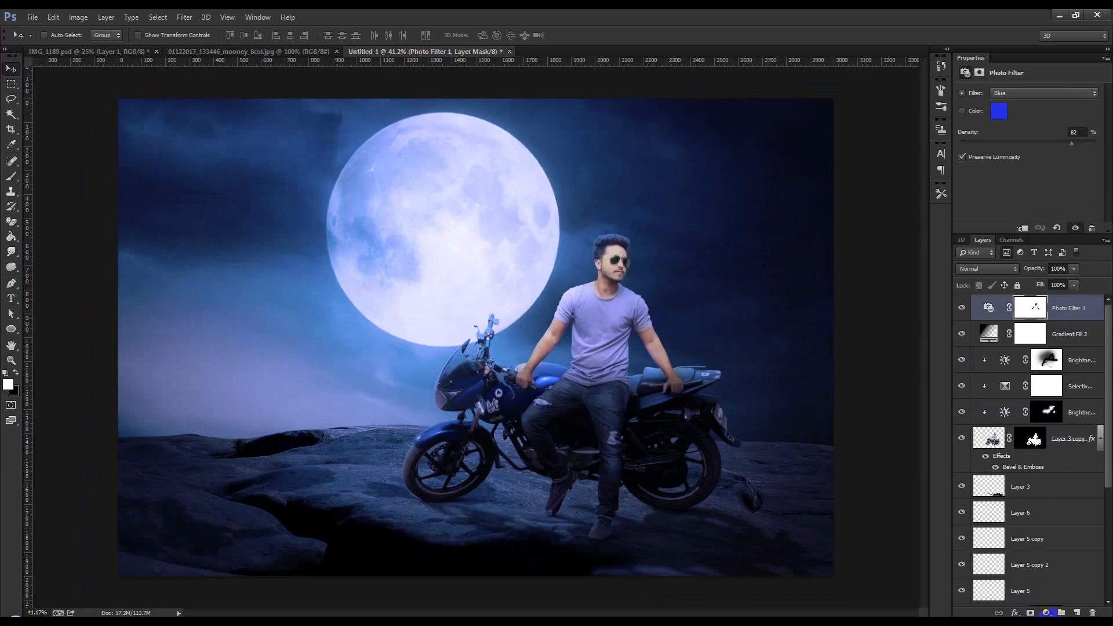
pyautogui.click(1045, 613)
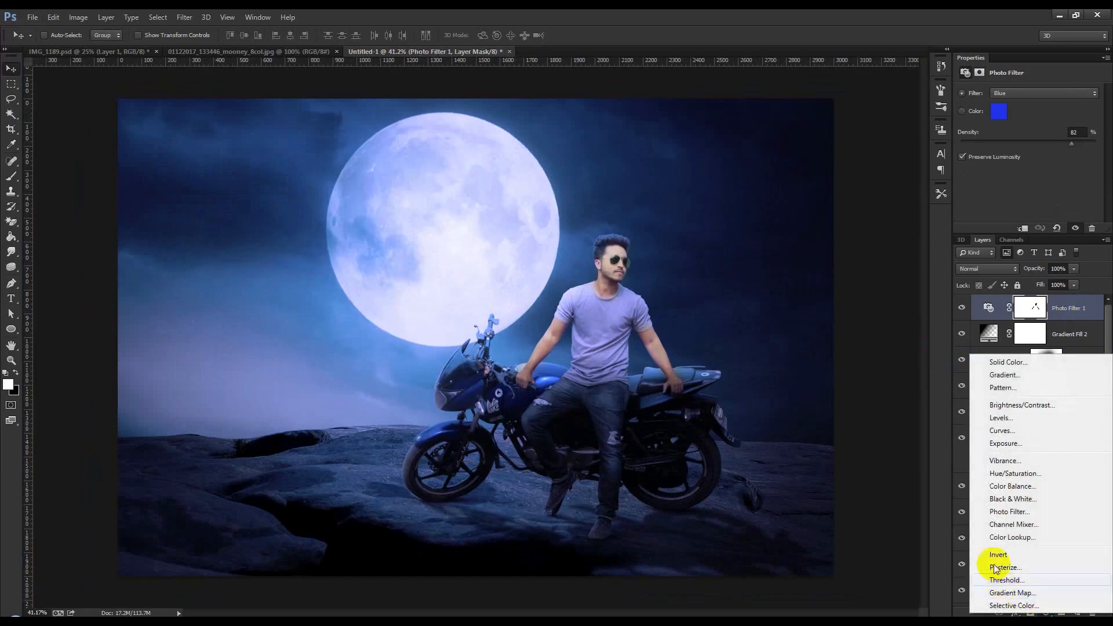
pyautogui.click(1015, 538)
pyautogui.click(1051, 91)
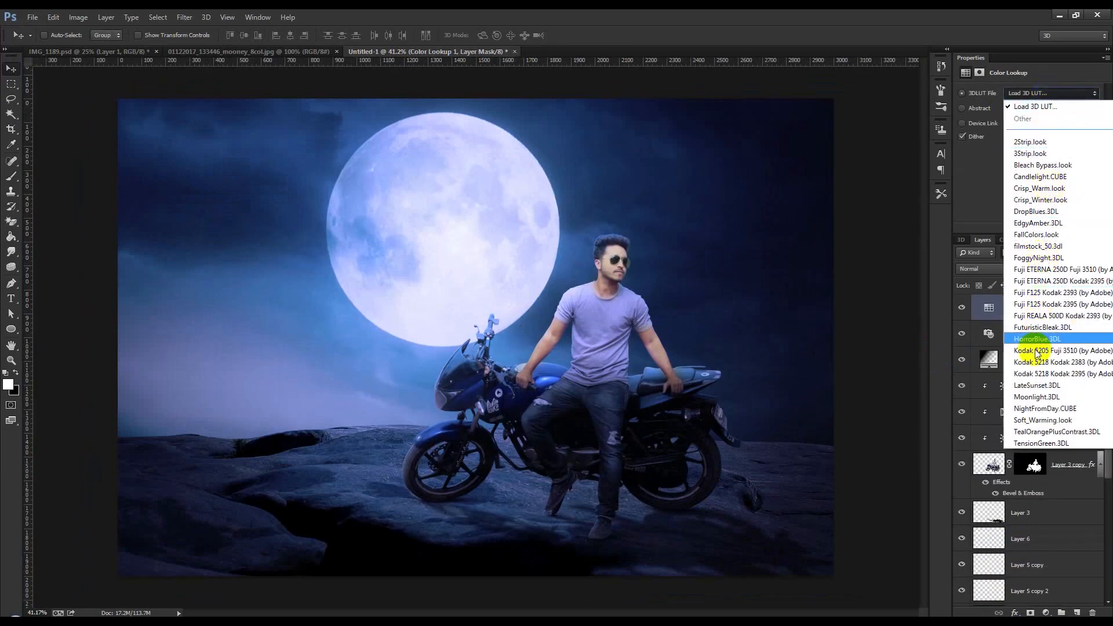
pyautogui.click(1044, 397)
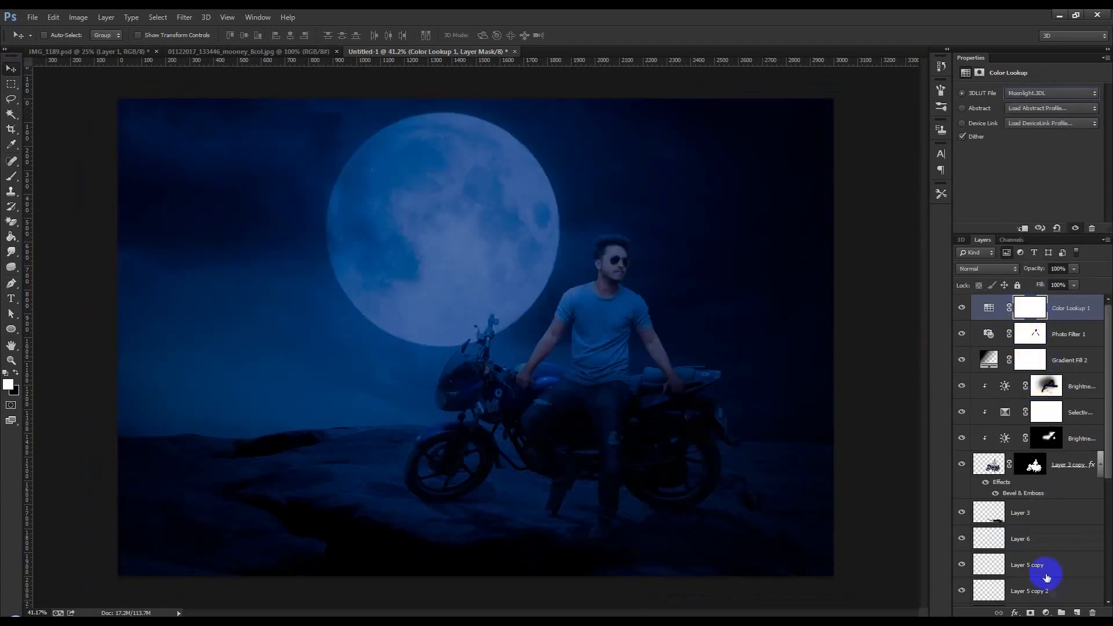
# Step: Try Soft Light blending and 60% opacity on the Color Lookup adjustment, then restore Normal mode and 100% opacity
pyautogui.click(1001, 268)
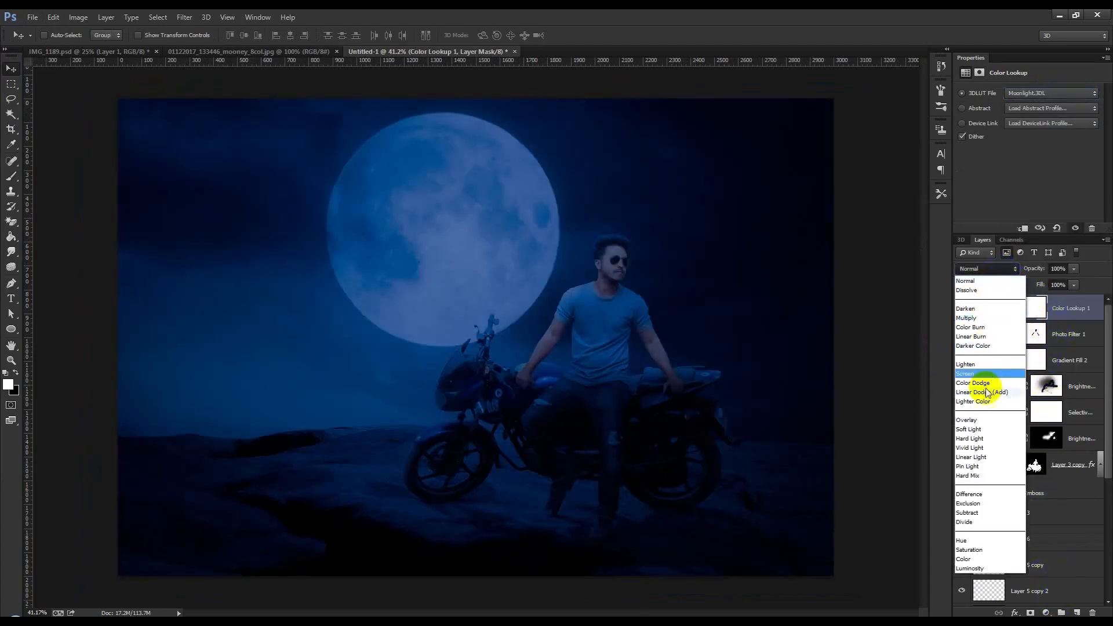
pyautogui.click(970, 429)
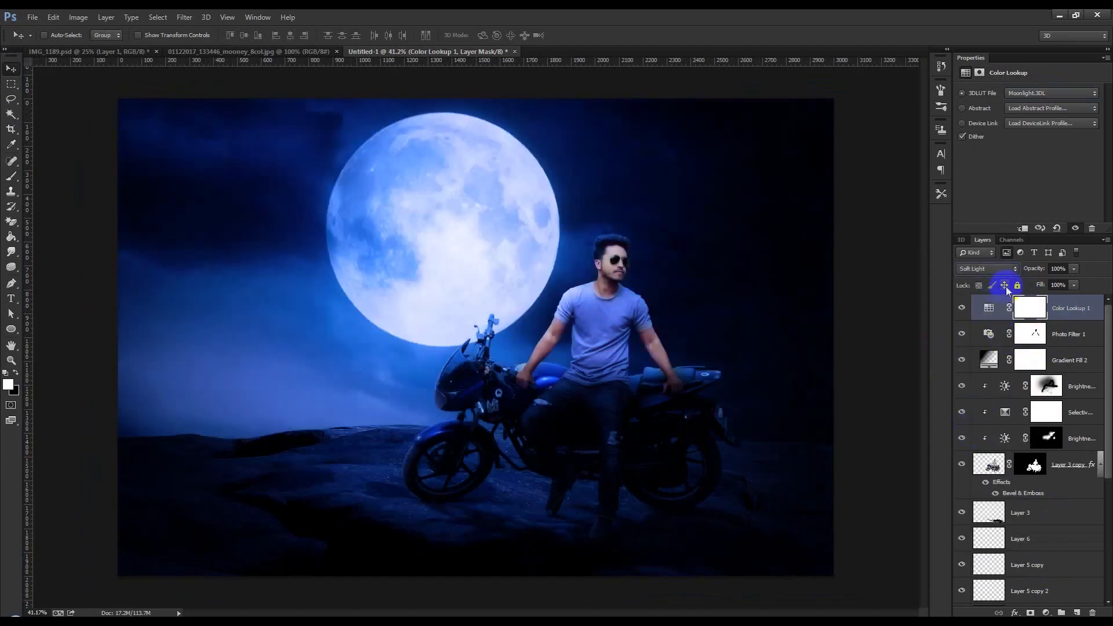
pyautogui.moveTo(1036, 269); pyautogui.dragTo(1014, 273)
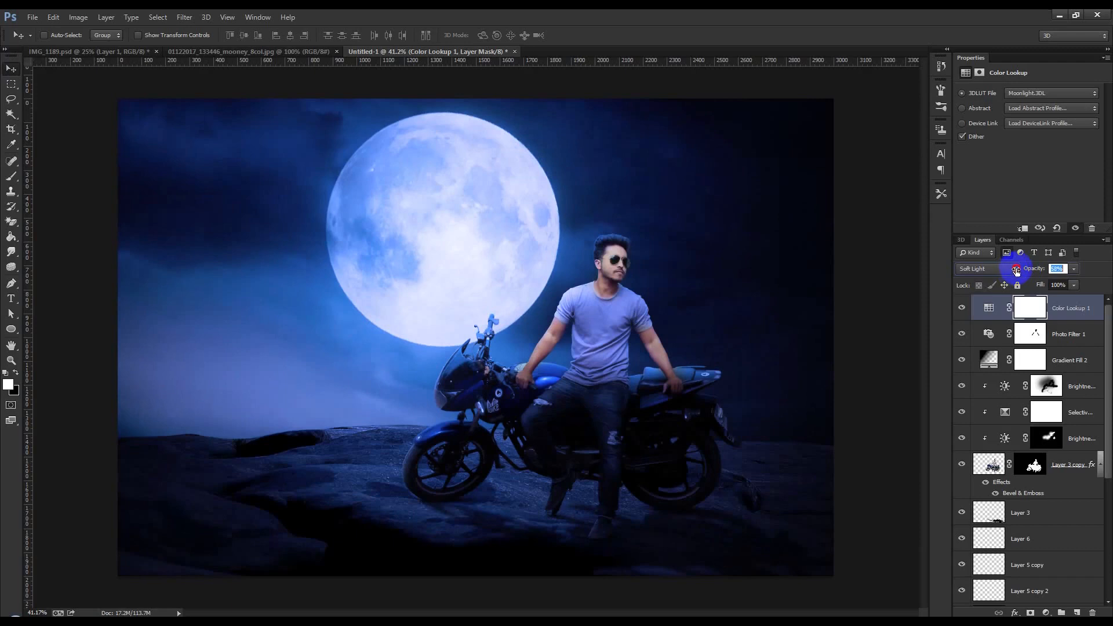
pyautogui.moveTo(1016, 271); pyautogui.dragTo(1017, 272)
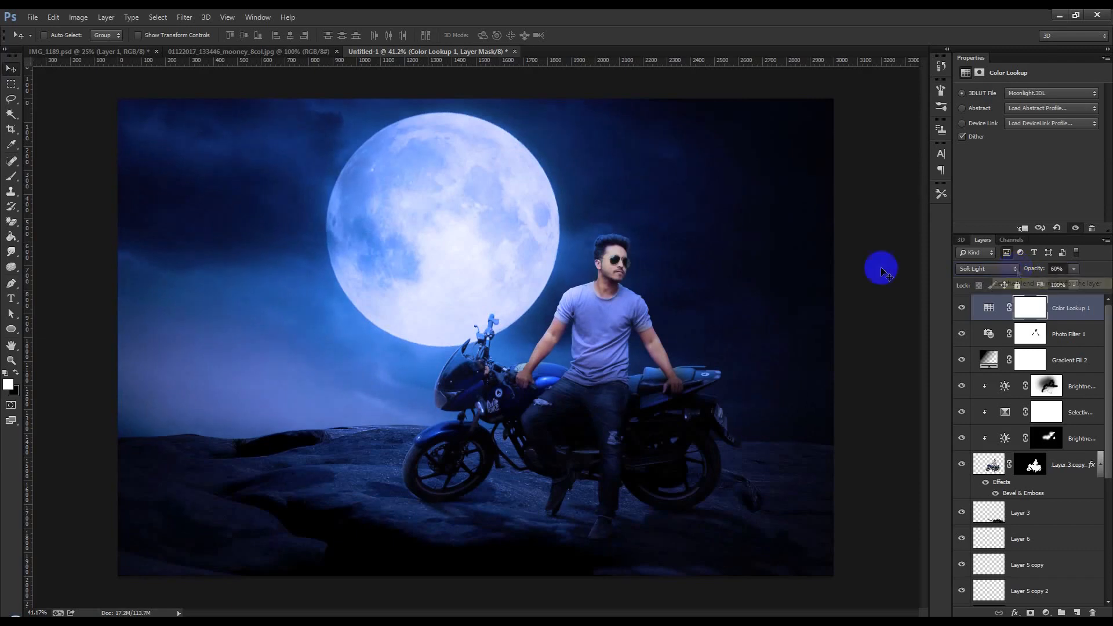
pyautogui.click(1005, 270)
pyautogui.click(983, 280)
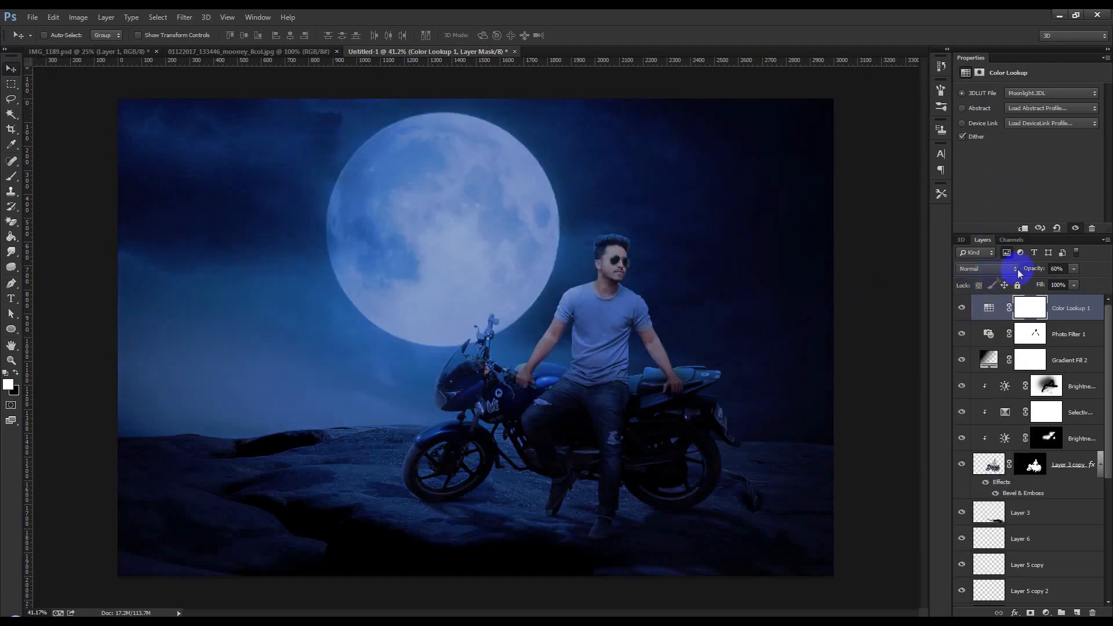
pyautogui.moveTo(1043, 270); pyautogui.dragTo(1080, 271)
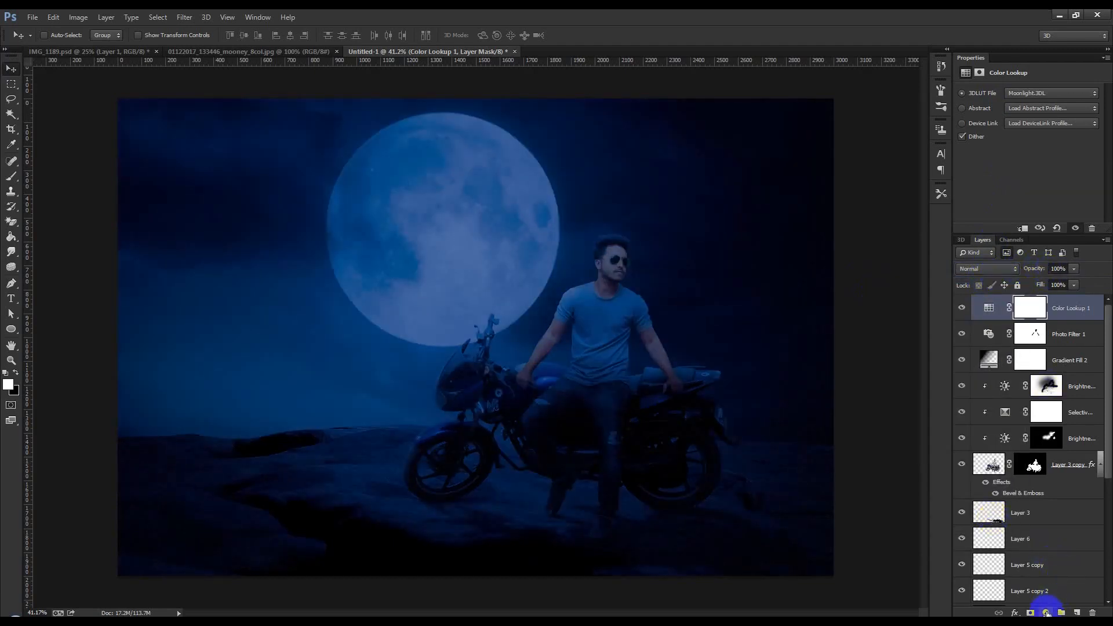
# Step: Paint black on the Color Lookup mask over the moon and the man, using very large soft brushes of about 2200 to 2500 px
pyautogui.click(11, 176)
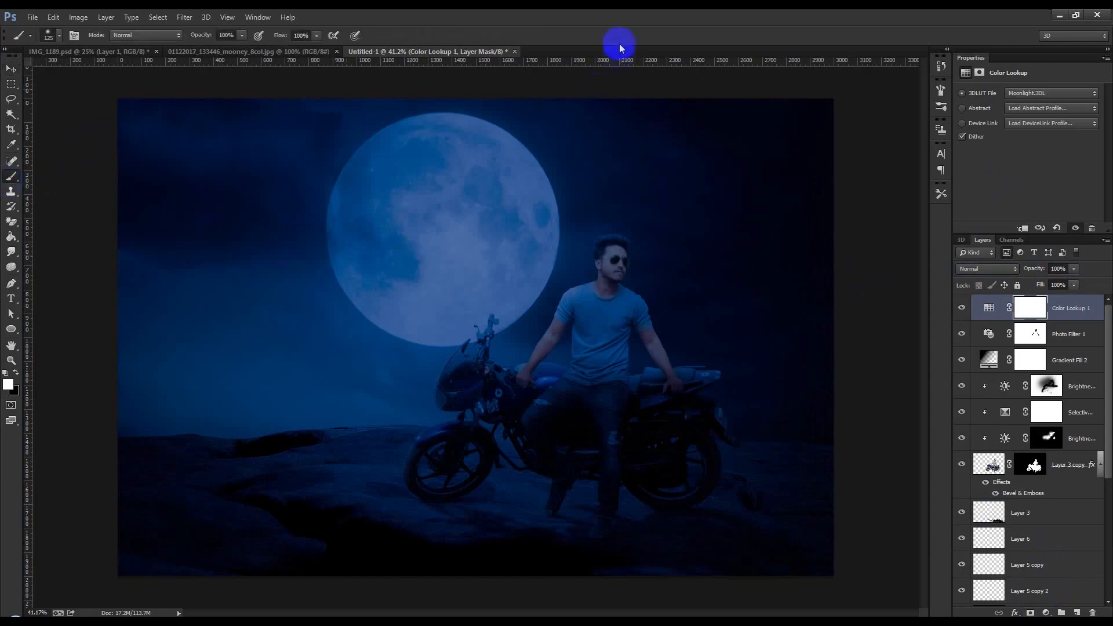
pyautogui.press(']')
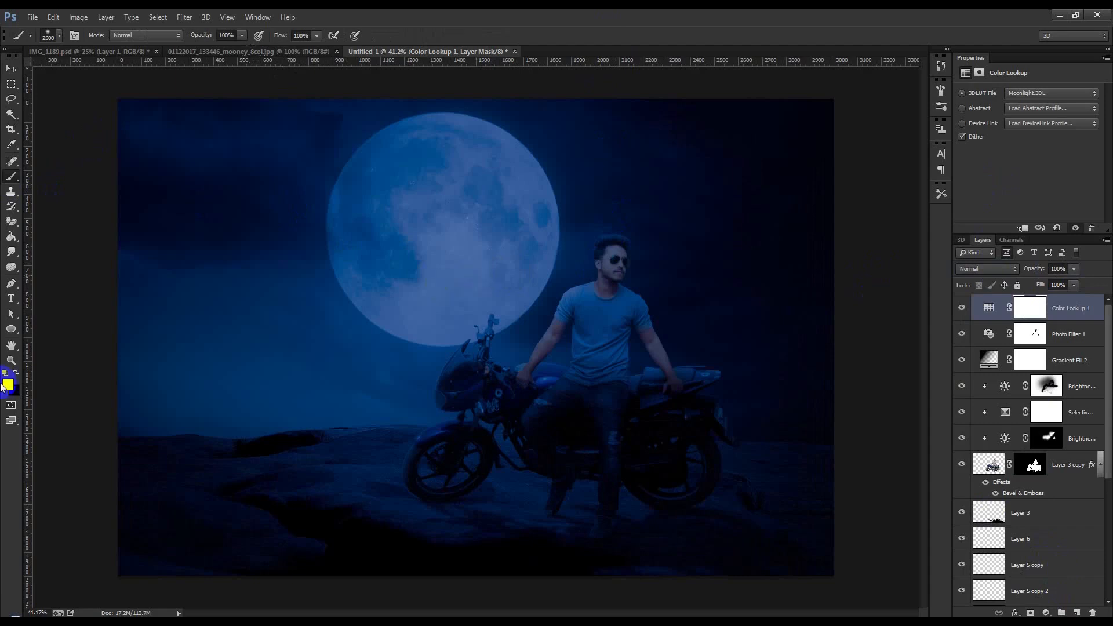
pyautogui.click(16, 373)
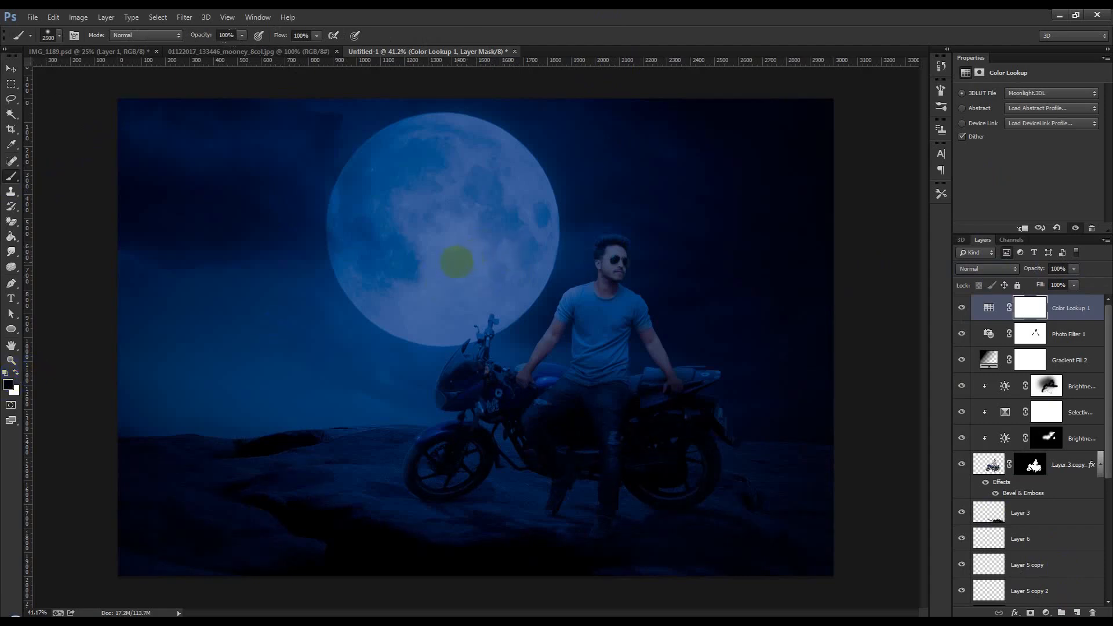
pyautogui.click(458, 262)
pyautogui.press('[')
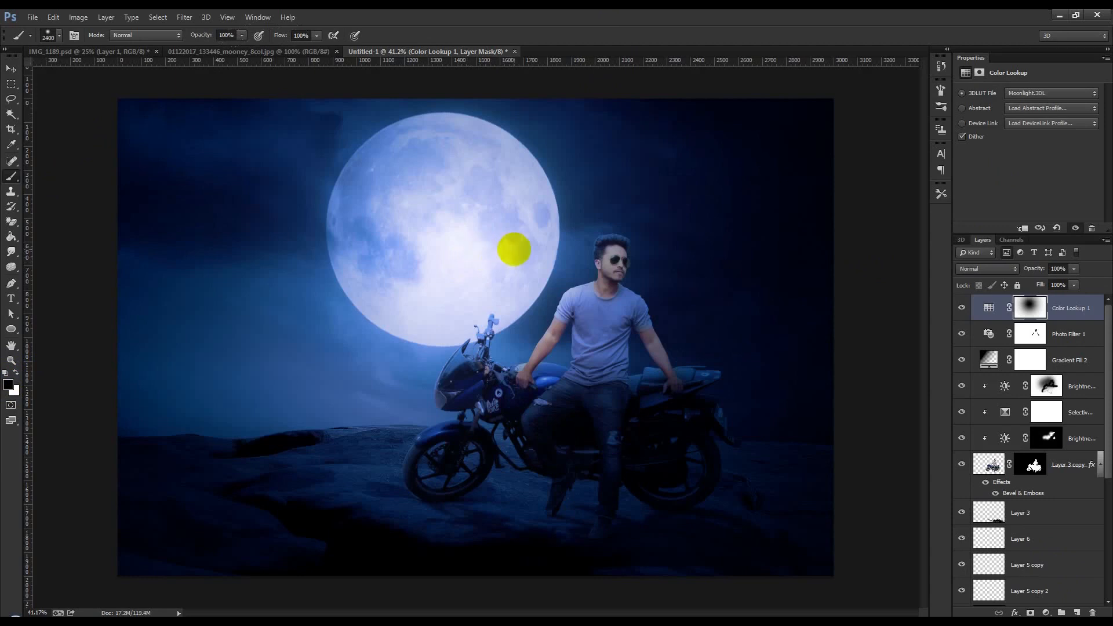
pyautogui.click(514, 249)
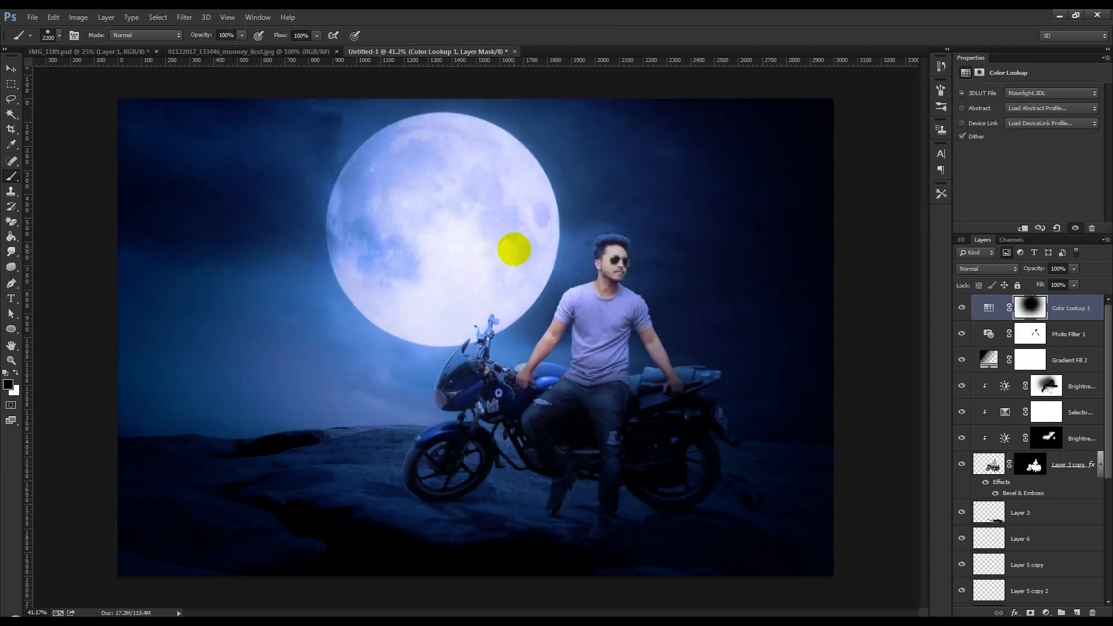
pyautogui.click(458, 282)
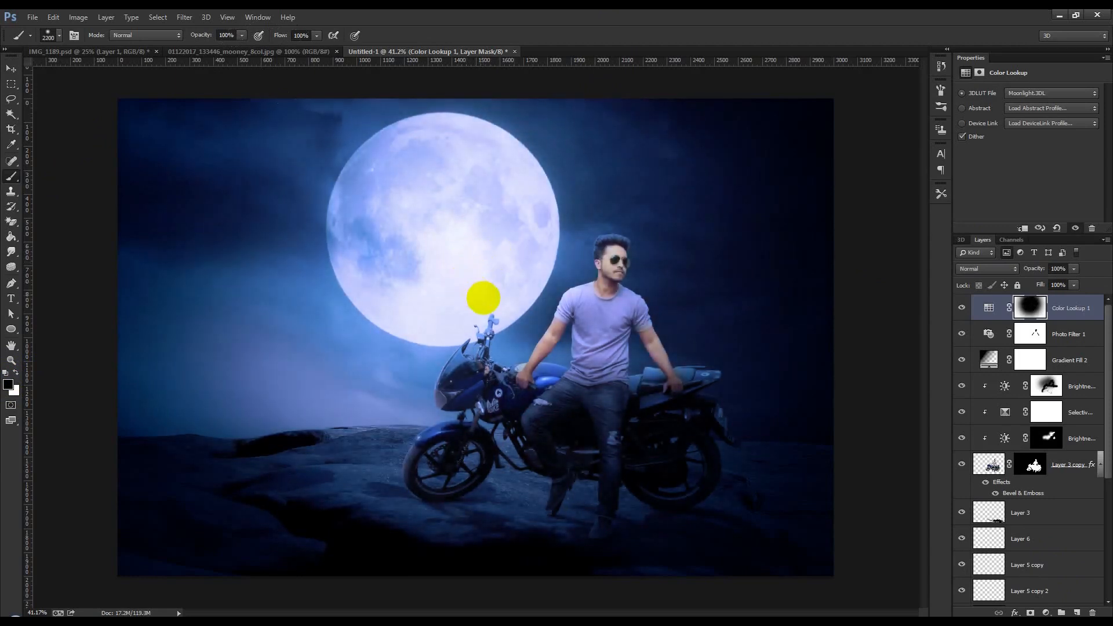
# Step: Compare the image with and without the Color Lookup adjustment and lower its opacity to 33%
pyautogui.click(11, 68)
pyautogui.moveTo(1028, 271); pyautogui.dragTo(1012, 267)
pyautogui.click(962, 308)
pyautogui.click(962, 308)
pyautogui.moveTo(1038, 272); pyautogui.dragTo(1012, 271)
# Step: Add a Color Balance adjustment above Color Lookup 1 and set the midtones to cyan-red about -29 and yellow-blue +33
pyautogui.click(1044, 613)
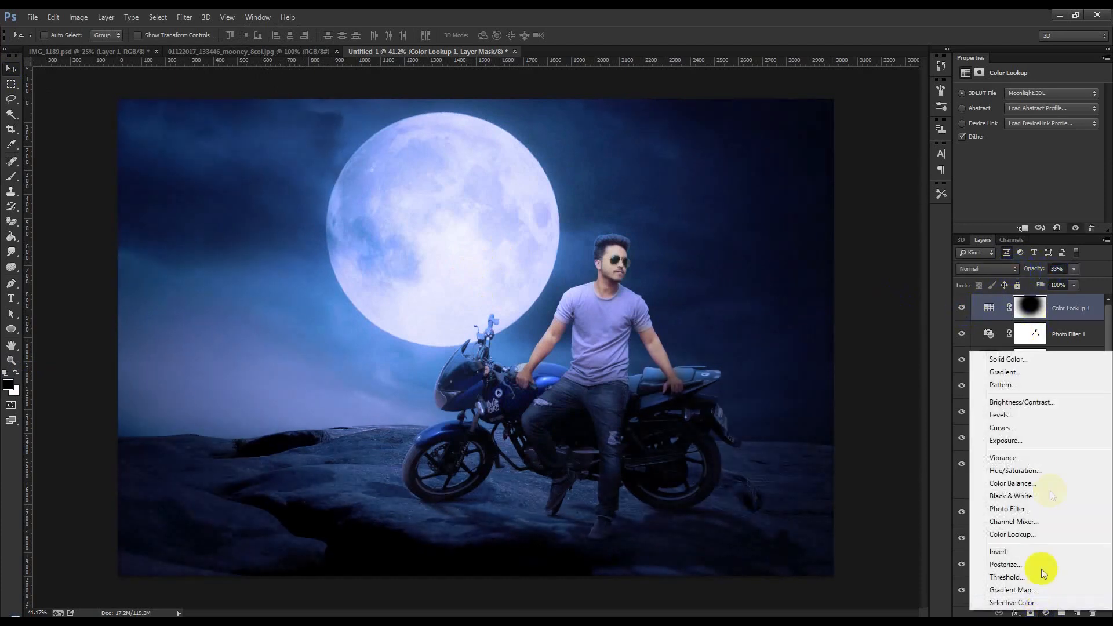
pyautogui.click(1014, 485)
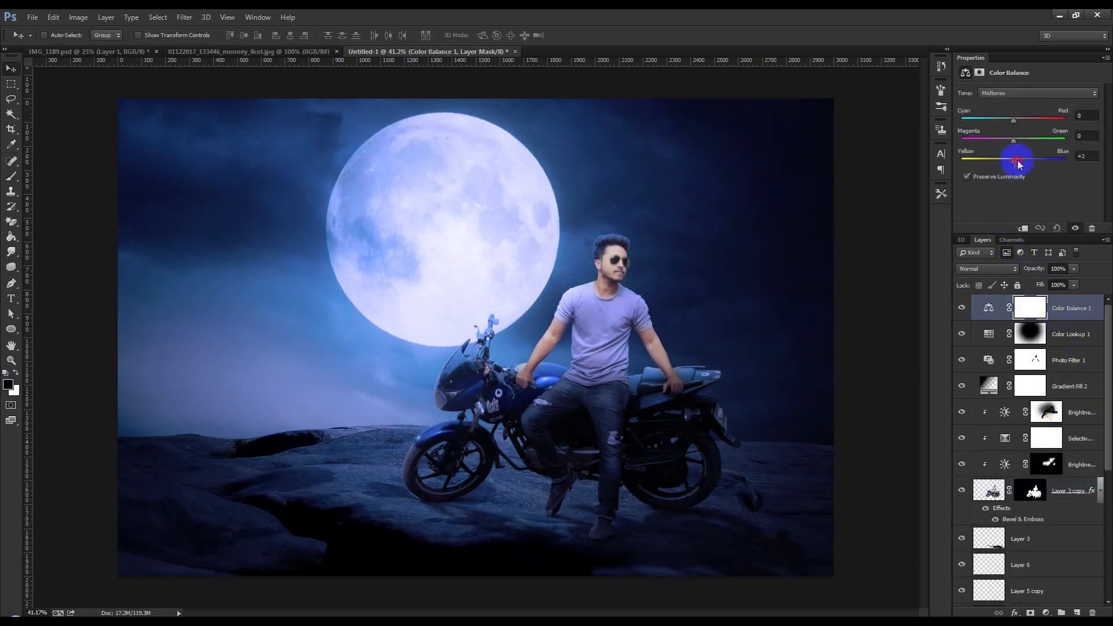
pyautogui.moveTo(1015, 119); pyautogui.dragTo(998, 123)
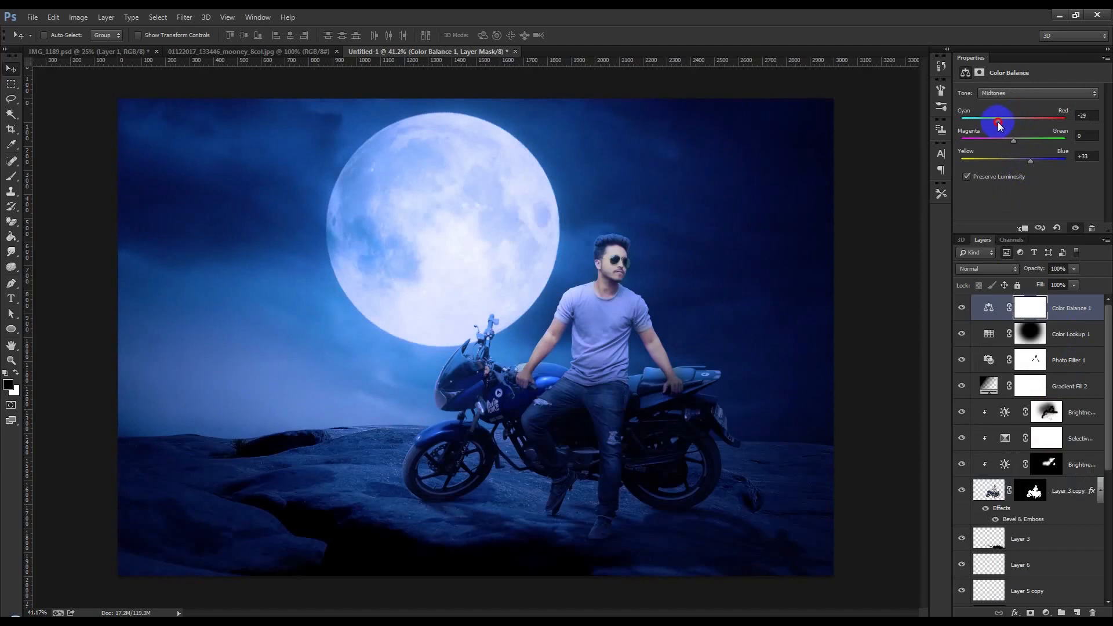
# Step: In the Color Balance adjustment, set highlights to yellow-blue +17 and shadows to cyan-red -25 and yellow-blue +7
pyautogui.click(1011, 93)
pyautogui.click(995, 112)
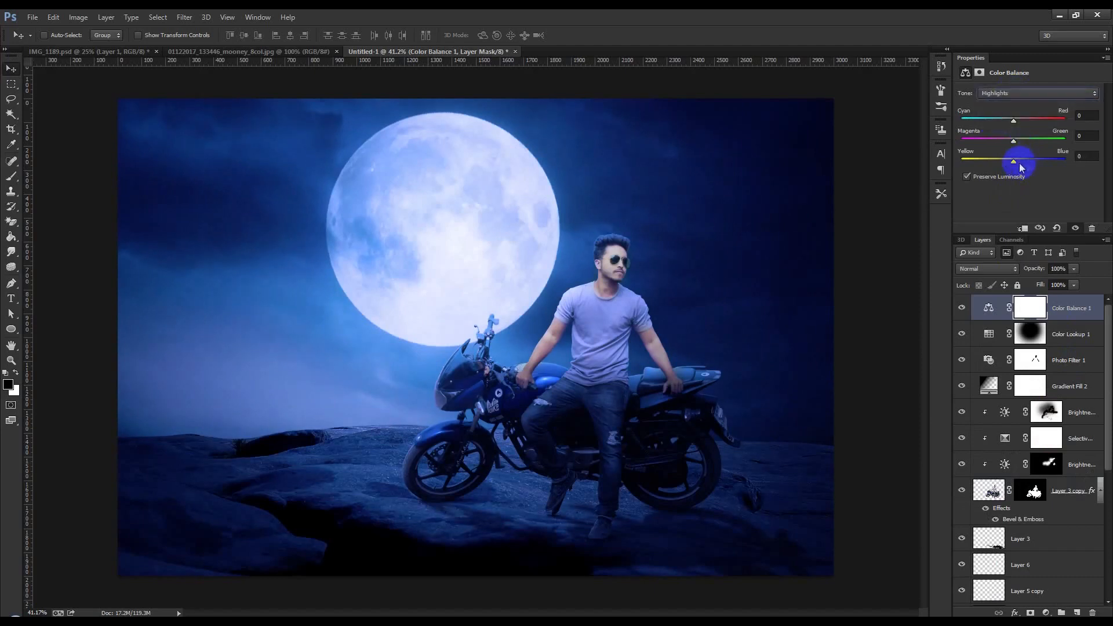
pyautogui.moveTo(1013, 161); pyautogui.dragTo(1022, 163)
pyautogui.click(1009, 93)
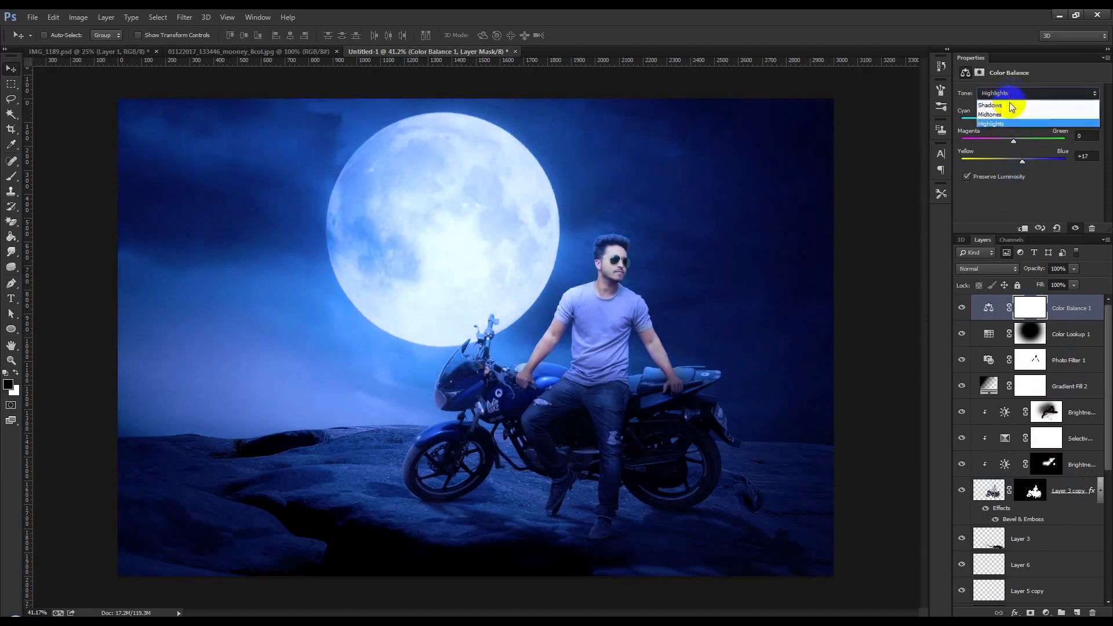
pyautogui.click(1008, 106)
pyautogui.moveTo(1014, 159); pyautogui.dragTo(1013, 165)
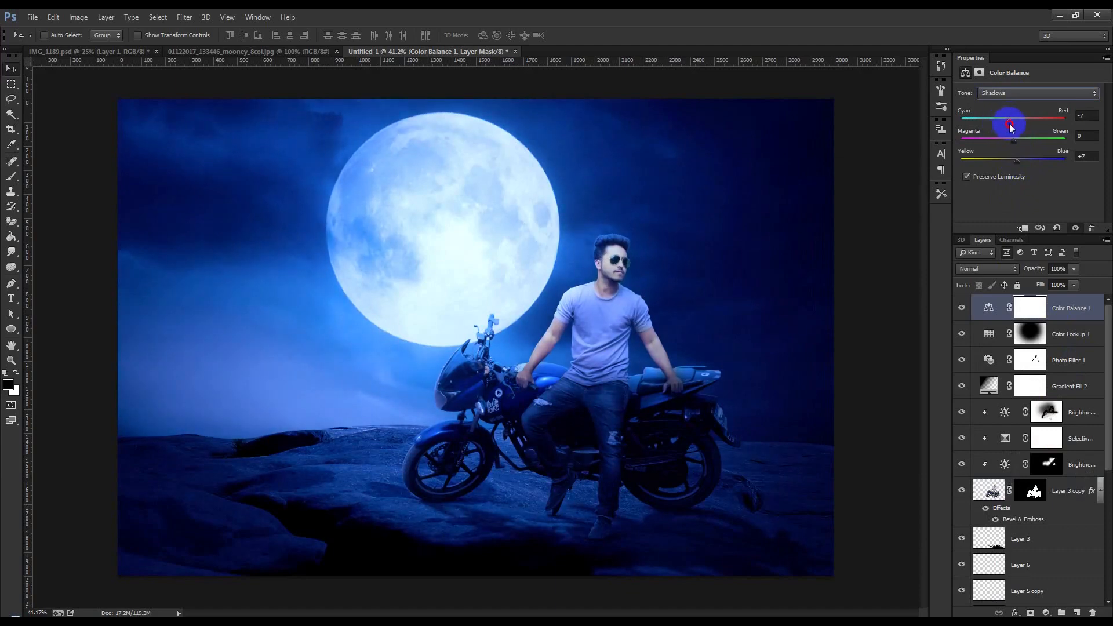
pyautogui.moveTo(1011, 119)
pyautogui.mouseDown()
pyautogui.moveTo(1035, 121)
pyautogui.moveTo(1001, 126)
pyautogui.mouseUp()
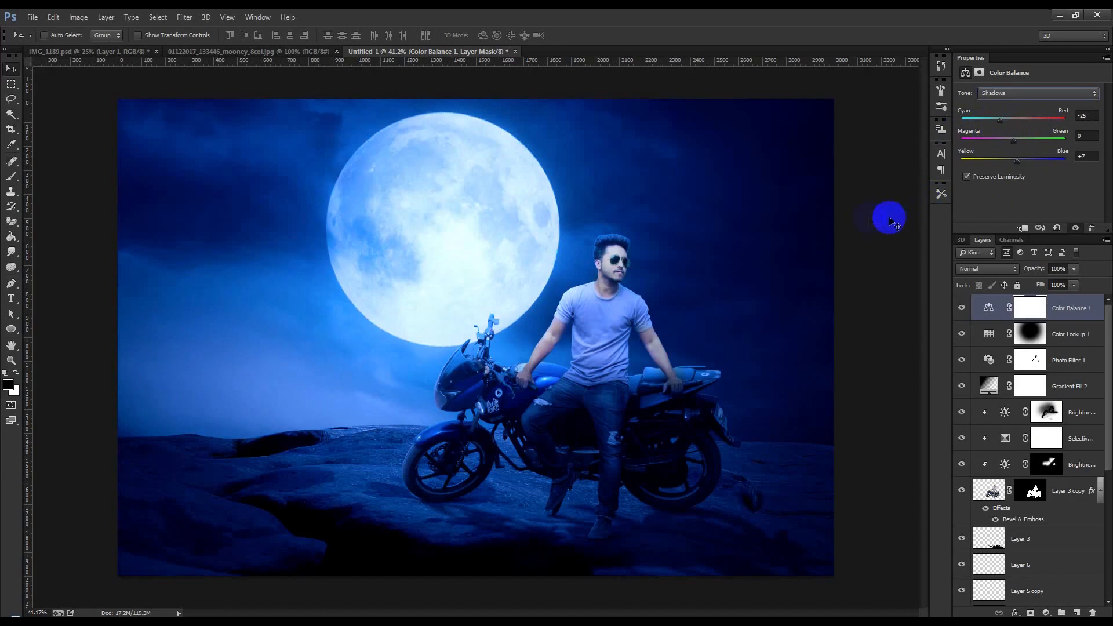
pyautogui.scroll(-1, 755, 297)
pyautogui.scroll(1, 756, 297)
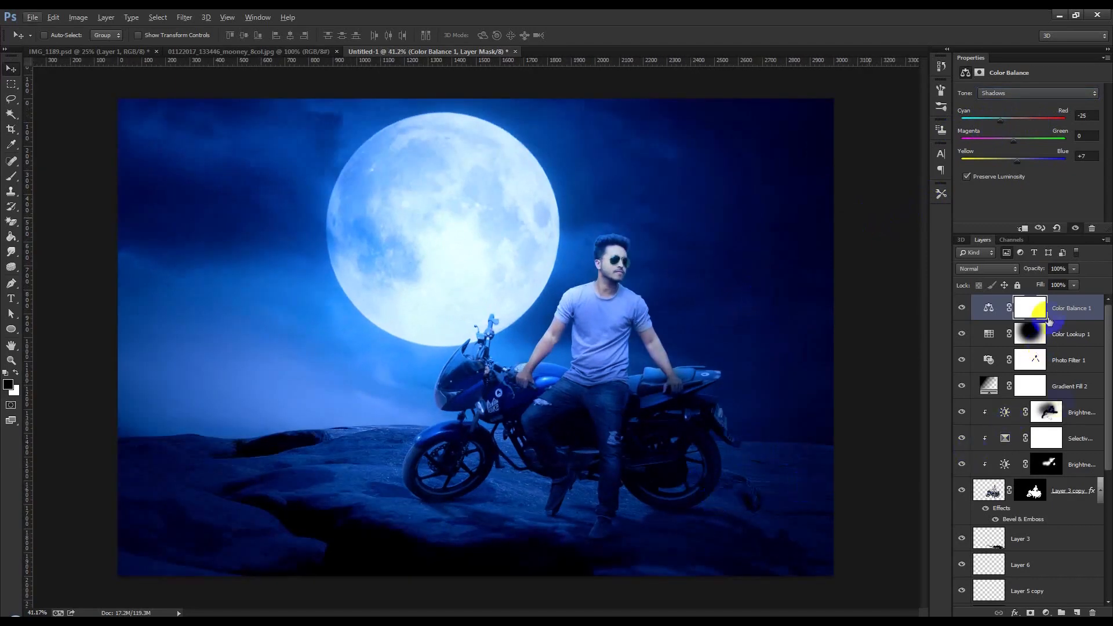
# Step: Create a new layer above Color Balance 1 and fill it with the merged composite using Apply Image
pyautogui.click(1077, 611)
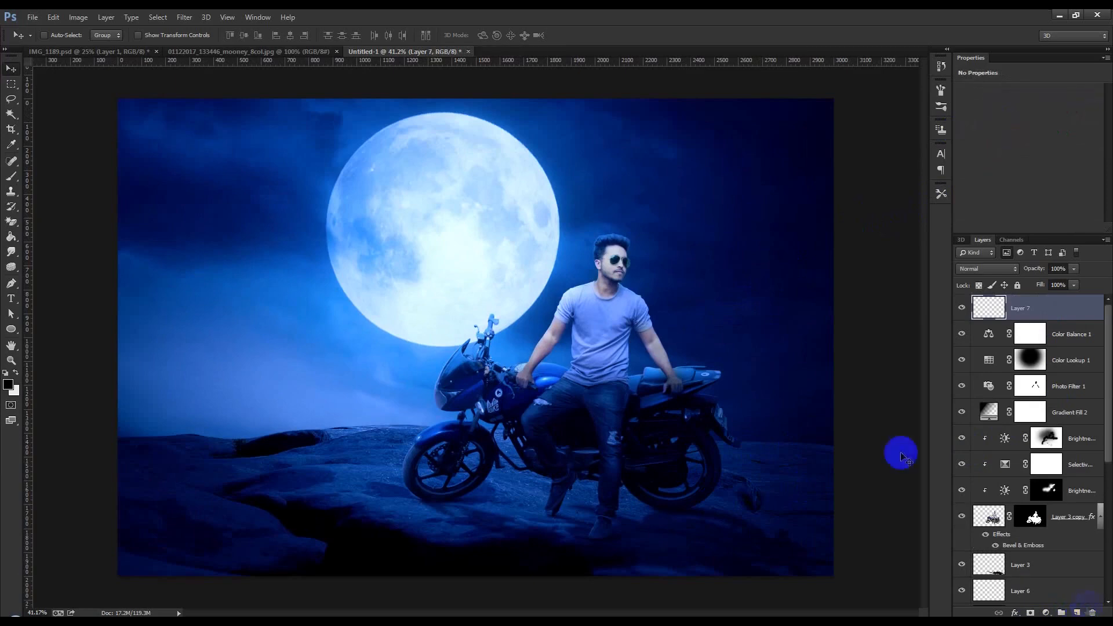
pyautogui.click(78, 17)
pyautogui.click(98, 190)
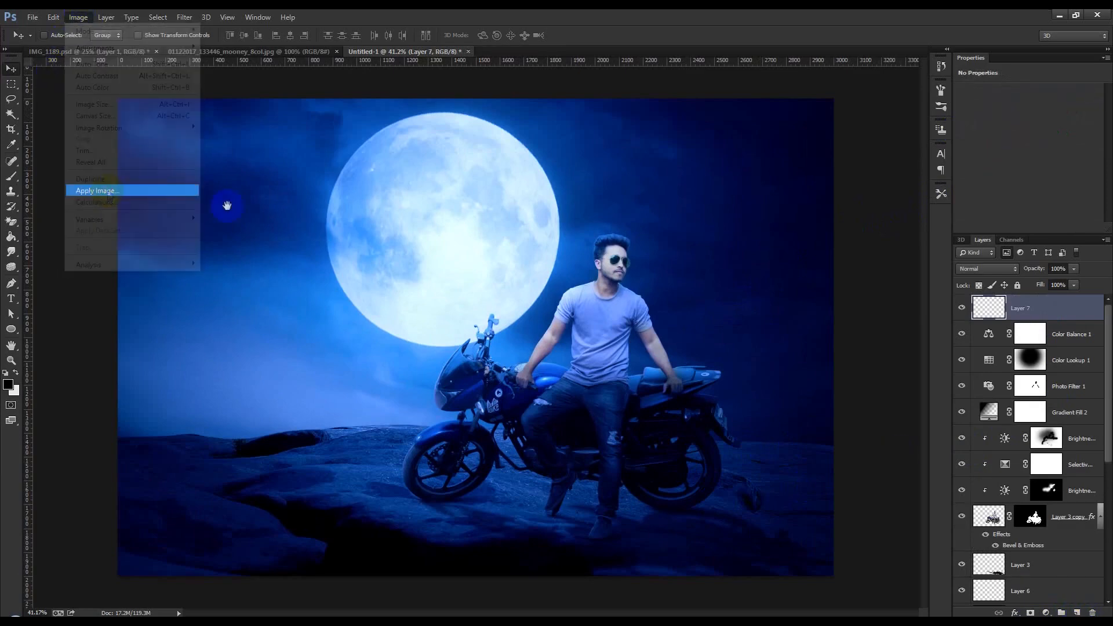
pyautogui.click(649, 188)
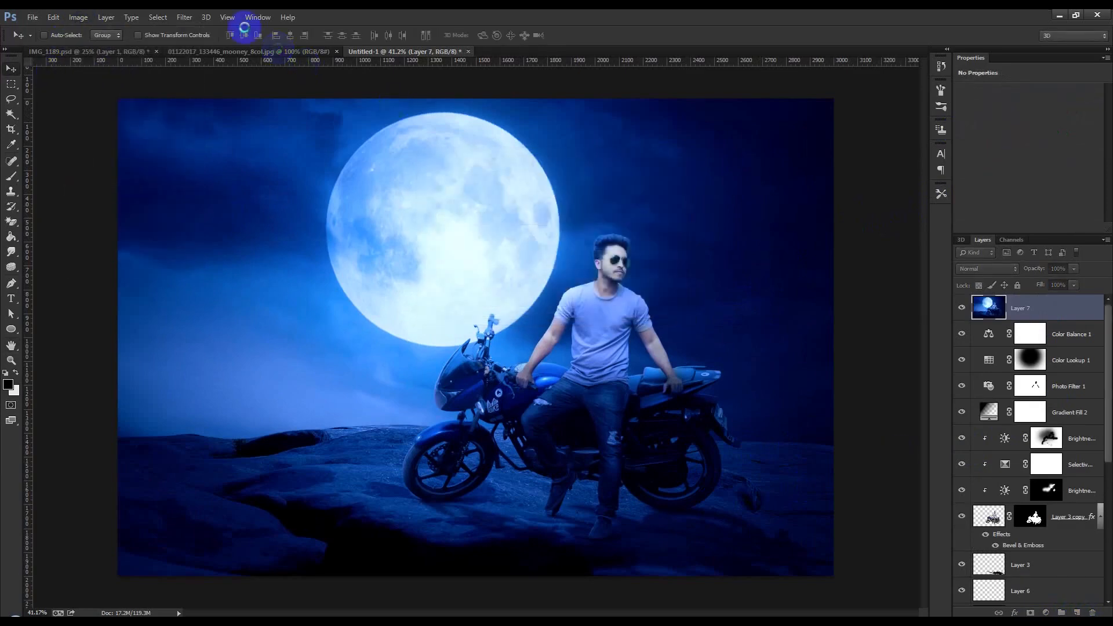
# Step: Open the Camera Raw Filter on Layer 7 and draw a graduated filter upward from the rocks with exposure -0.90
pyautogui.click(184, 17)
pyautogui.click(214, 88)
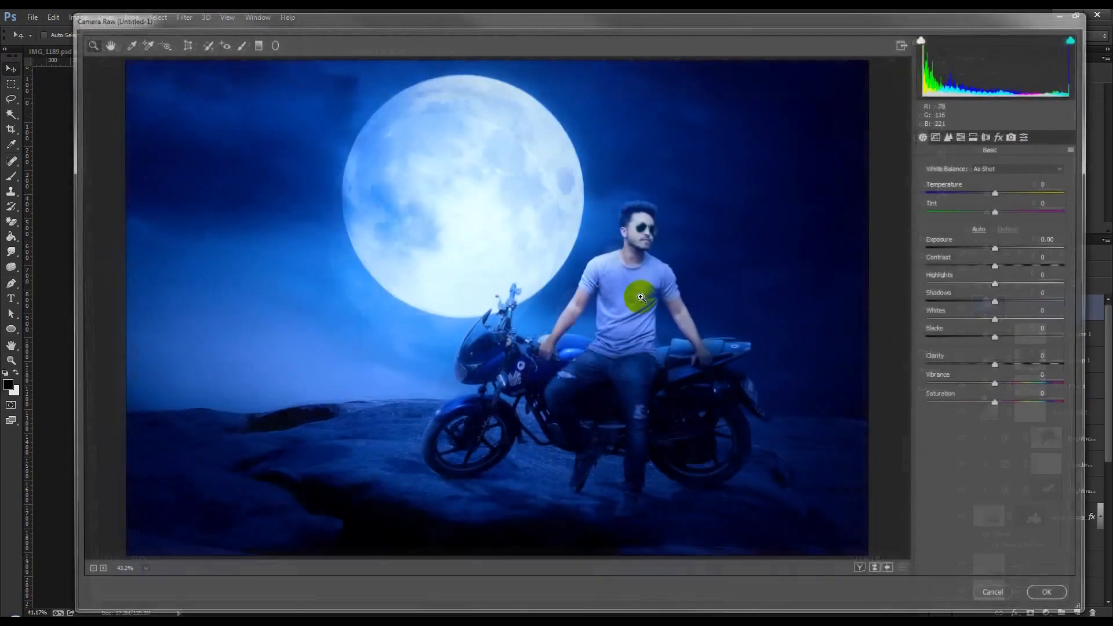
pyautogui.click(255, 43)
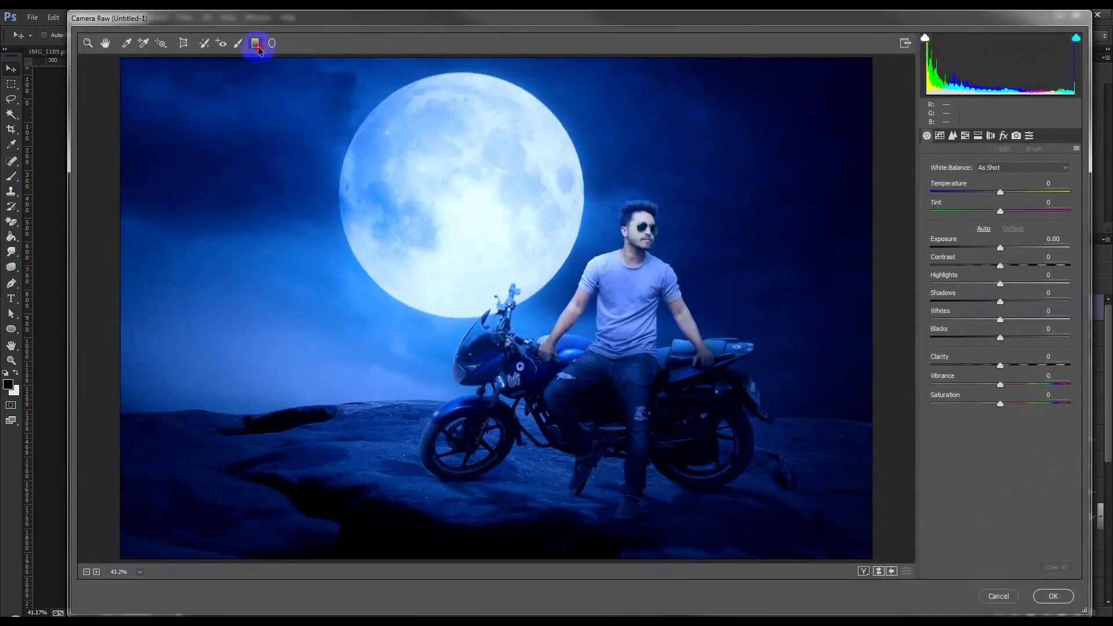
pyautogui.moveTo(393, 508); pyautogui.dragTo(434, 351)
pyautogui.moveTo(993, 225)
pyautogui.mouseDown()
pyautogui.moveTo(976, 225)
pyautogui.moveTo(988, 224)
pyautogui.mouseUp()
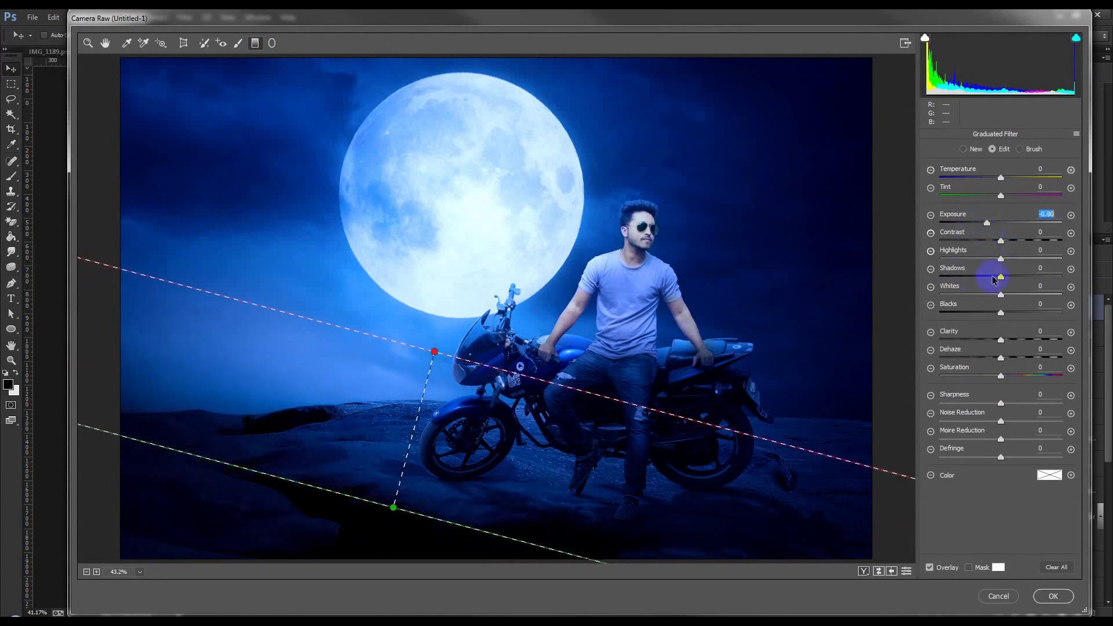
# Step: Set the graduated filter's clarity to -76 and sharpness to -53, and rotate it closer to horizontal
pyautogui.moveTo(999, 343); pyautogui.dragTo(951, 340)
pyautogui.moveTo(1001, 403); pyautogui.dragTo(972, 408)
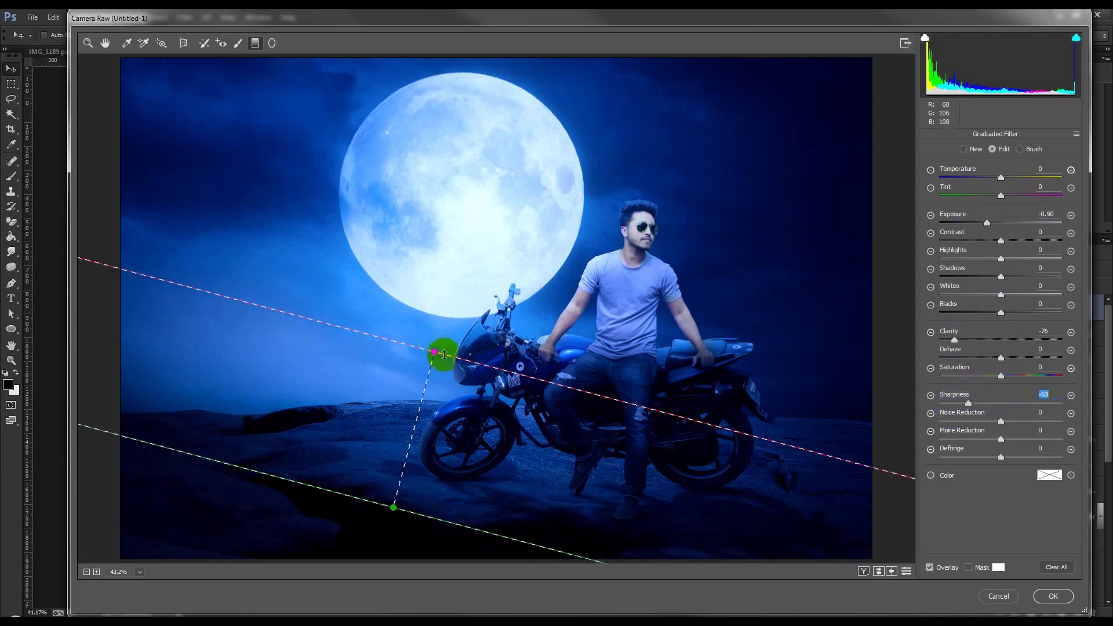
pyautogui.moveTo(435, 347); pyautogui.dragTo(407, 331)
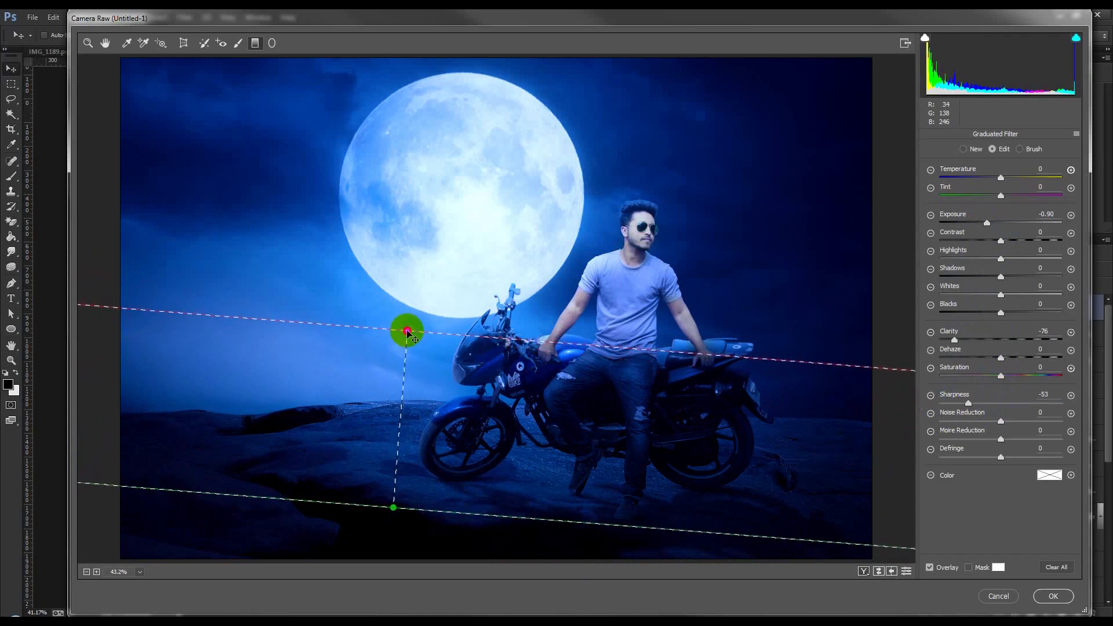
# Step: Draw a large radial filter centred on the moon's lower part and reset its sharpness, clarity and exposure to 0
pyautogui.click(272, 43)
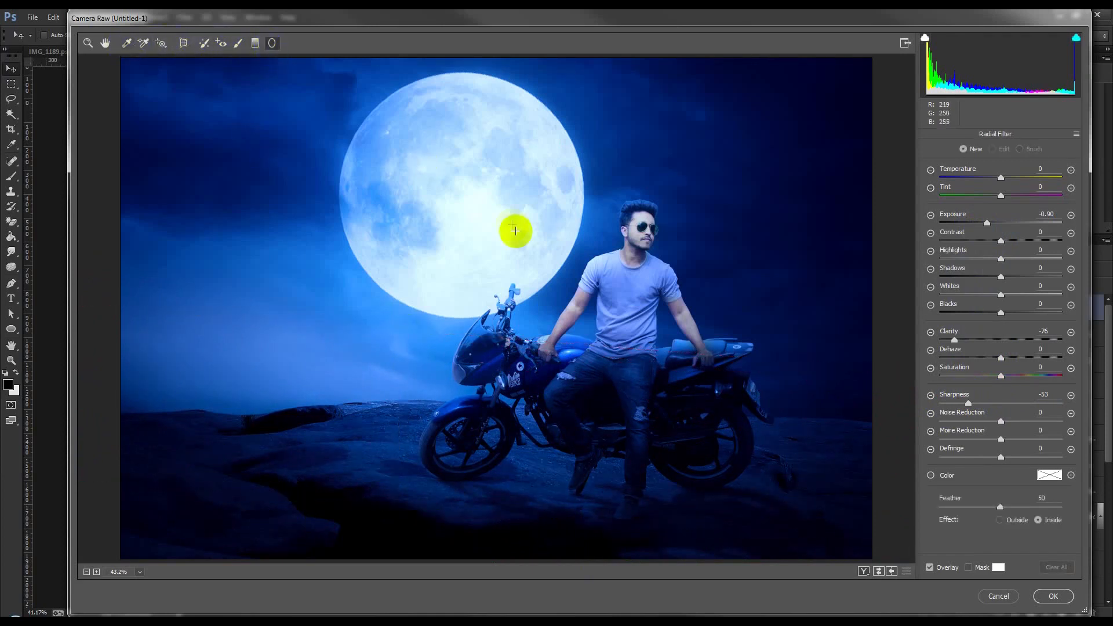
pyautogui.moveTo(505, 216); pyautogui.dragTo(737, 399)
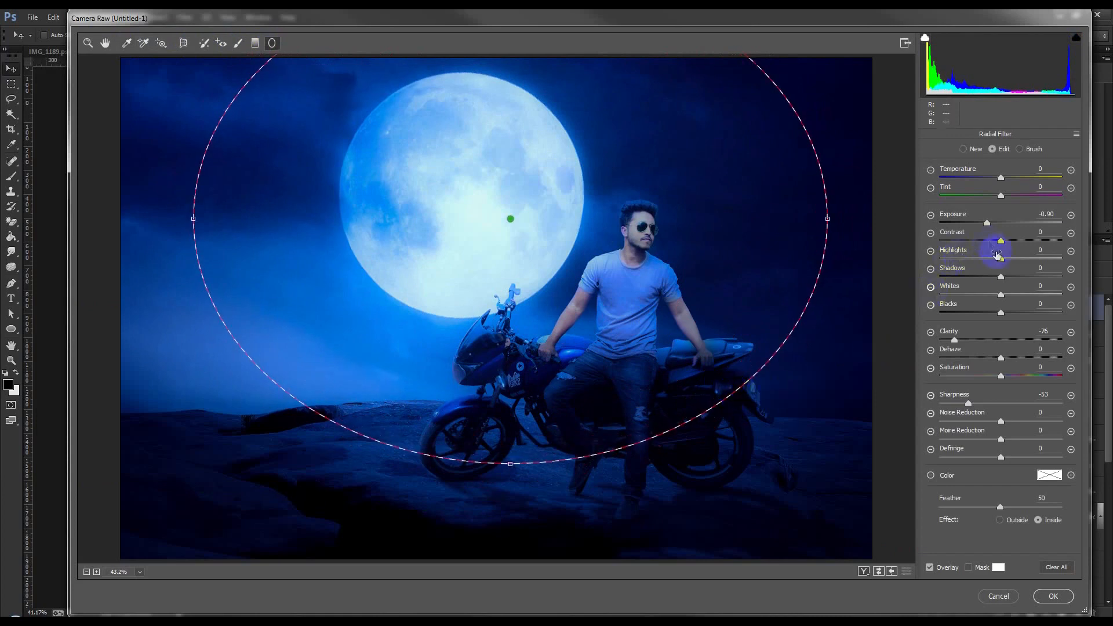
pyautogui.click(1050, 396)
pyautogui.write('0')
pyautogui.write('0')
pyautogui.moveTo(987, 223)
pyautogui.mouseDown()
pyautogui.moveTo(977, 219)
pyautogui.moveTo(1000, 222)
pyautogui.mouseUp()
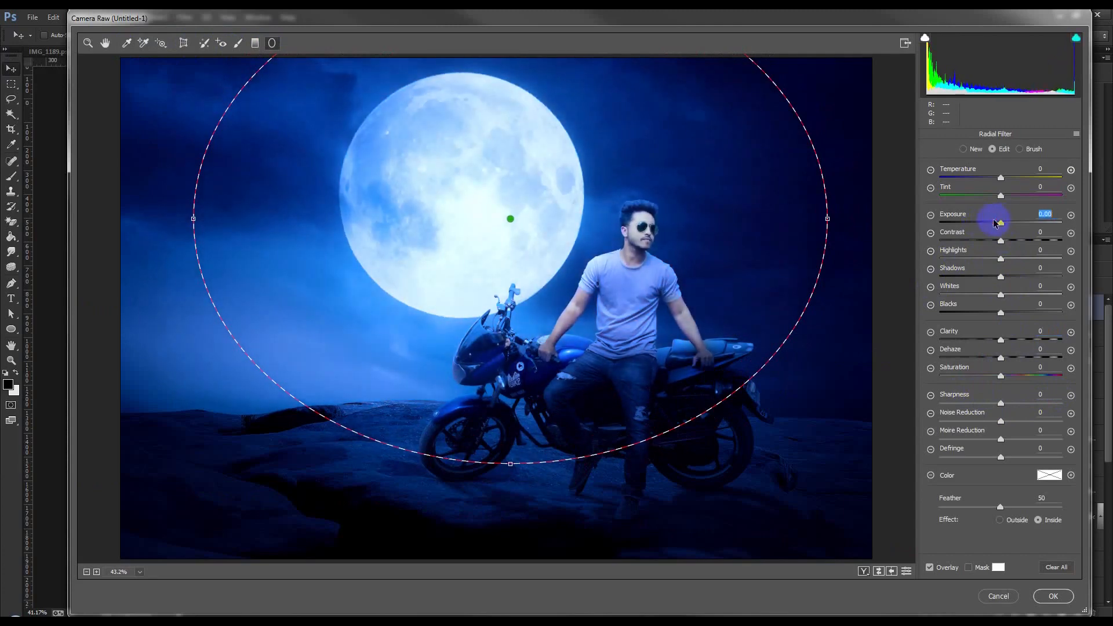
# Step: Narrow the radial filter around the moon and set exposure +0.15, highlights +3, shadows -3 and whites +3, keeping clarity and saturation at 0
pyautogui.moveTo(827, 219); pyautogui.dragTo(745, 219)
pyautogui.moveTo(1002, 221); pyautogui.dragTo(1003, 222)
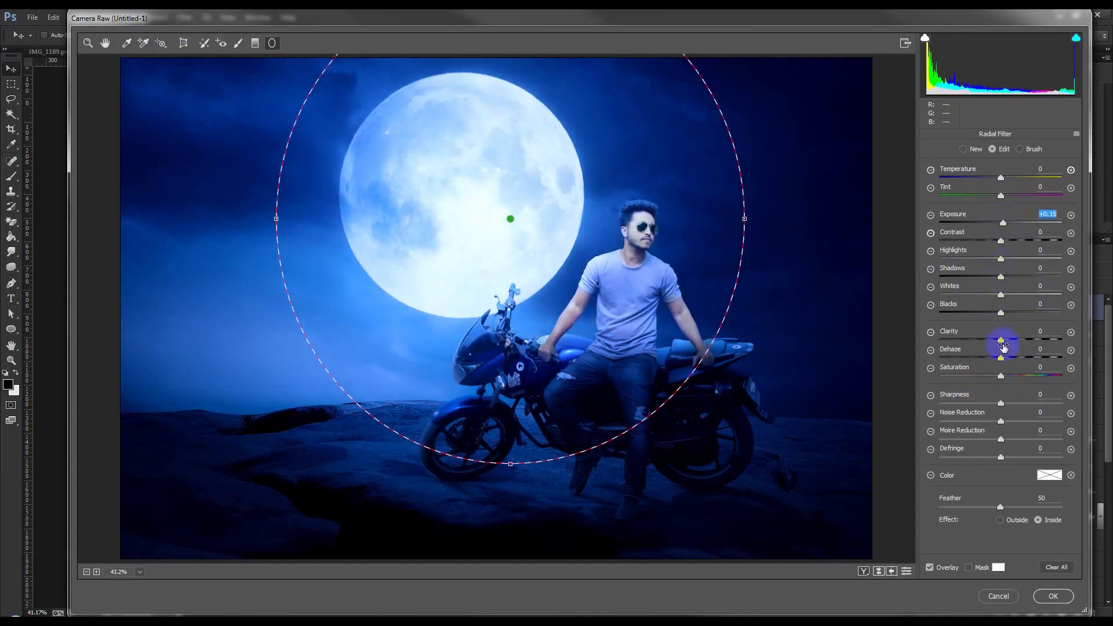
pyautogui.moveTo(1002, 296)
pyautogui.mouseDown()
pyautogui.moveTo(1017, 295)
pyautogui.moveTo(1004, 294)
pyautogui.moveTo(1014, 273)
pyautogui.moveTo(980, 274)
pyautogui.moveTo(1015, 274)
pyautogui.moveTo(1004, 274)
pyautogui.mouseUp()
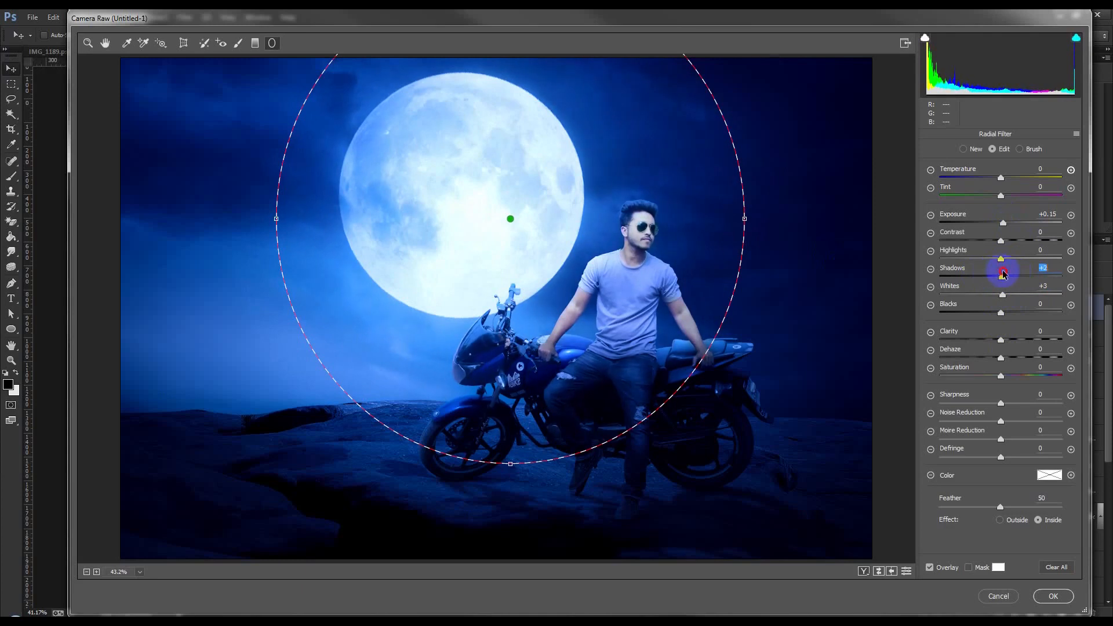
pyautogui.moveTo(1001, 262)
pyautogui.mouseDown()
pyautogui.moveTo(1016, 259)
pyautogui.moveTo(991, 258)
pyautogui.moveTo(1007, 264)
pyautogui.mouseUp()
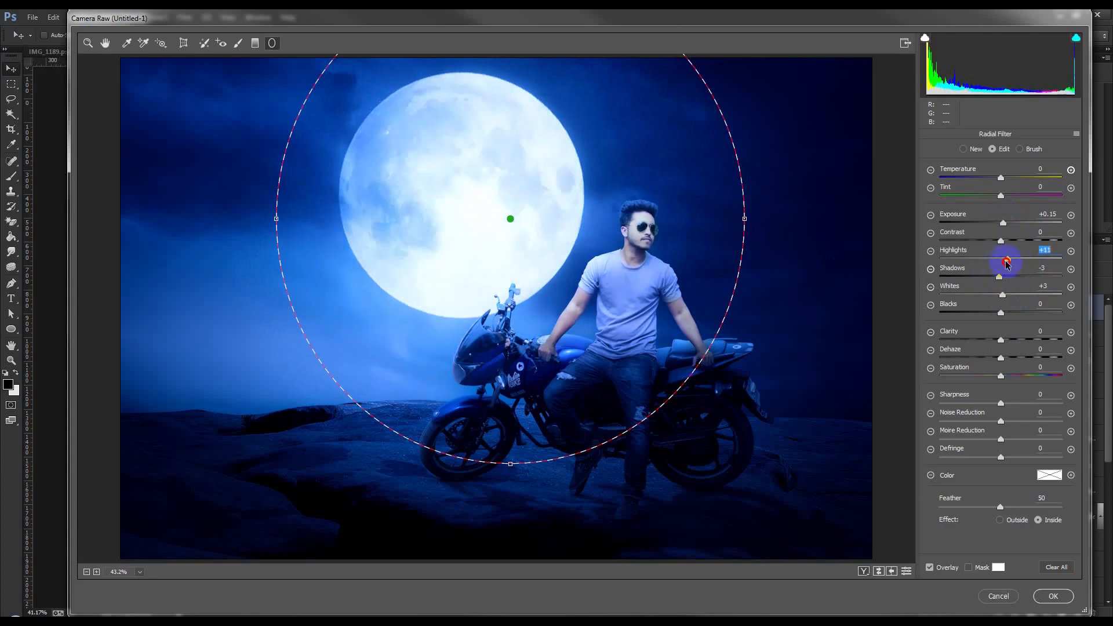
pyautogui.moveTo(1002, 341); pyautogui.dragTo(1010, 335)
pyautogui.doubleClick(1010, 337)
pyautogui.moveTo(1001, 378); pyautogui.dragTo(1007, 376)
pyautogui.doubleClick(1007, 376)
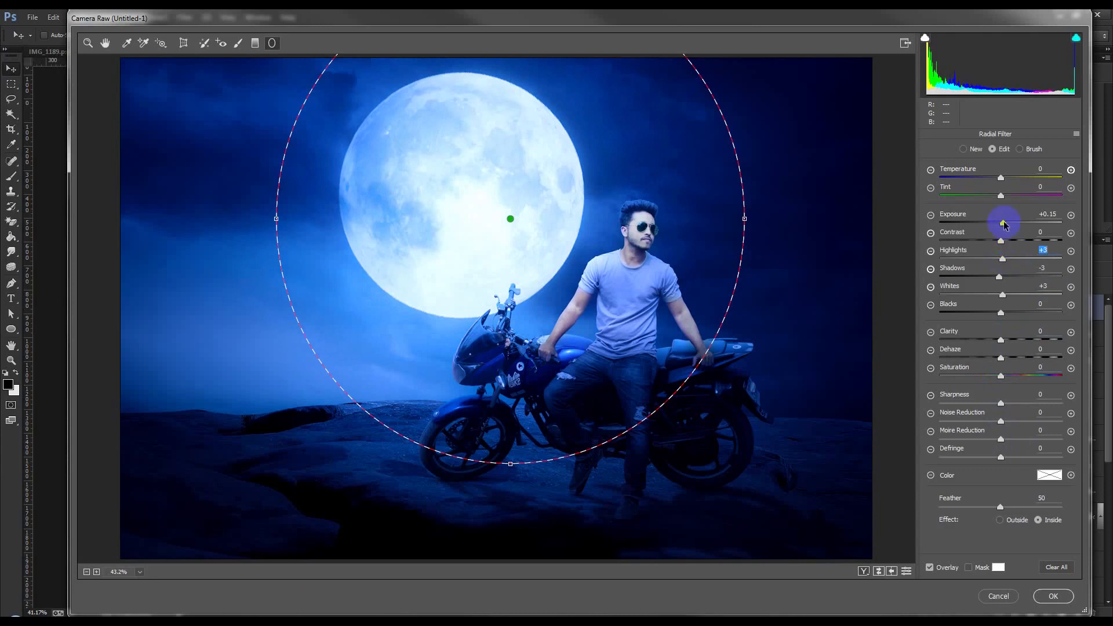
pyautogui.click(105, 43)
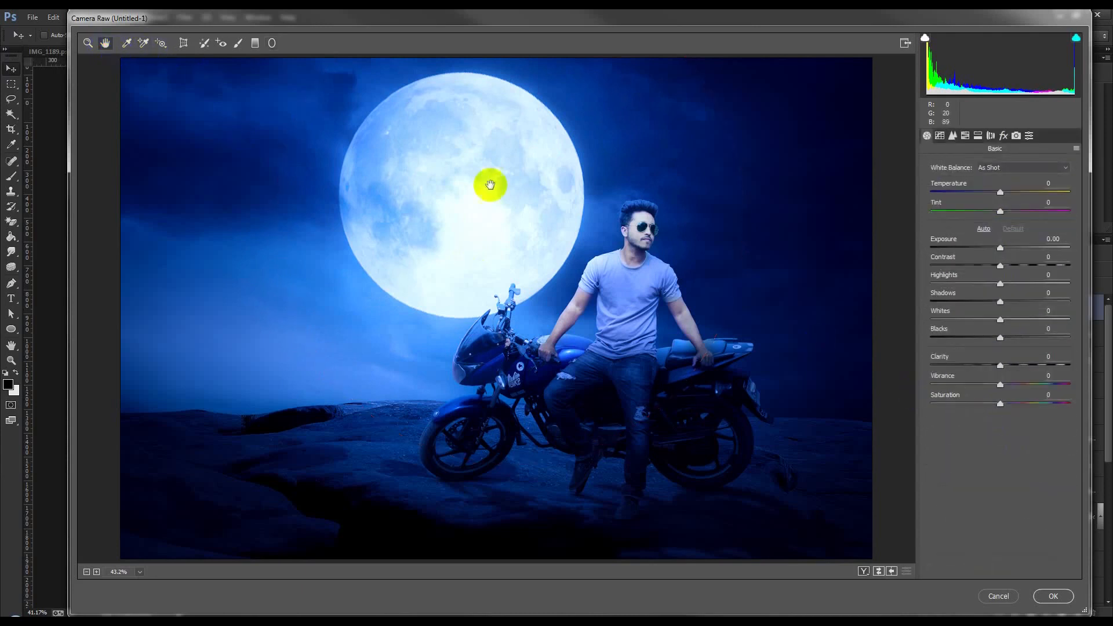
# Step: Set the global temperature to -12, contrast to +23, shadows to +16 and whites to +13
pyautogui.moveTo(999, 194); pyautogui.dragTo(992, 194)
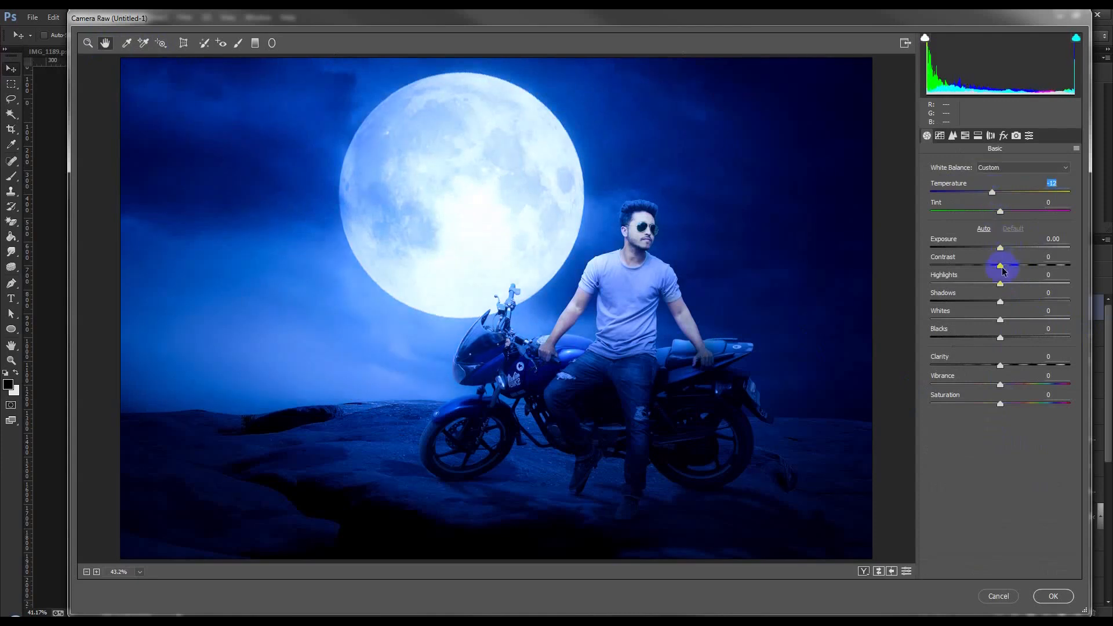
pyautogui.moveTo(1000, 268); pyautogui.dragTo(1019, 267)
pyautogui.moveTo(1016, 265); pyautogui.dragTo(1025, 302)
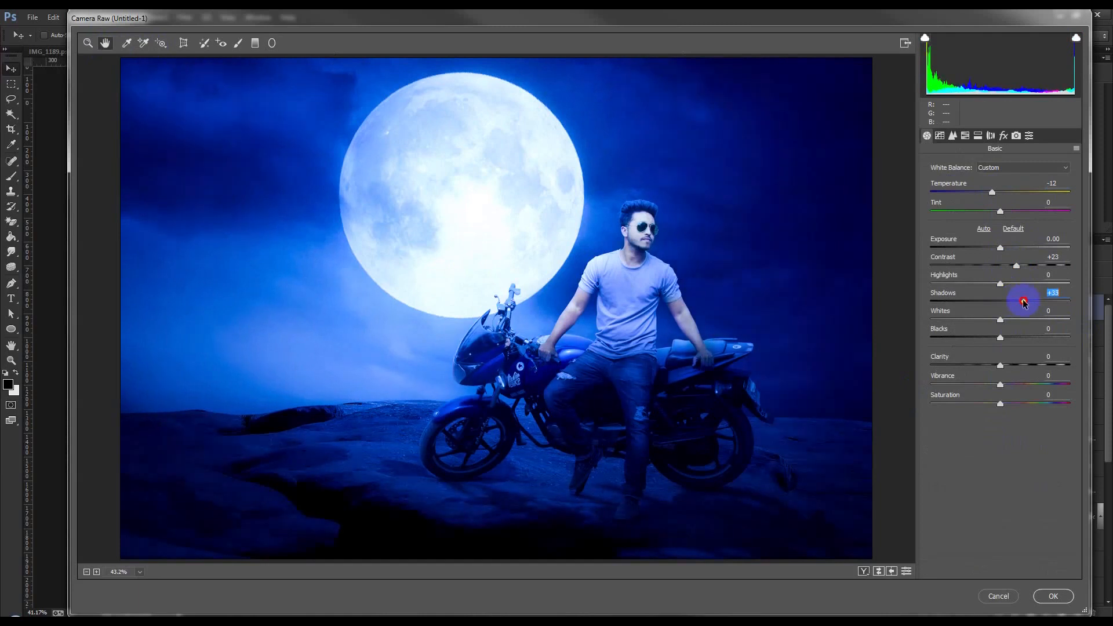
pyautogui.moveTo(1000, 320); pyautogui.dragTo(1011, 320)
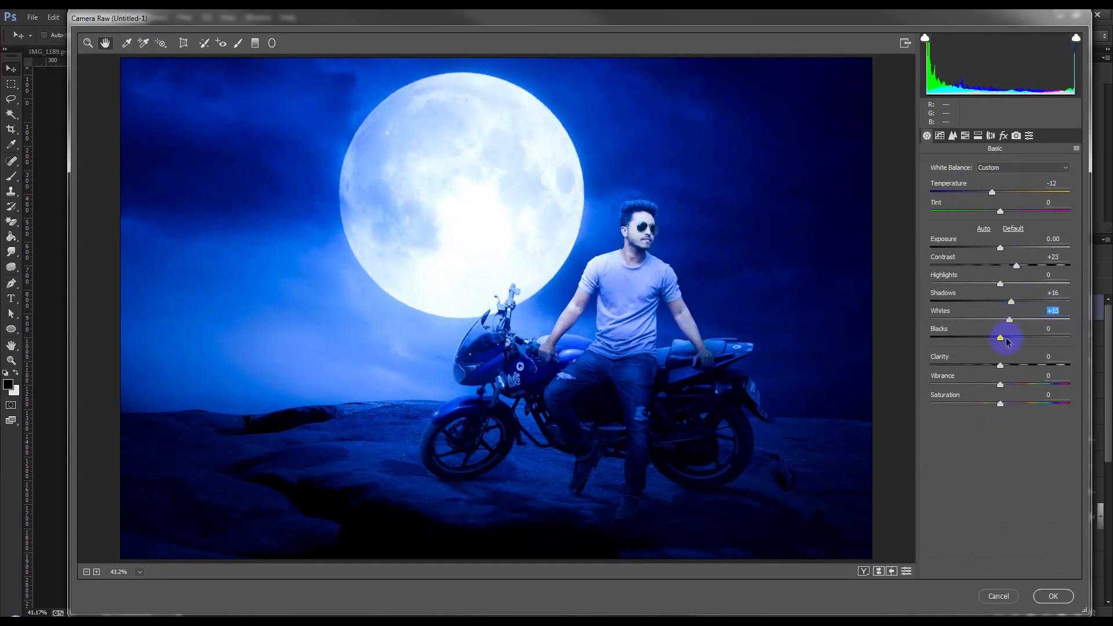
# Step: Set the global clarity to +8 and vibrance to +8, dismissing the licence reminder window
pyautogui.moveTo(1000, 365); pyautogui.dragTo(1007, 365)
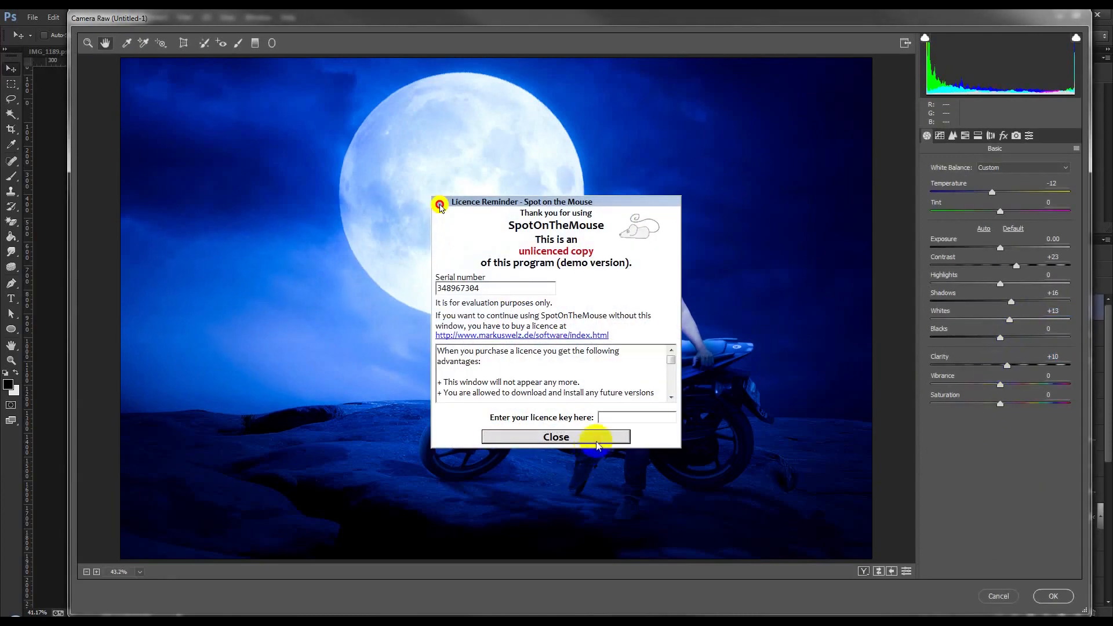
pyautogui.click(596, 439)
pyautogui.moveTo(1004, 369)
pyautogui.mouseDown()
pyautogui.moveTo(1018, 365)
pyautogui.moveTo(1004, 366)
pyautogui.moveTo(1011, 385)
pyautogui.mouseUp()
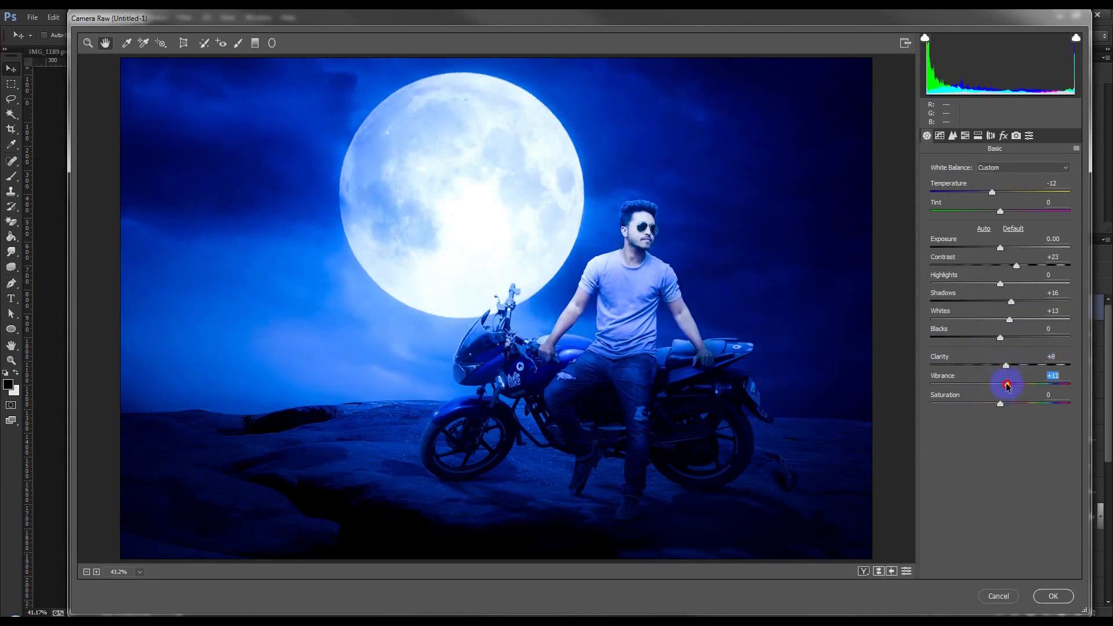
# Step: Set the sharpening amount to about 31 and the dehaze amount to about +20
pyautogui.click(953, 137)
pyautogui.moveTo(955, 183); pyautogui.dragTo(962, 187)
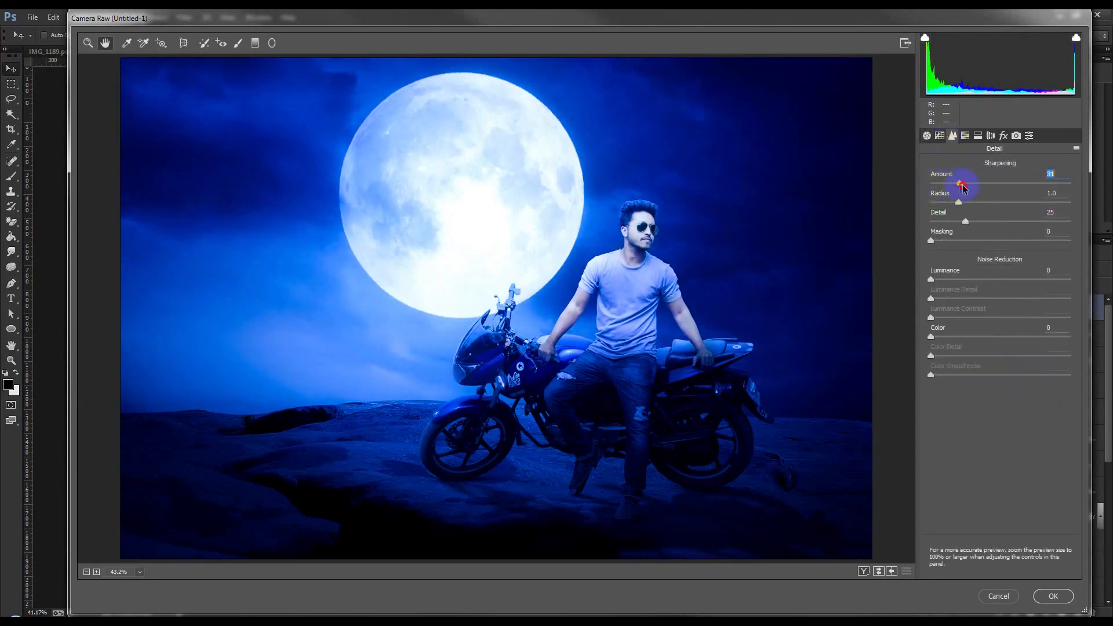
pyautogui.click(1005, 136)
pyautogui.moveTo(1000, 185); pyautogui.dragTo(1015, 187)
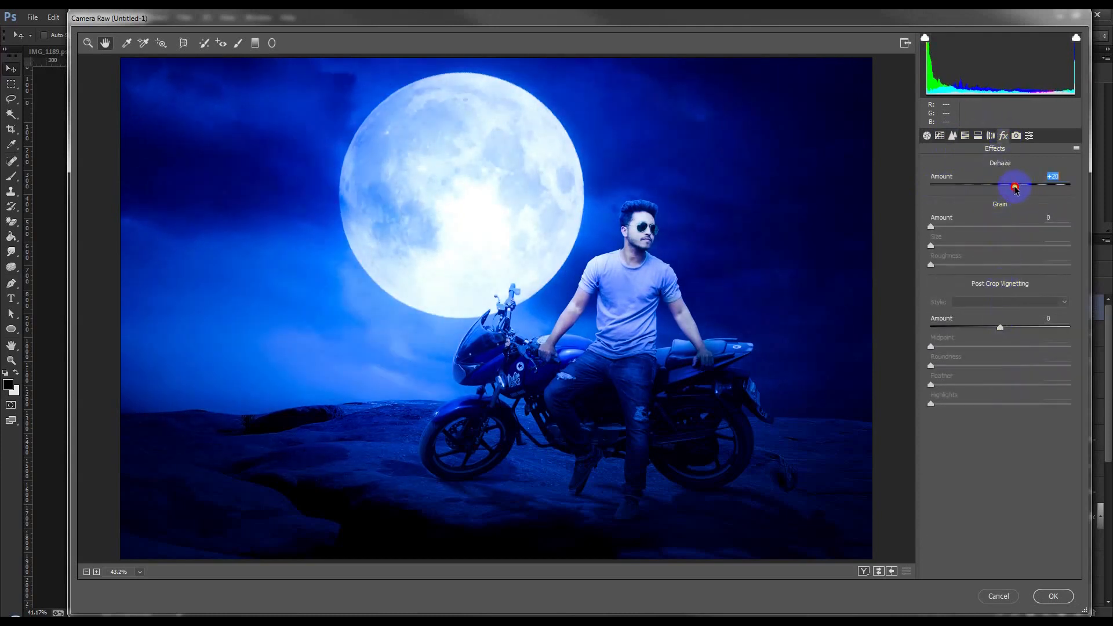
# Step: Set the oranges saturation to +3 and blues saturation to about +9, and lower the blues luminance slightly
pyautogui.click(966, 137)
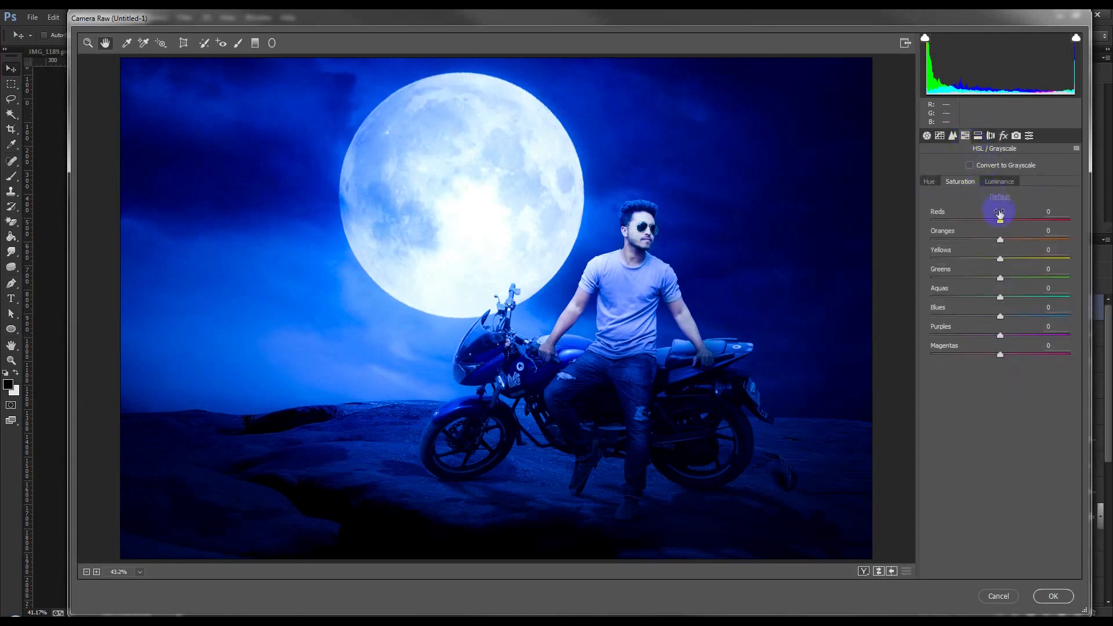
pyautogui.moveTo(991, 241); pyautogui.dragTo(1030, 241)
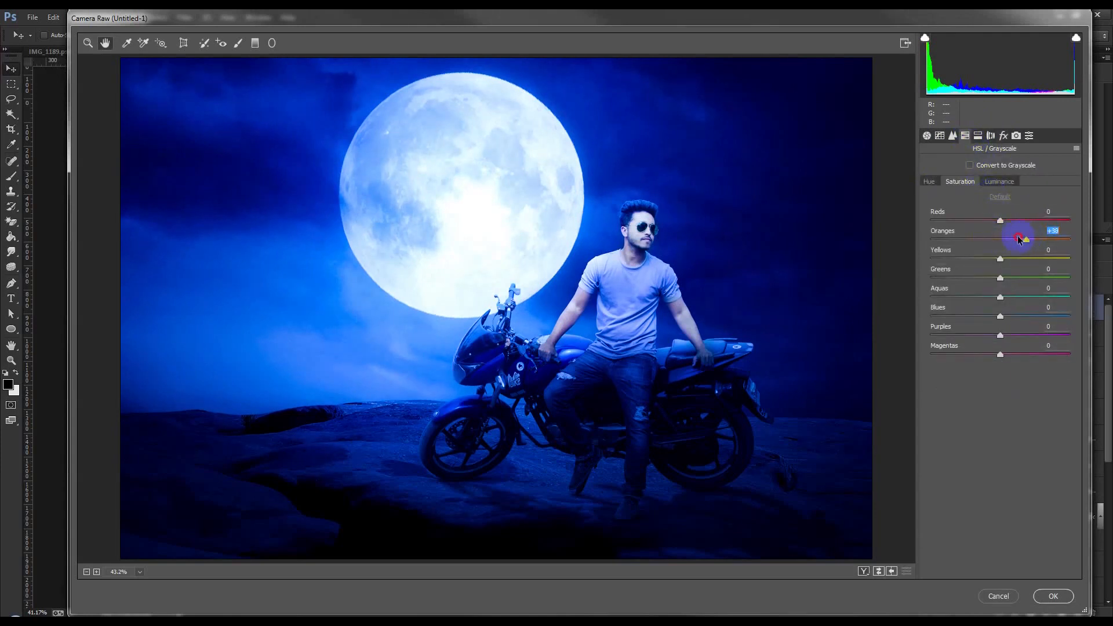
pyautogui.moveTo(1000, 316)
pyautogui.mouseDown()
pyautogui.moveTo(1016, 316)
pyautogui.moveTo(980, 314)
pyautogui.moveTo(1014, 314)
pyautogui.mouseUp()
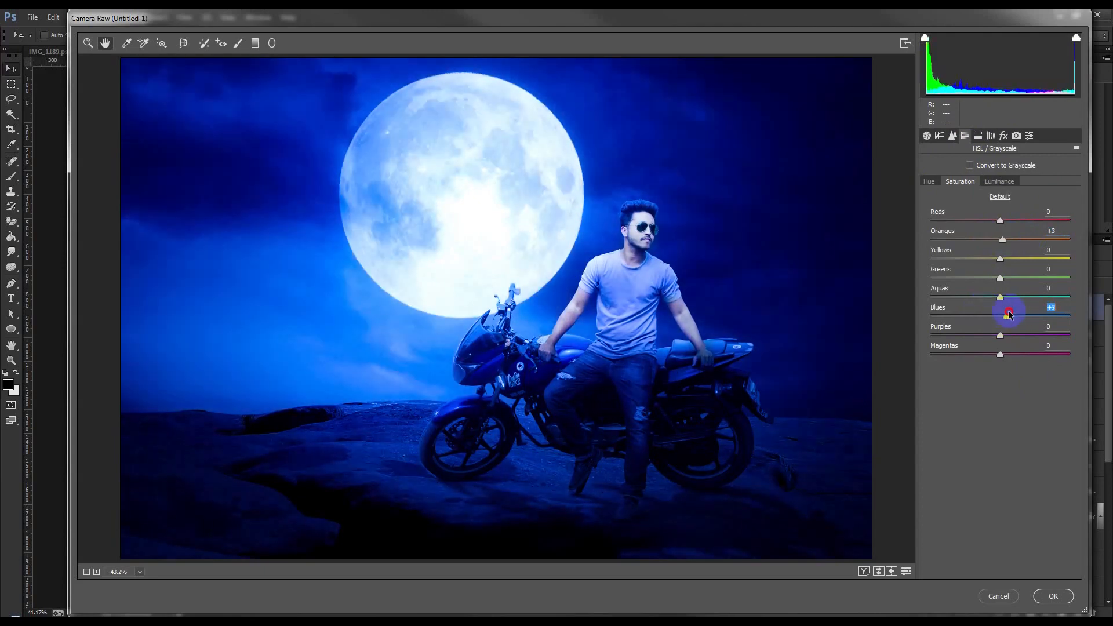
pyautogui.click(999, 182)
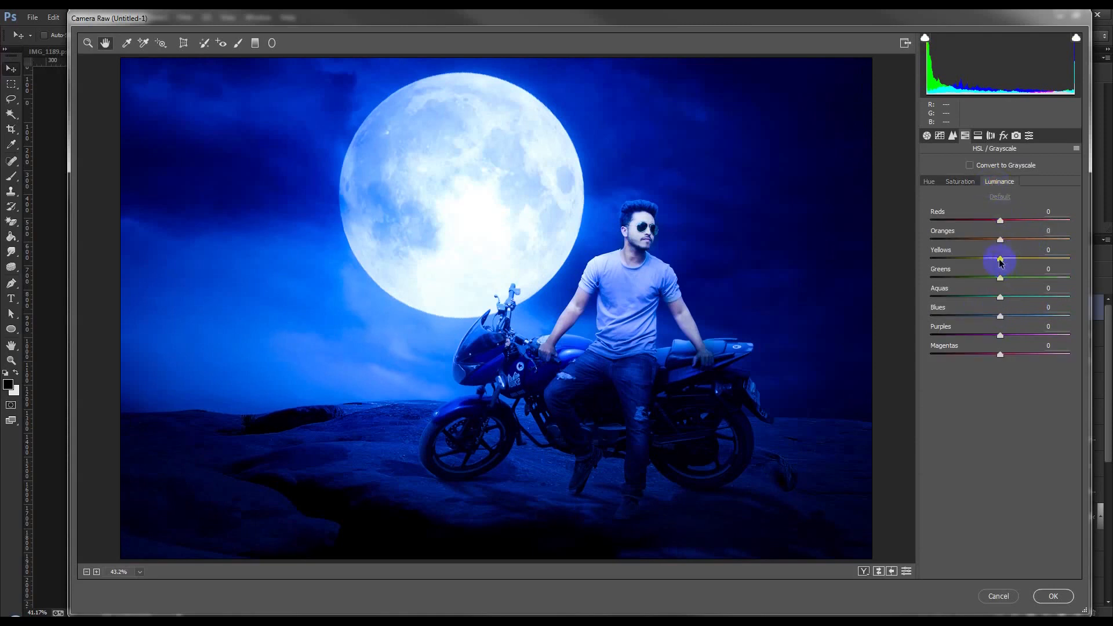
pyautogui.moveTo(1001, 315)
pyautogui.mouseDown()
pyautogui.moveTo(1011, 316)
pyautogui.moveTo(994, 318)
pyautogui.mouseUp()
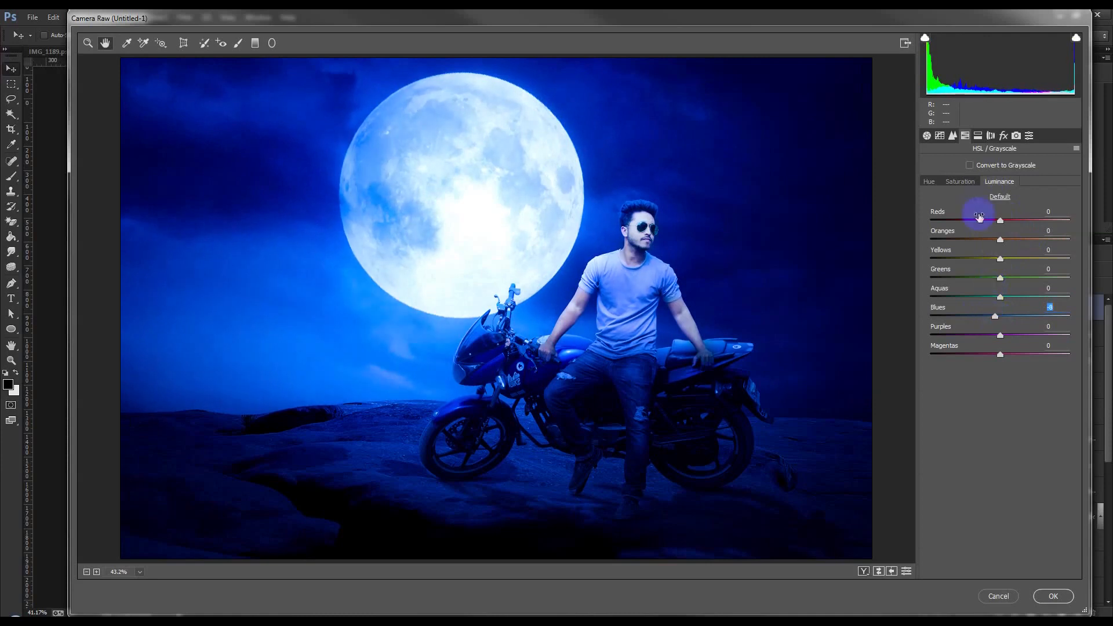
# Step: Set the parametric tone curve's lights to +2 and raise its highlights slightly
pyautogui.click(940, 137)
pyautogui.moveTo(999, 362); pyautogui.dragTo(1002, 365)
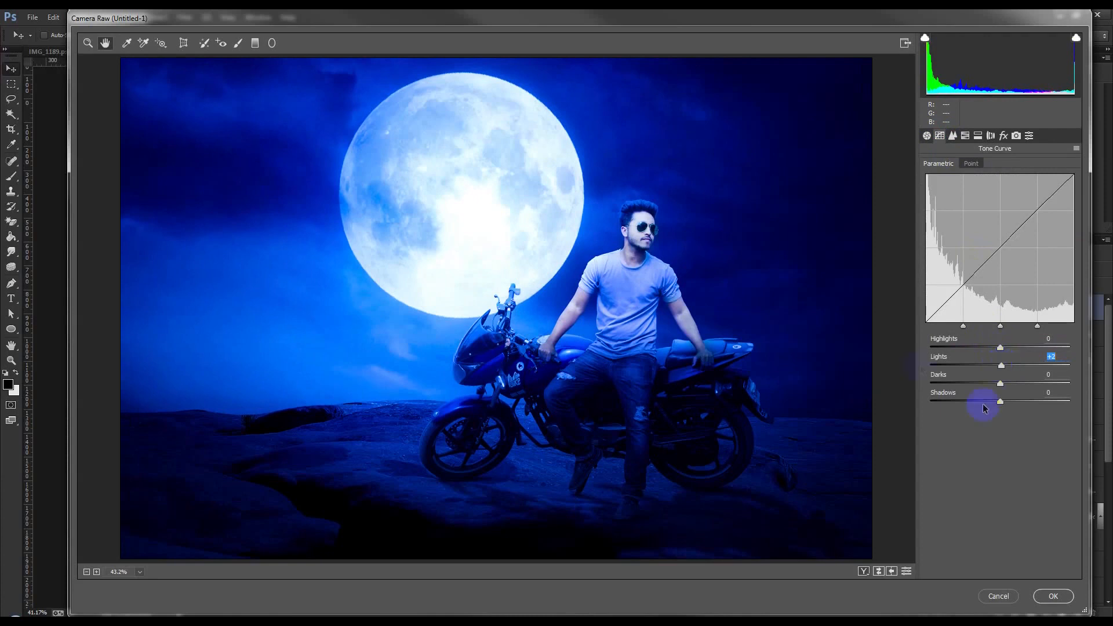
pyautogui.moveTo(1000, 347)
pyautogui.mouseDown()
pyautogui.moveTo(954, 350)
pyautogui.moveTo(1005, 348)
pyautogui.mouseUp()
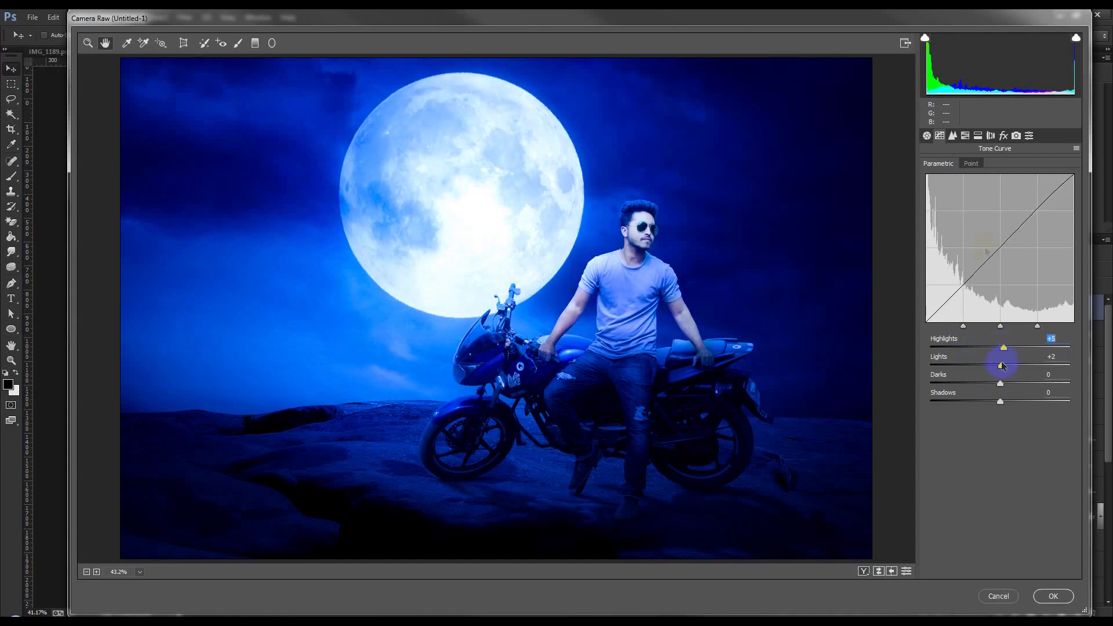
# Step: Lower the global highlights slightly, apply the Camera Raw edits, and compare the image with and without Layer 7
pyautogui.click(927, 135)
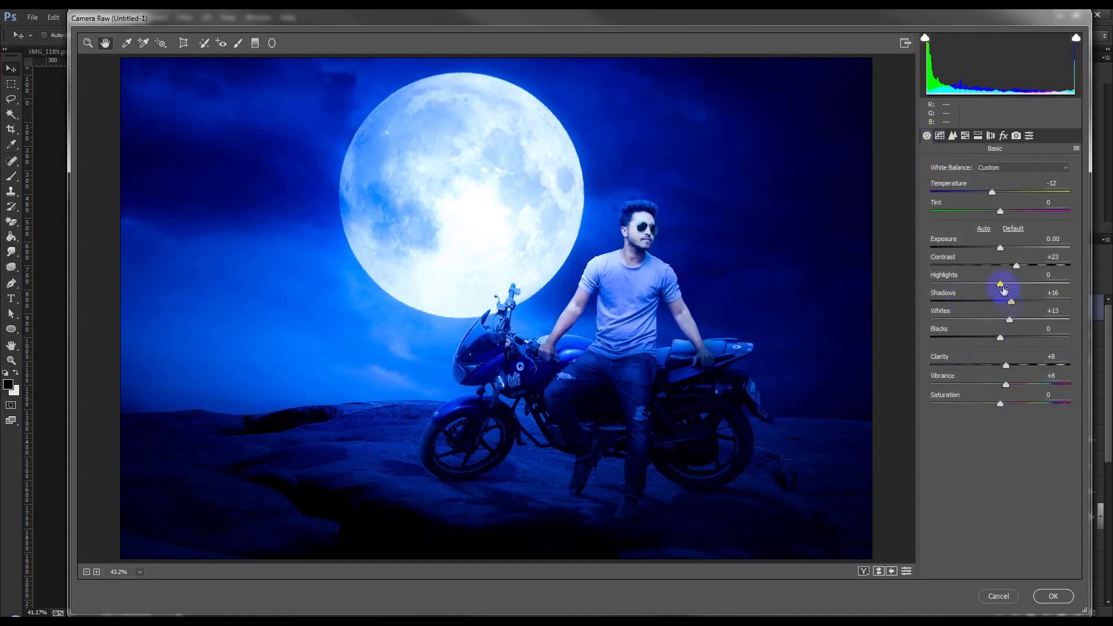
pyautogui.moveTo(987, 285); pyautogui.dragTo(996, 284)
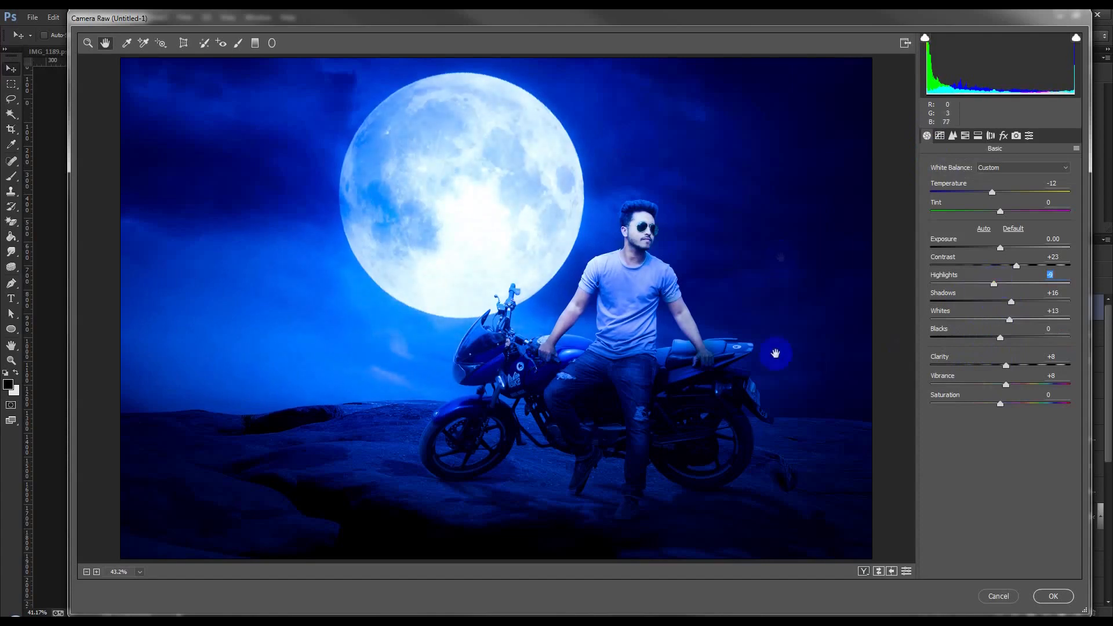
pyautogui.click(1053, 596)
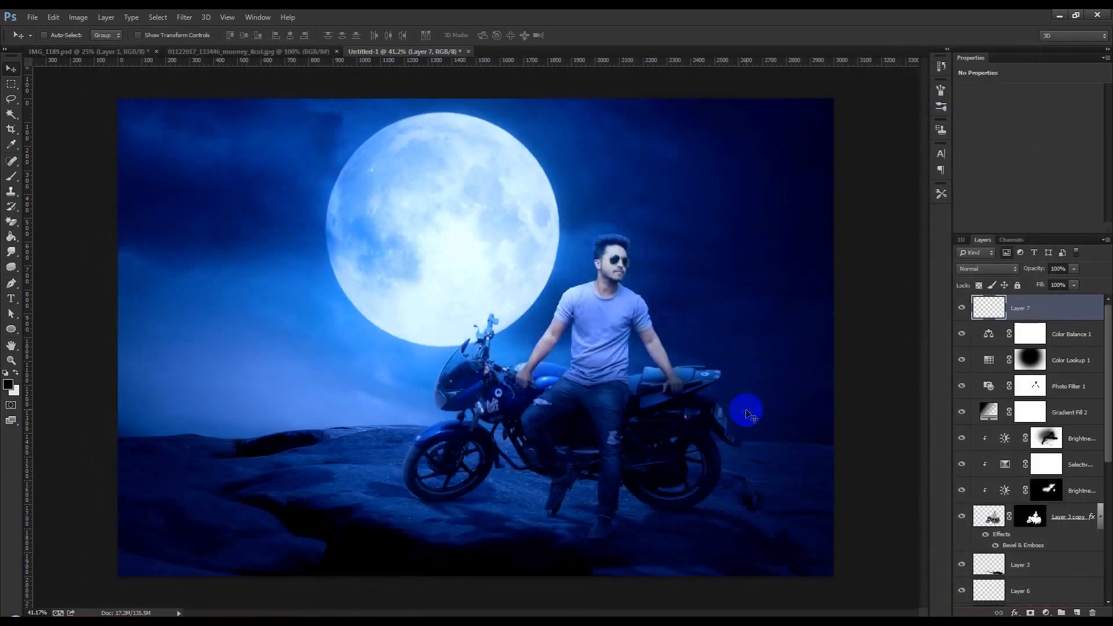
pyautogui.click(958, 315)
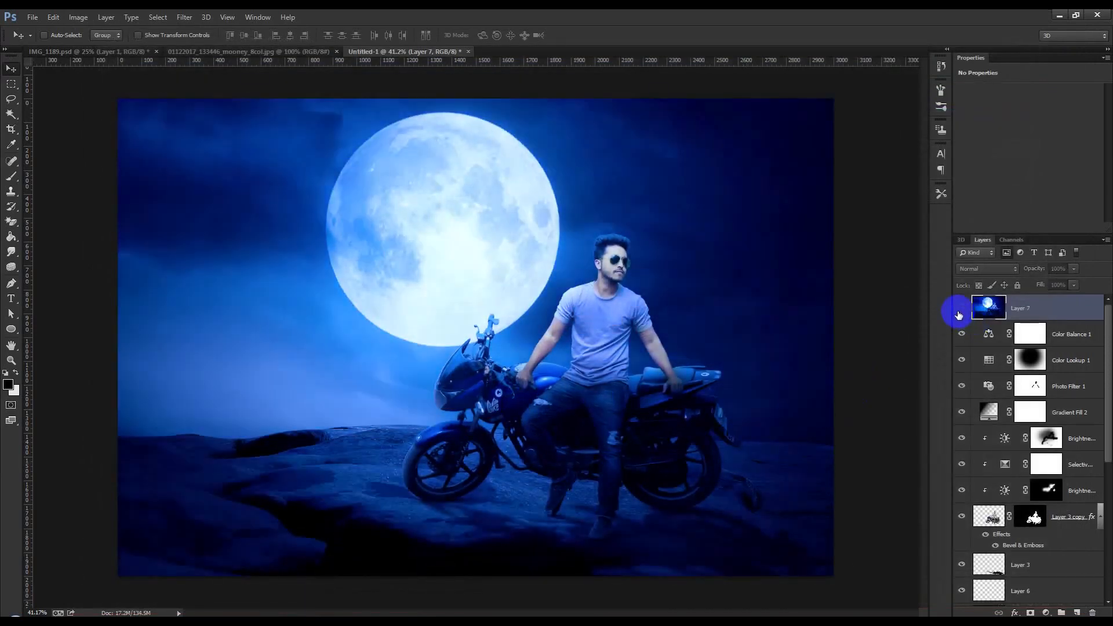
pyautogui.click(963, 309)
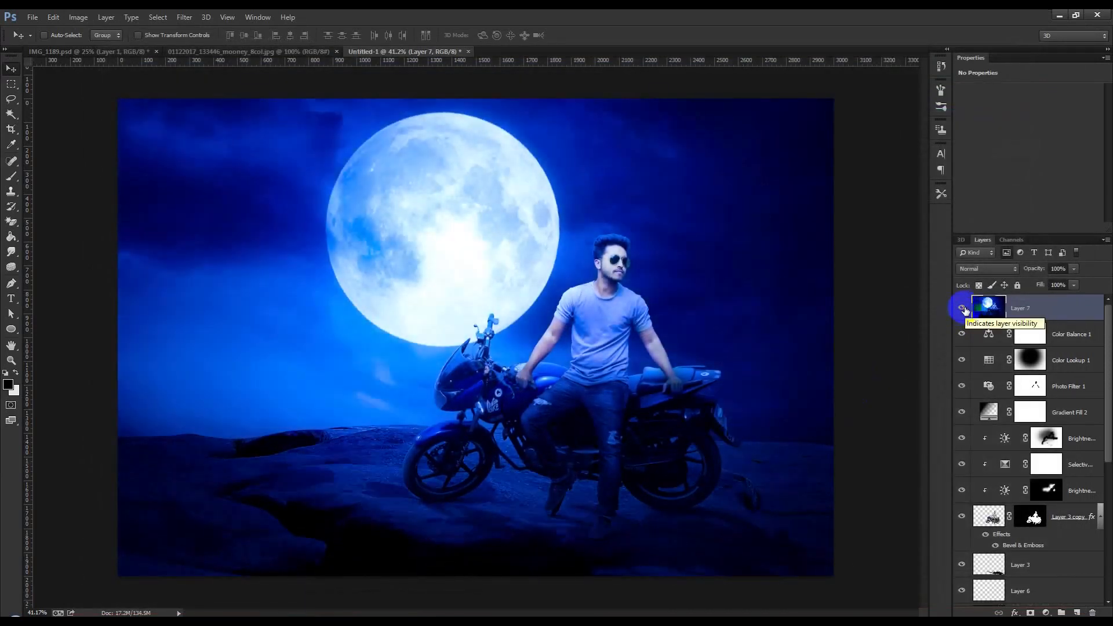
# Step: Try Auto Tone on Layer 7 and undo it
pyautogui.click(78, 17)
pyautogui.click(93, 64)
pyautogui.hotkey('ctrl', 'z')
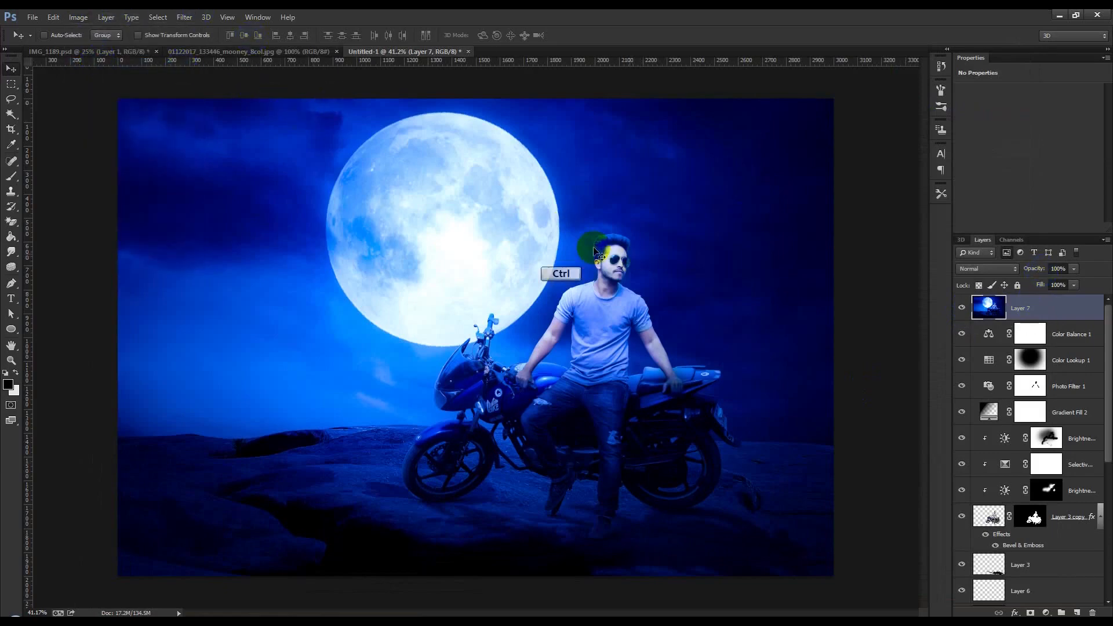
pyautogui.click(78, 17)
pyautogui.moveTo(96, 47)
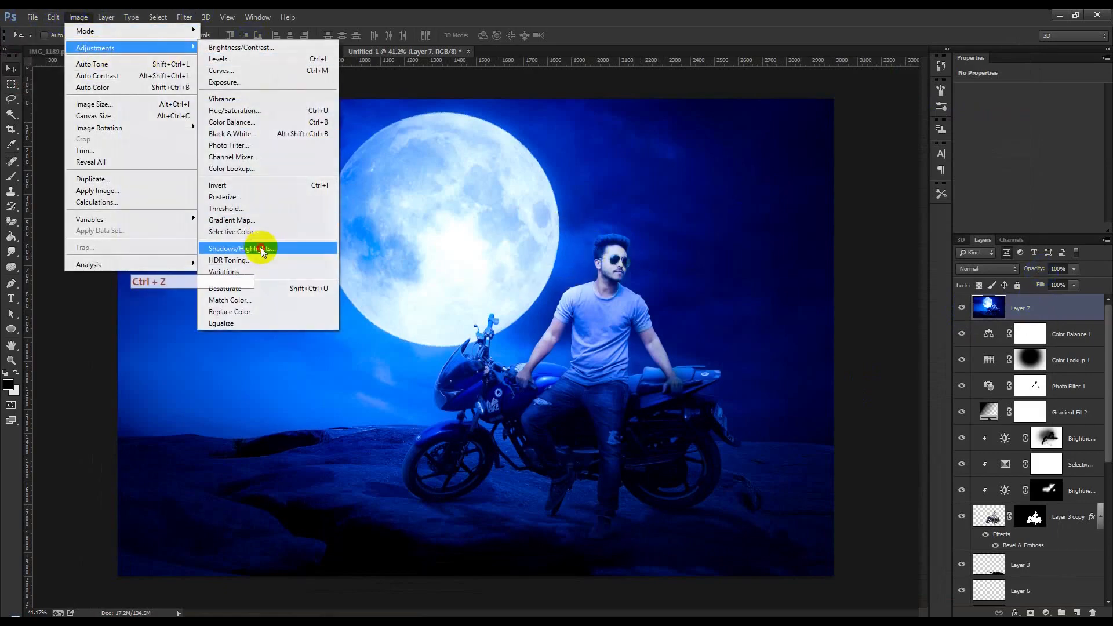
pyautogui.click(256, 249)
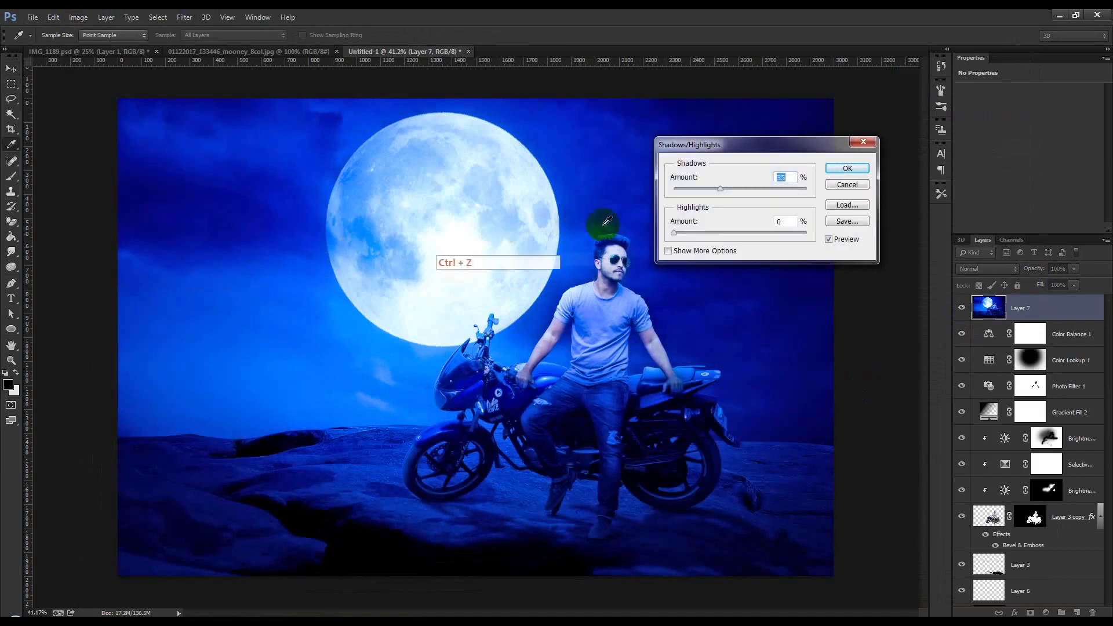
pyautogui.click(830, 192)
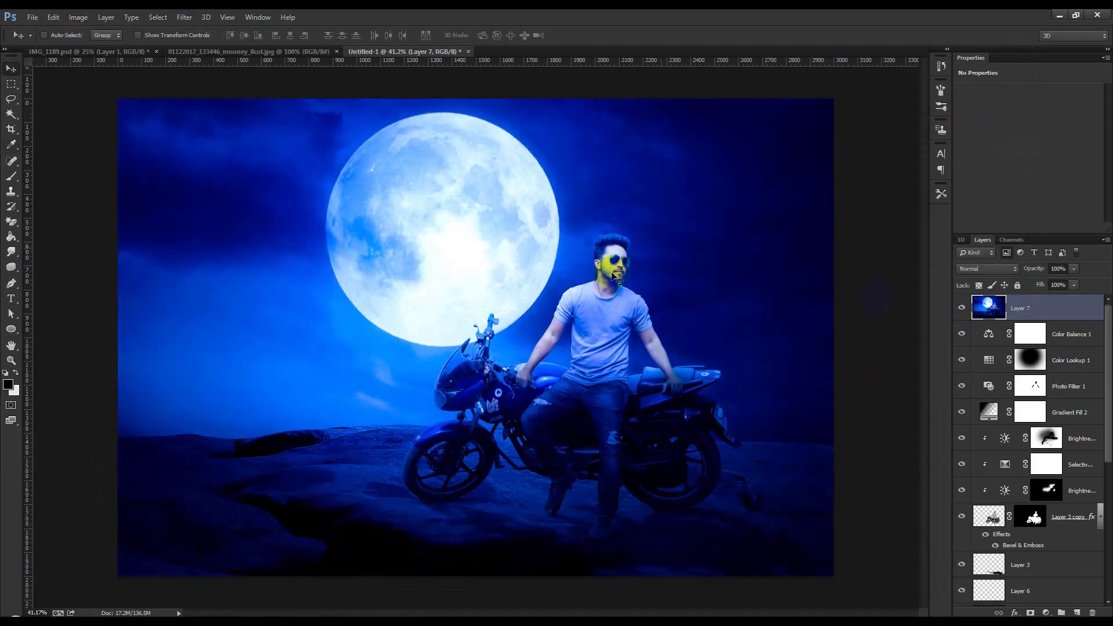
# Step: Compare the image with and without Layer 7, and reduce the layer's opacity to 20%
pyautogui.click(963, 309)
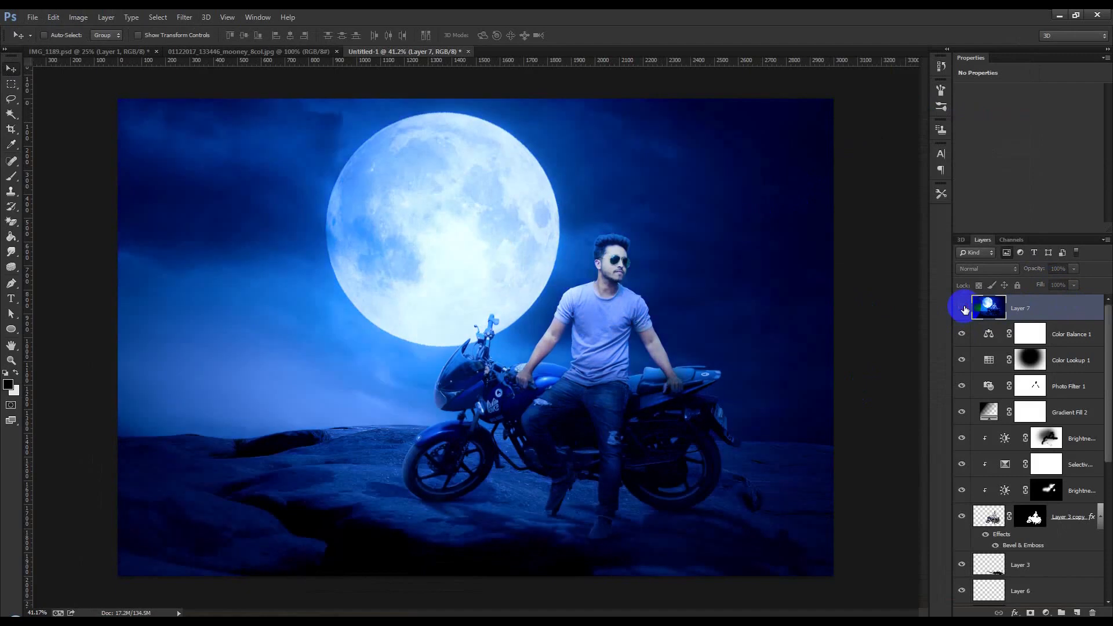
pyautogui.click(962, 309)
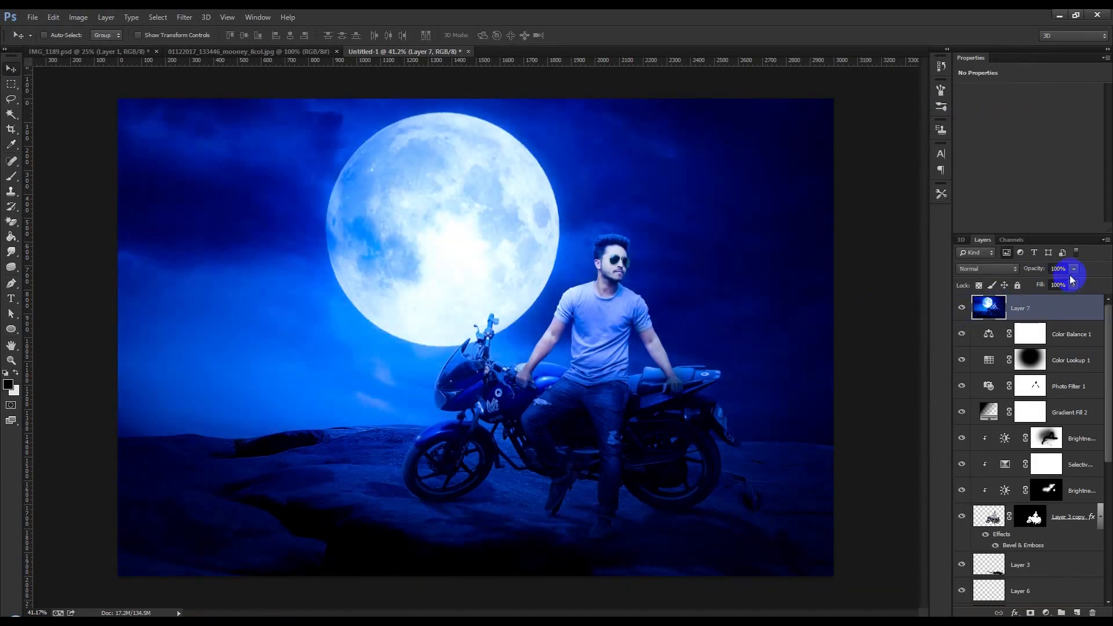
pyautogui.moveTo(1068, 269); pyautogui.dragTo(1039, 267)
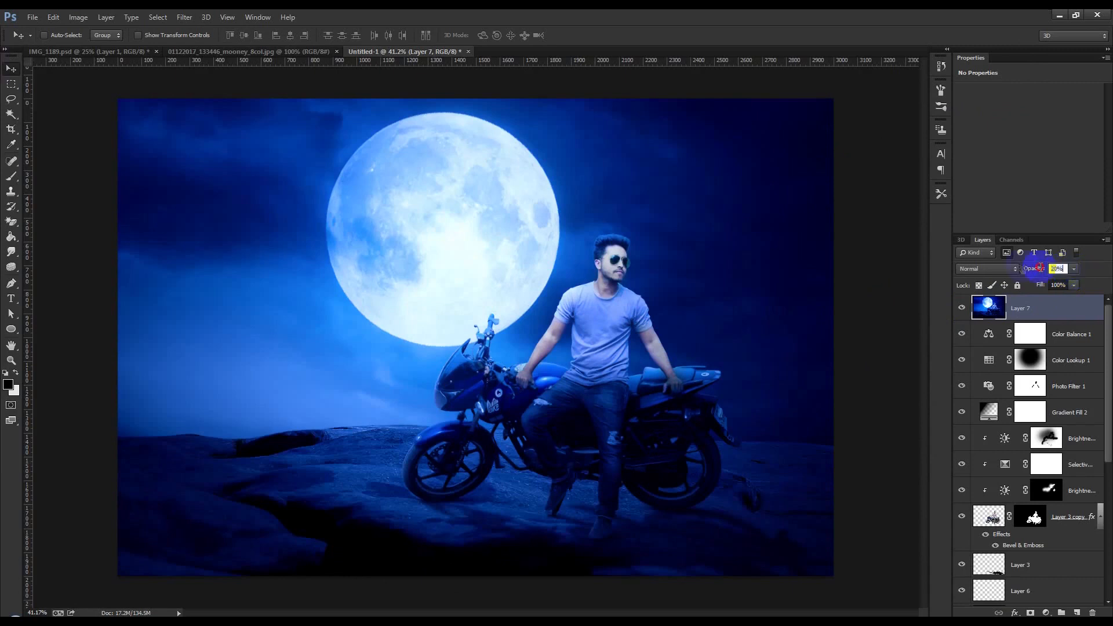
pyautogui.click(10, 68)
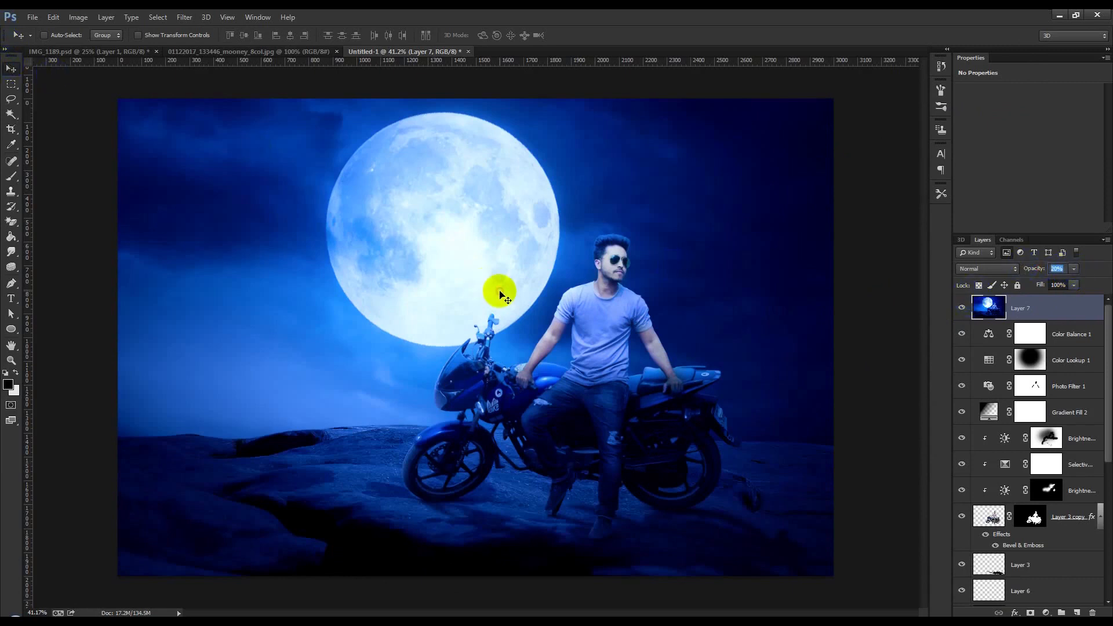
# Step: Stamp all visible layers into a new merged layer and open it in the Color Efex Pro 4 filter
pyautogui.hotkey('shift', 'ctrl', 'alt', 'e')
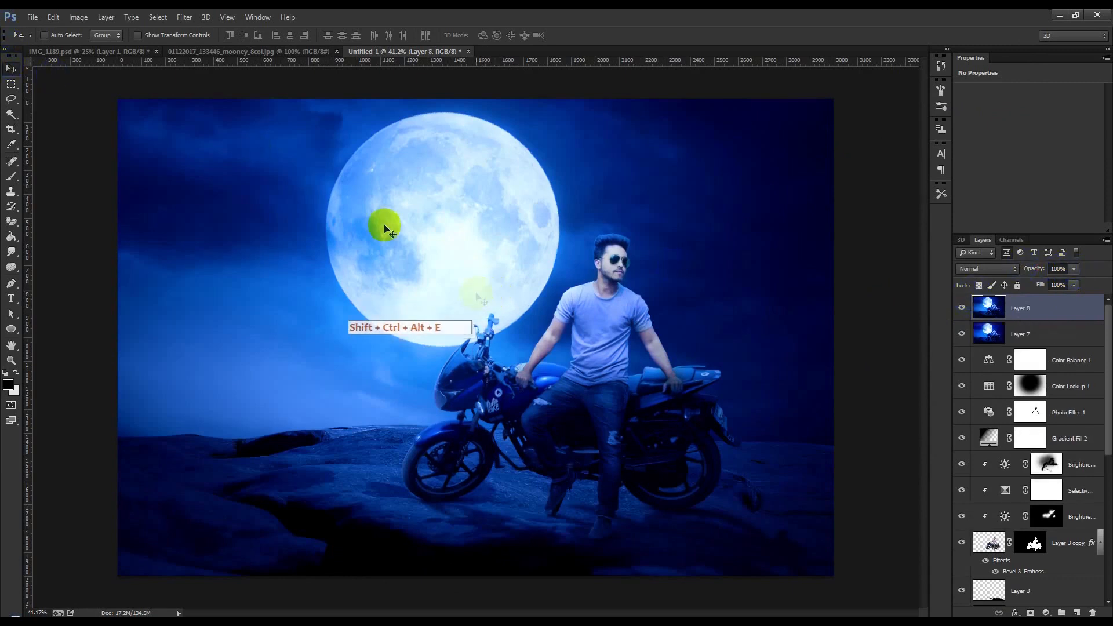
pyautogui.click(184, 17)
pyautogui.moveTo(221, 329)
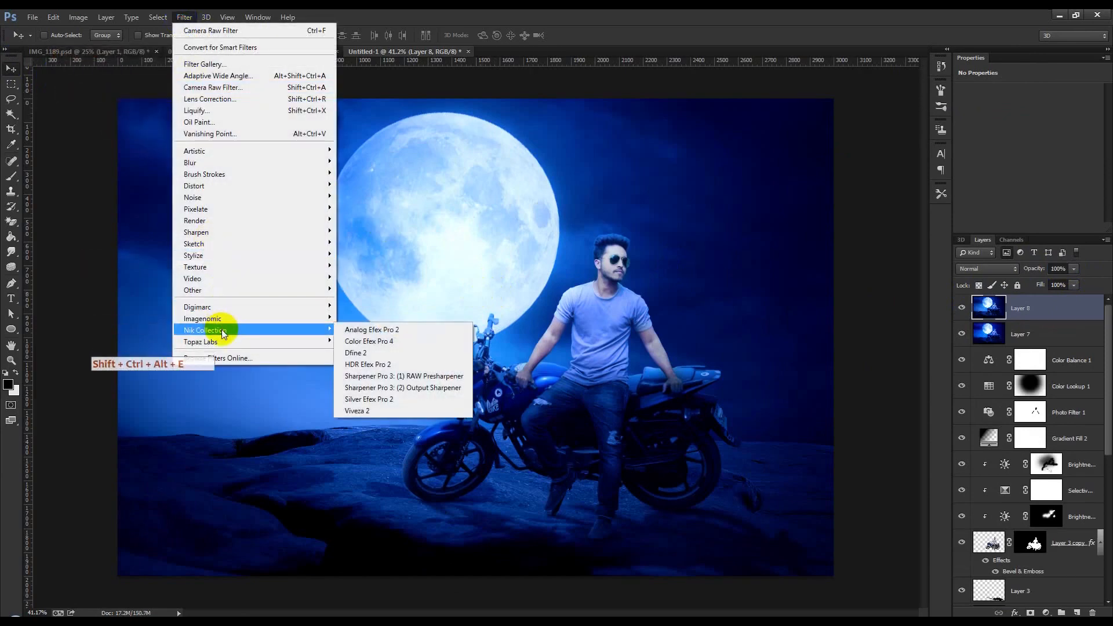
pyautogui.click(369, 343)
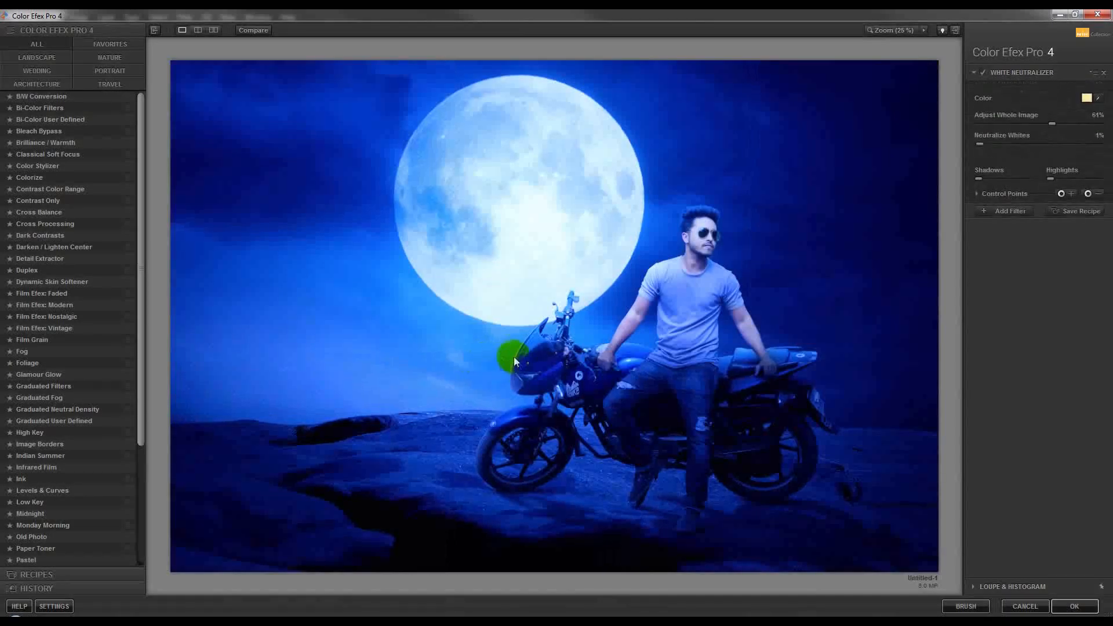
# Step: Preview the filters from B/W Conversion through Bi-Color, Bleach Bypass, Brilliance / Warmth and Classical Soft Focus to Color Stylizer on the image
pyautogui.click(42, 96)
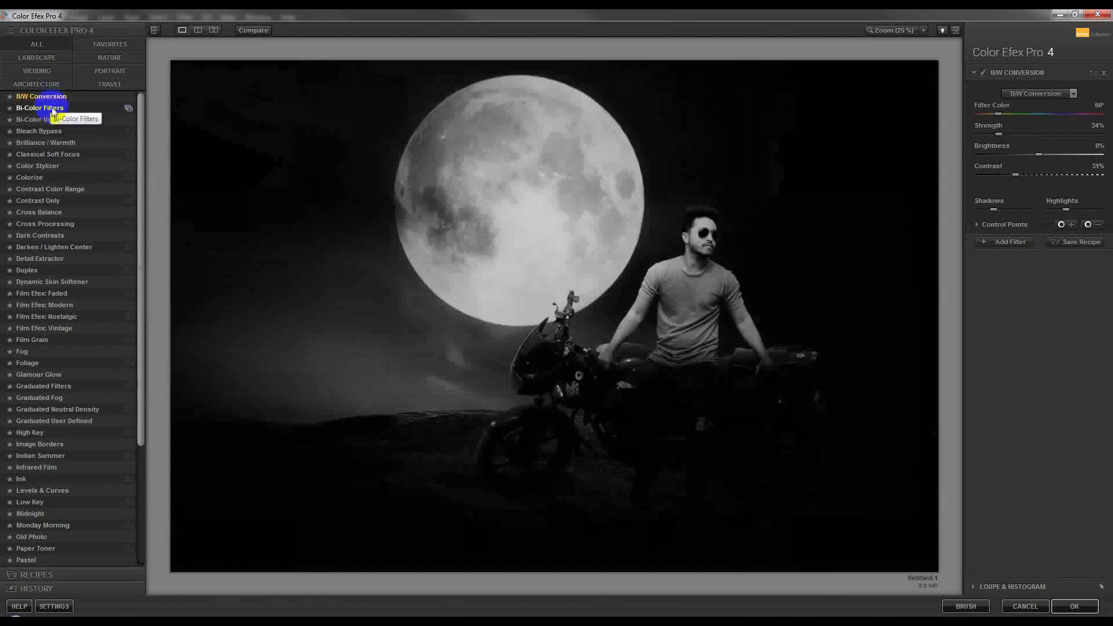
pyautogui.click(52, 109)
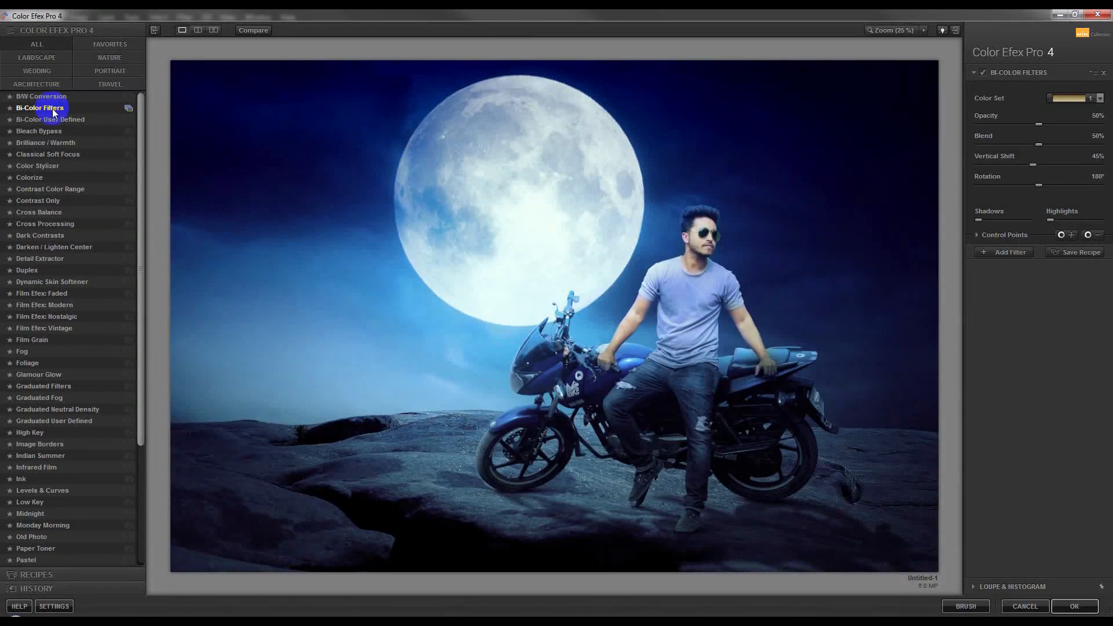
pyautogui.click(58, 121)
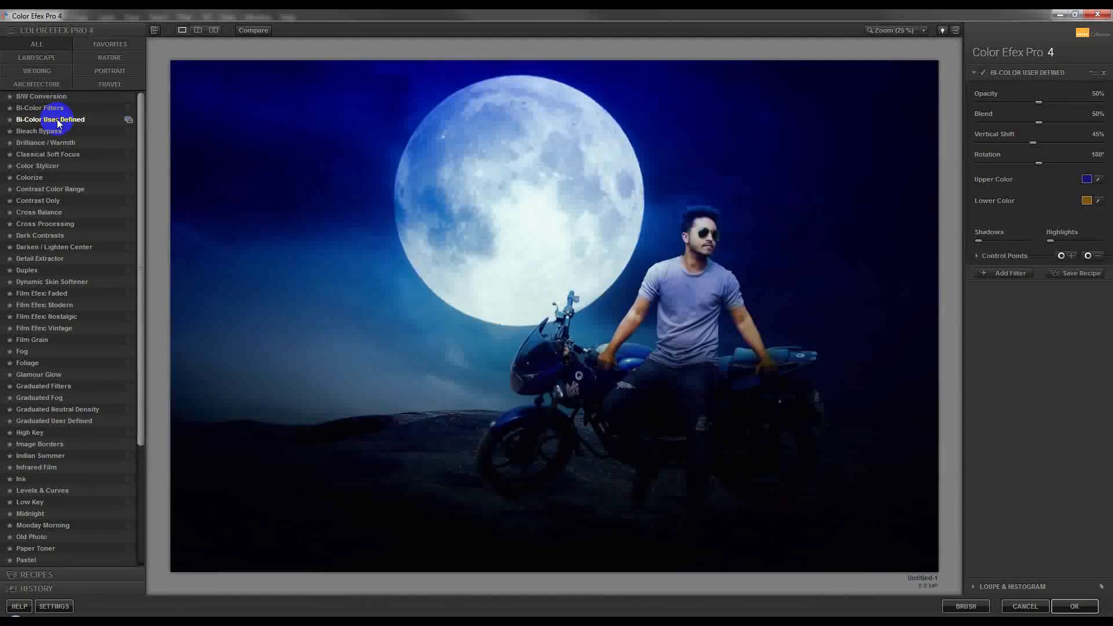
pyautogui.click(50, 133)
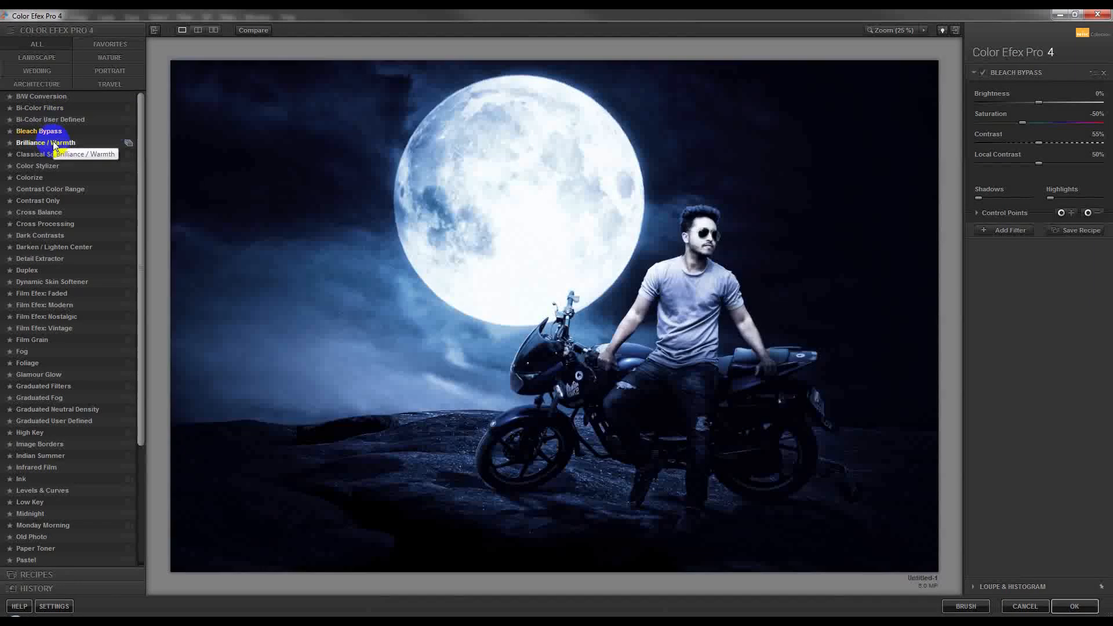
pyautogui.click(53, 142)
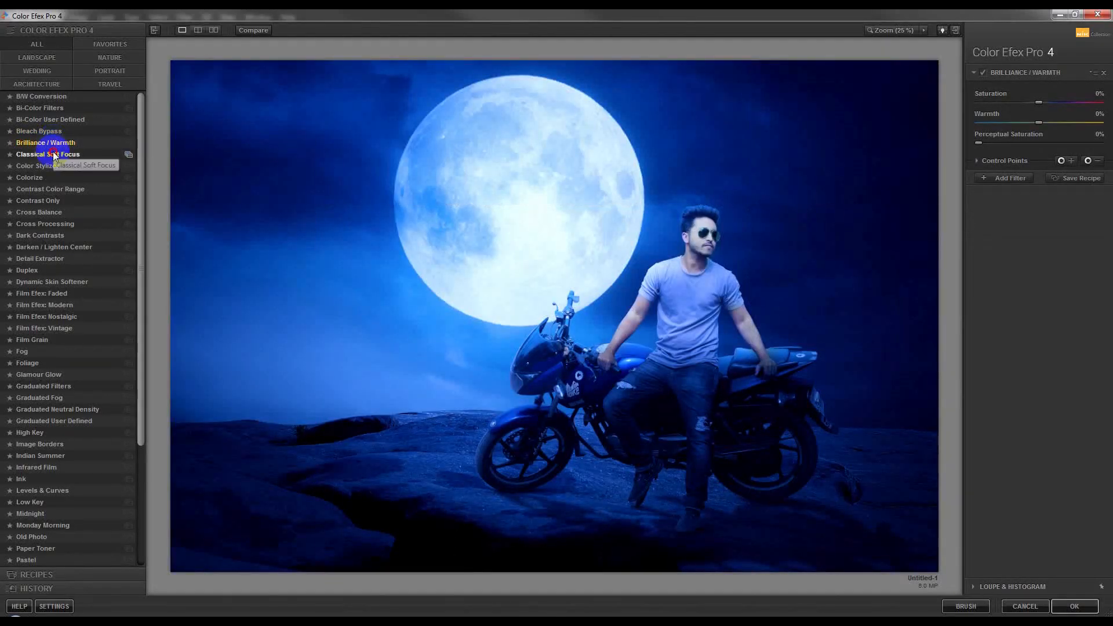
pyautogui.click(53, 155)
pyautogui.click(53, 167)
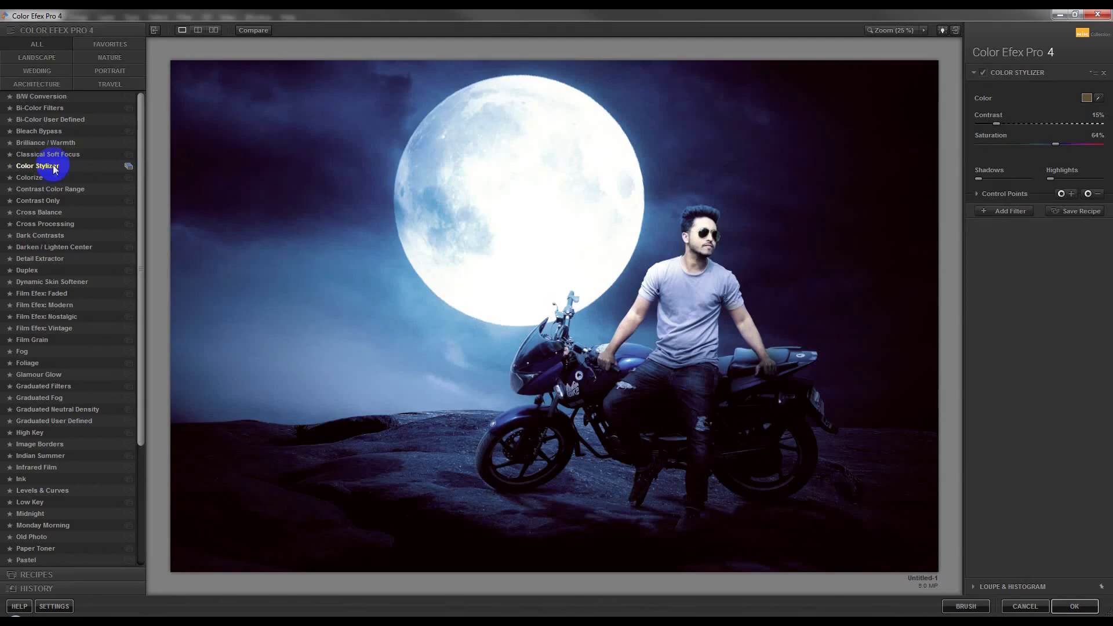
# Step: Preview the Colorize, Contrast Color Range, Cross Balance, Dark Contrasts, Darken / Lighten Center and Detail Extractor filters on the image
pyautogui.click(32, 178)
pyautogui.click(36, 190)
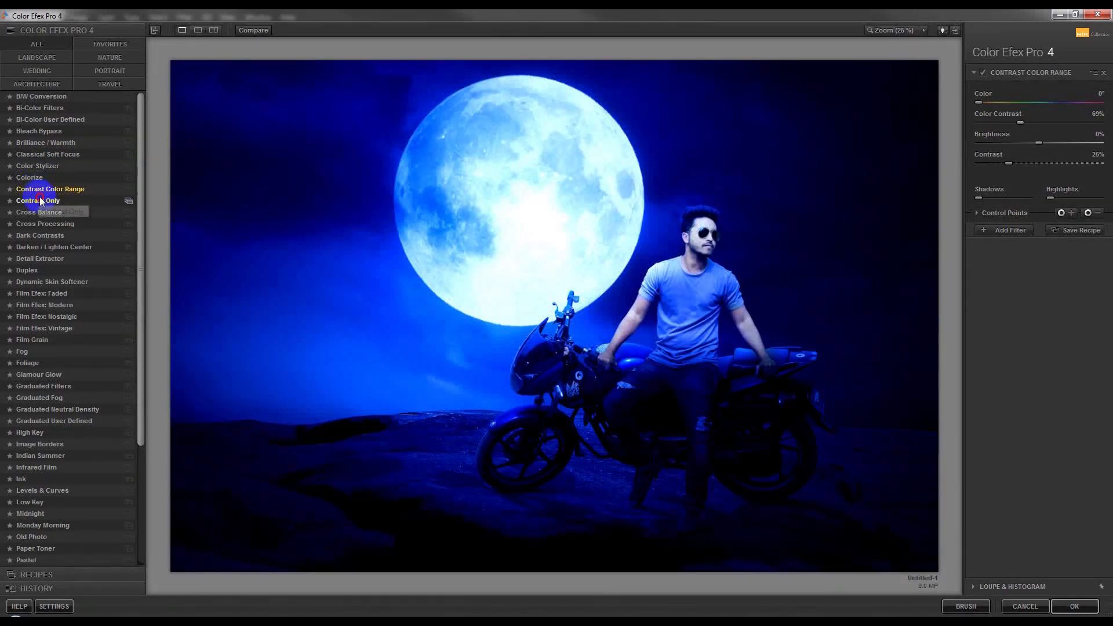
pyautogui.click(43, 212)
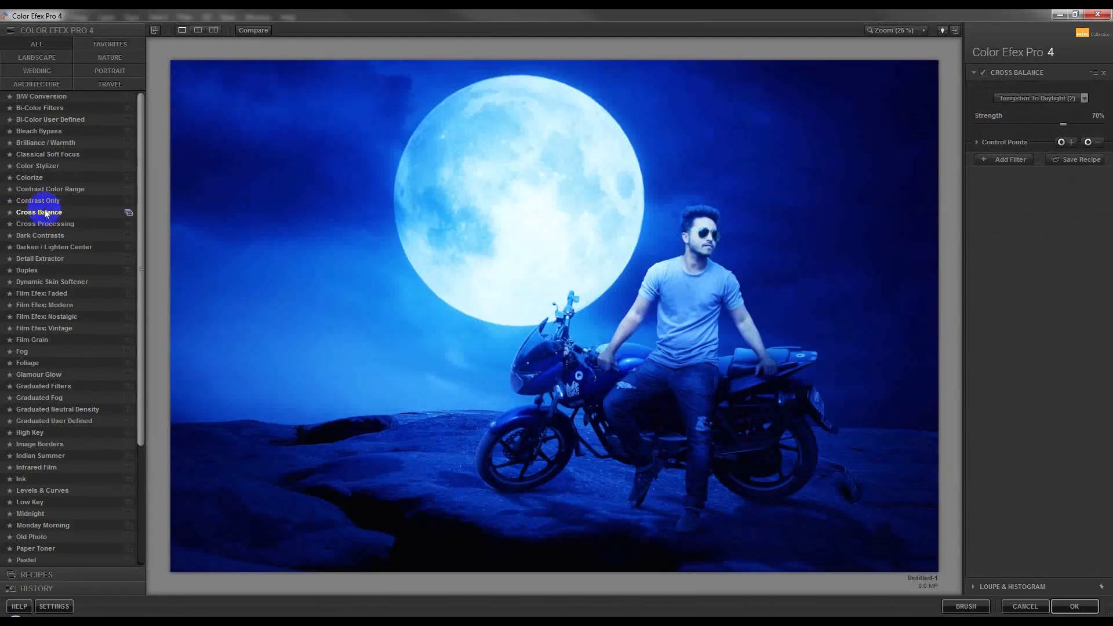
pyautogui.click(48, 236)
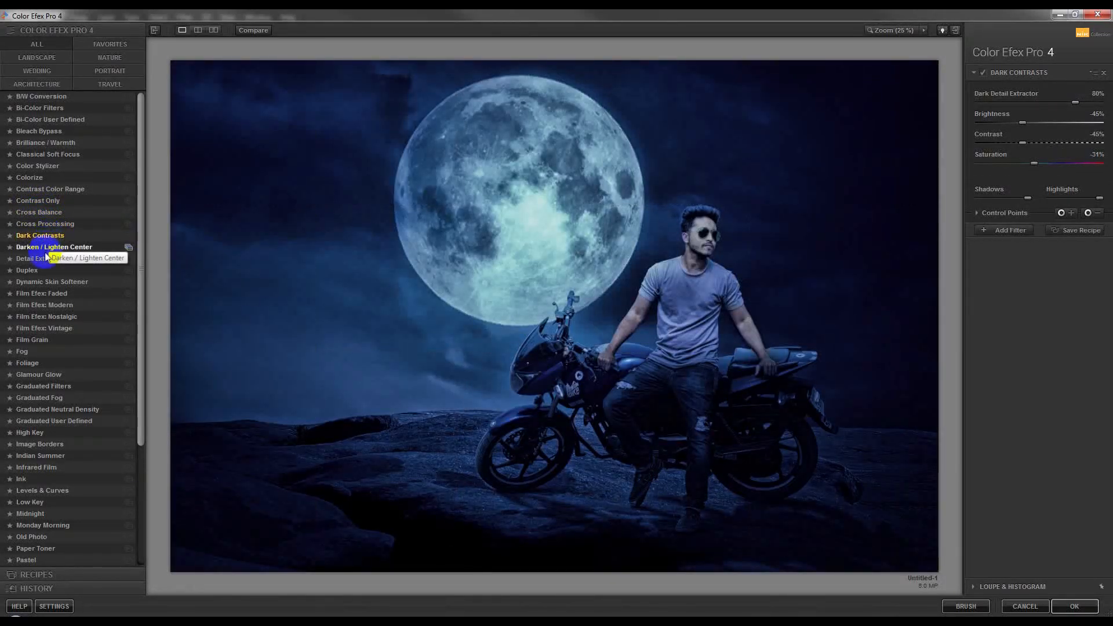
pyautogui.click(46, 252)
pyautogui.click(46, 260)
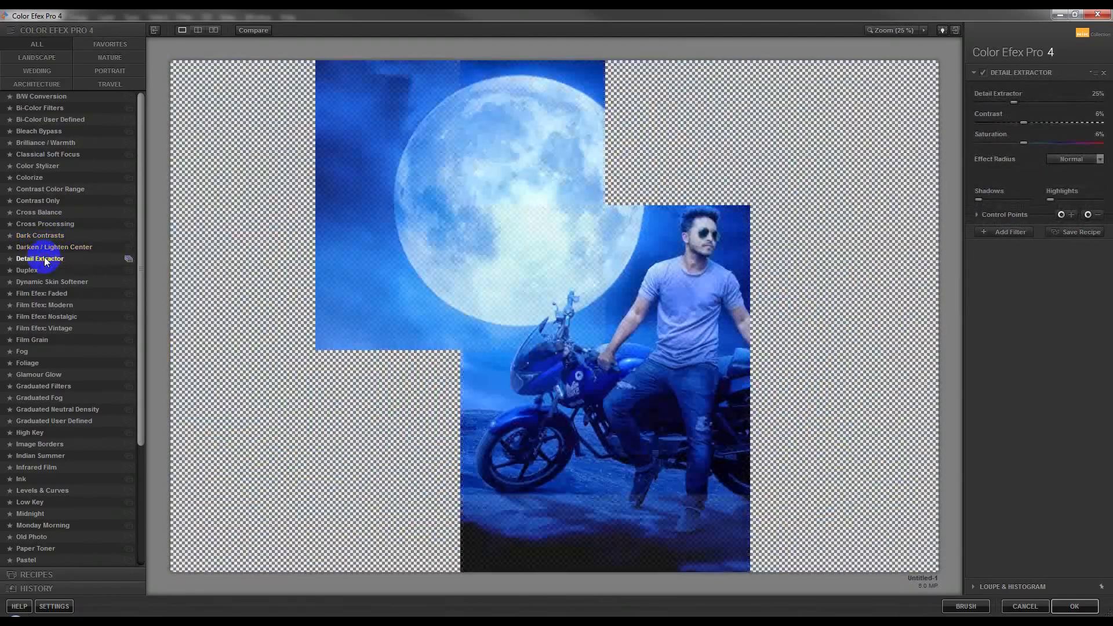
# Step: Preview the Dynamic Skin Softener, Film Efex, Fog and White Neutralizer filters on the image
pyautogui.click(36, 283)
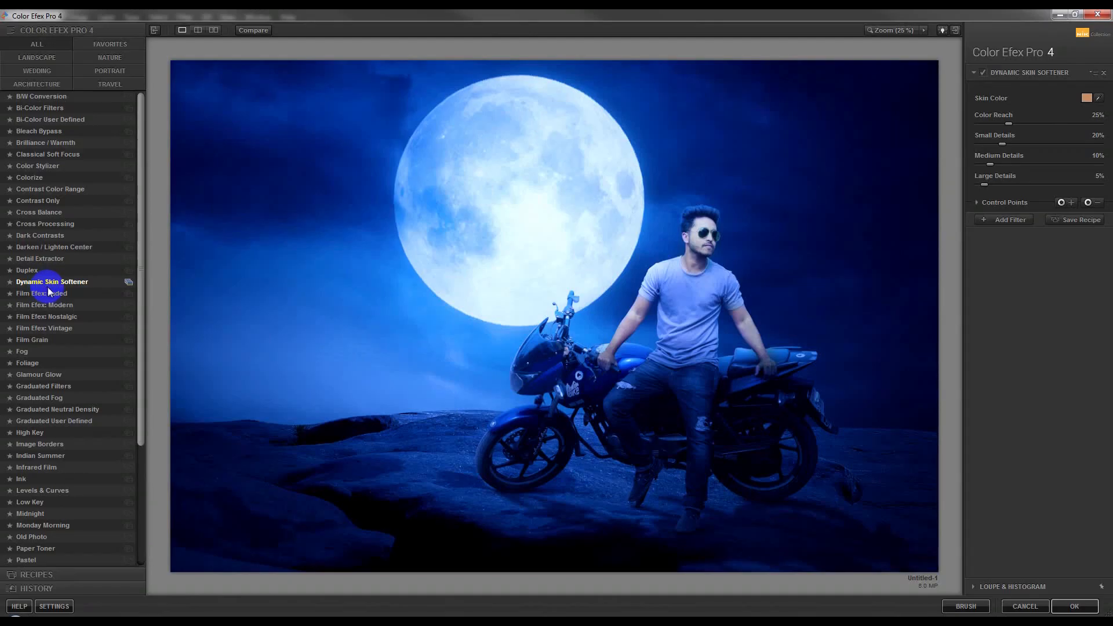
pyautogui.click(46, 294)
pyautogui.click(43, 304)
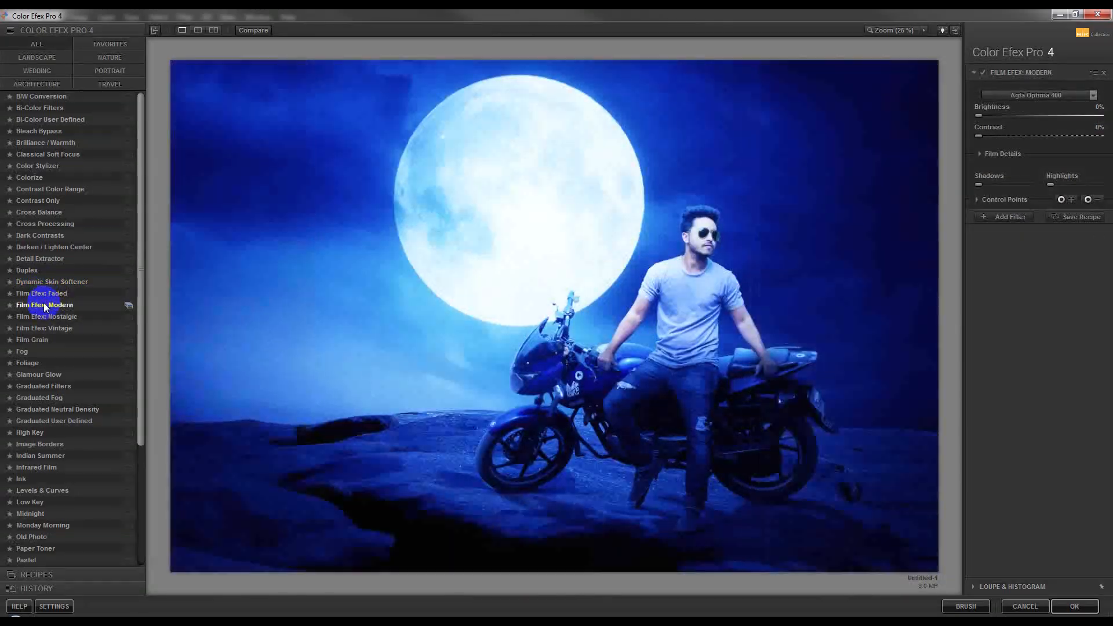
pyautogui.click(40, 316)
pyautogui.click(37, 328)
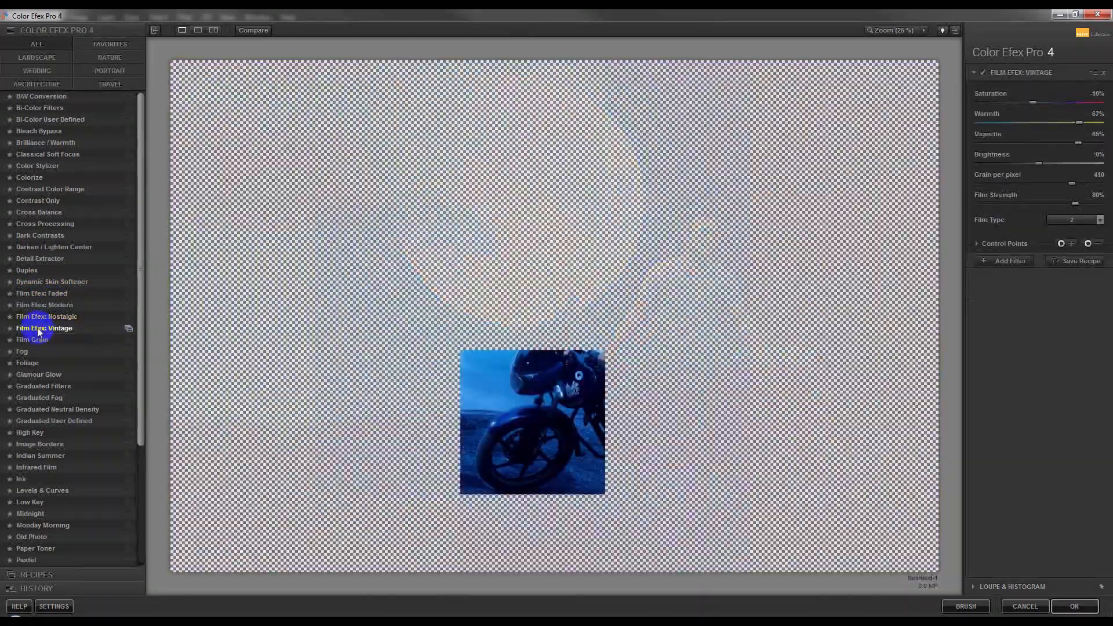
pyautogui.click(22, 353)
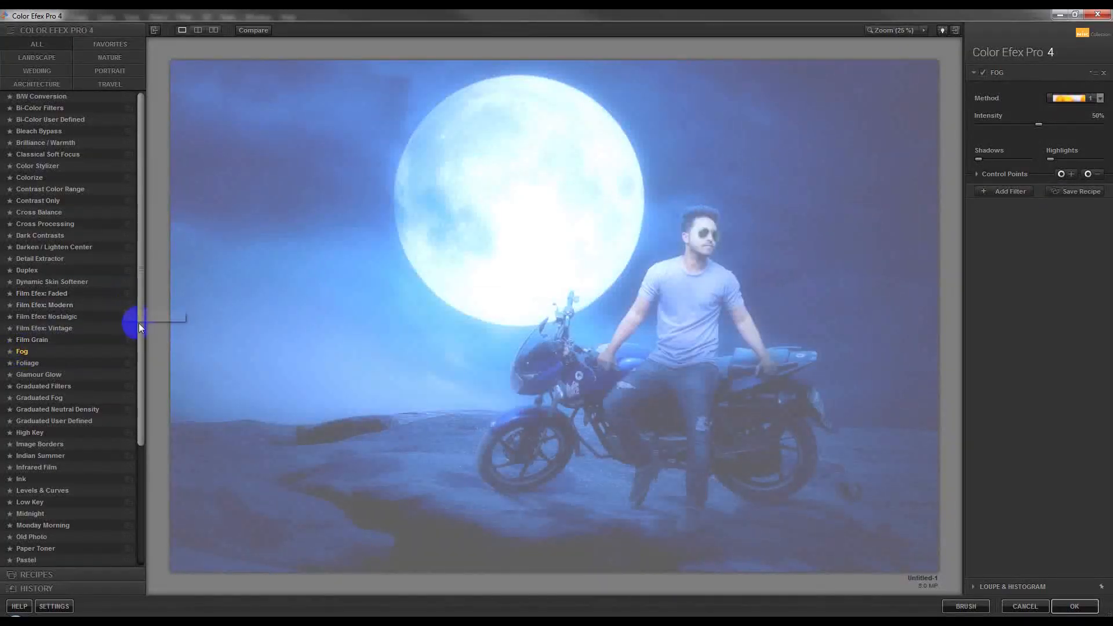
pyautogui.moveTo(140, 328); pyautogui.dragTo(134, 508)
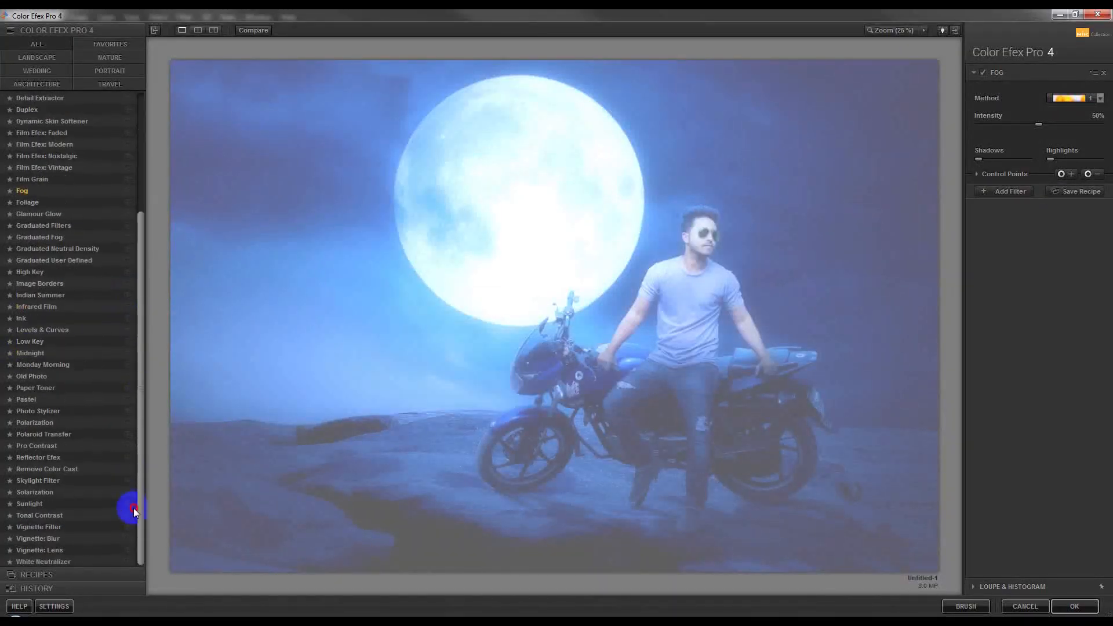
pyautogui.click(27, 561)
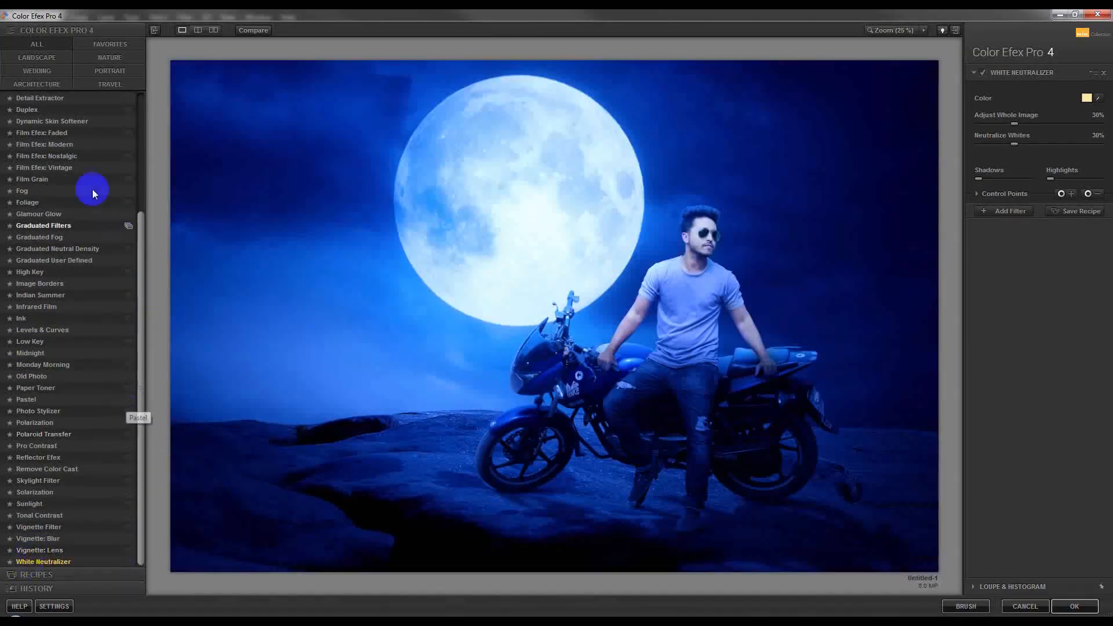
# Step: Choose Bi-Color Filters for the image and add Dynamic Skin Softener as a second filter
pyautogui.moveTo(138, 249); pyautogui.dragTo(138, 116)
pyautogui.click(41, 108)
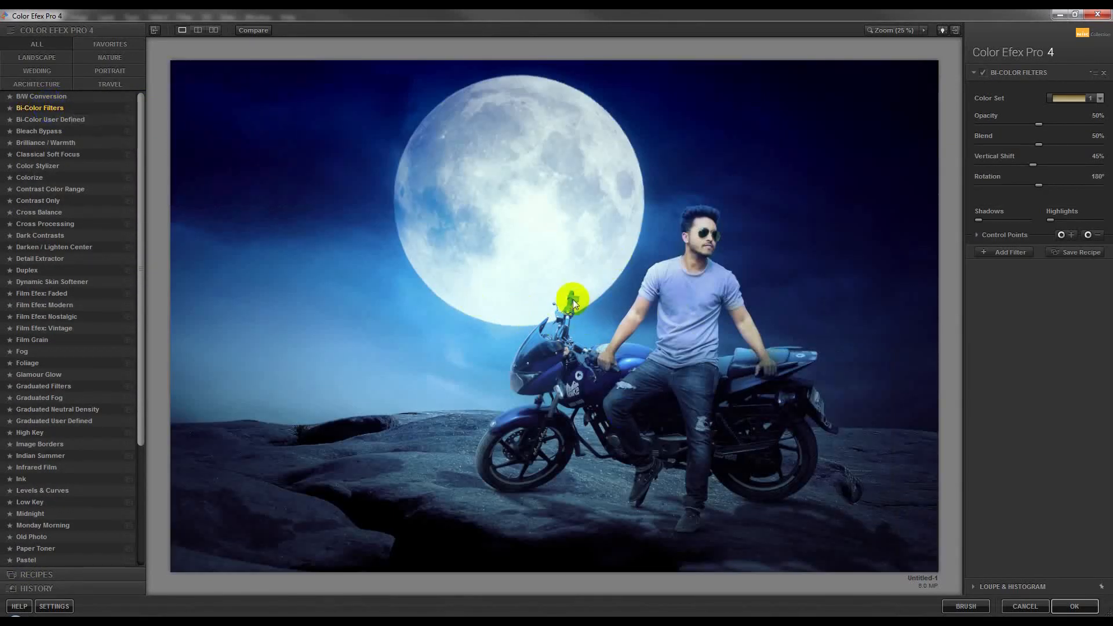
pyautogui.click(1010, 252)
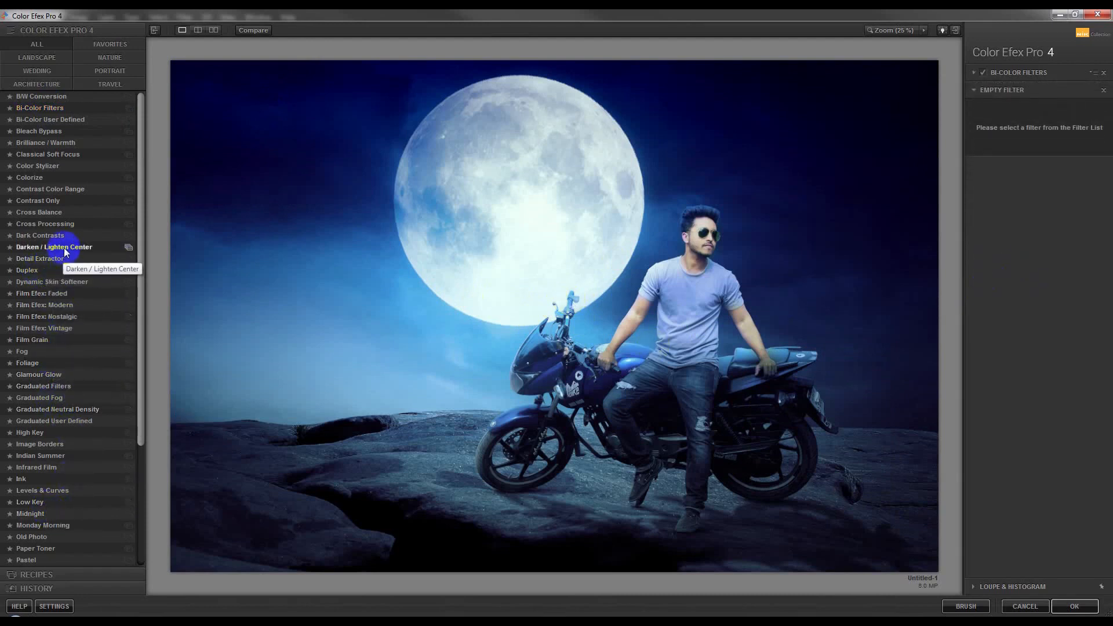
pyautogui.click(66, 282)
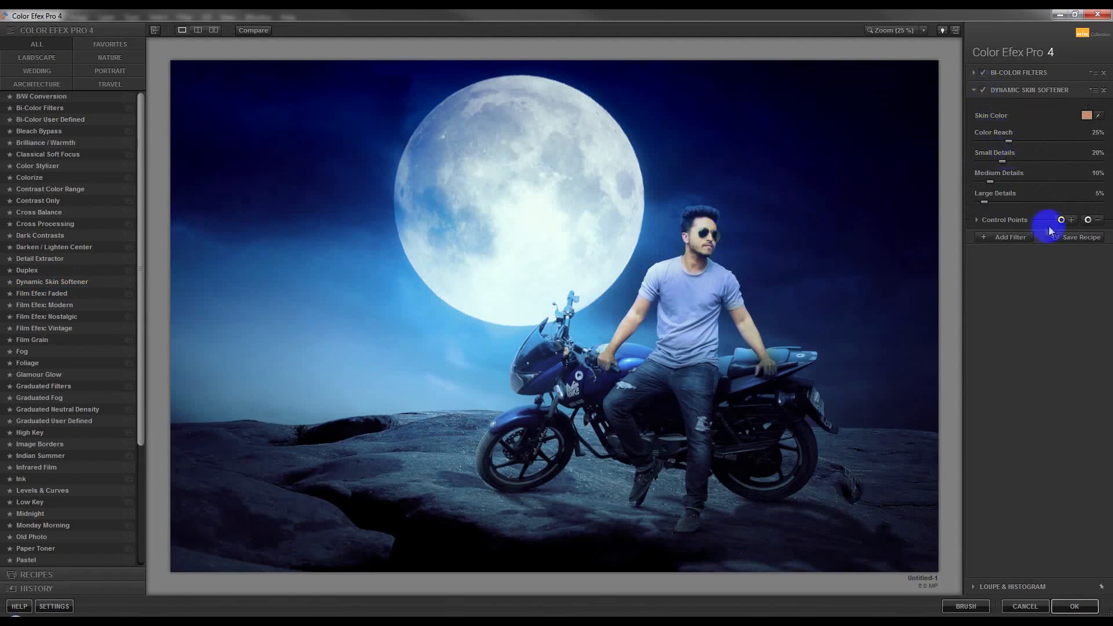
# Step: Place Dynamic Skin Softener control points on the man's face and inspect him at 100% zoom
pyautogui.click(1089, 221)
pyautogui.click(699, 244)
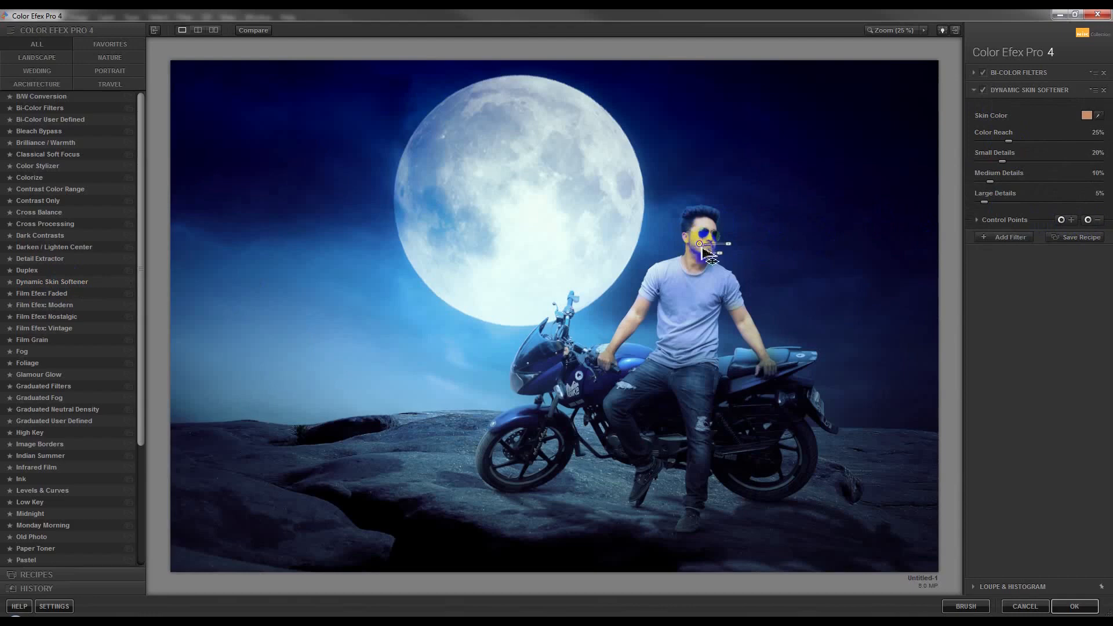
pyautogui.moveTo(730, 243)
pyautogui.hotkey('ctrl', '+')
pyautogui.moveTo(869, 237); pyautogui.dragTo(595, 280)
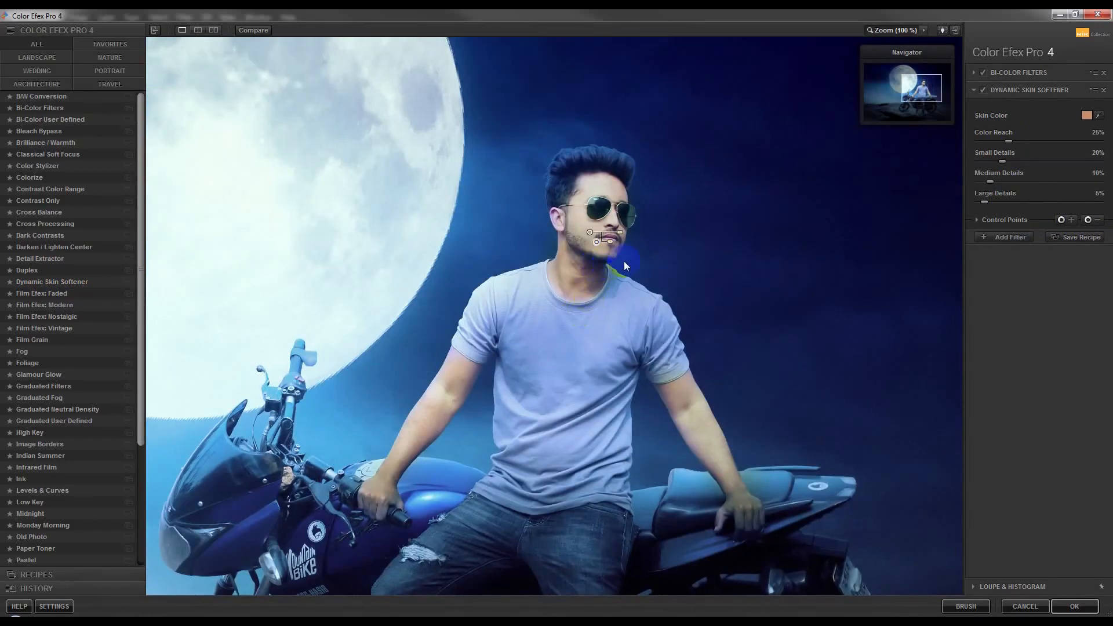
# Step: Apply the stacked Color Efex Pro filters and compare the image with and without the filtered layer
pyautogui.click(1074, 606)
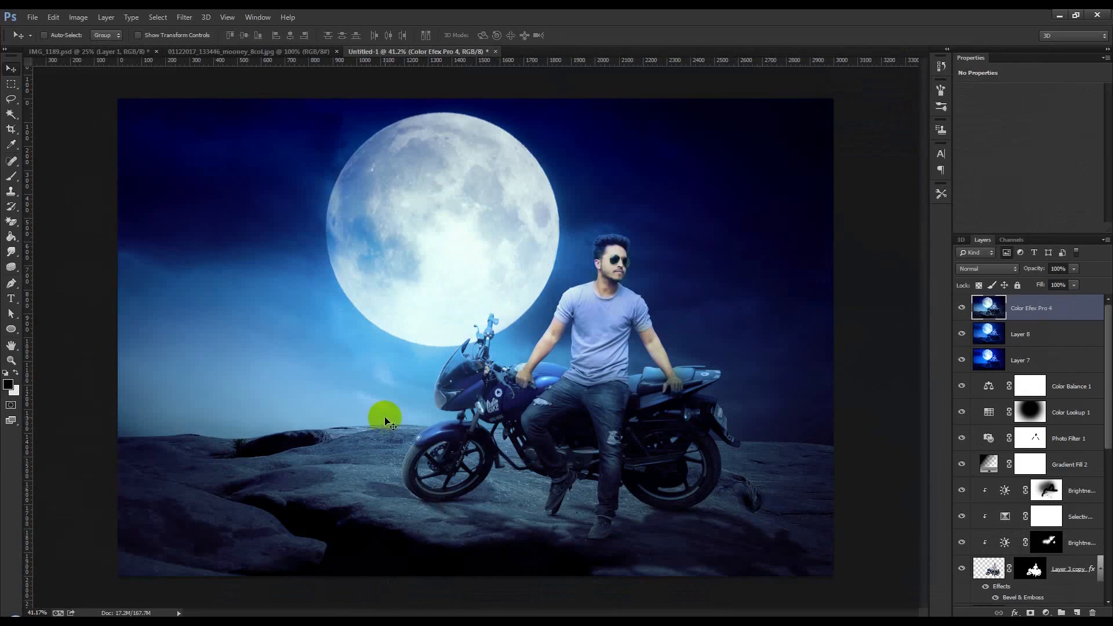
pyautogui.click(963, 312)
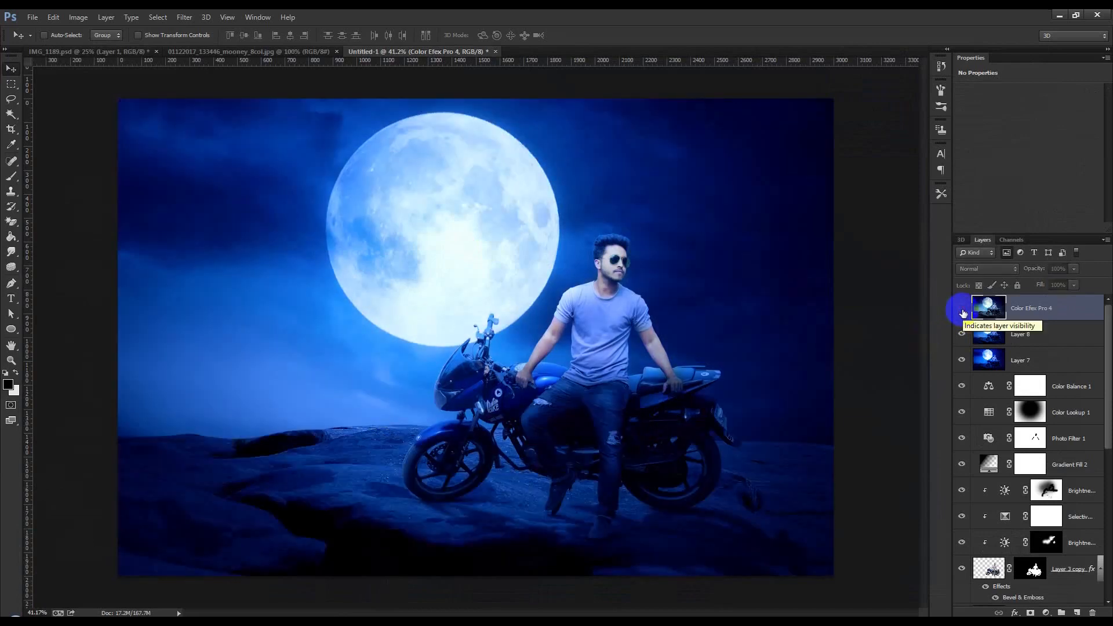
pyautogui.click(963, 312)
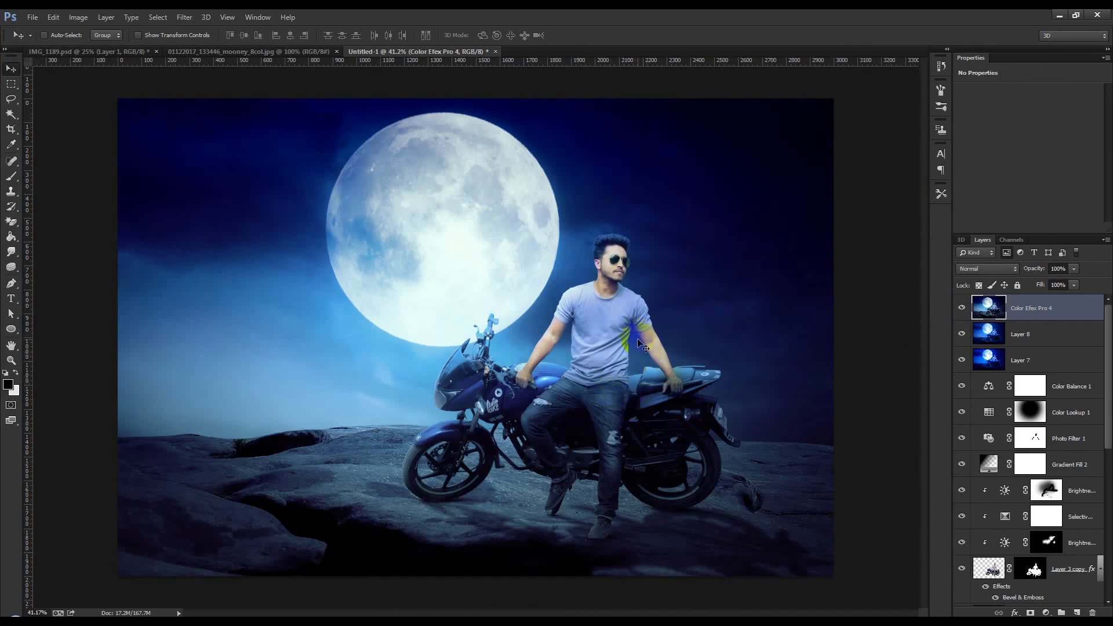
# Step: Sharpen the Color Efex Pro 4 layer with the Camera Raw filter, using a sharpening amount of 26
pyautogui.click(191, 17)
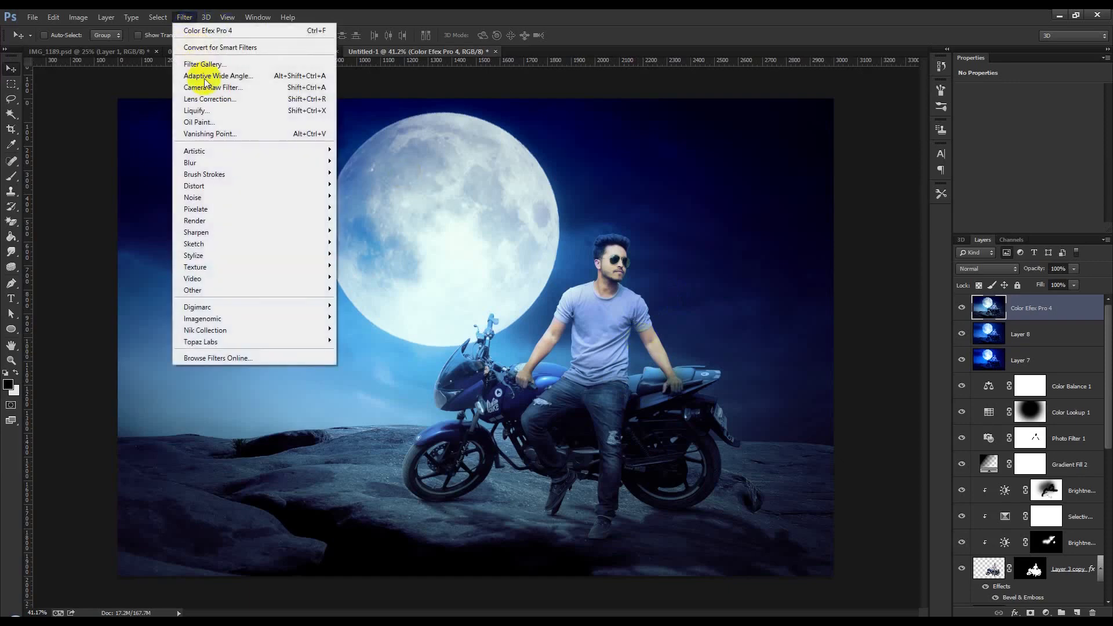
pyautogui.click(209, 89)
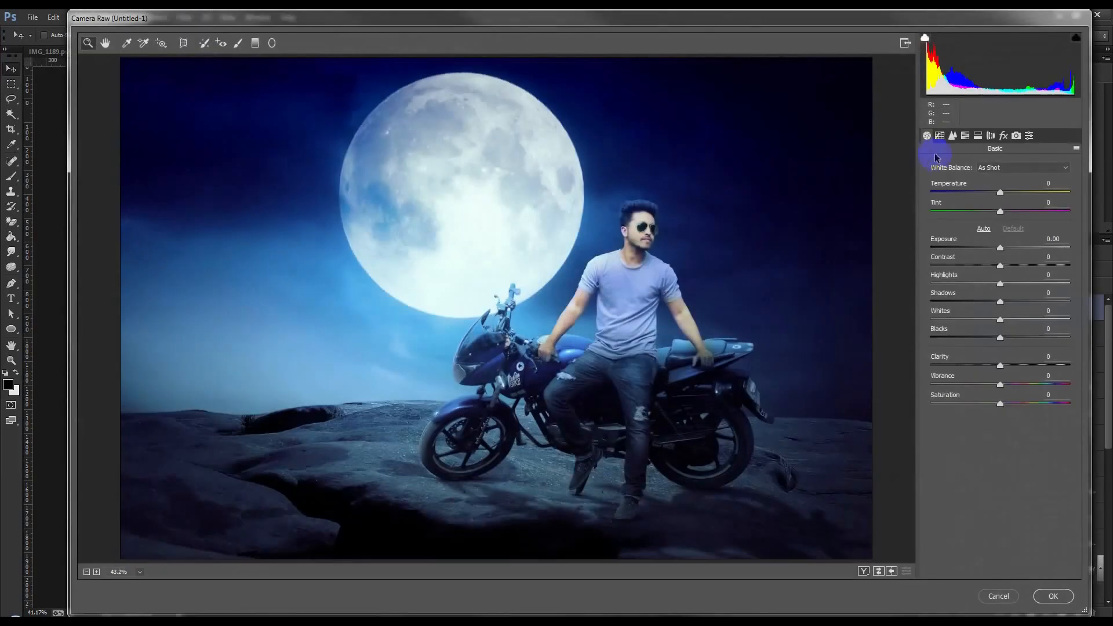
pyautogui.click(952, 135)
pyautogui.moveTo(931, 183); pyautogui.dragTo(955, 184)
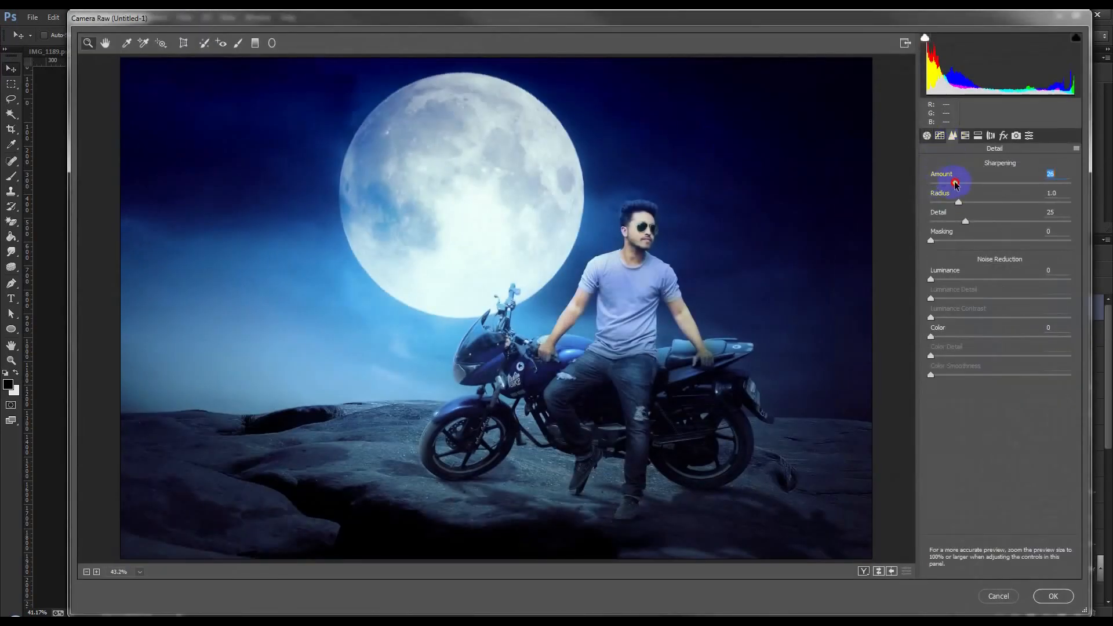
pyautogui.click(1049, 601)
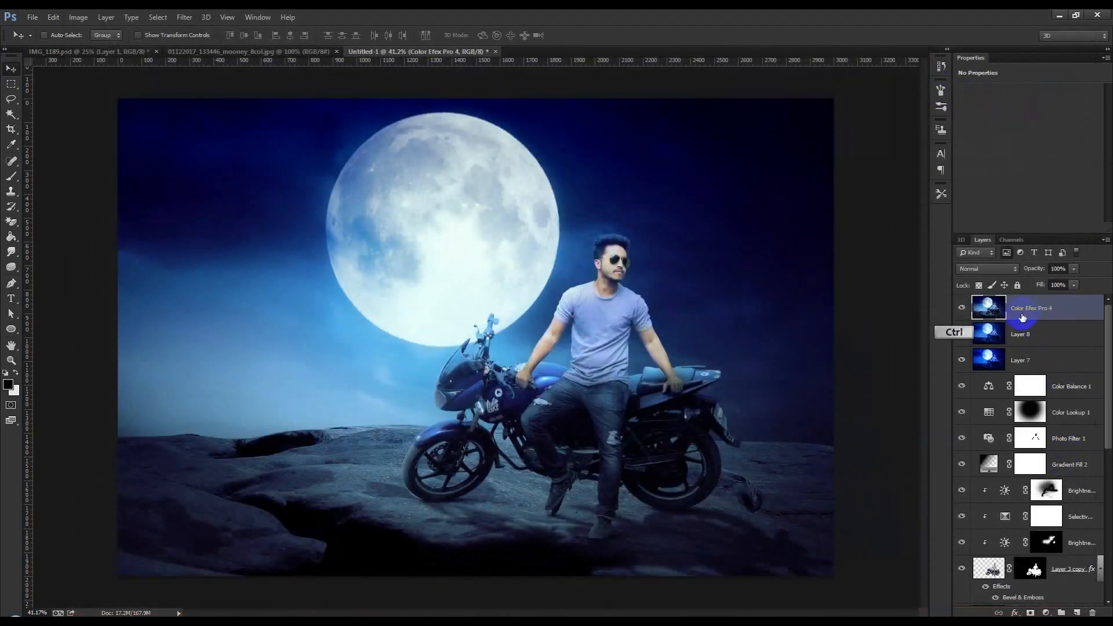
# Step: Duplicate the Color Efex Pro 4 layer and apply a High Pass filter with a 2.5 pixel radius to the copy
pyautogui.hotkey('ctrl', 'j')
pyautogui.click(184, 17)
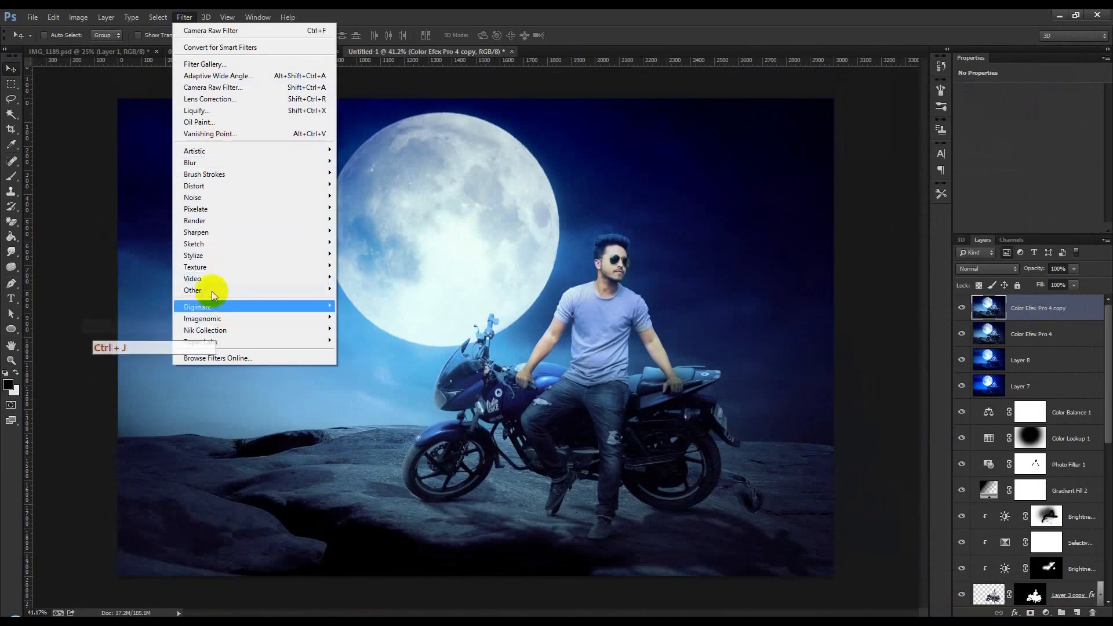
pyautogui.moveTo(254, 290)
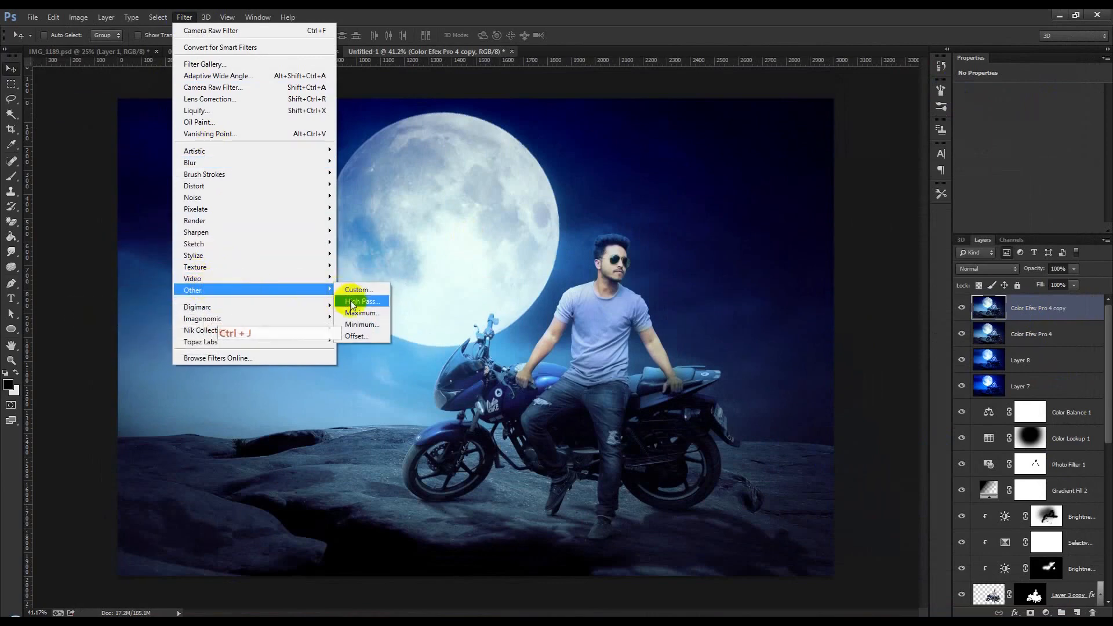
pyautogui.click(361, 301)
pyautogui.moveTo(613, 321); pyautogui.dragTo(594, 324)
pyautogui.click(728, 168)
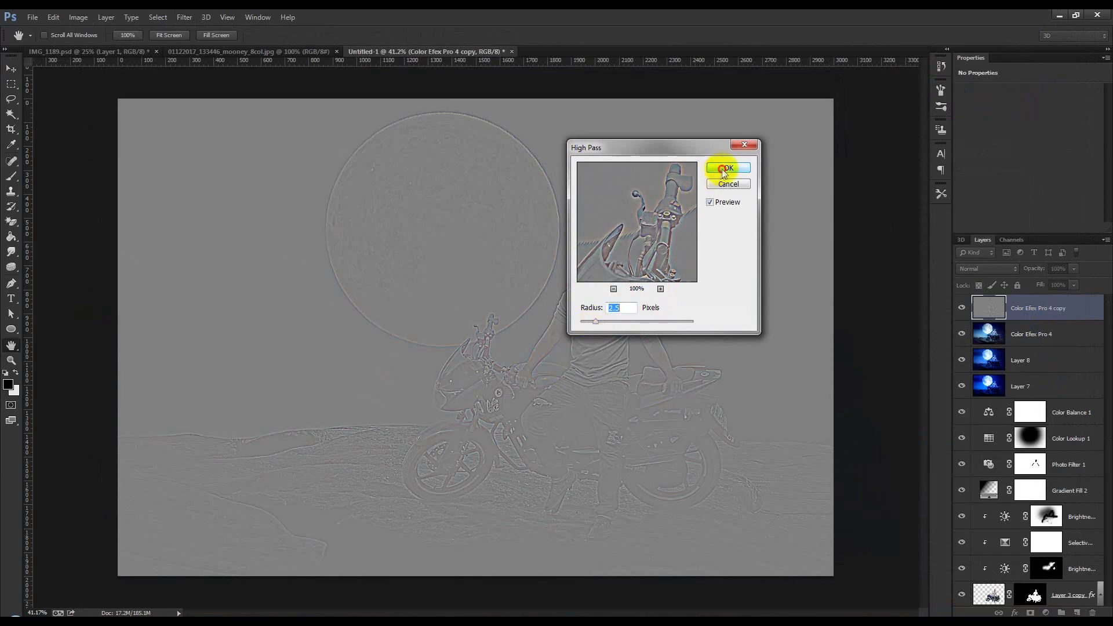
# Step: Set the High Pass layer's blend mode to Overlay and check the sharpened image
pyautogui.click(1003, 266)
pyautogui.click(969, 423)
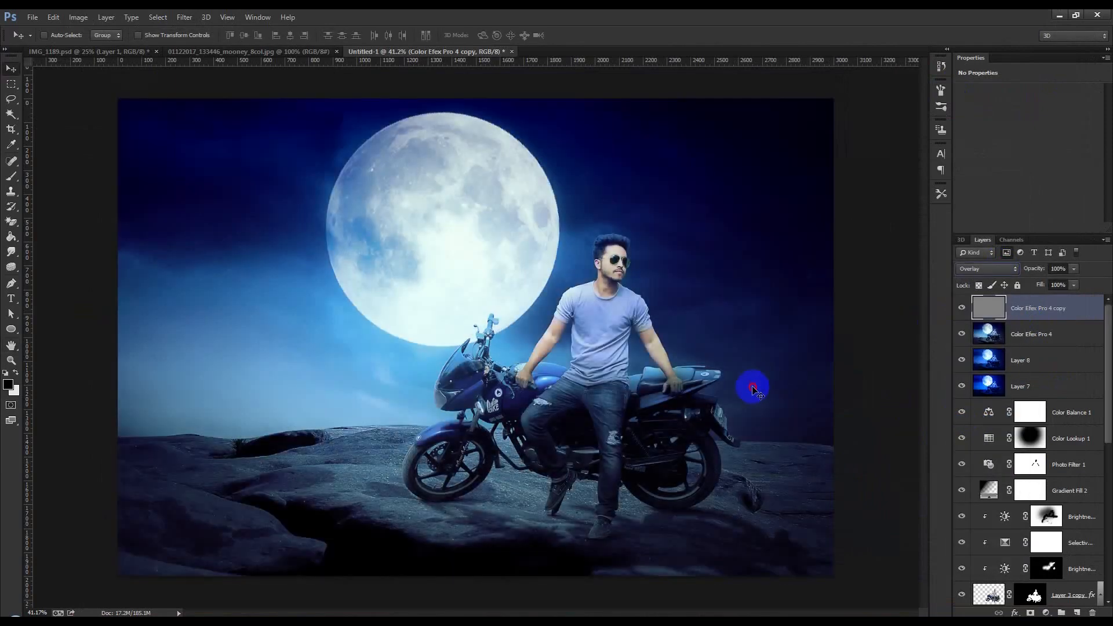
pyautogui.scroll(3, 752, 390)
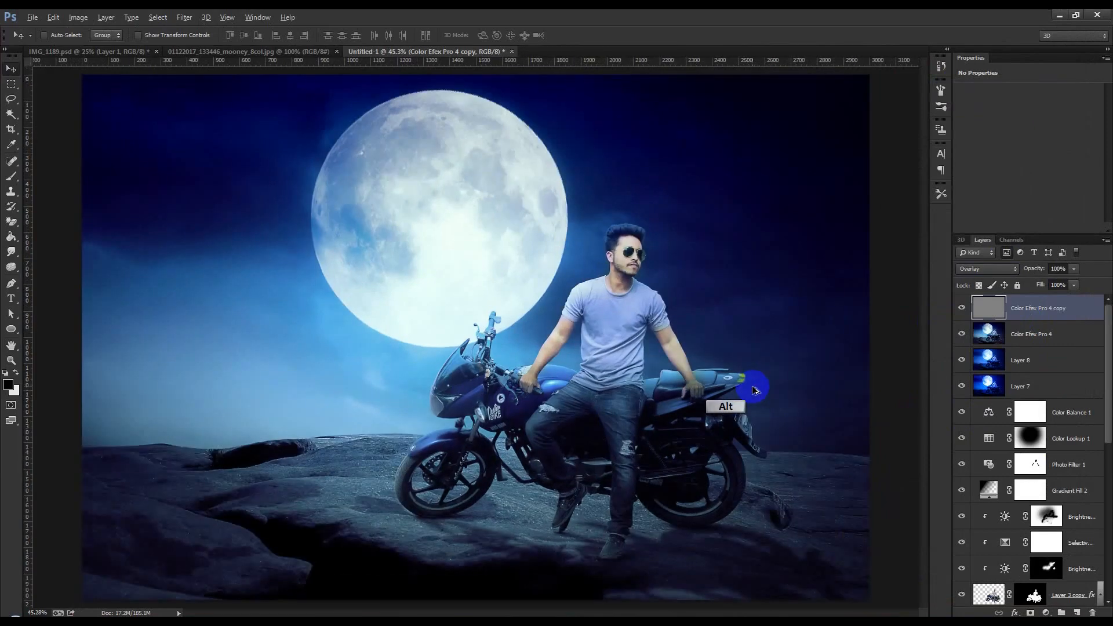
pyautogui.scroll(-3, 753, 390)
pyautogui.scroll(-1, 752, 388)
pyautogui.scroll(1, 752, 387)
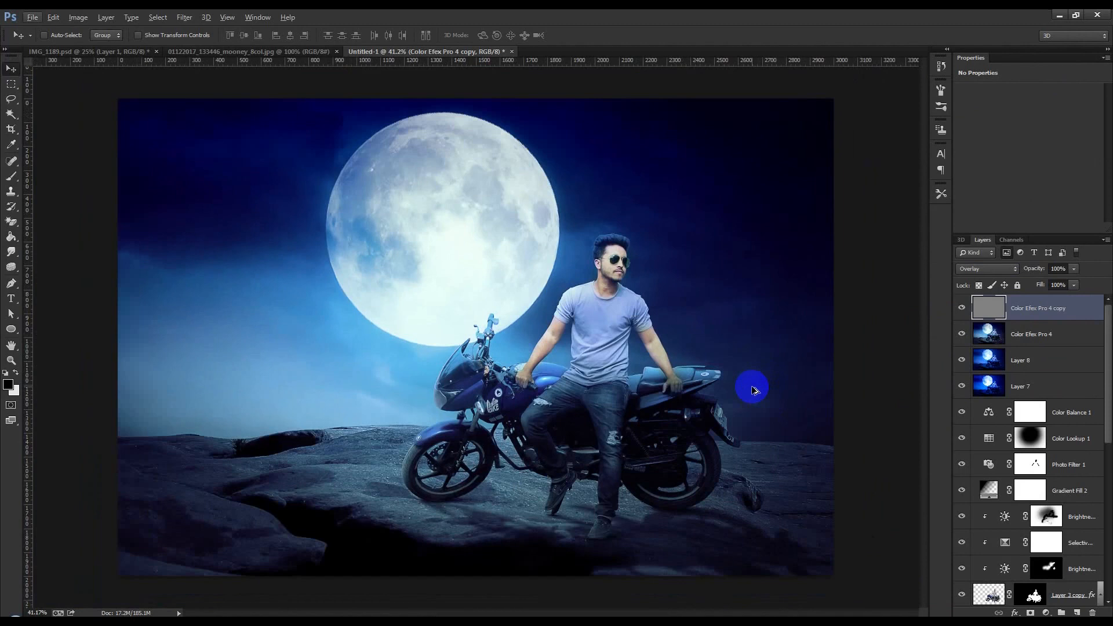